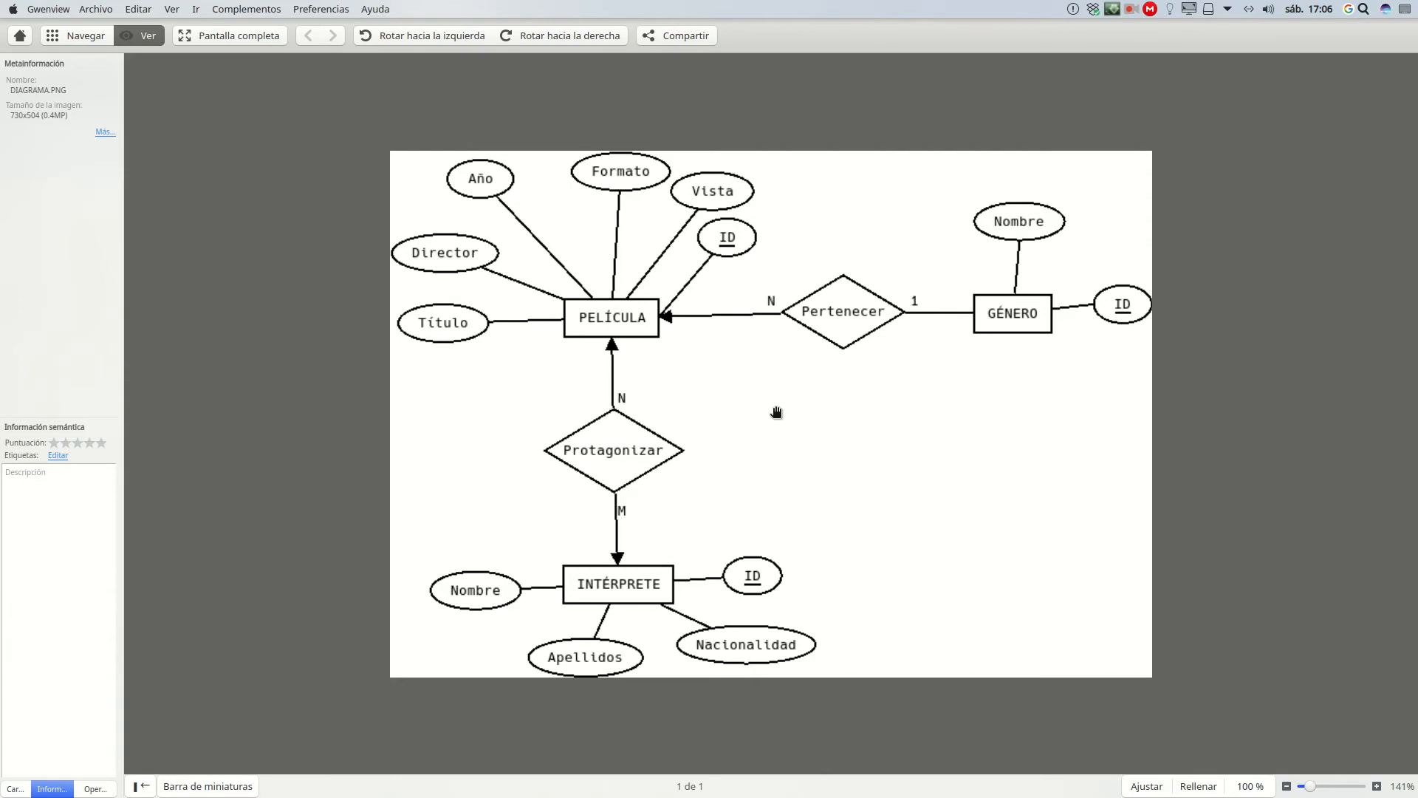
- Create a new registered LibreOffice Base database with embedded HSQLDB and save it in Documents as peliculas.odb, replacing the existing file
mouse_move(468, 781)
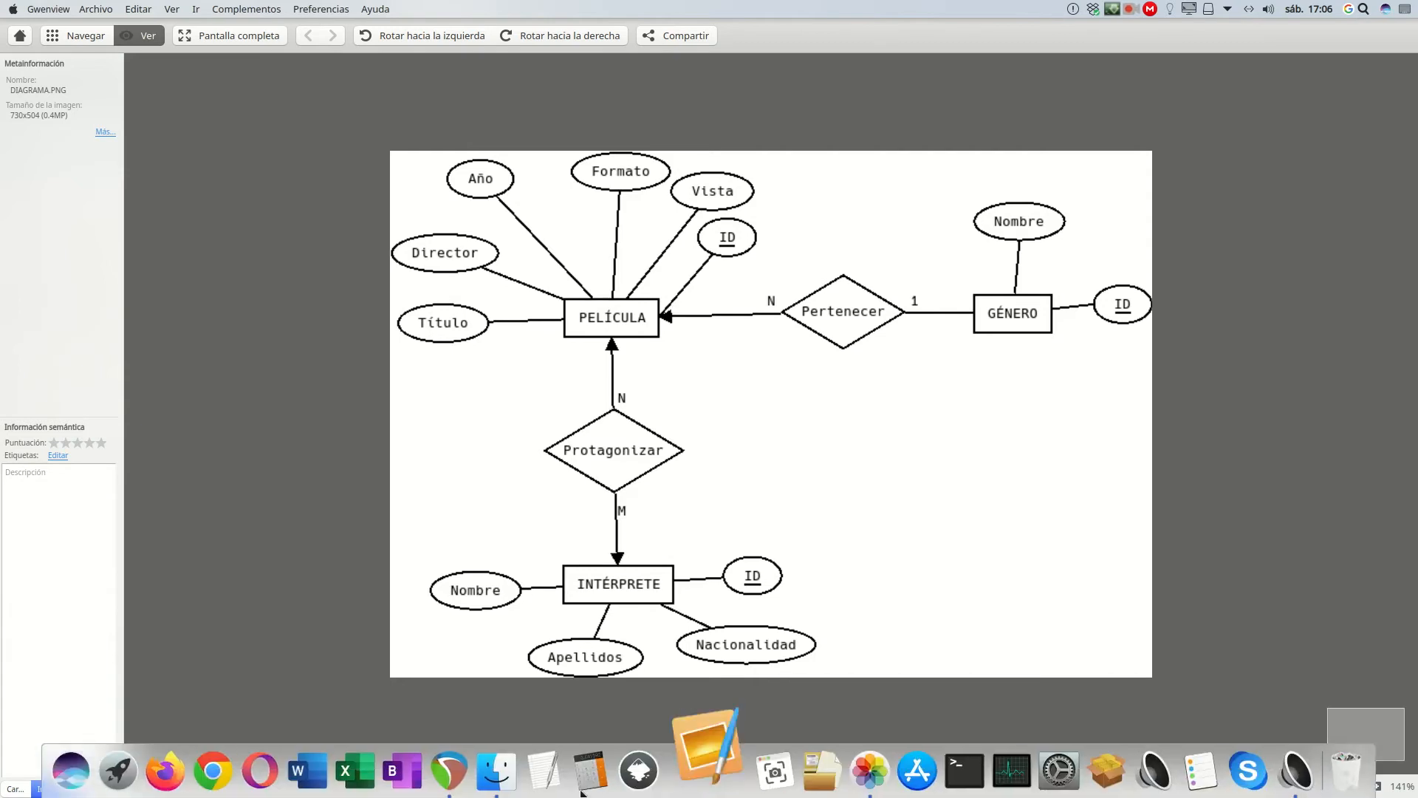
drag(423, 773, 893, 366)
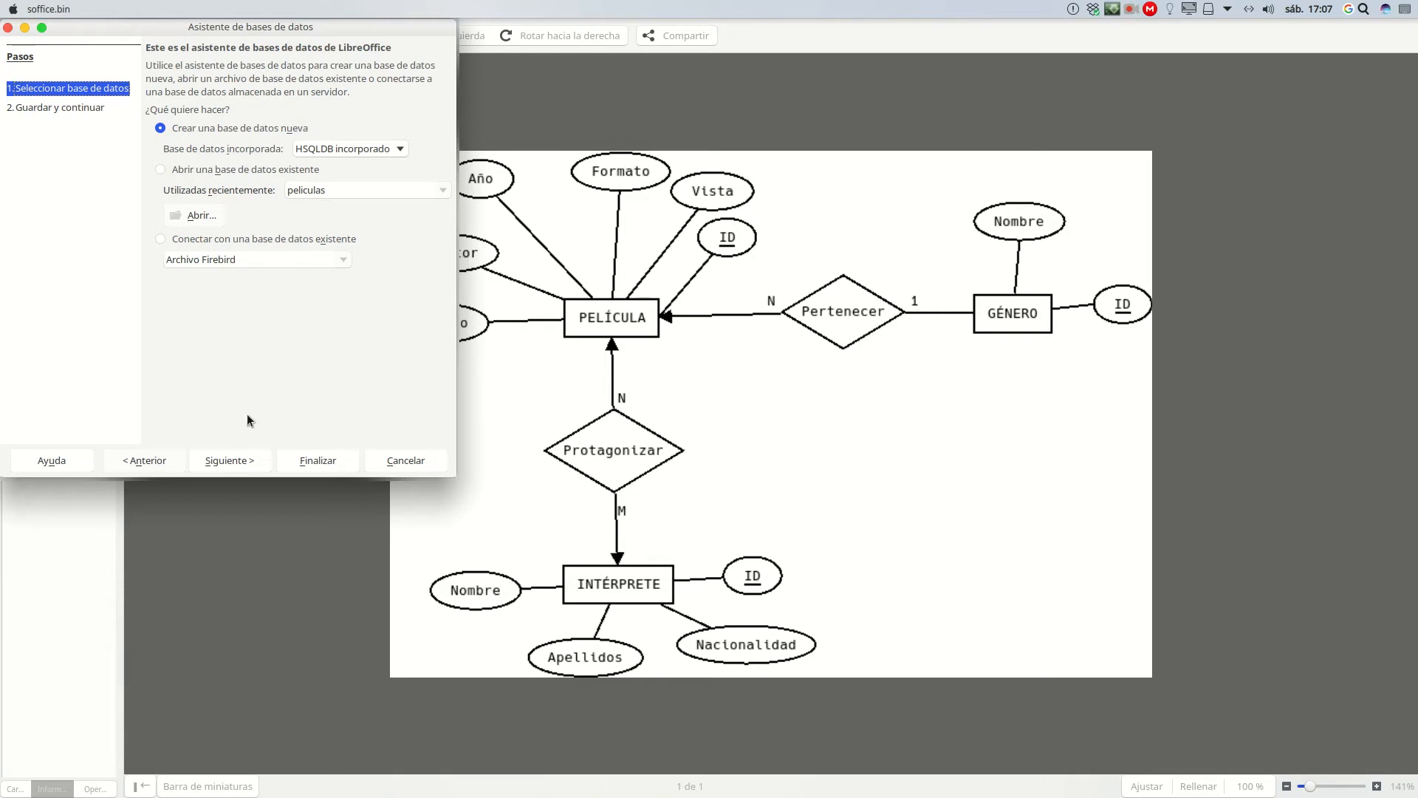
click(244, 465)
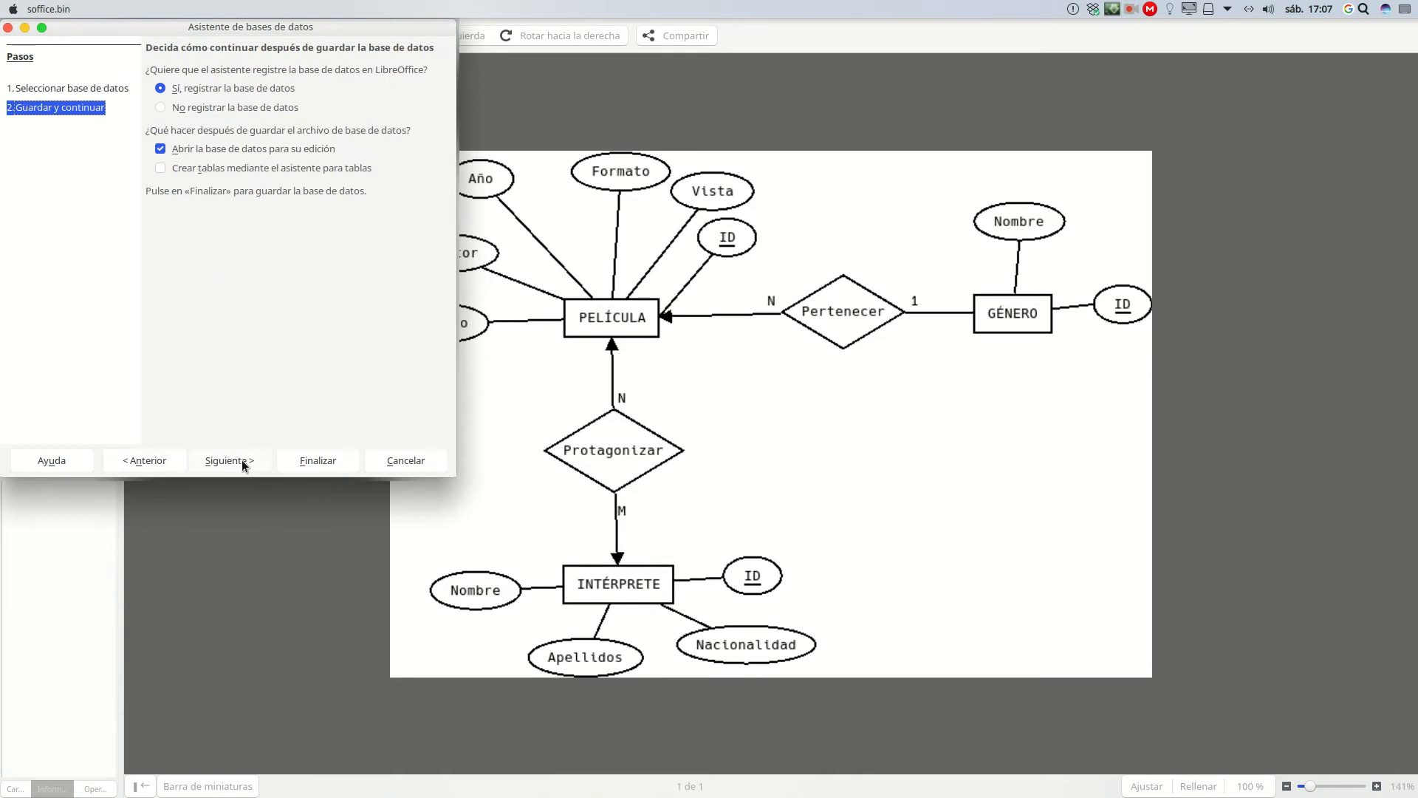
click(336, 459)
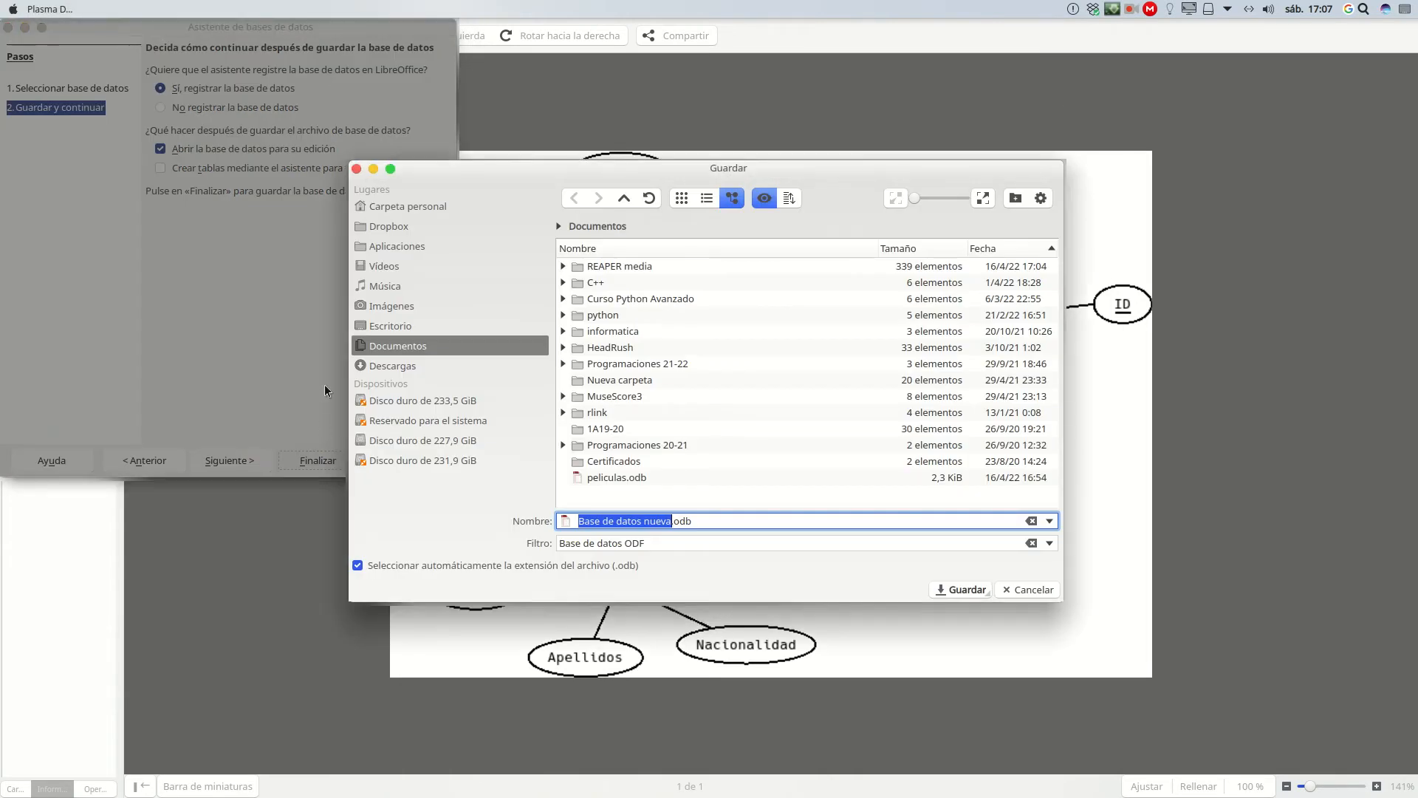
click(613, 477)
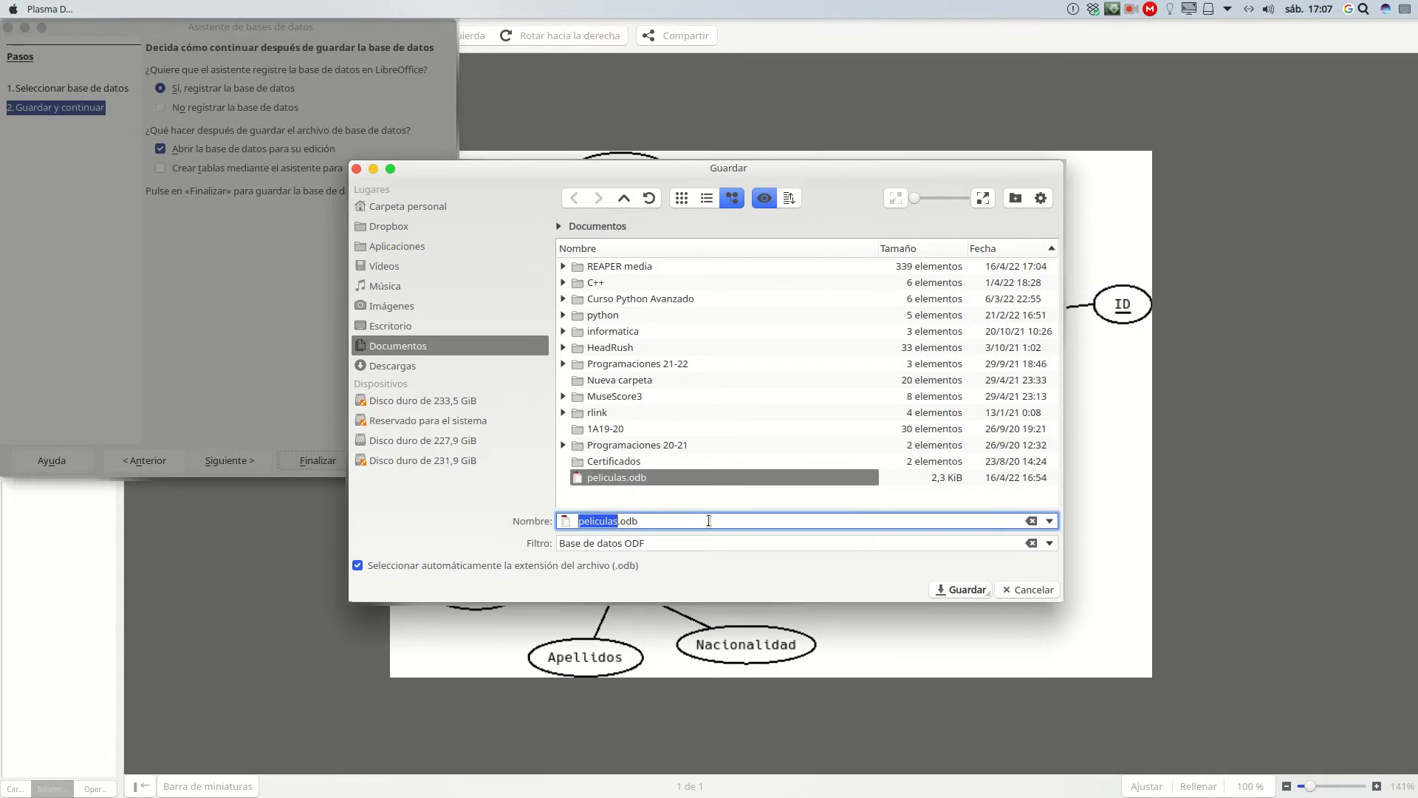
click(960, 590)
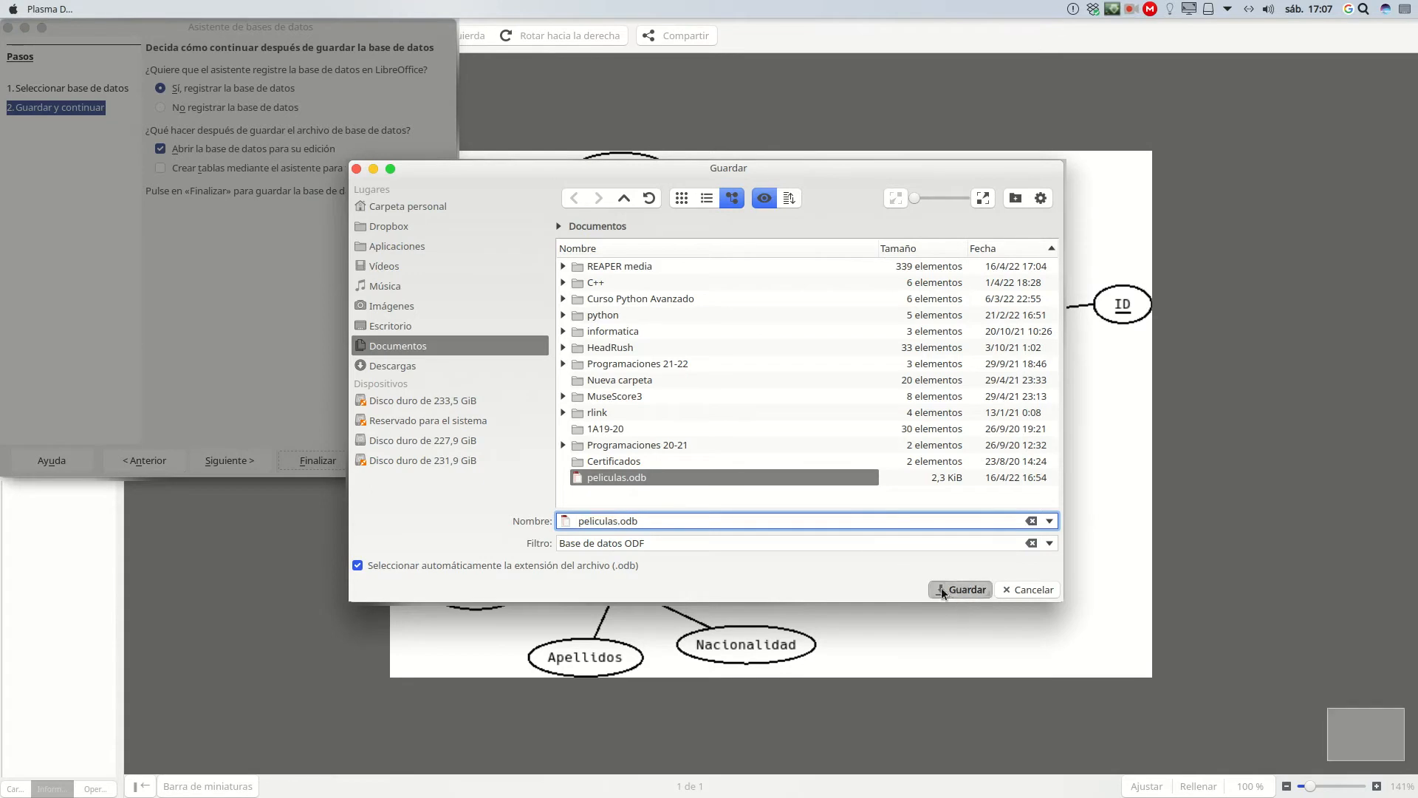
click(779, 381)
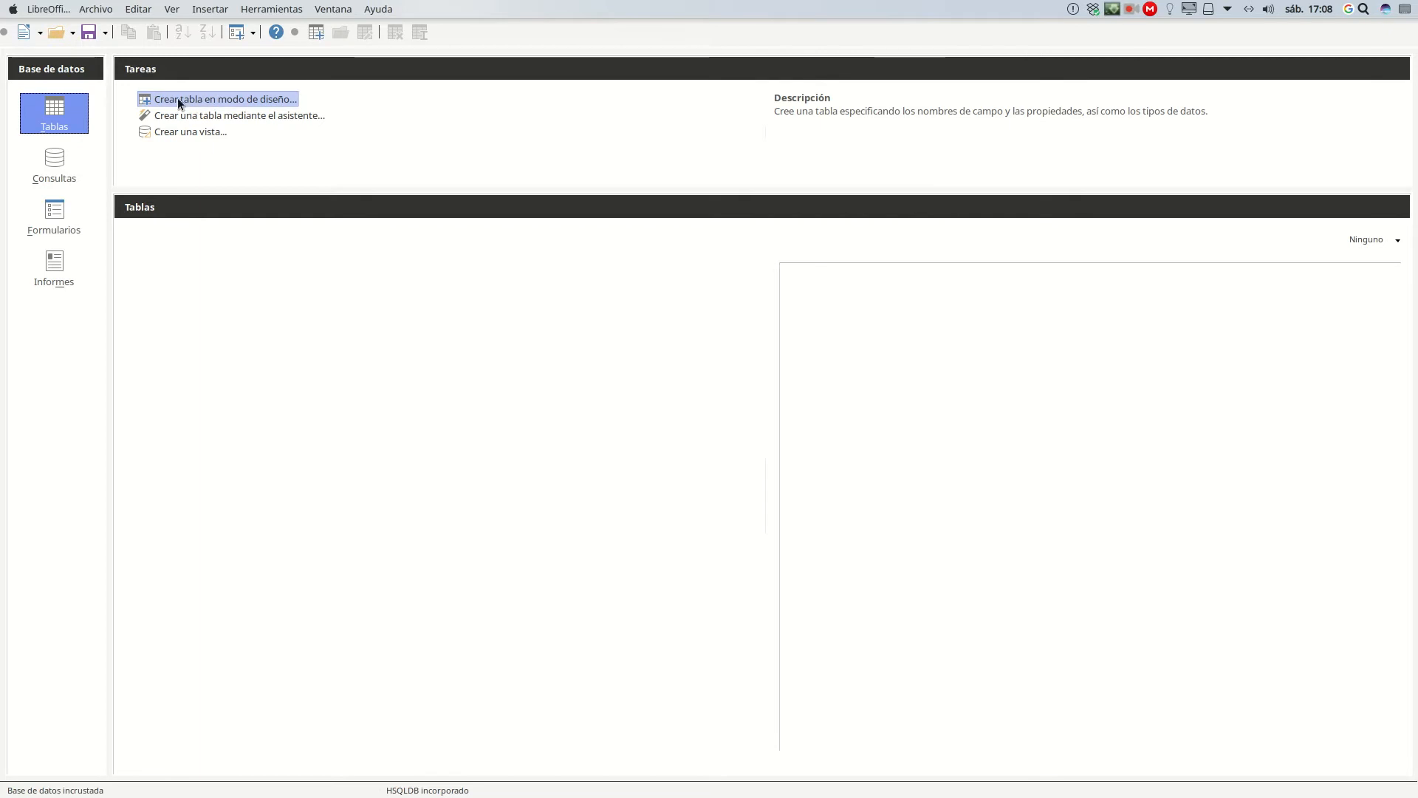
- Start a new table in design mode and consult the PELÍCULA entity's attributes in the DIAGRAMA.PNG image in Gwenview
click(231, 101)
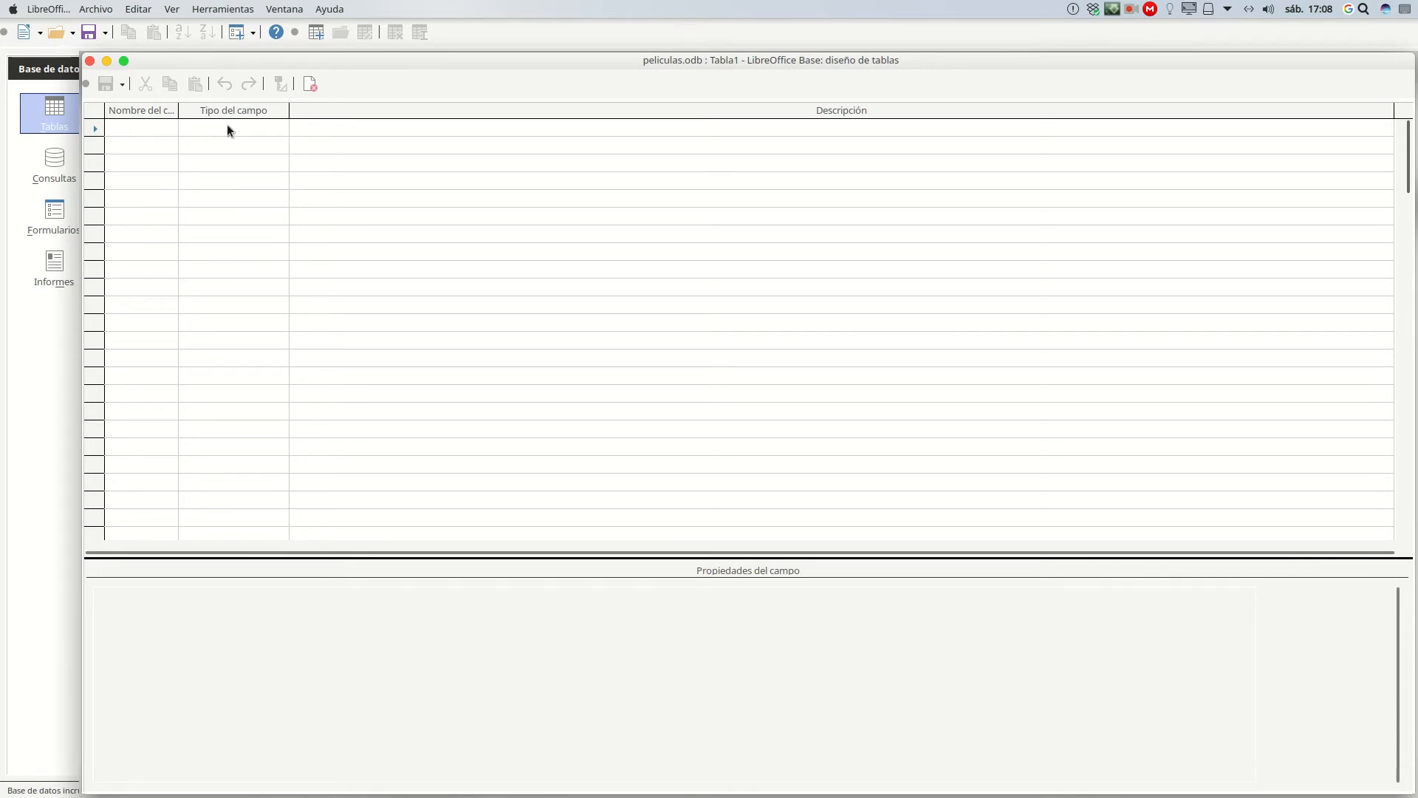
mouse_move(714, 785)
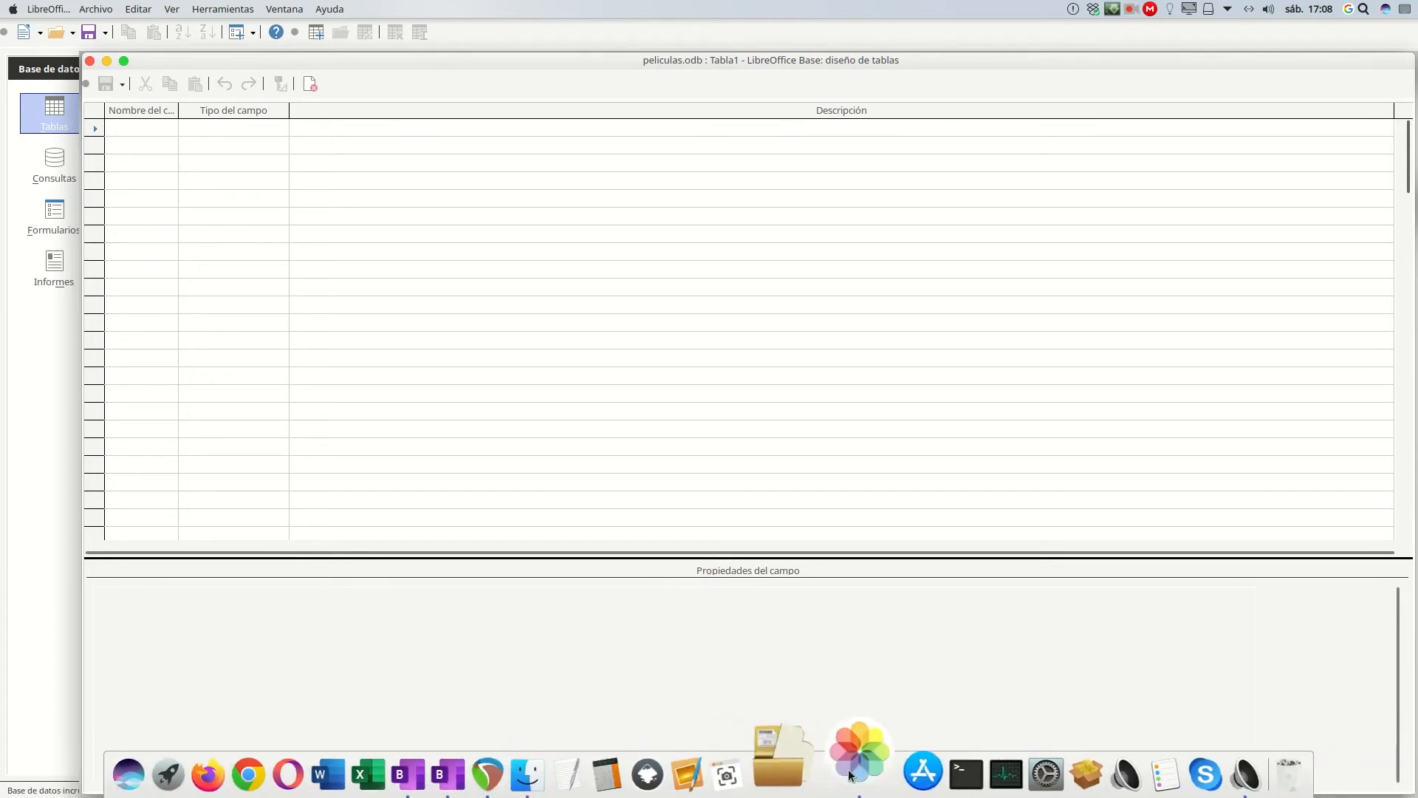
click(848, 772)
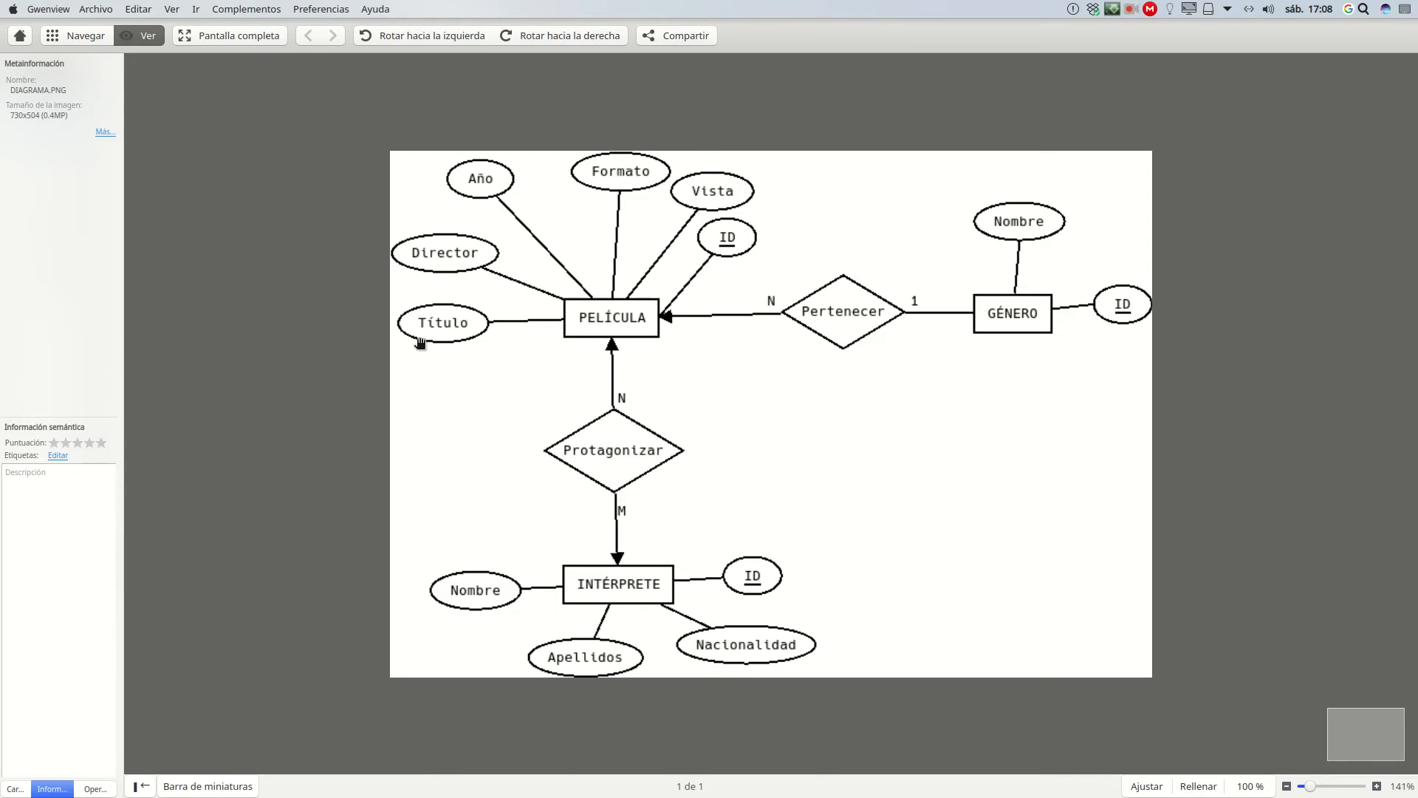
mouse_move(444, 795)
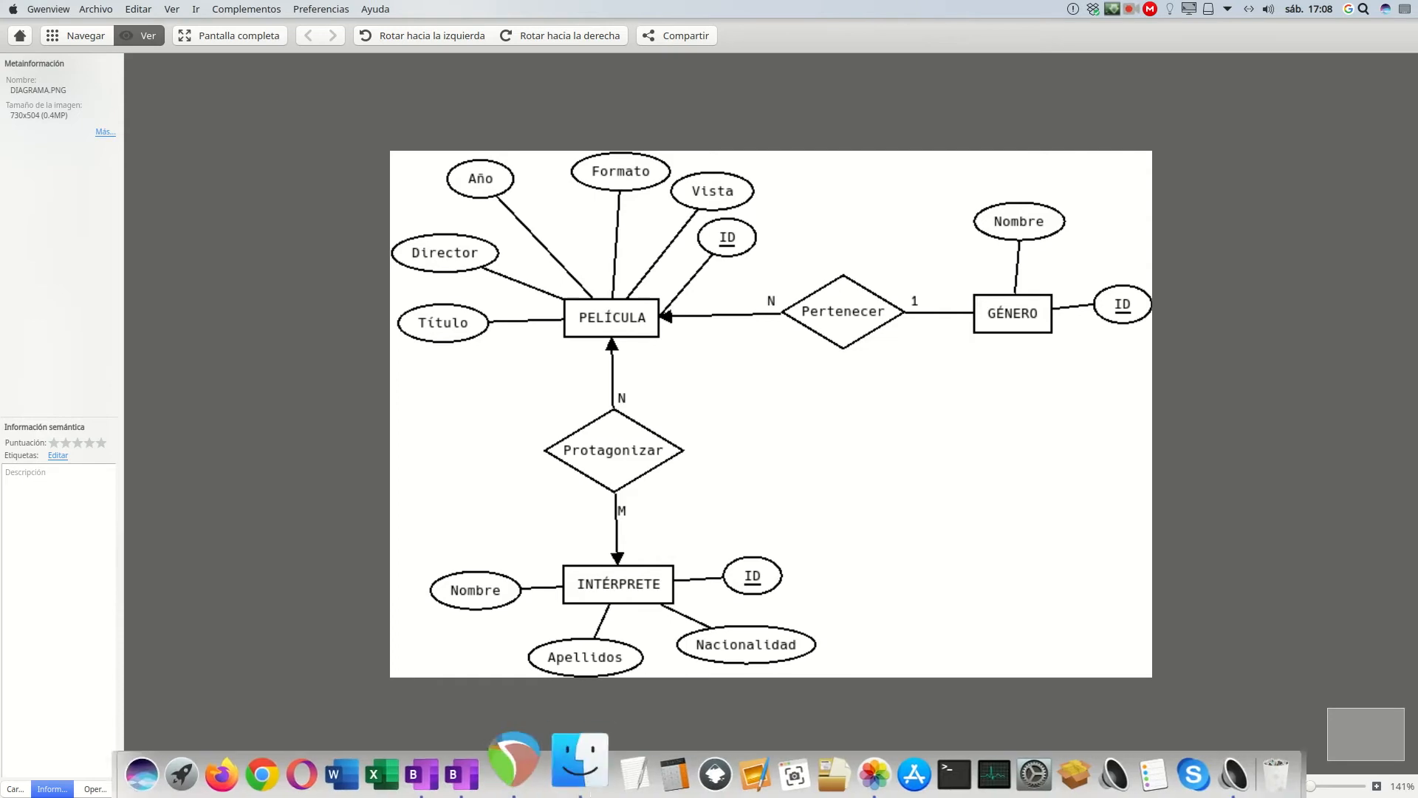
click(491, 768)
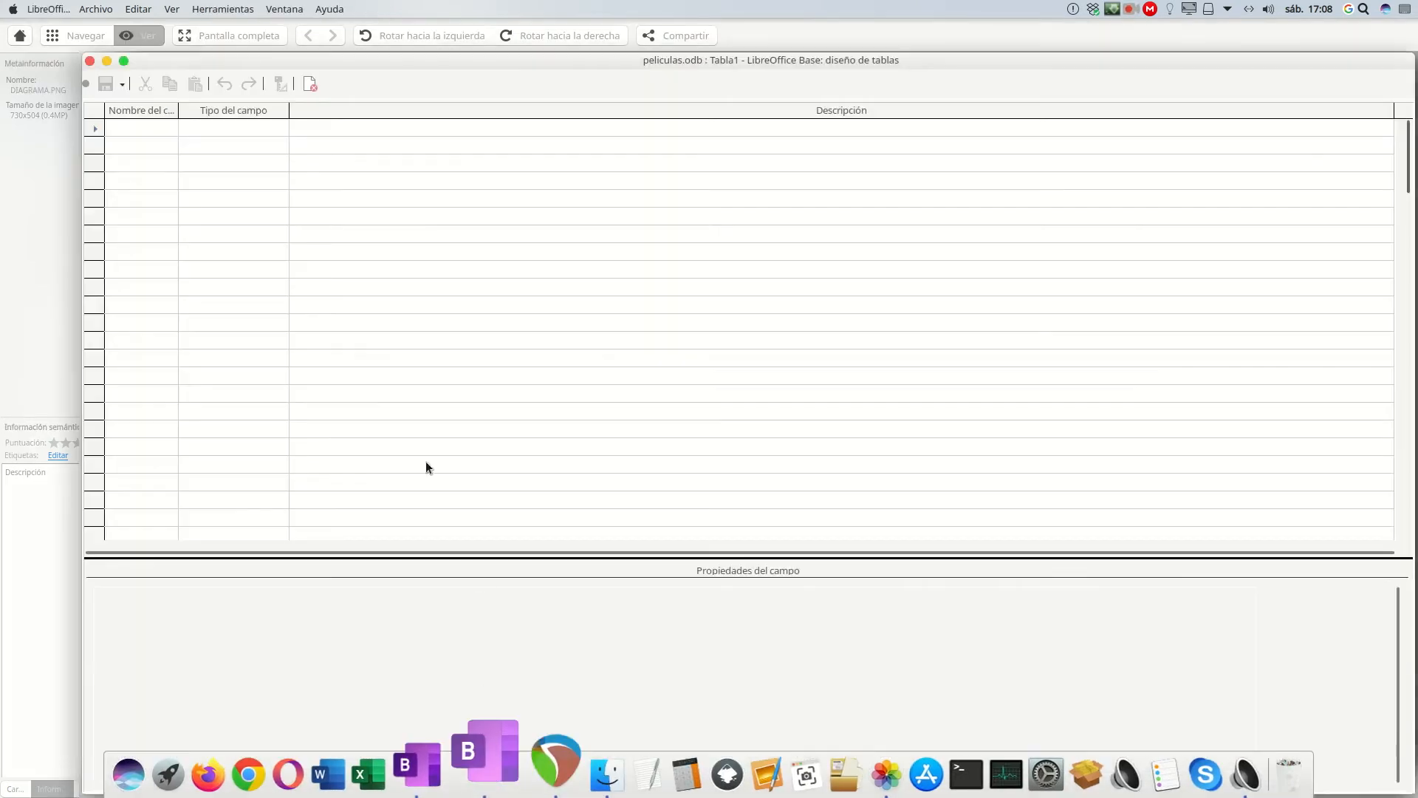
- Add Id_pelicula as the table's first field with the type Entero [ INTEGER ]
click(141, 123)
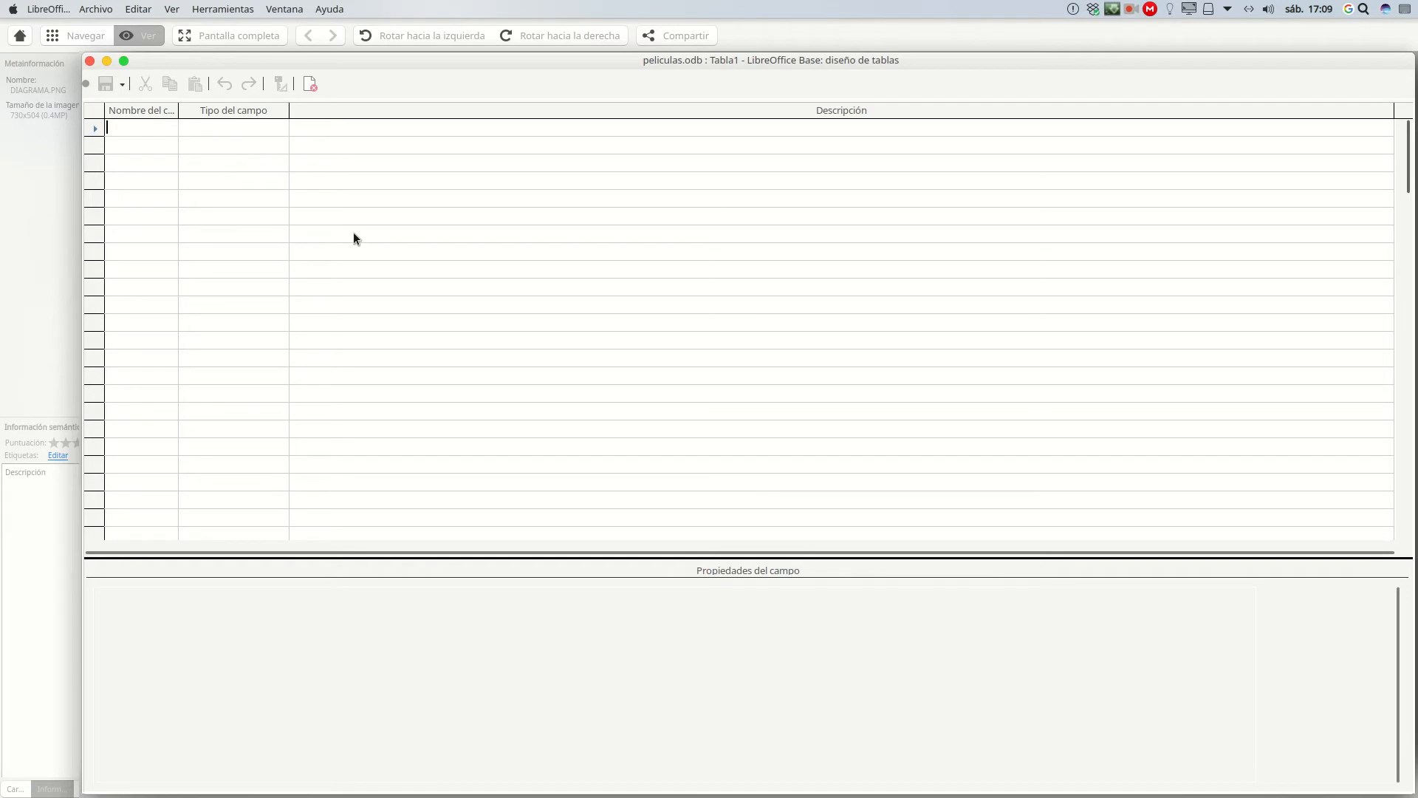
text(Id)
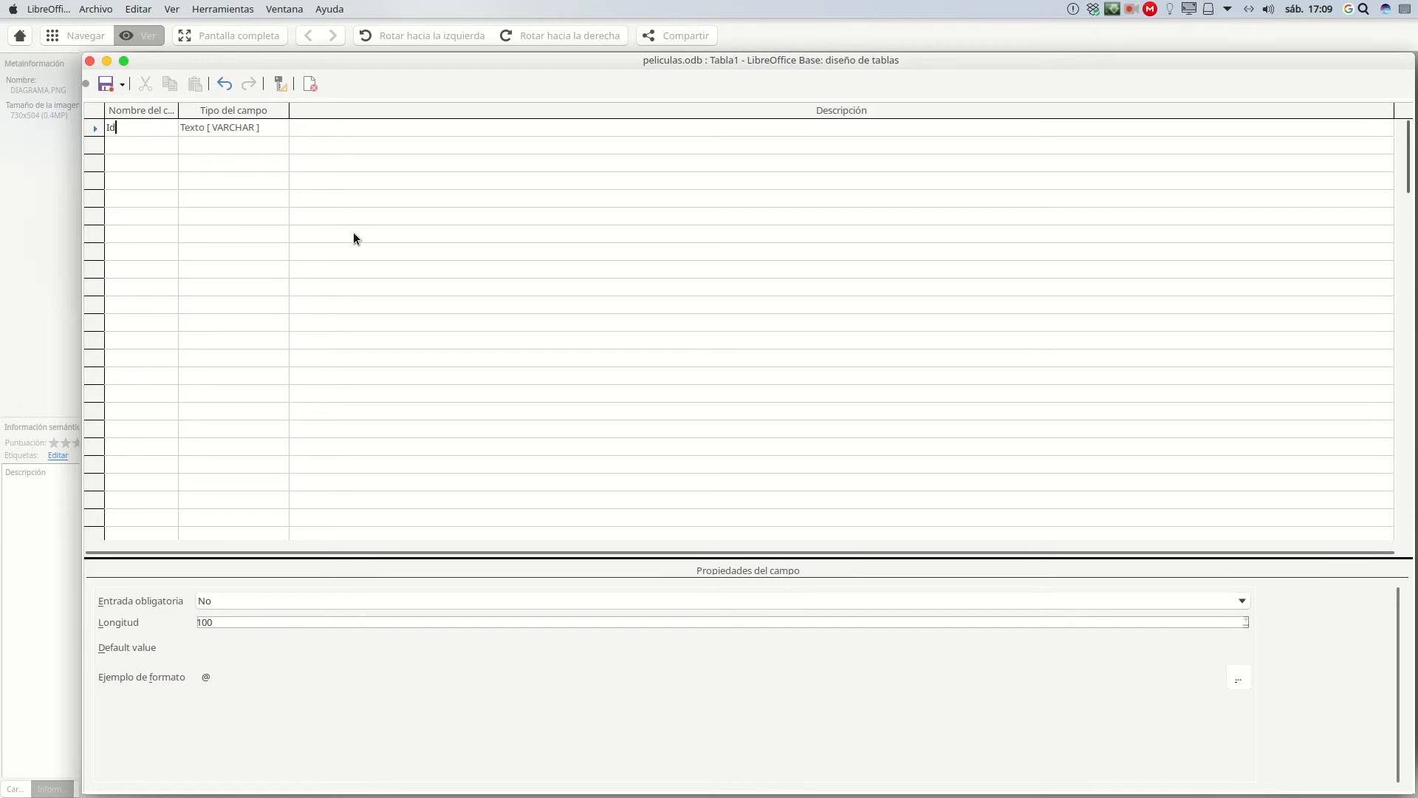
text(_pelicula)
click(269, 128)
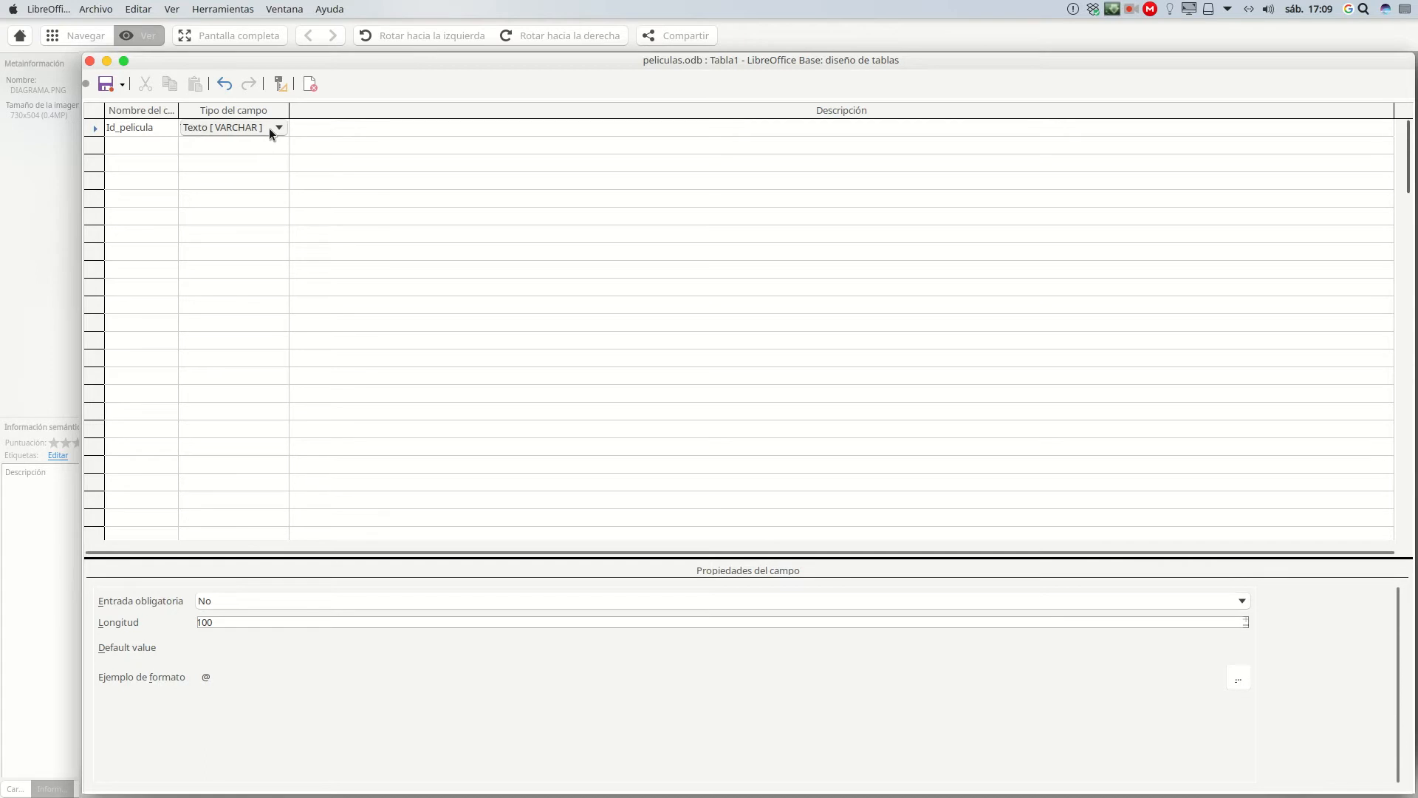
click(280, 128)
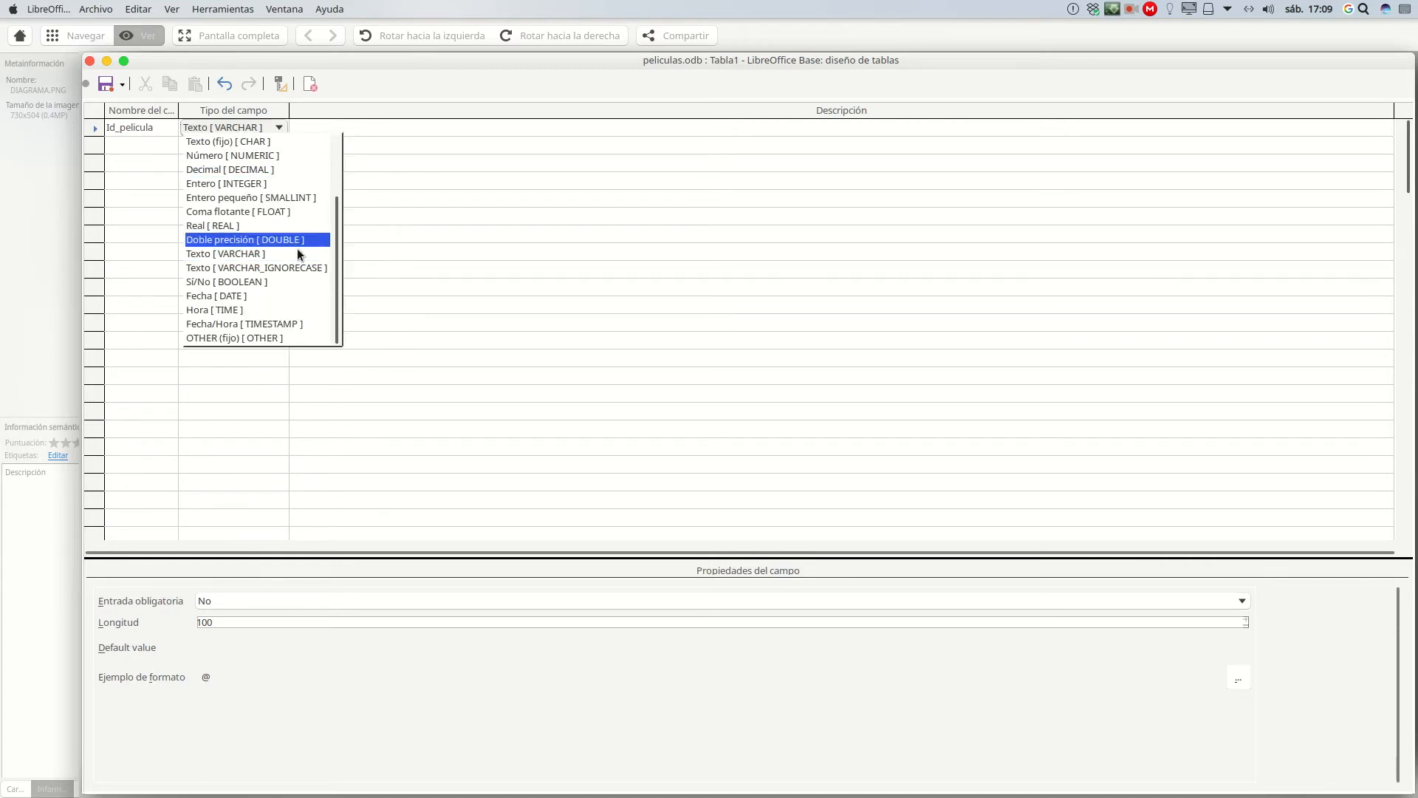
drag(338, 237, 339, 157)
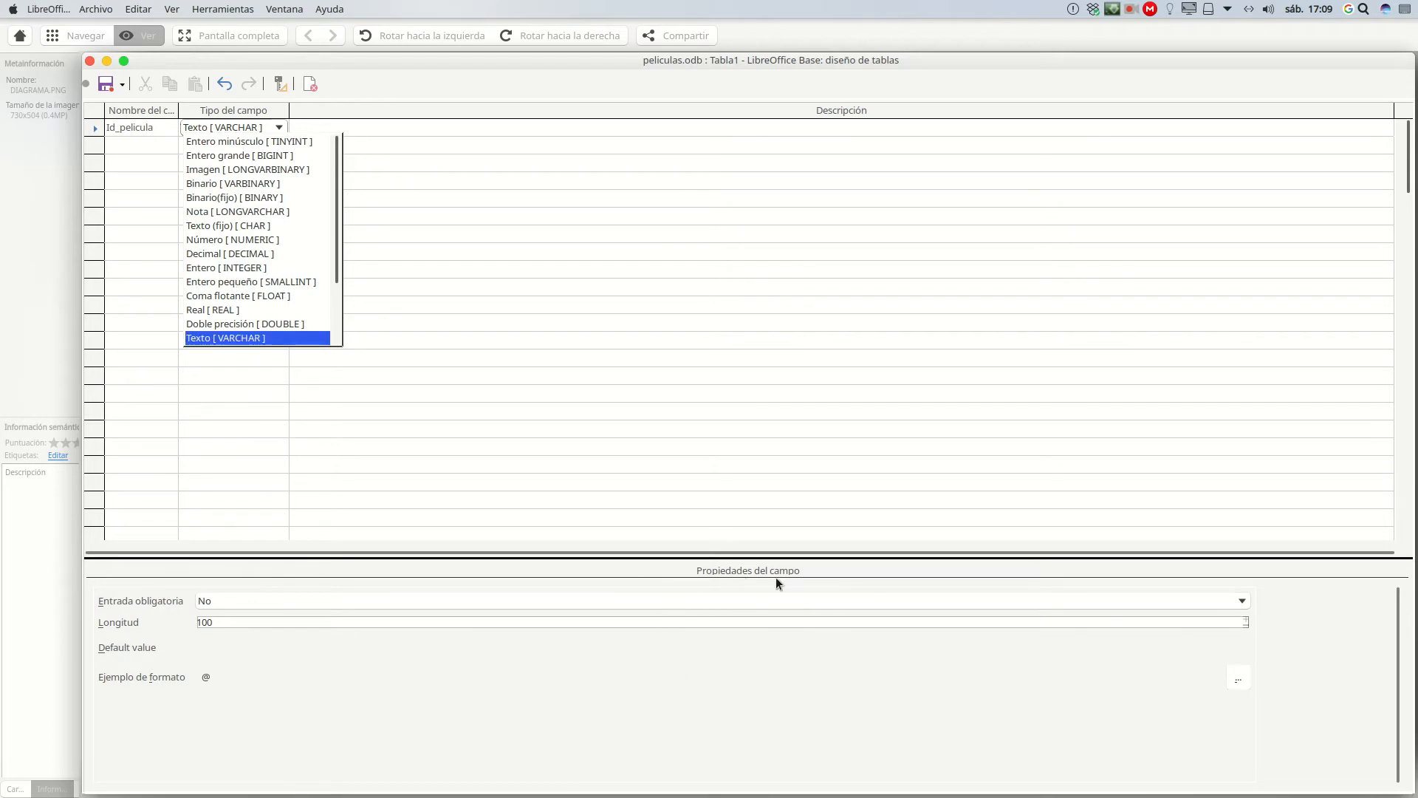
click(236, 127)
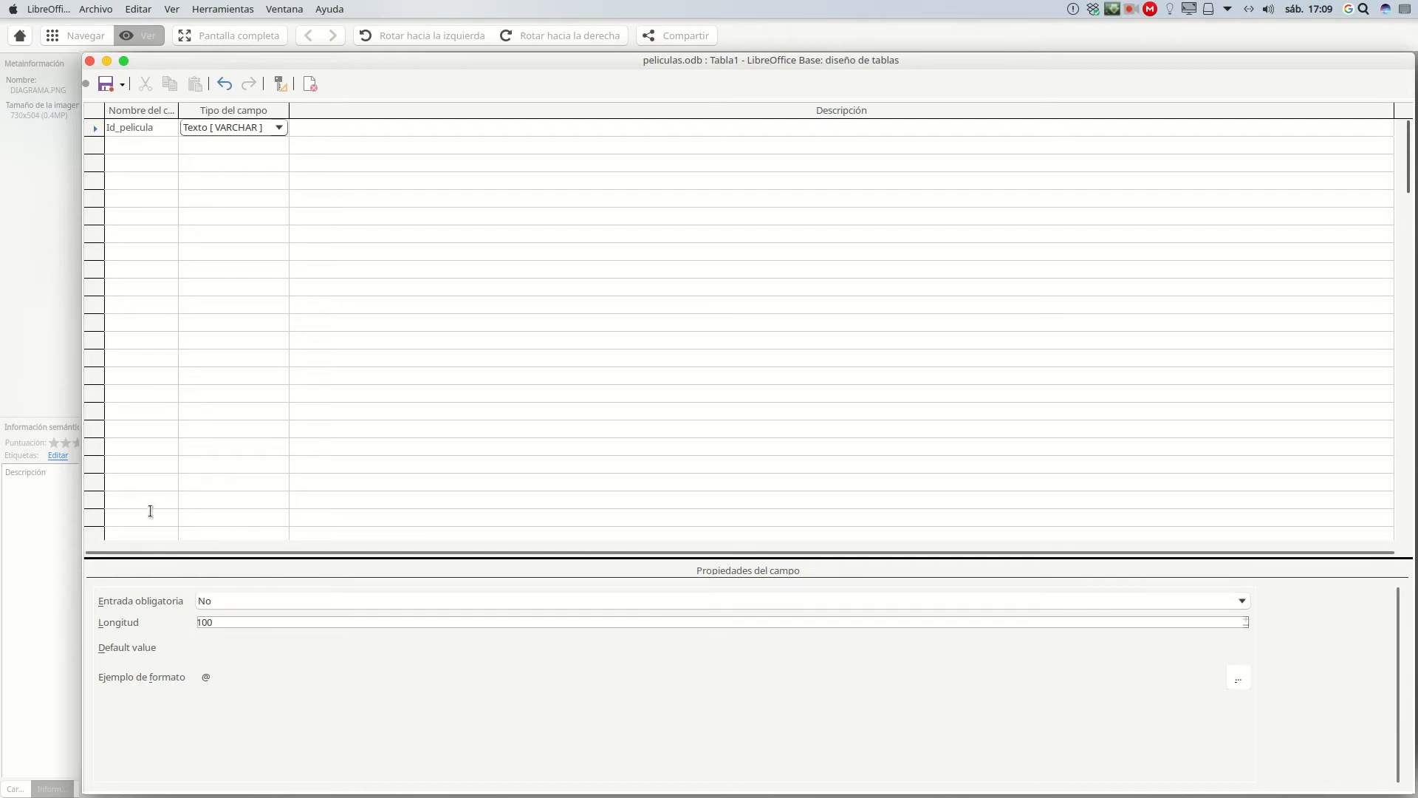
click(279, 129)
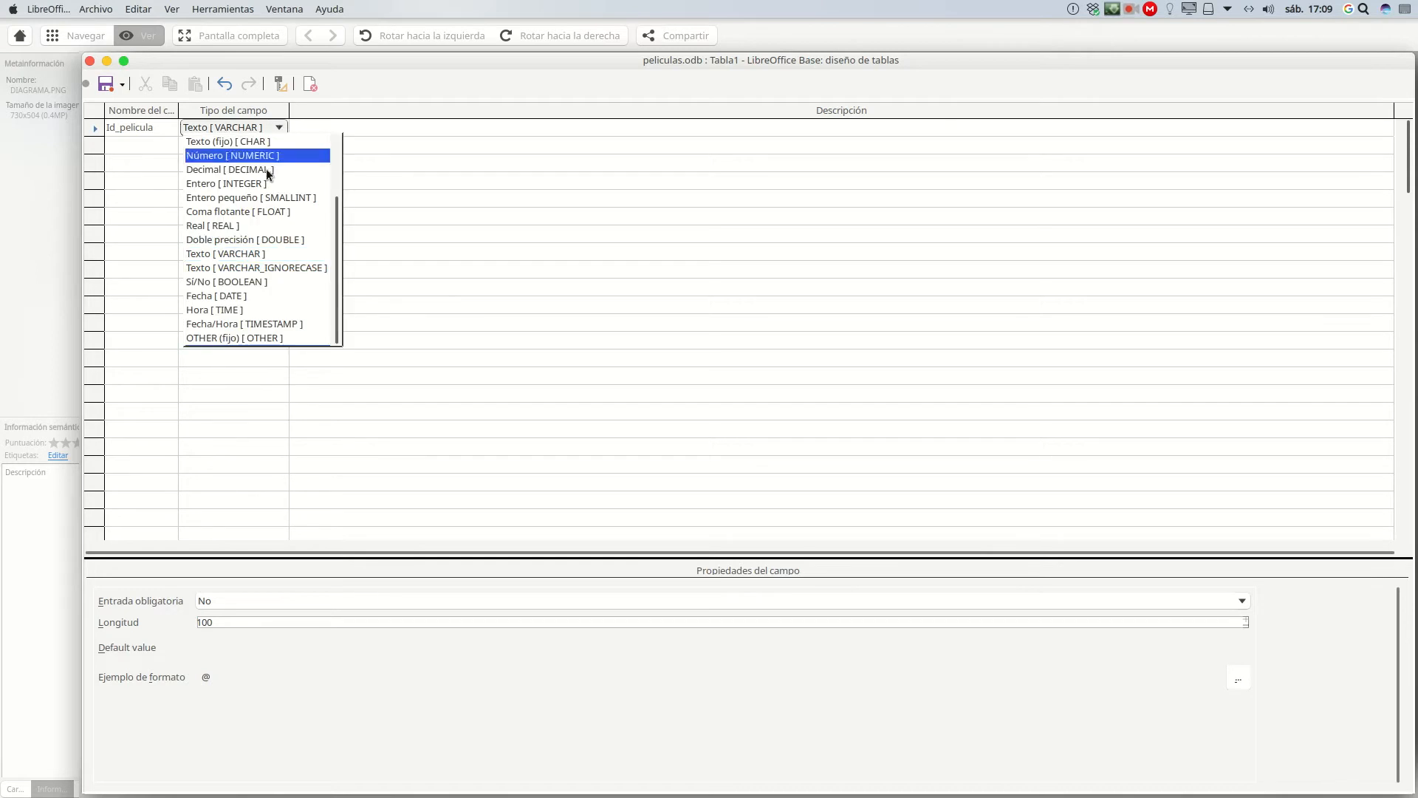
click(268, 183)
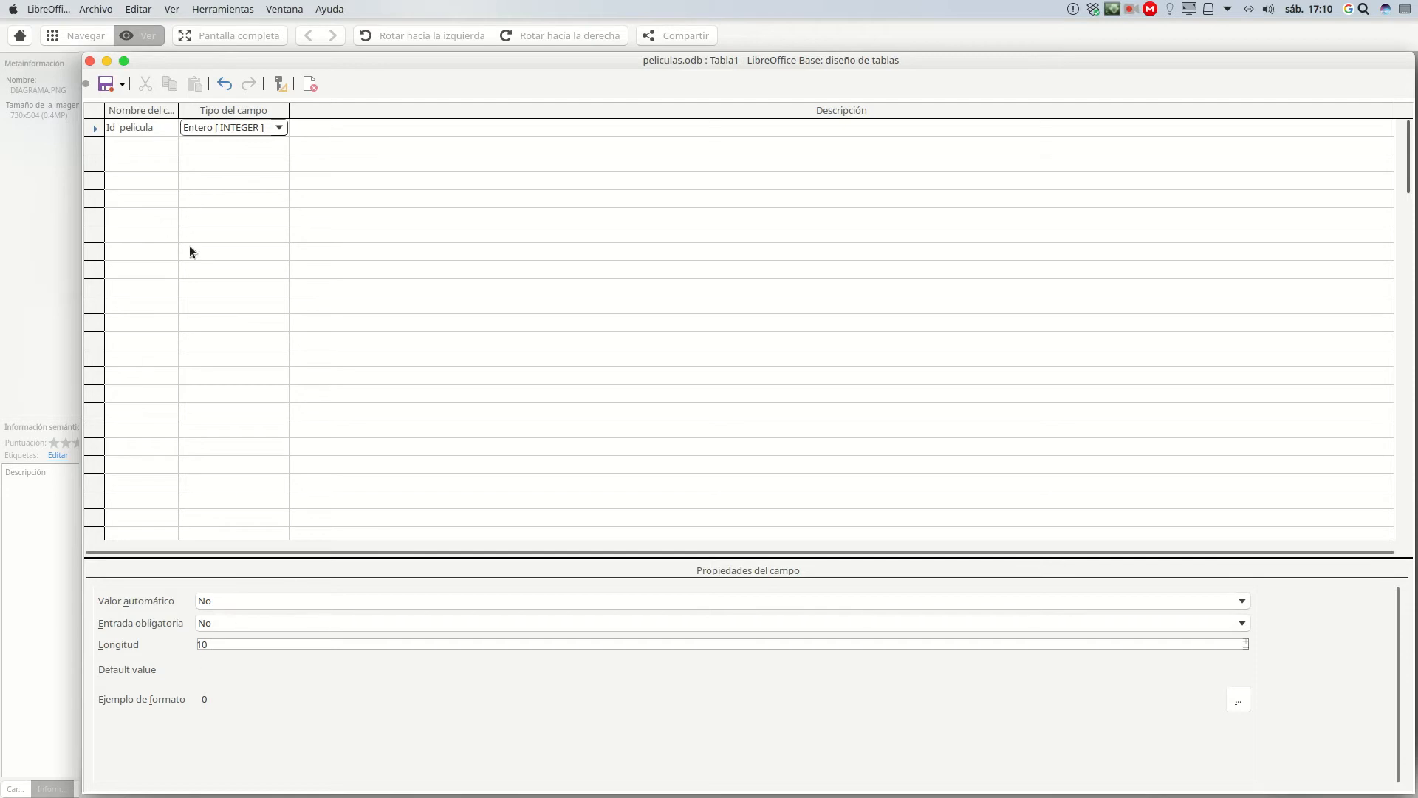
- Check the diagram and add the fields Titulo and Director below Id_pelicula, both as Texto [ VARCHAR ]
click(162, 143)
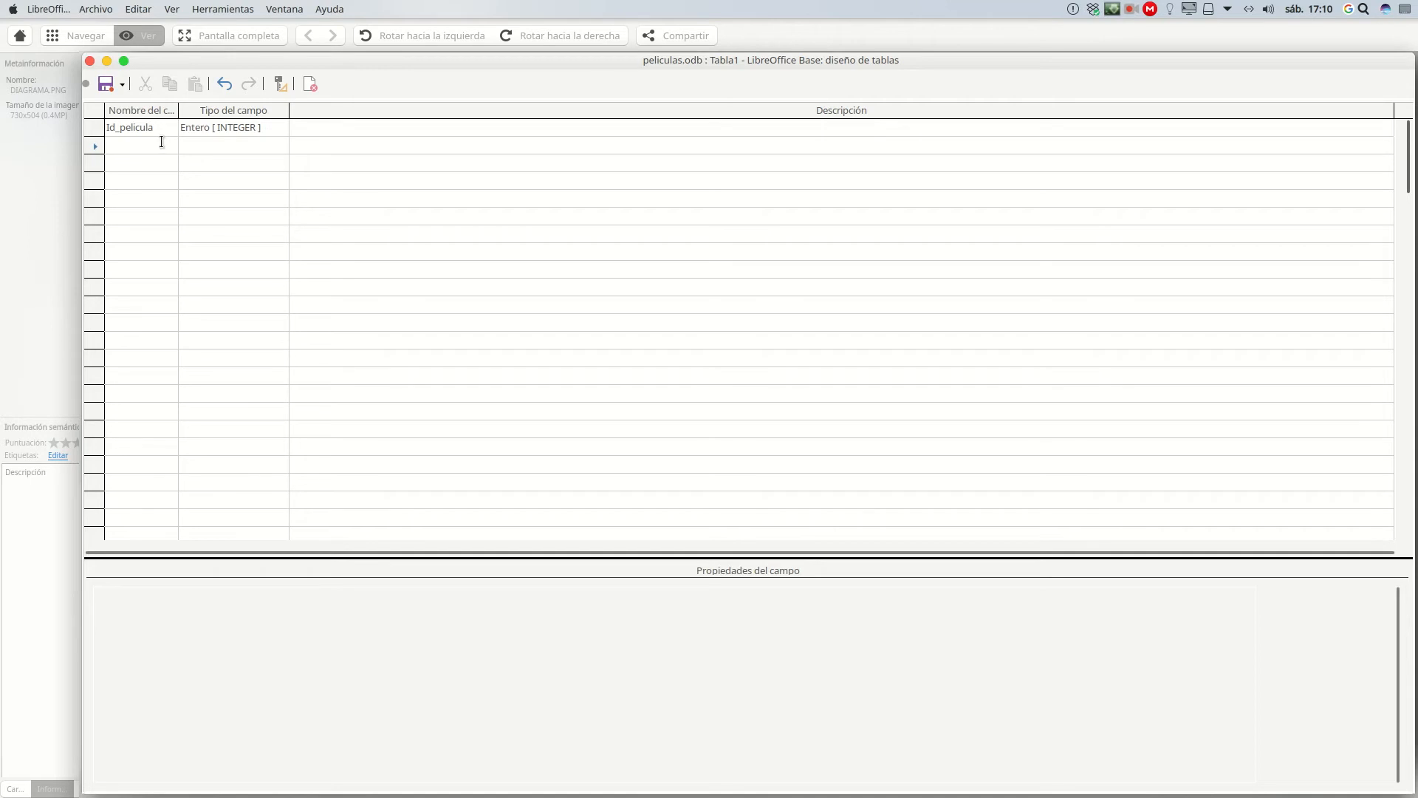
key(alt+Tab)
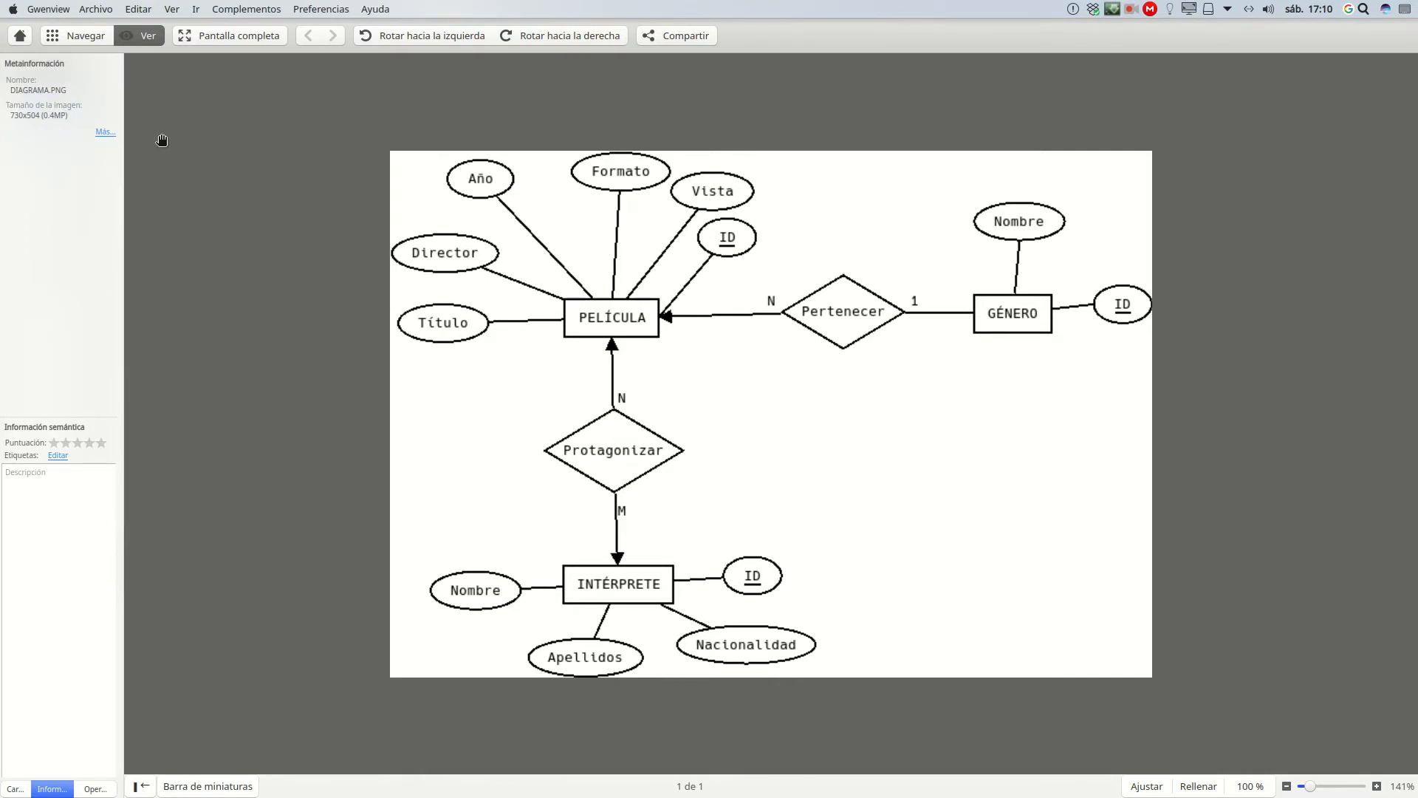
key(alt+Tab)
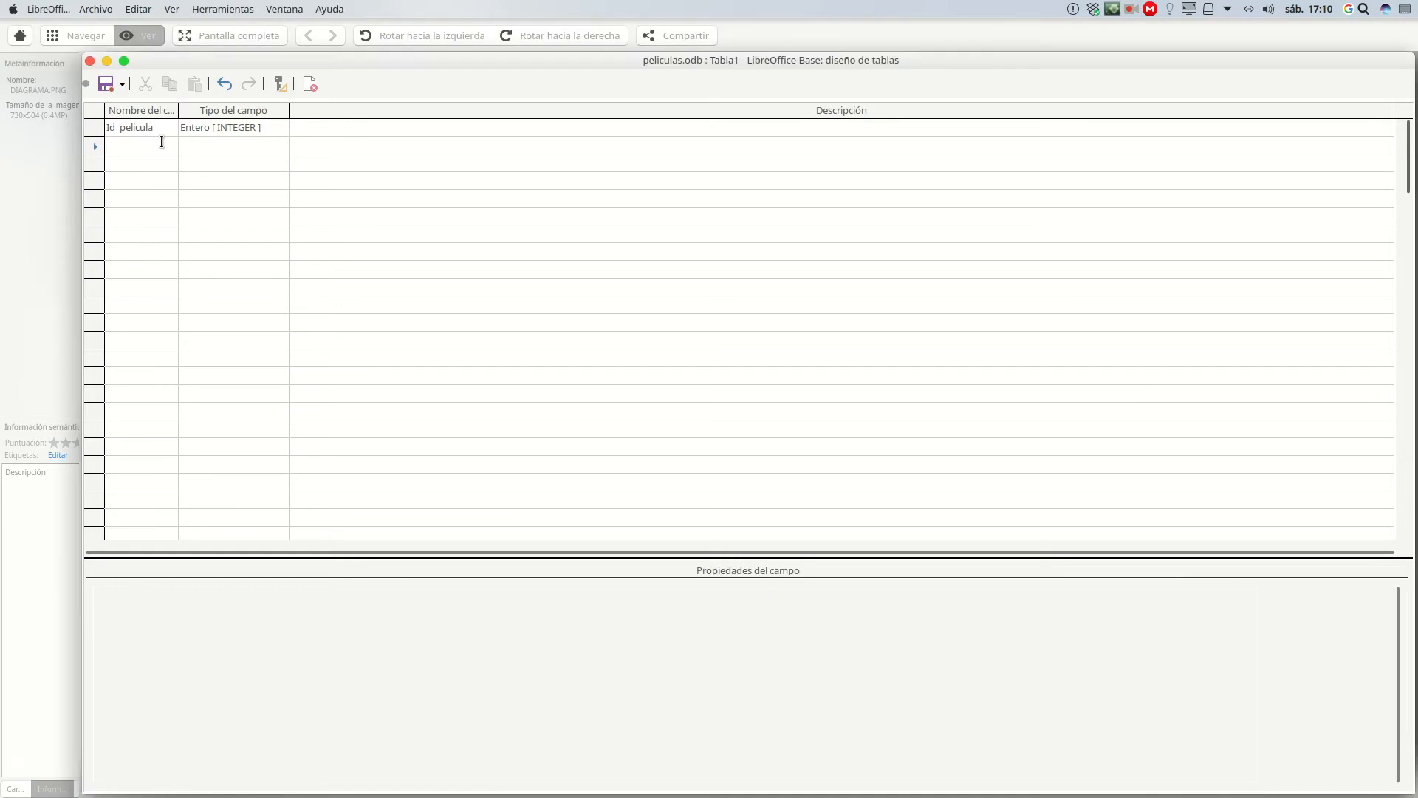
text(T)
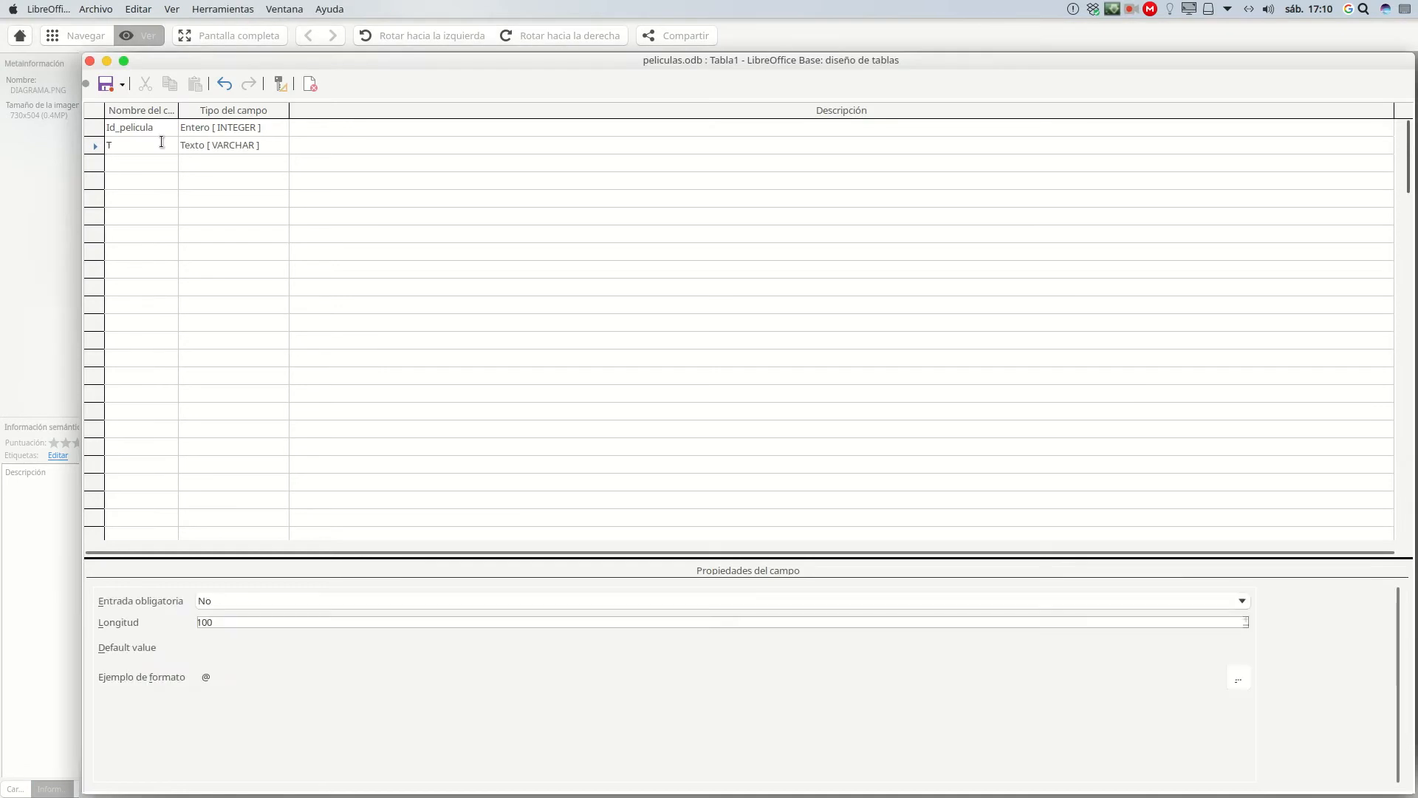
text(itulo)
click(136, 165)
text(Director)
- Add the field Año below Director with the type Entero [ INTEGER ]
click(140, 179)
text(Año)
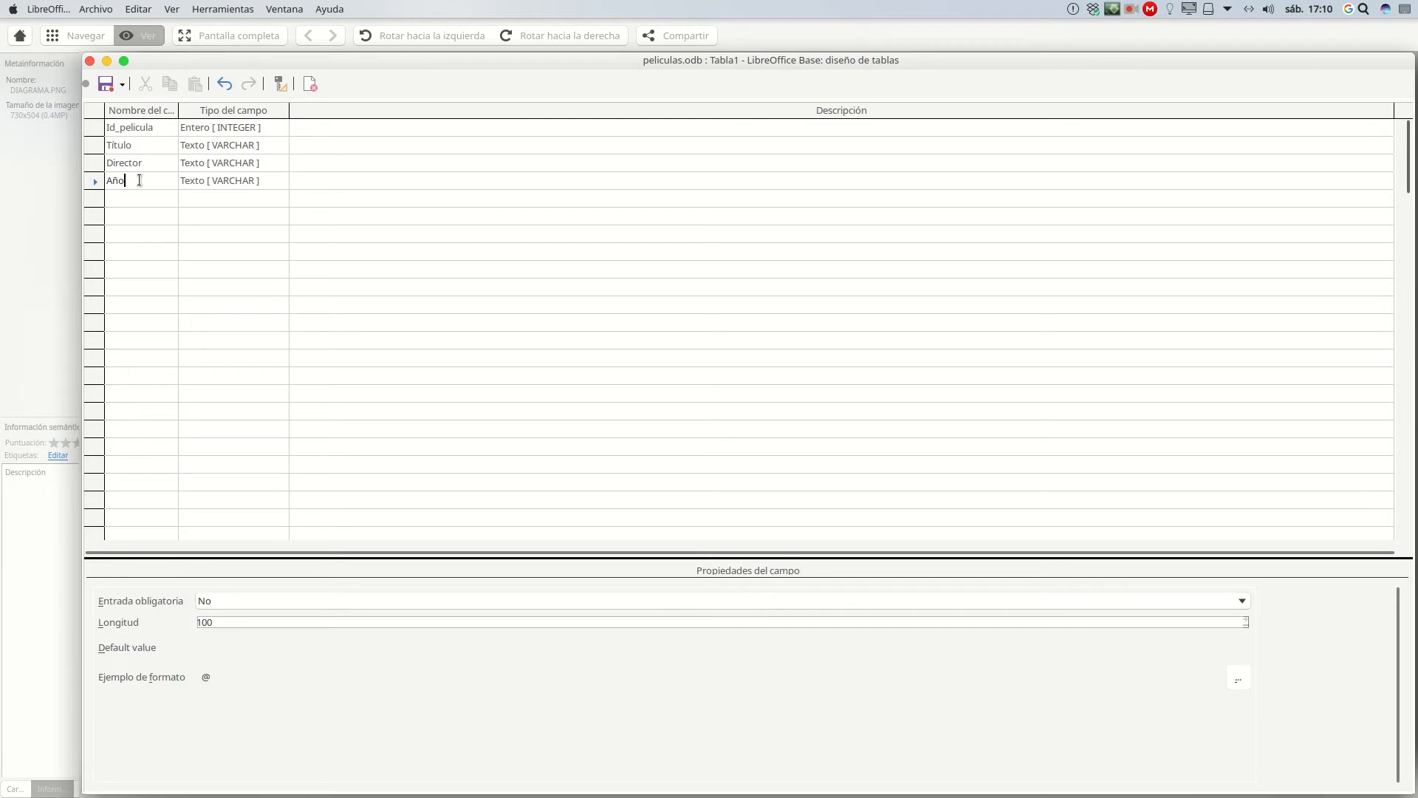
click(229, 180)
click(279, 180)
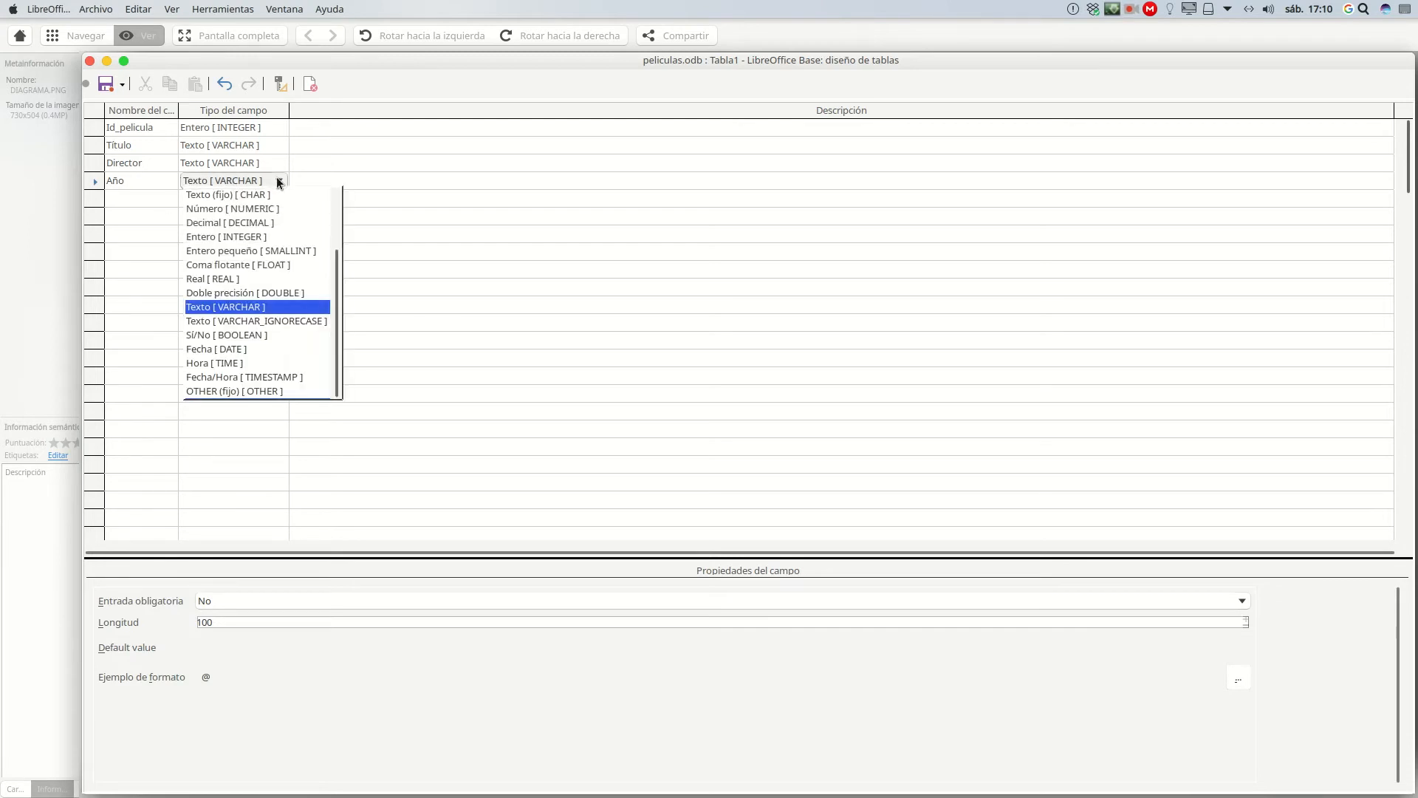
click(264, 238)
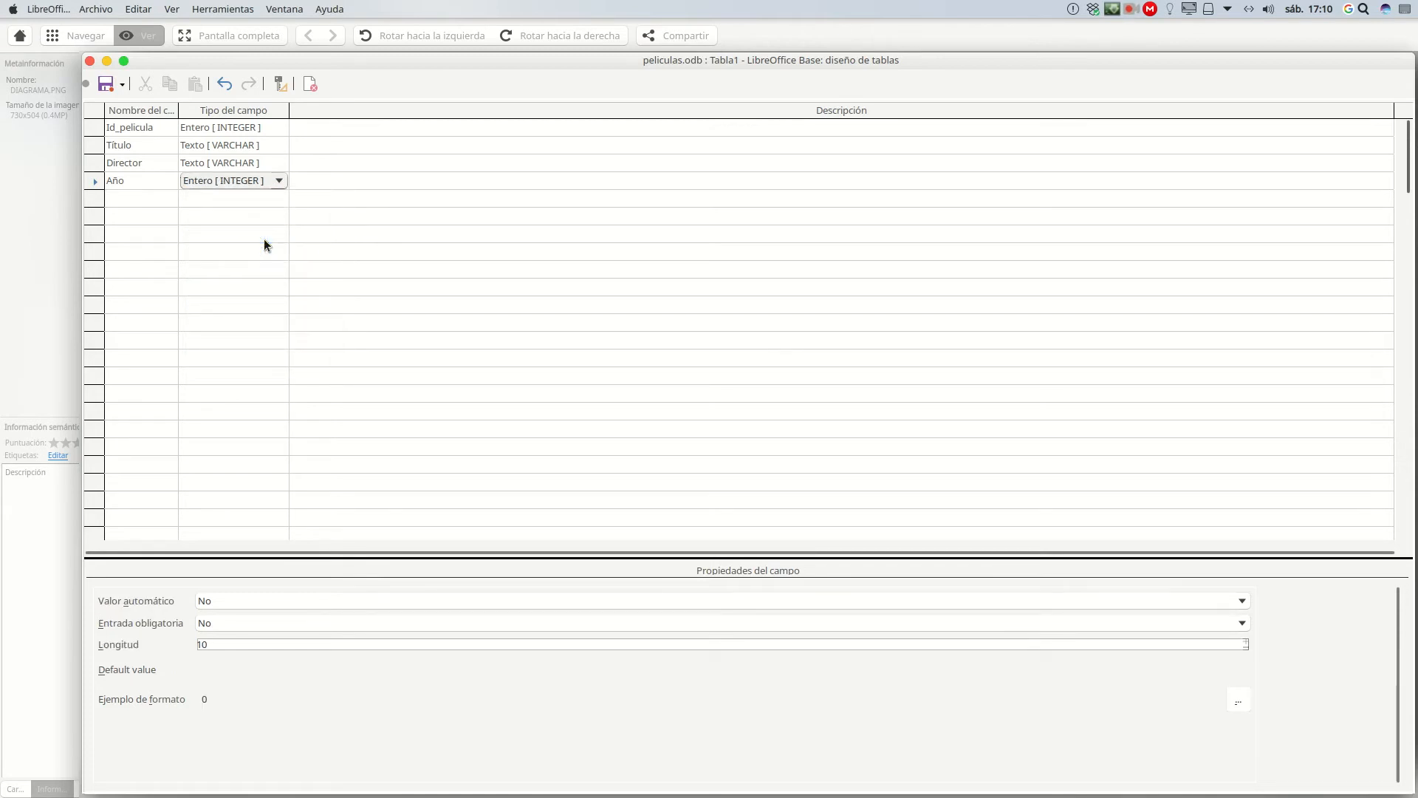
click(277, 177)
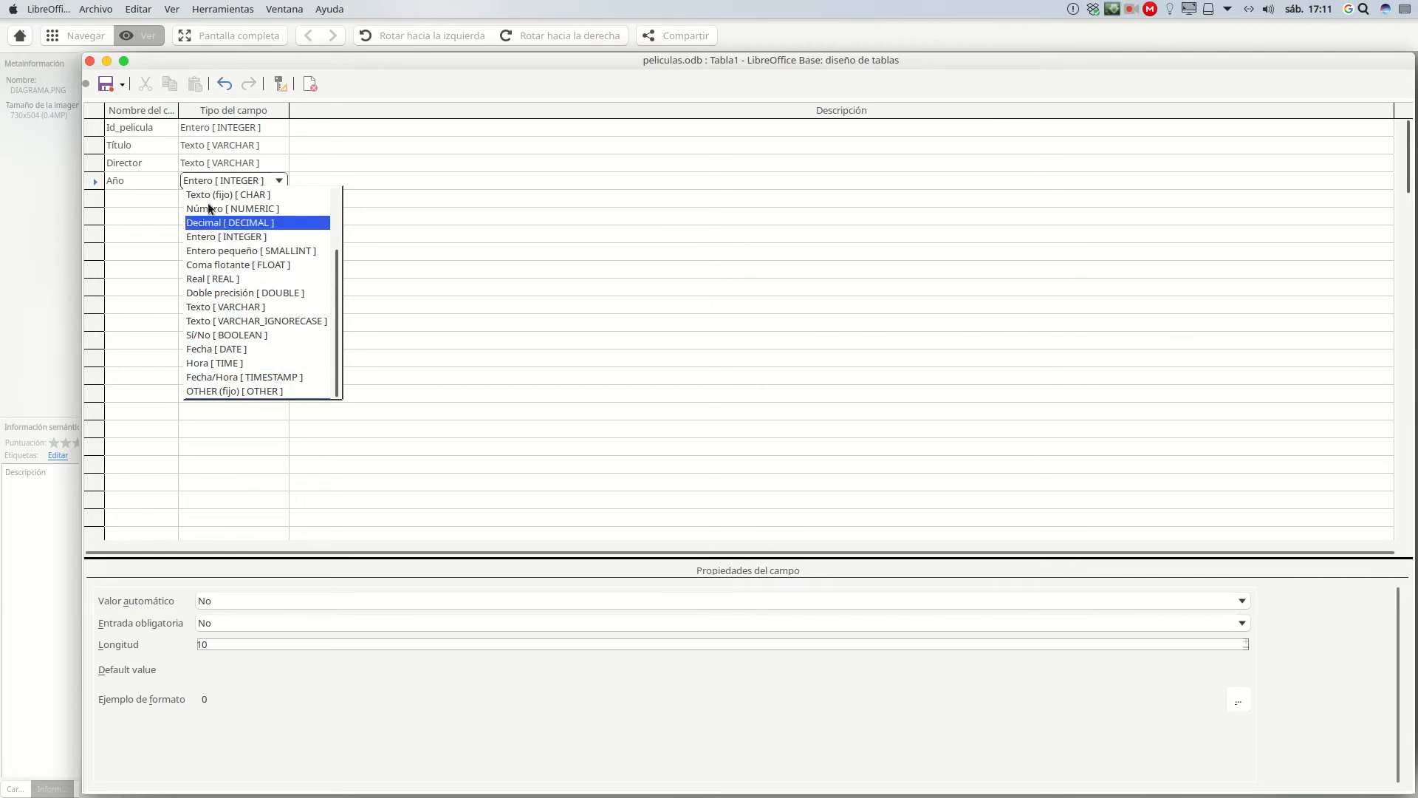
click(199, 180)
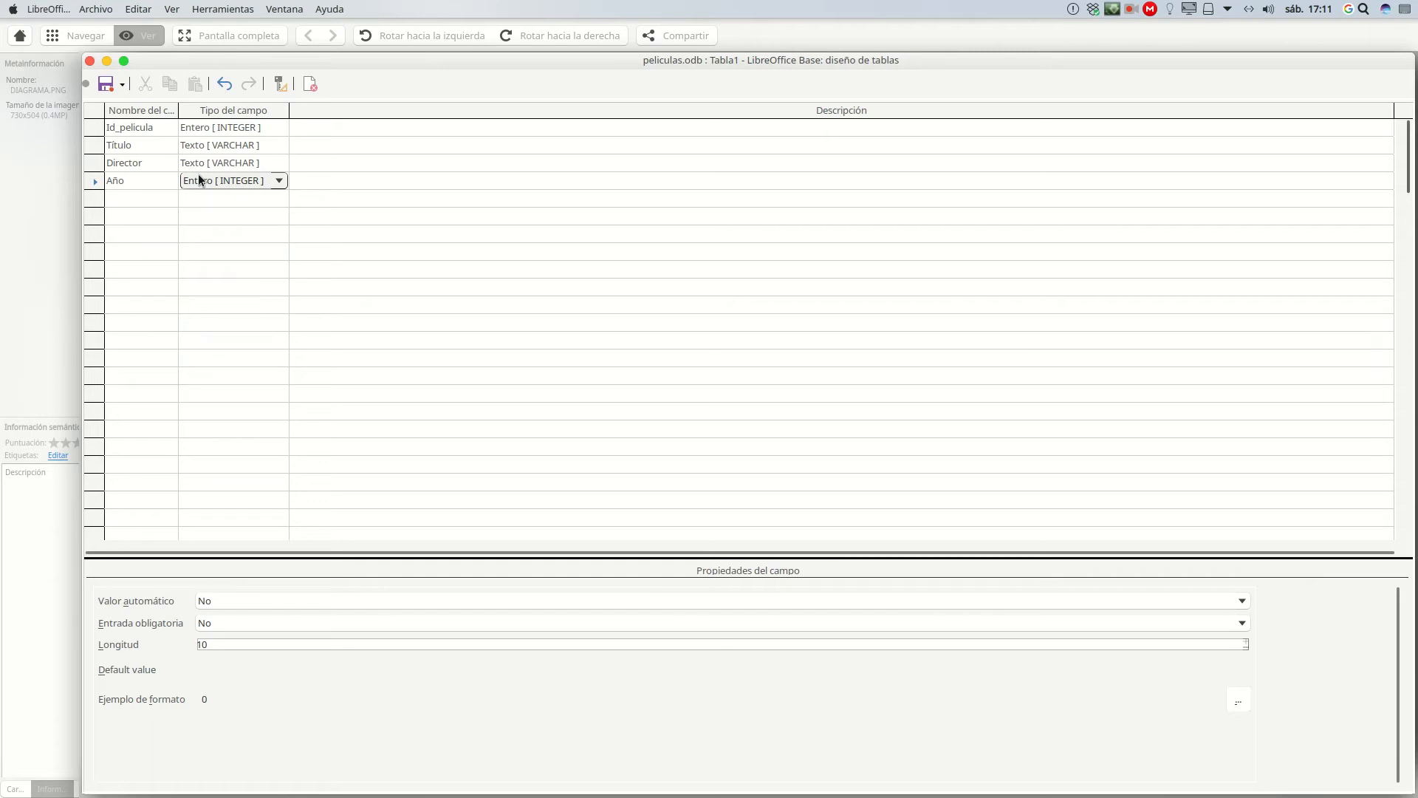
- Check the remaining attributes in the diagram and add the field Formato as Texto [ VARCHAR ] below Año
click(139, 198)
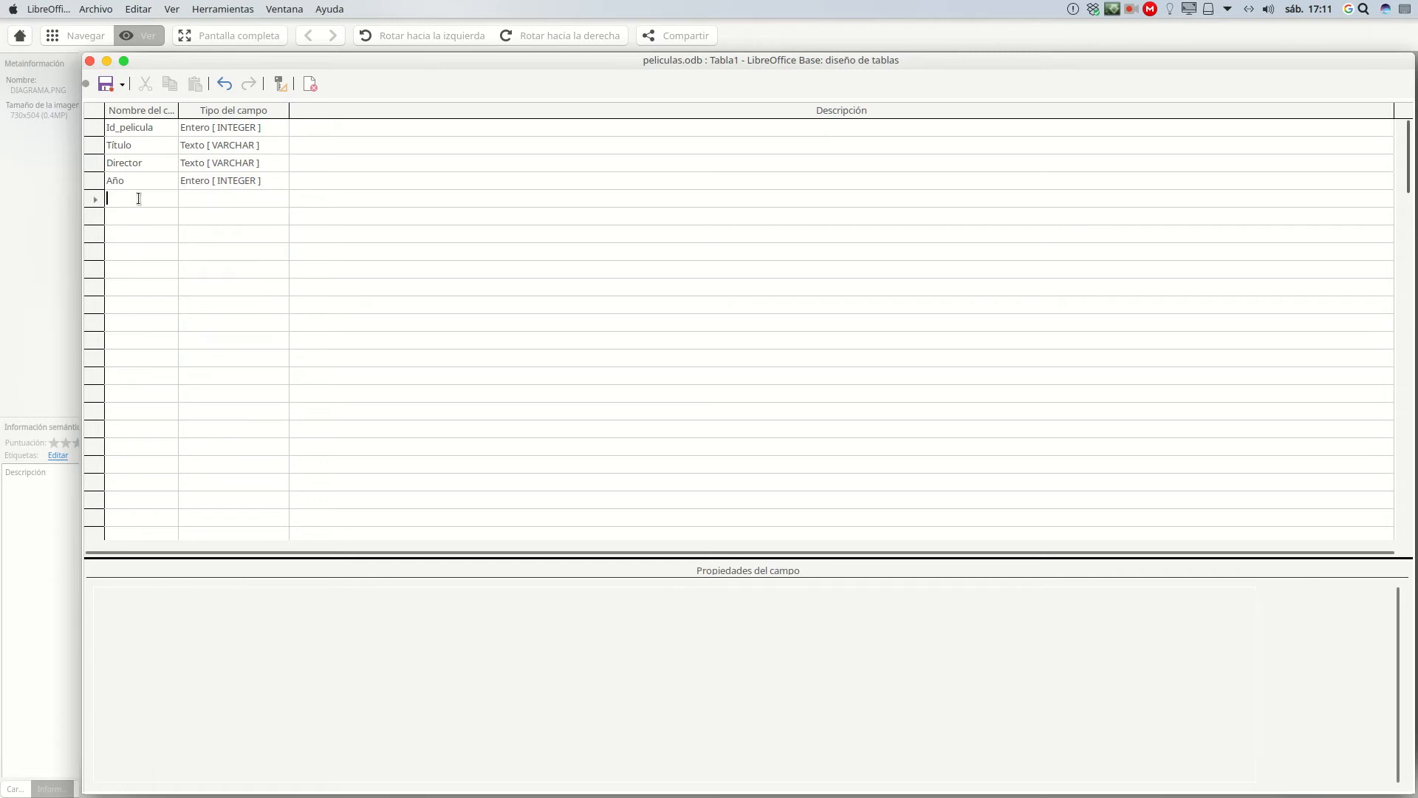
key(alt+Tab)
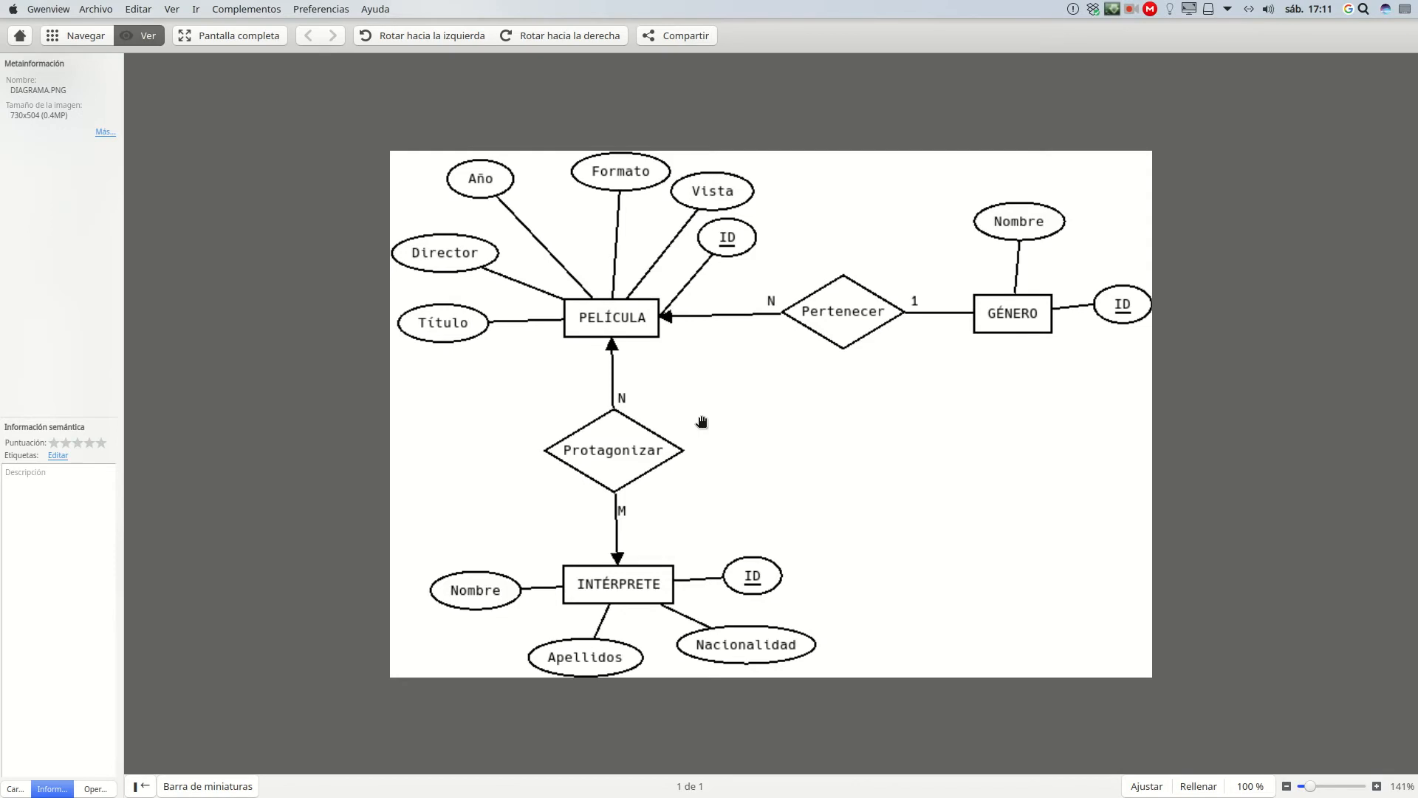
key(alt+Tab)
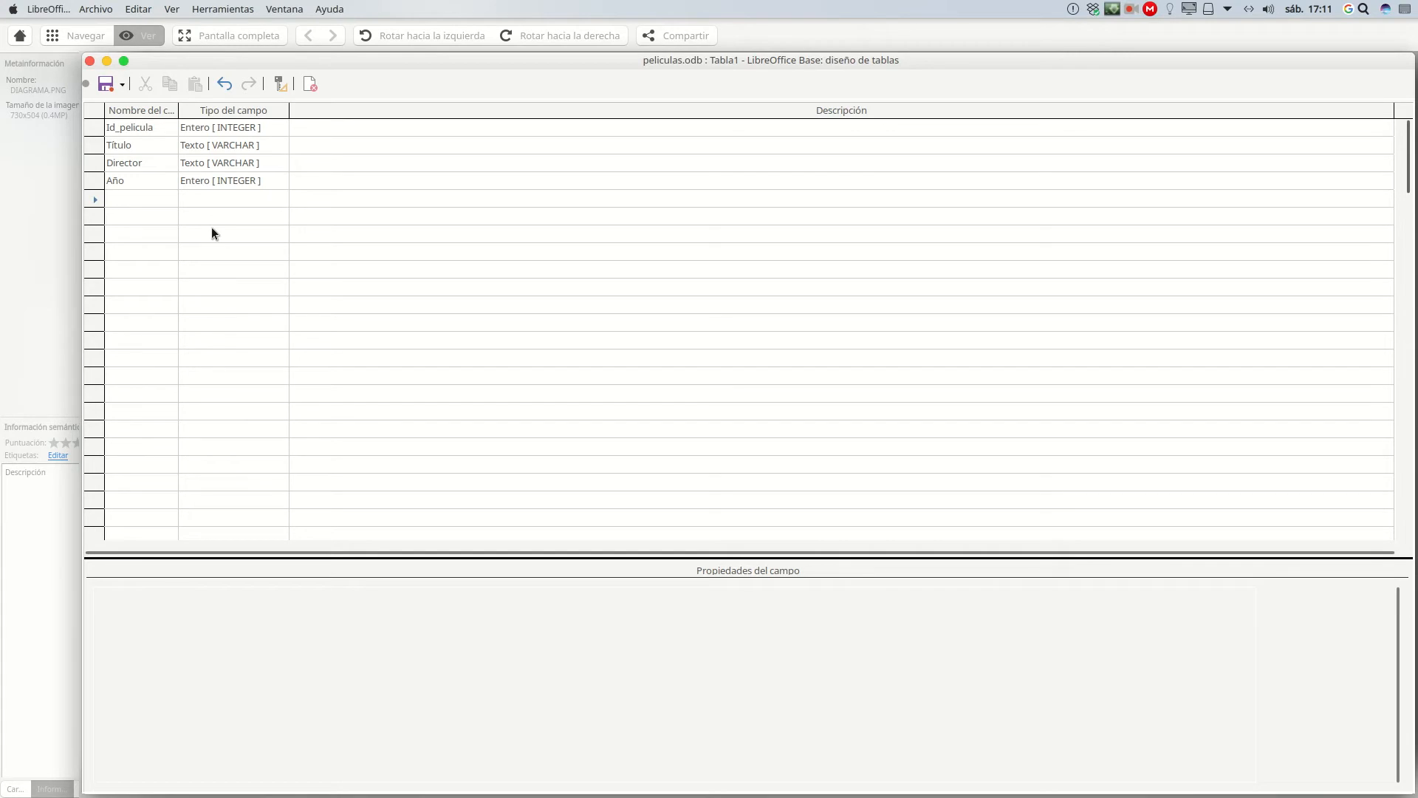
text(F)
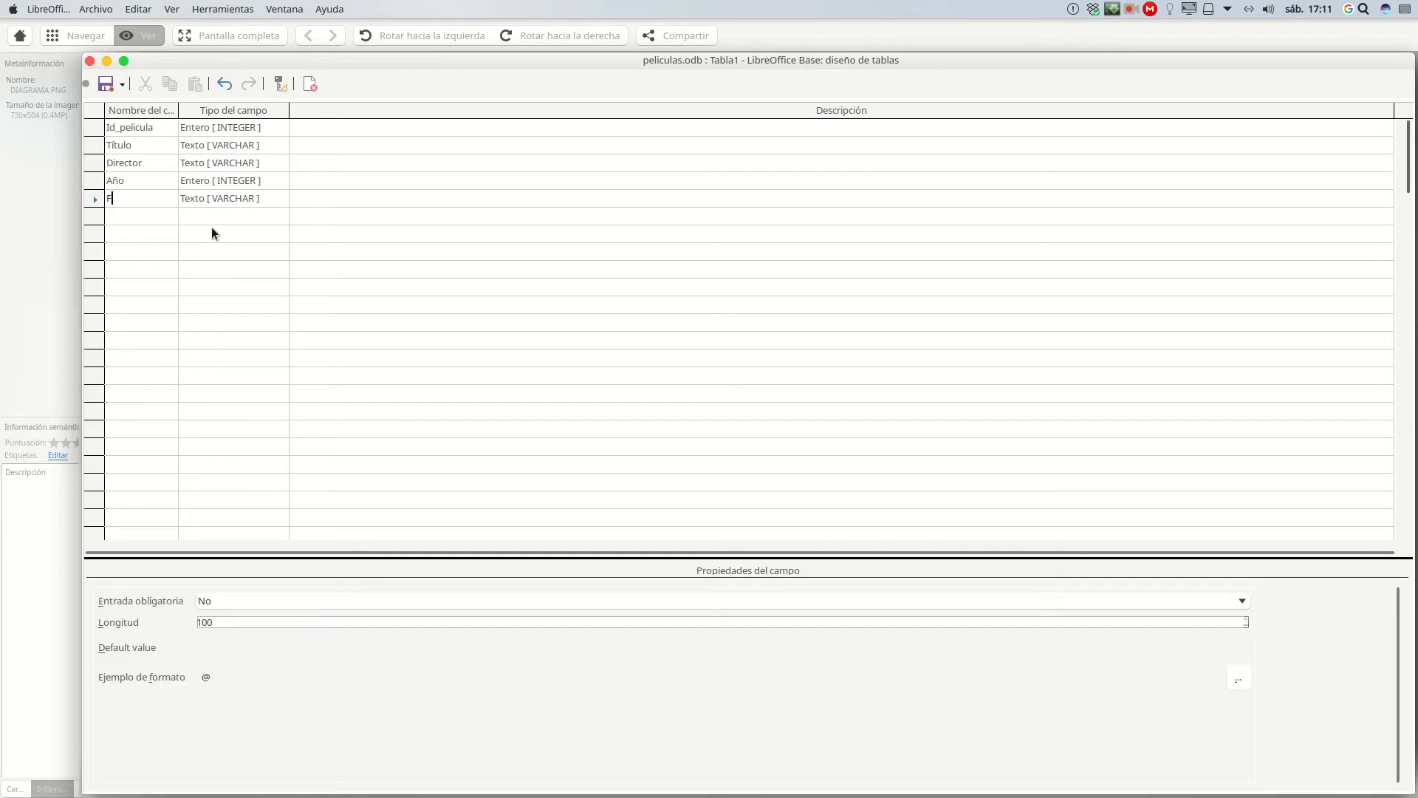
text(ormato)
- Add the field Vista below Formato with the type Sí/No [ BOOLEAN ]
click(152, 215)
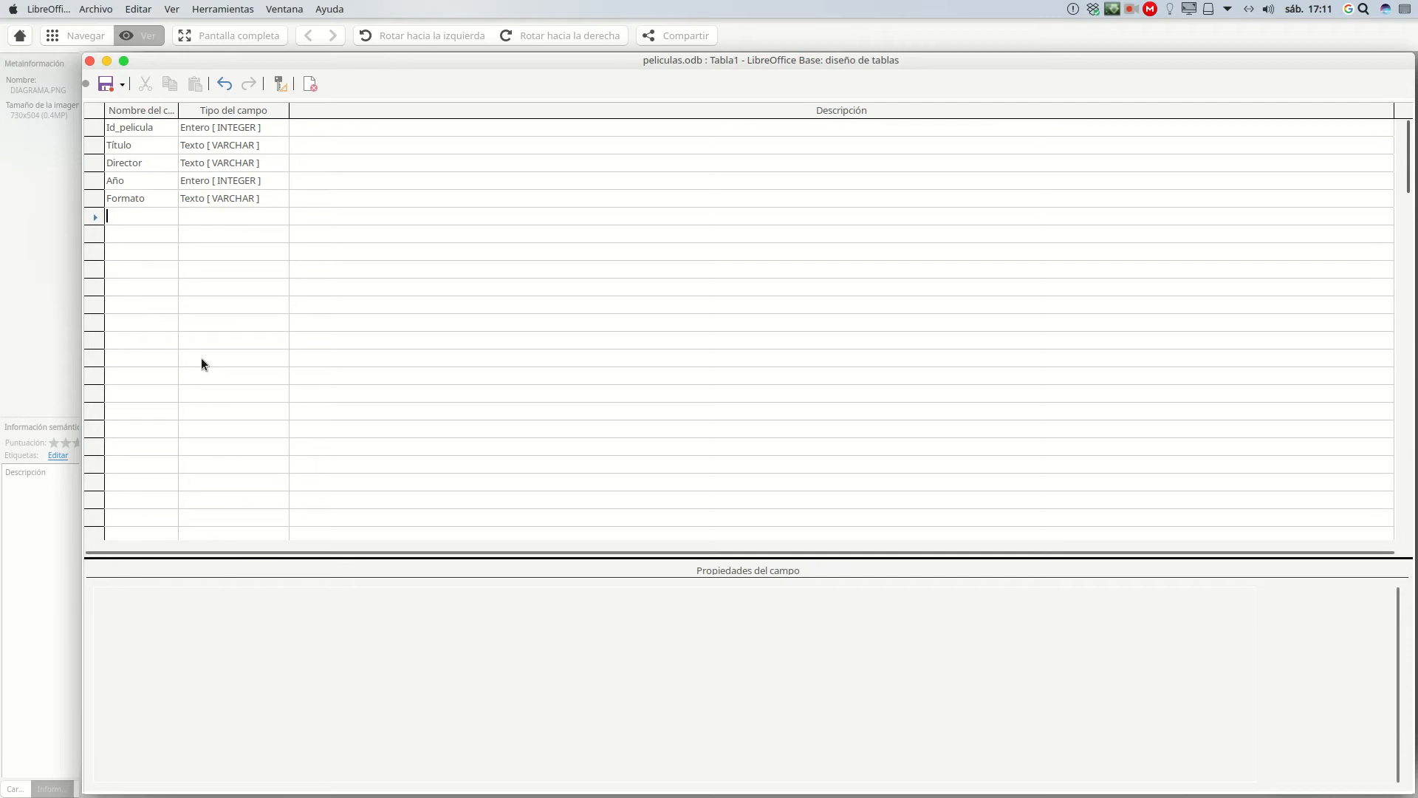
text(Vi)
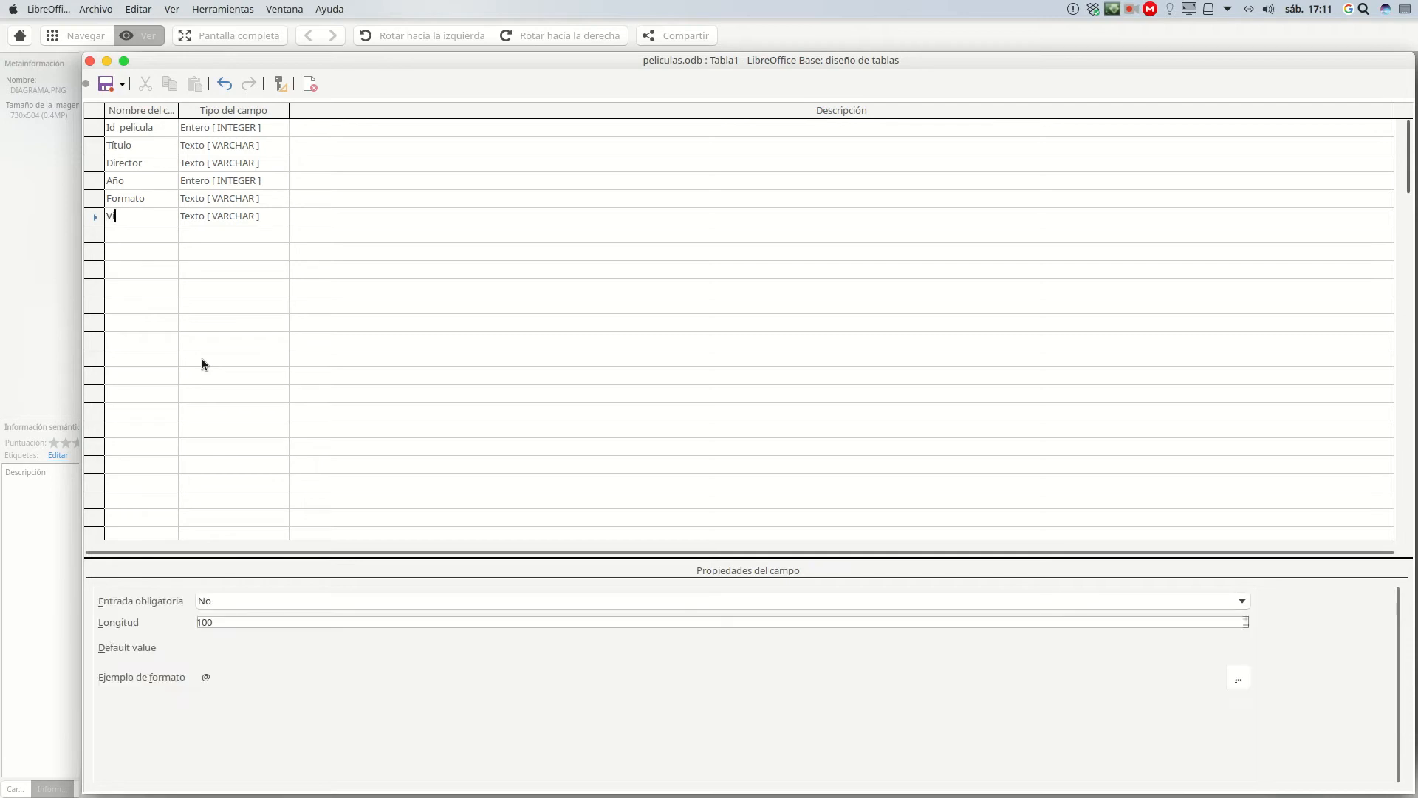
text(sta)
click(260, 215)
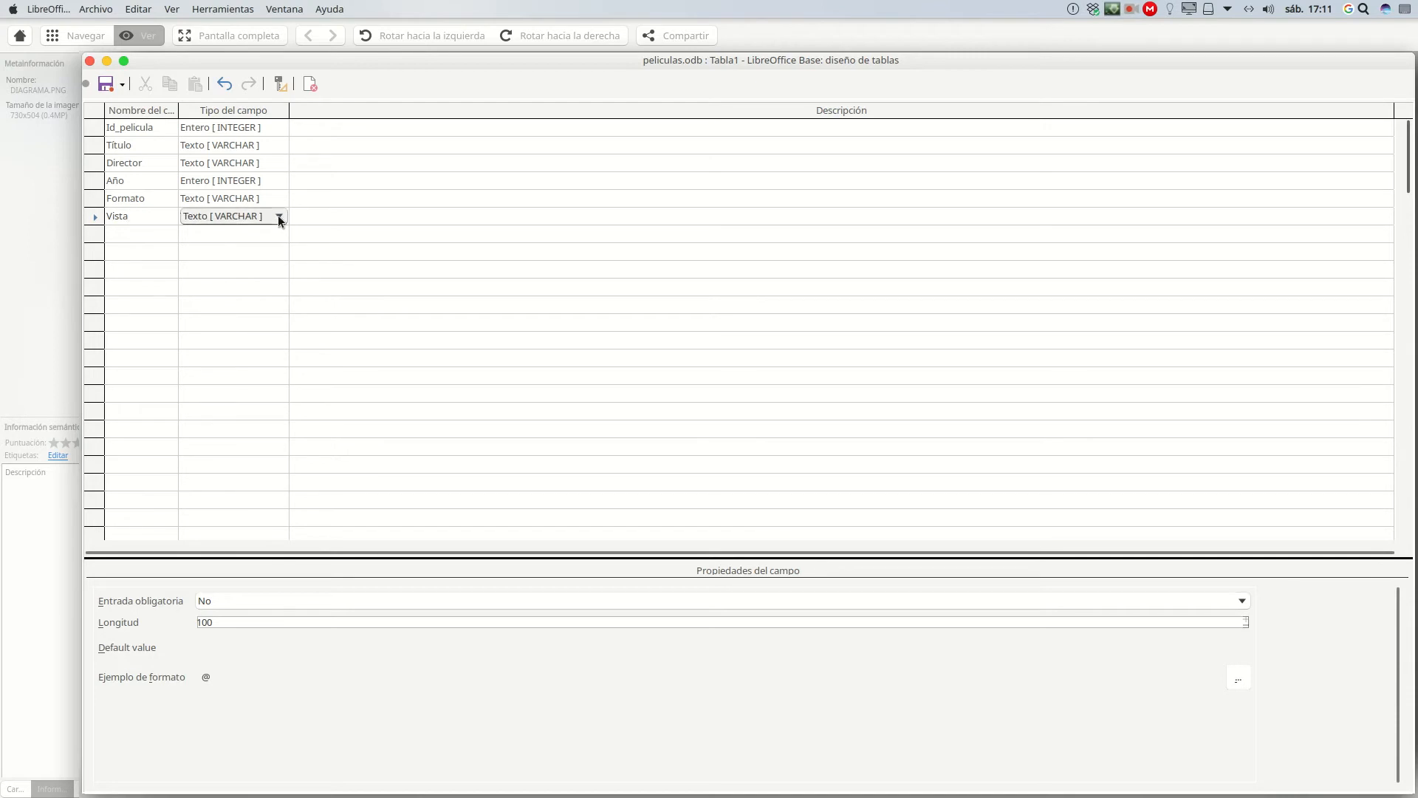
click(279, 216)
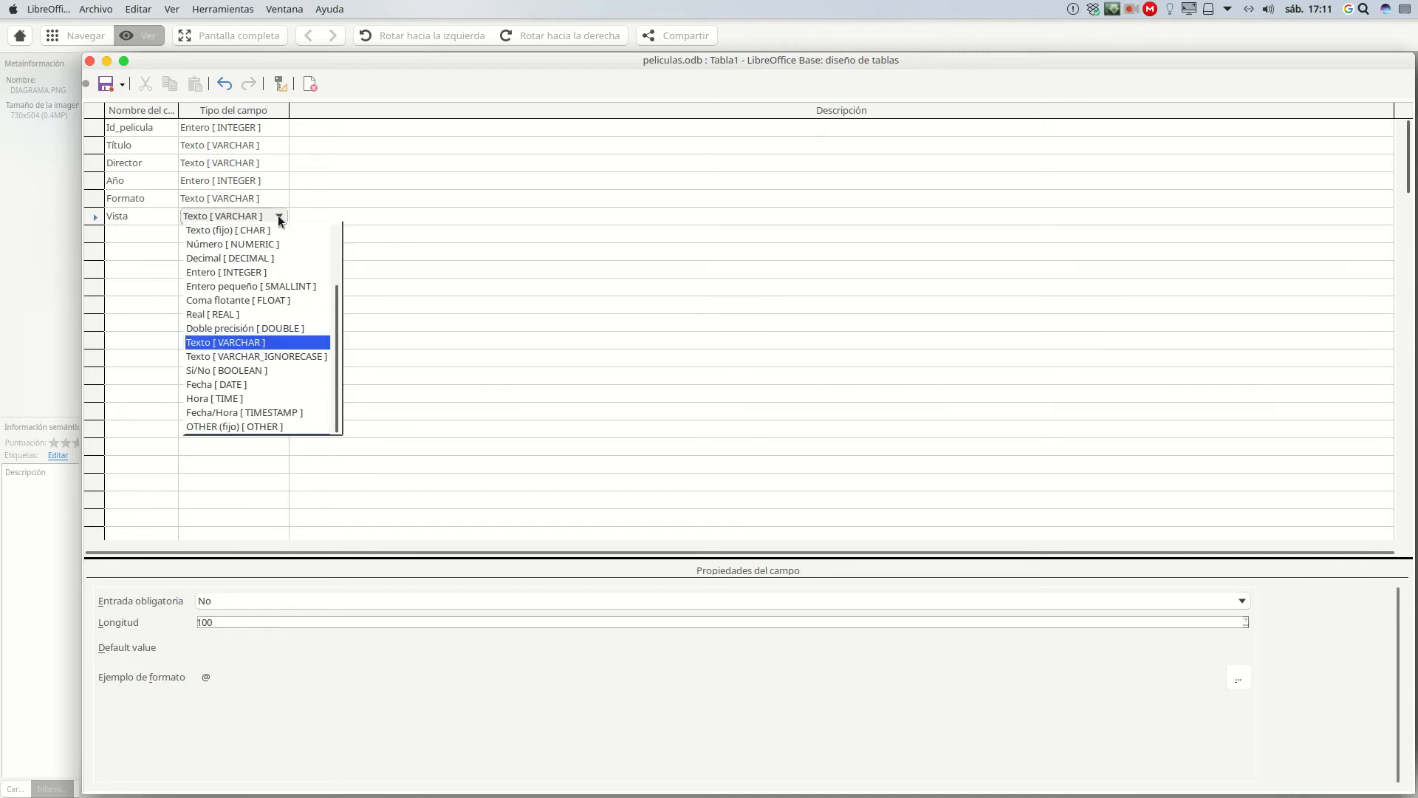
click(243, 370)
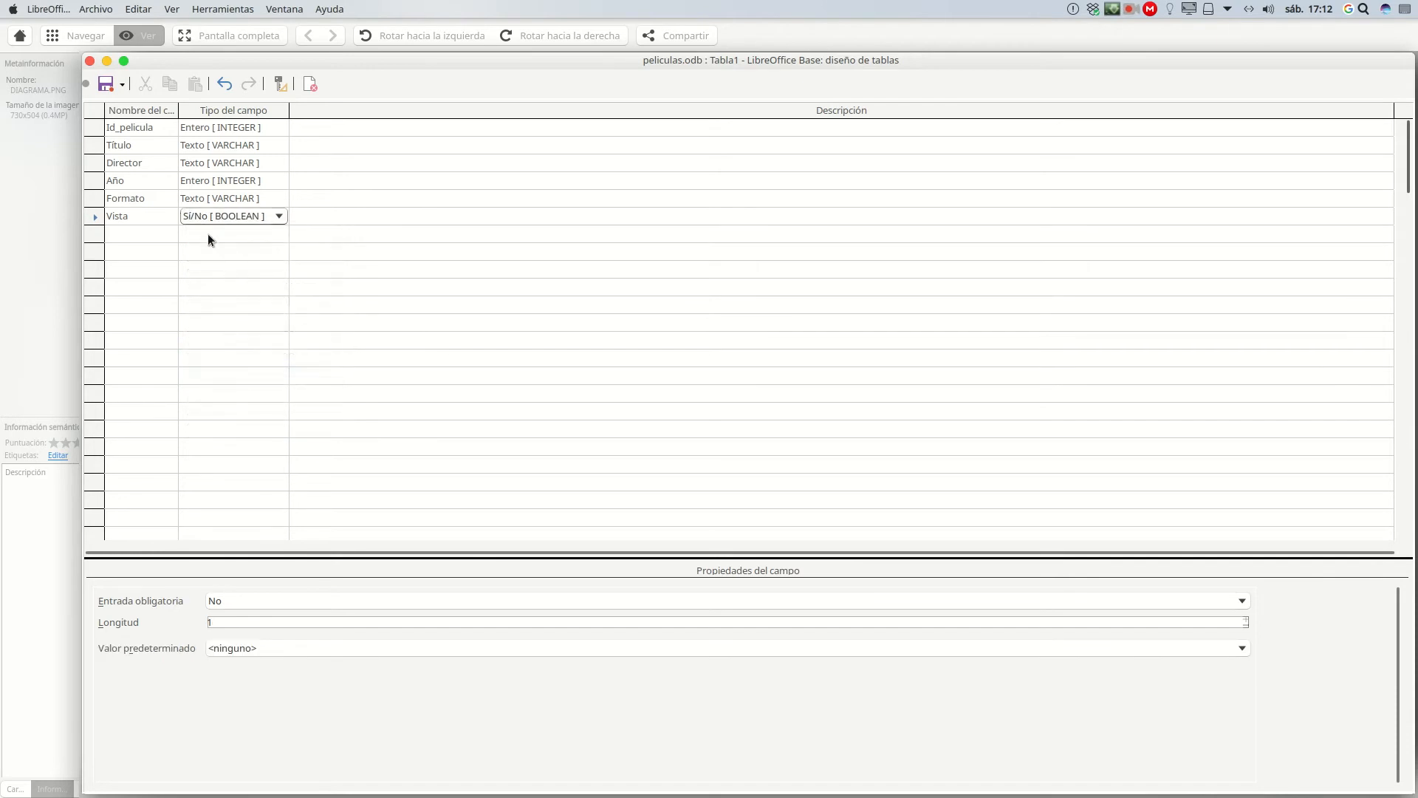
click(265, 236)
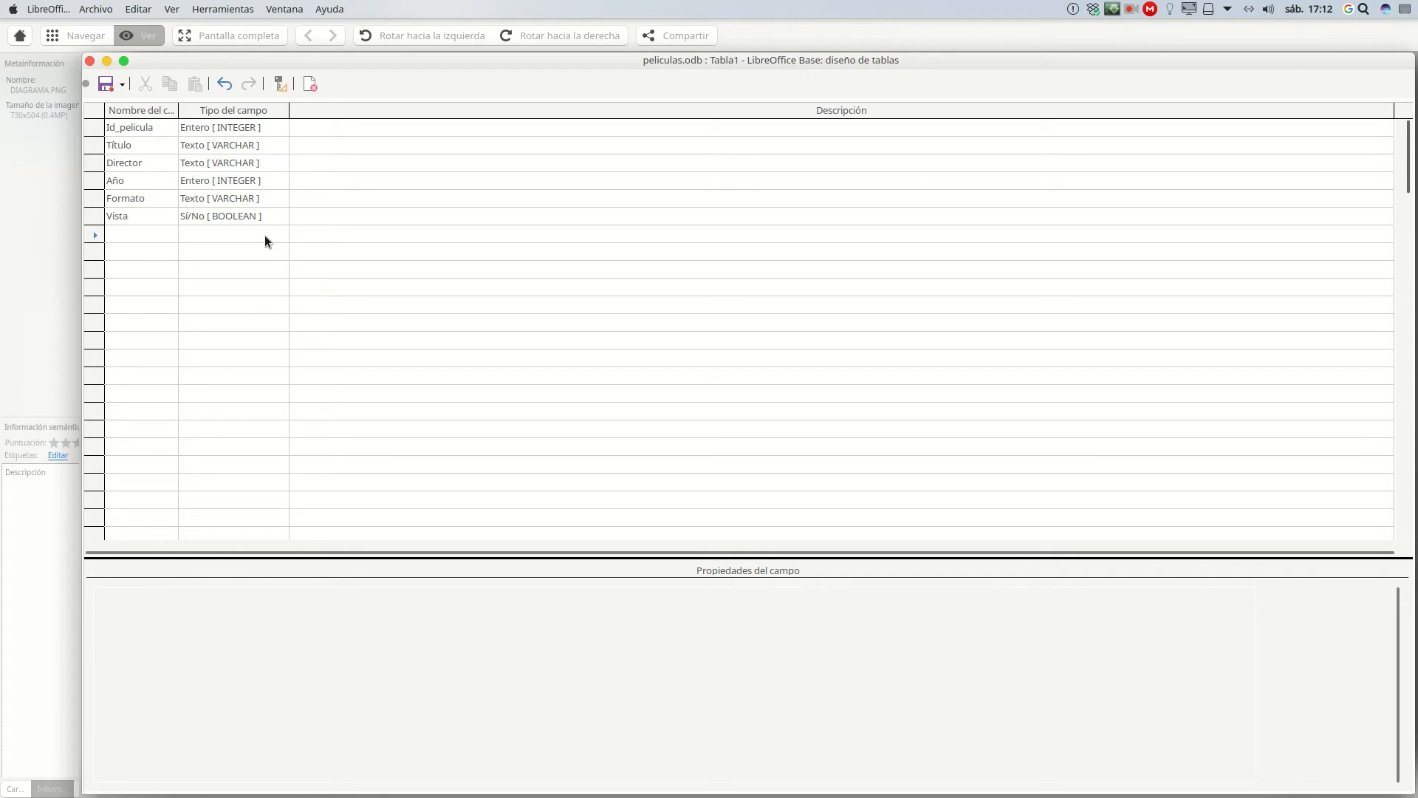
- Make Id_pelicula the table's primary key and set its automatic value to Sí
click(94, 127)
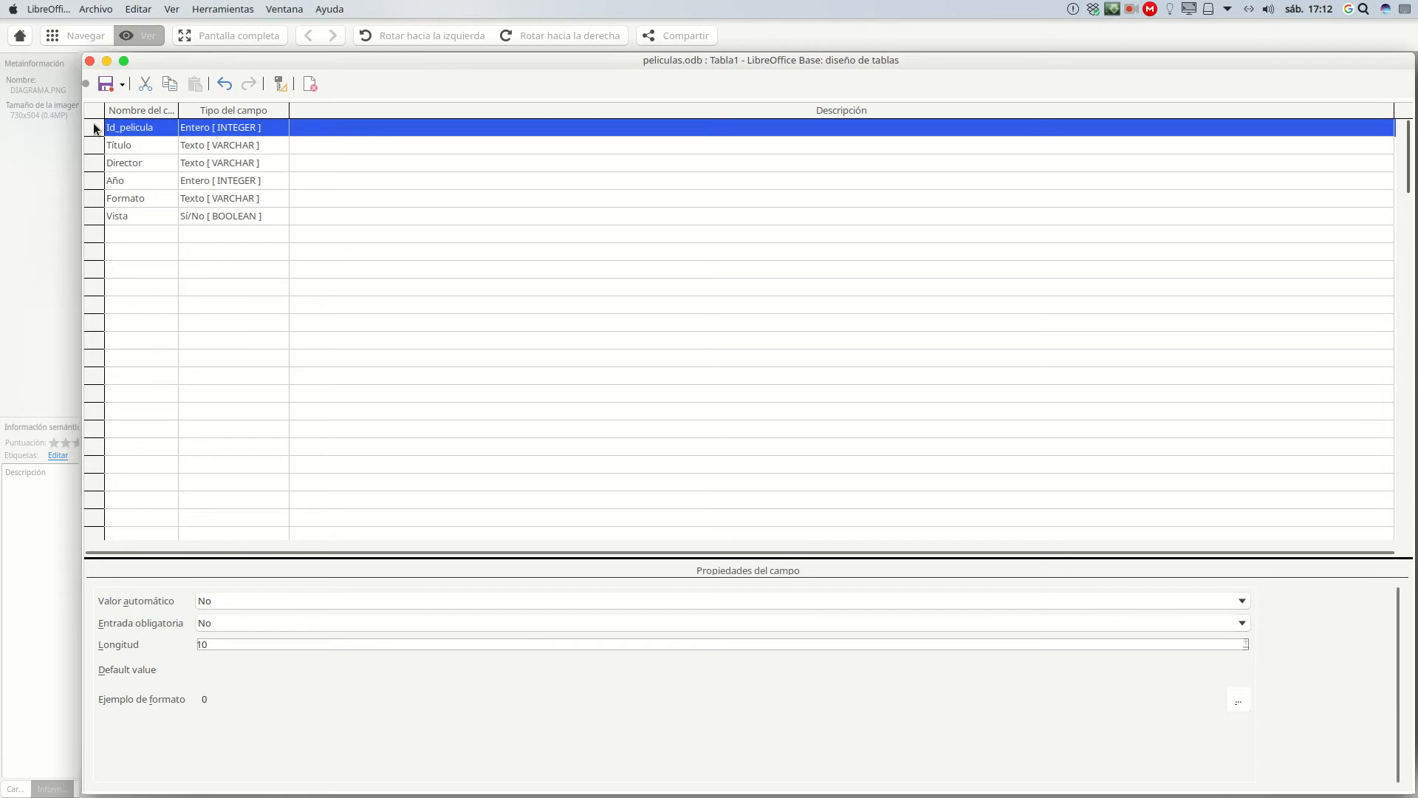
right_click(95, 127)
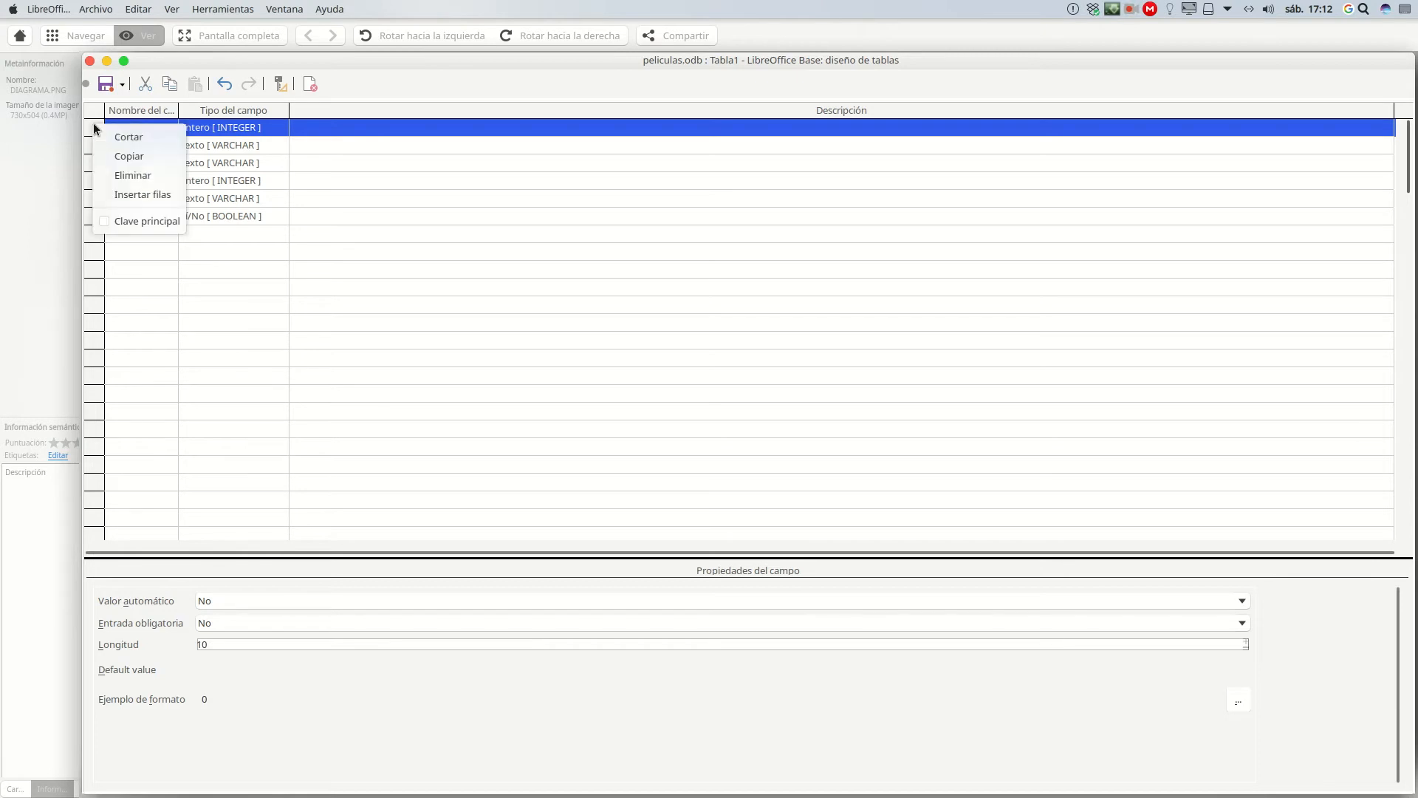
click(121, 221)
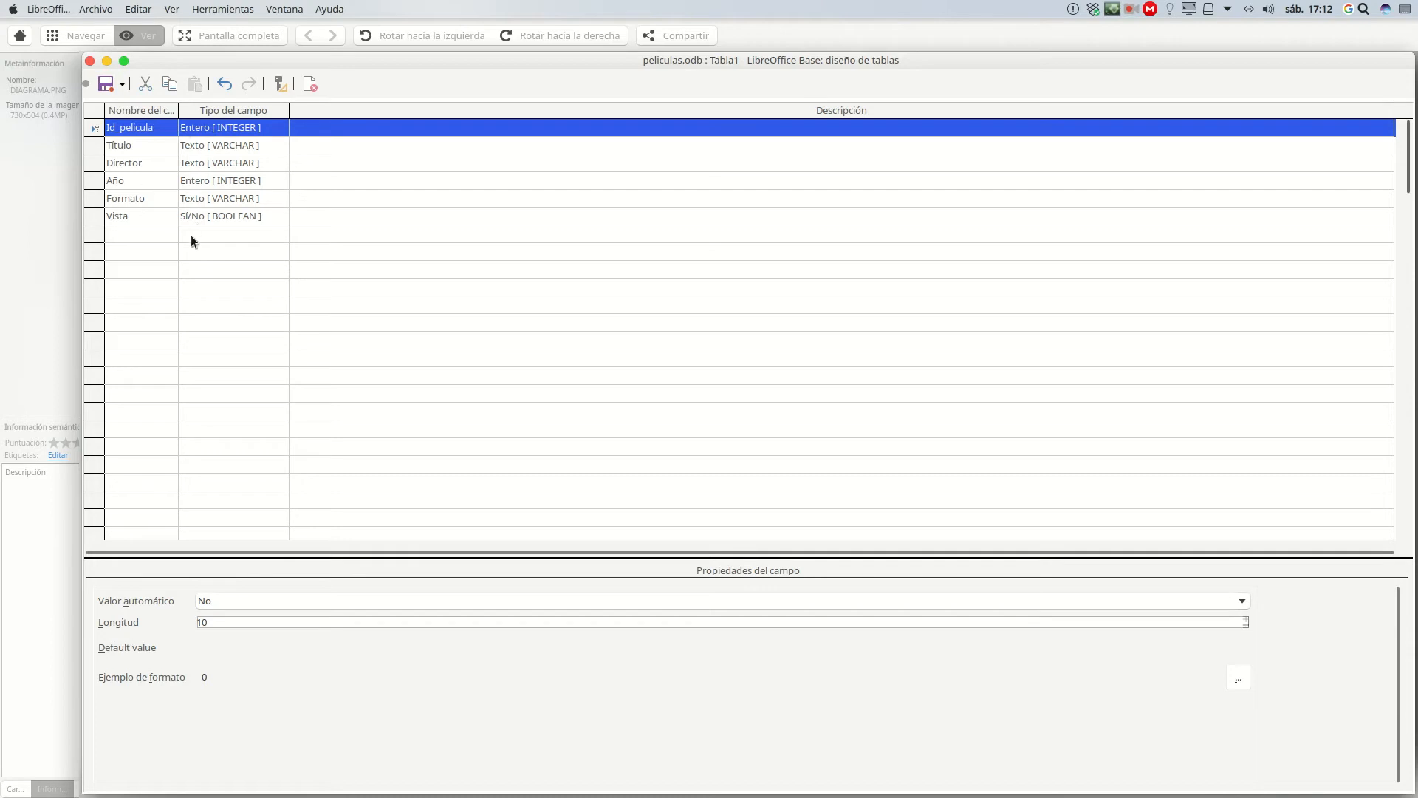
click(219, 600)
click(225, 610)
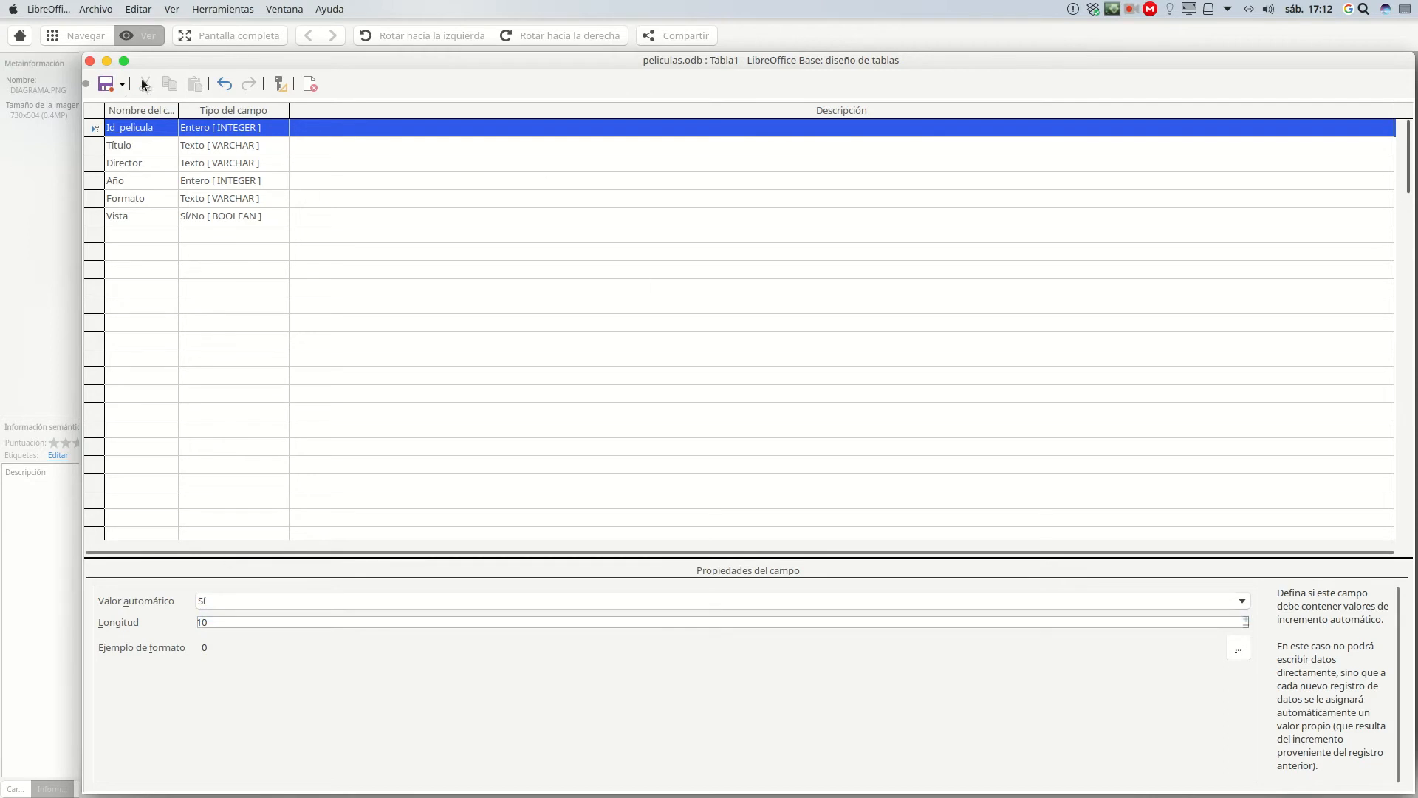
- Save the table under the name peliculas and close its design window
click(106, 84)
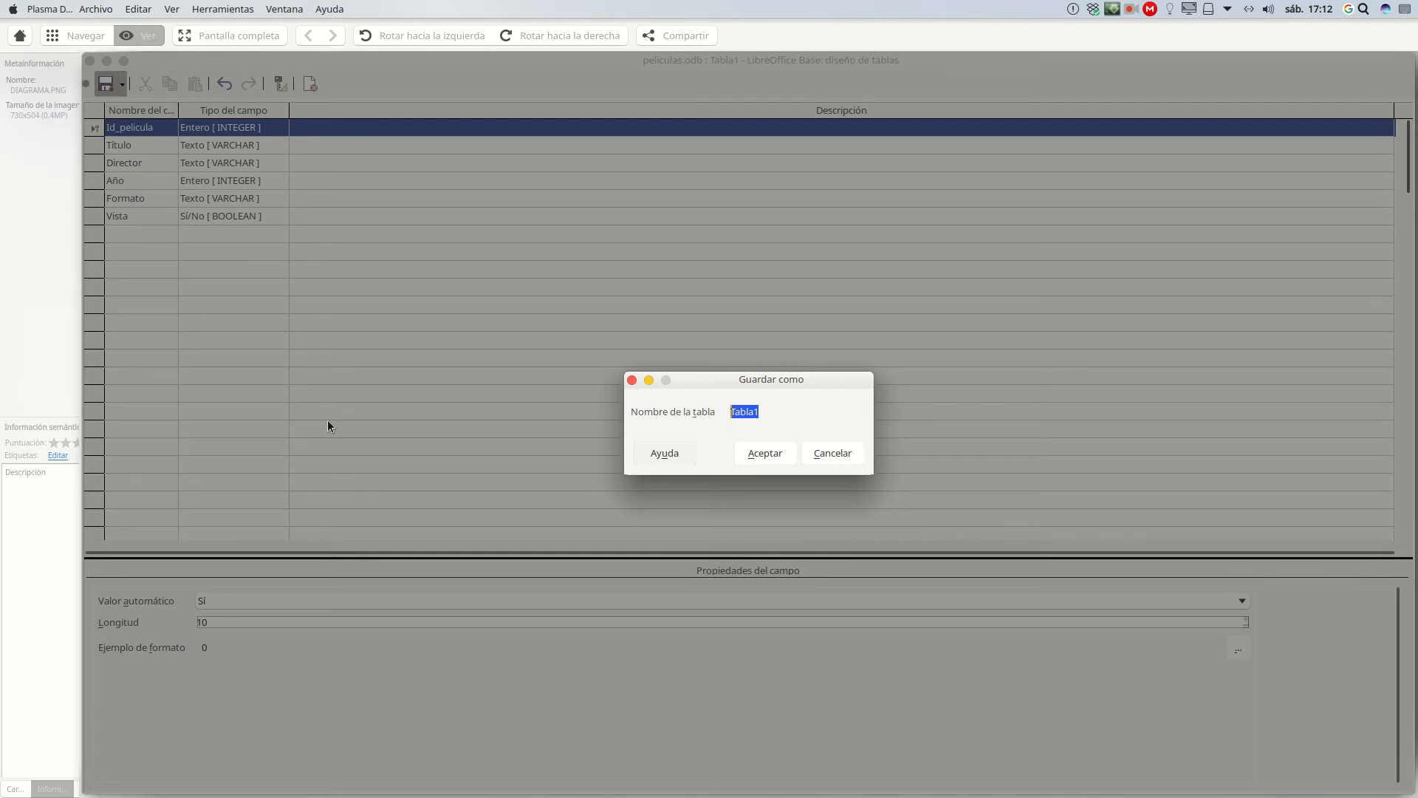
text(peliculas)
click(767, 454)
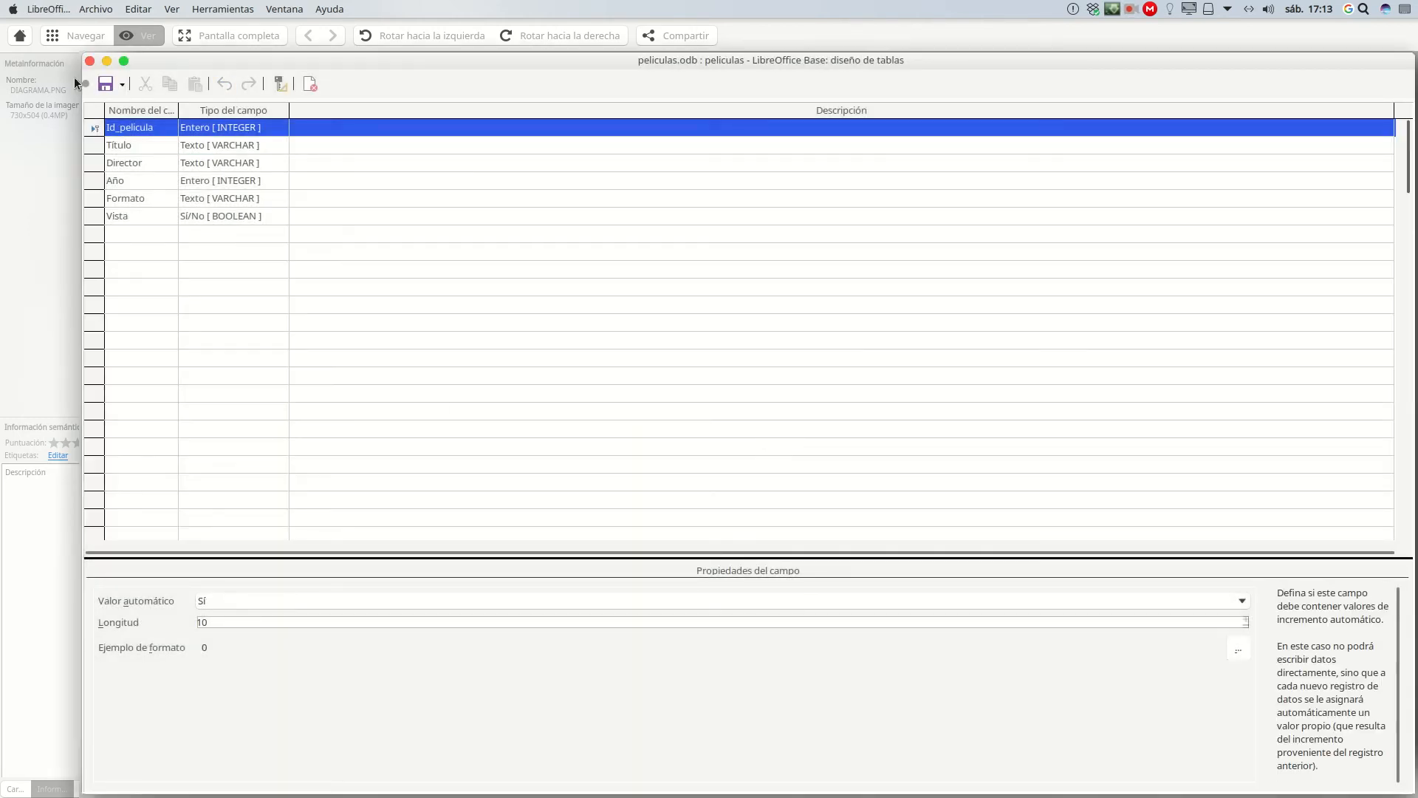
click(89, 62)
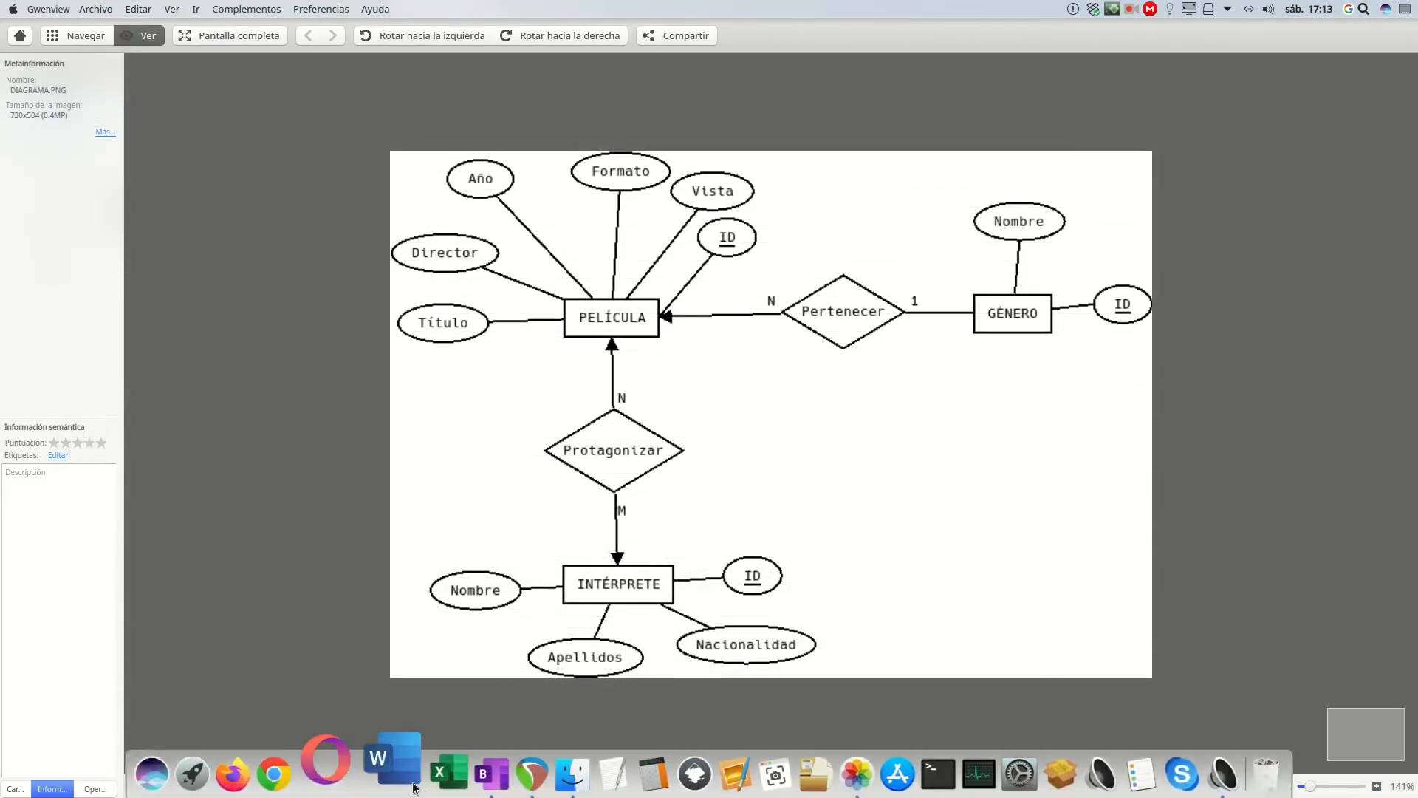
- Return to the database window, view the peliculas table's columns in data view, and close it
click(420, 756)
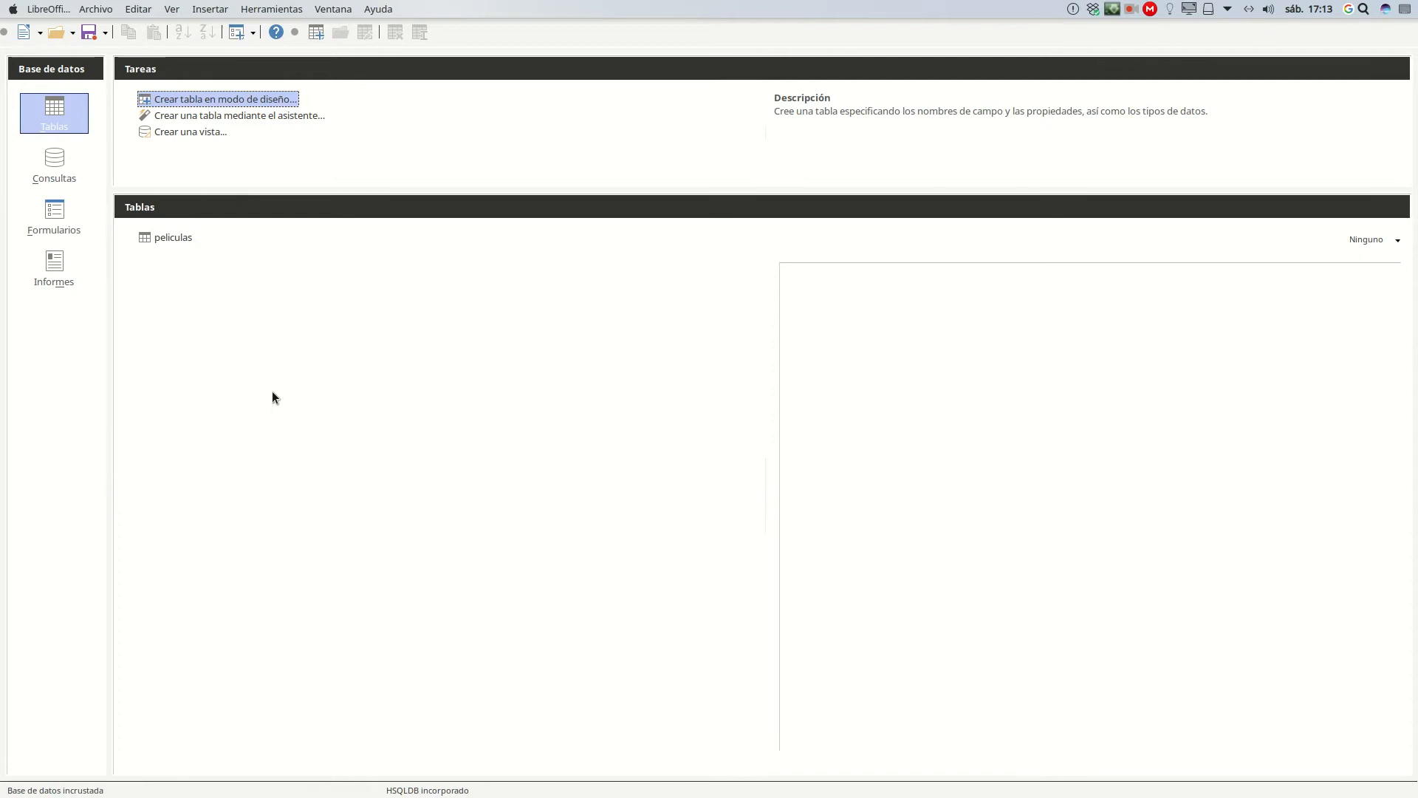
click(170, 238)
double_click(170, 236)
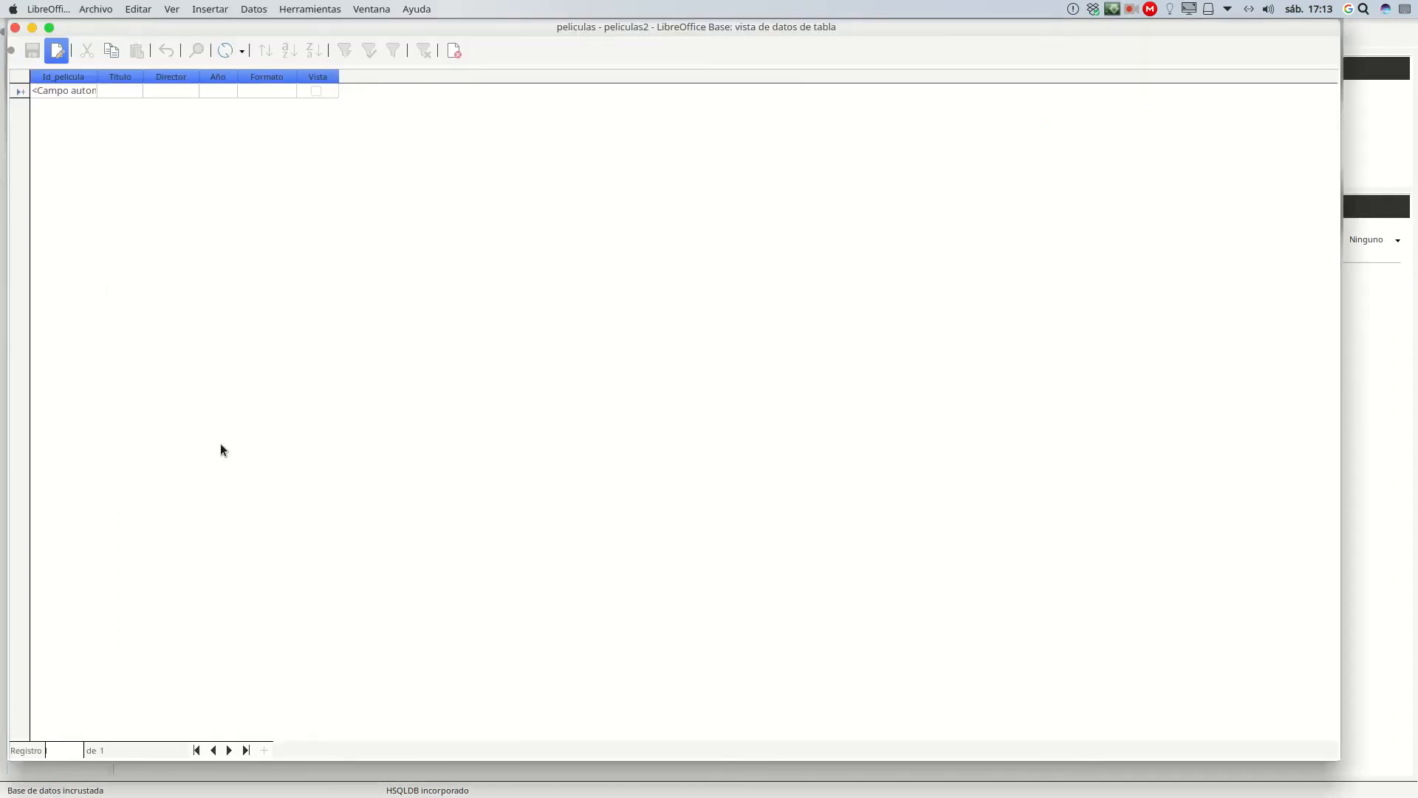
click(115, 89)
click(14, 29)
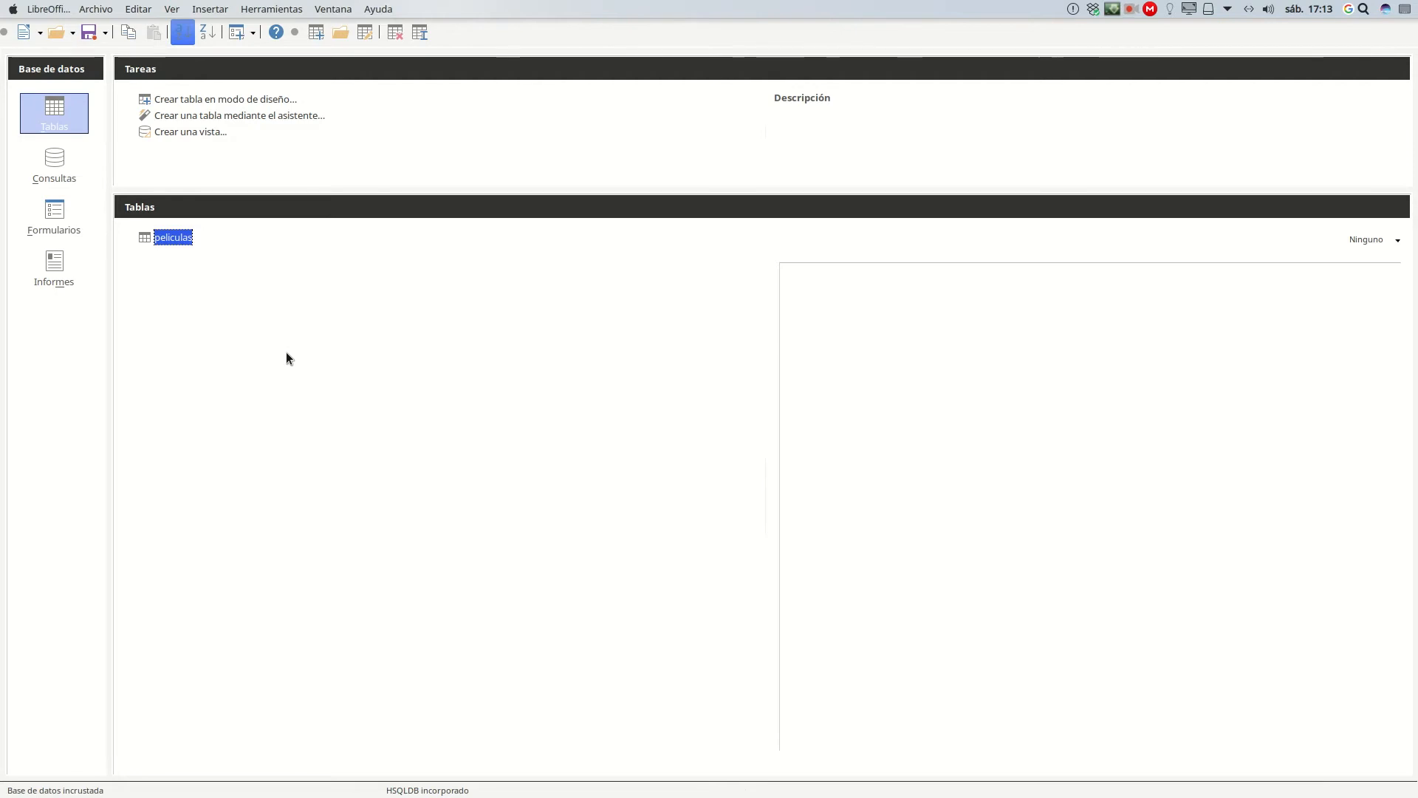
- Check the diagram, then create a table in design view with first field Id_genero as Entero [ INTEGER ] and automatic value Sí
key(alt+Tab)
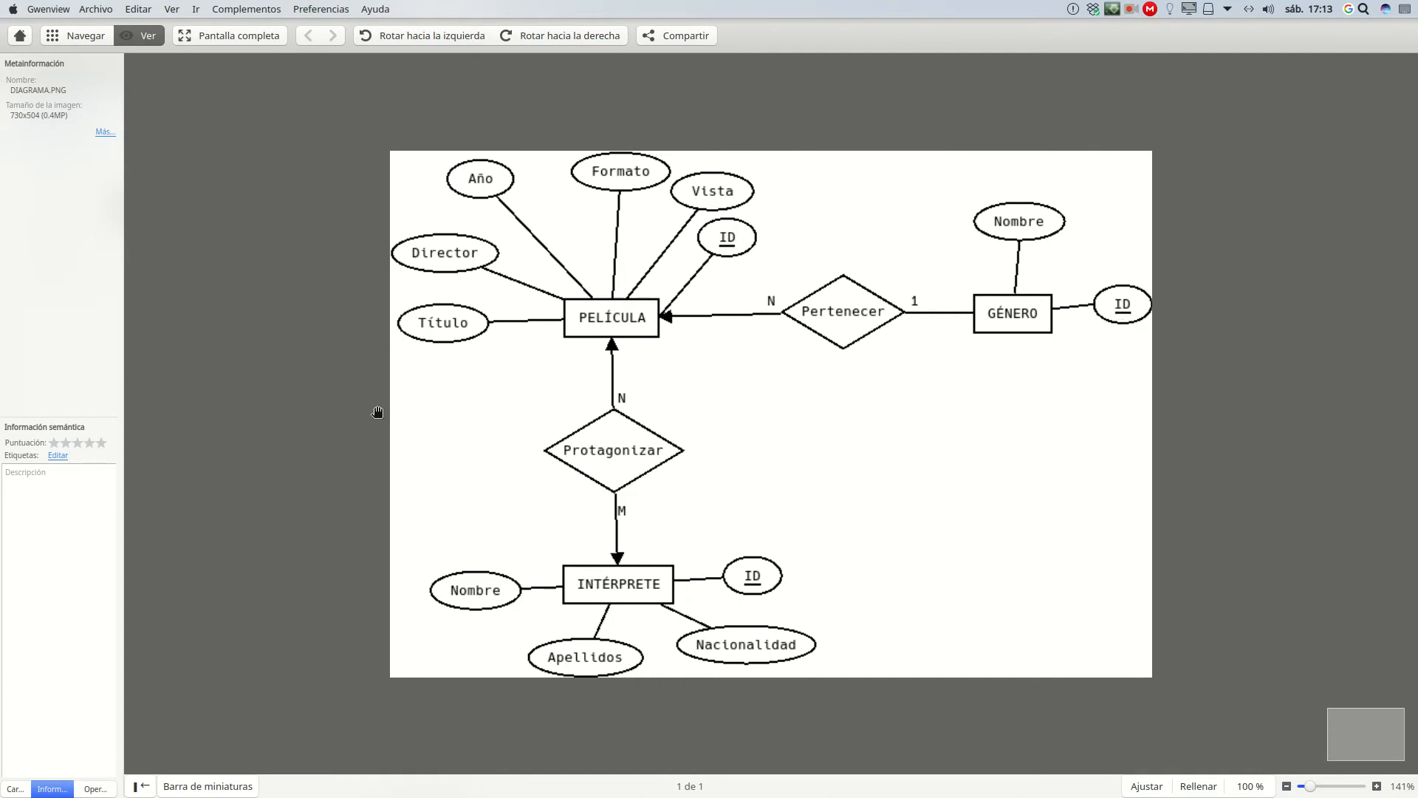
key(alt+Tab)
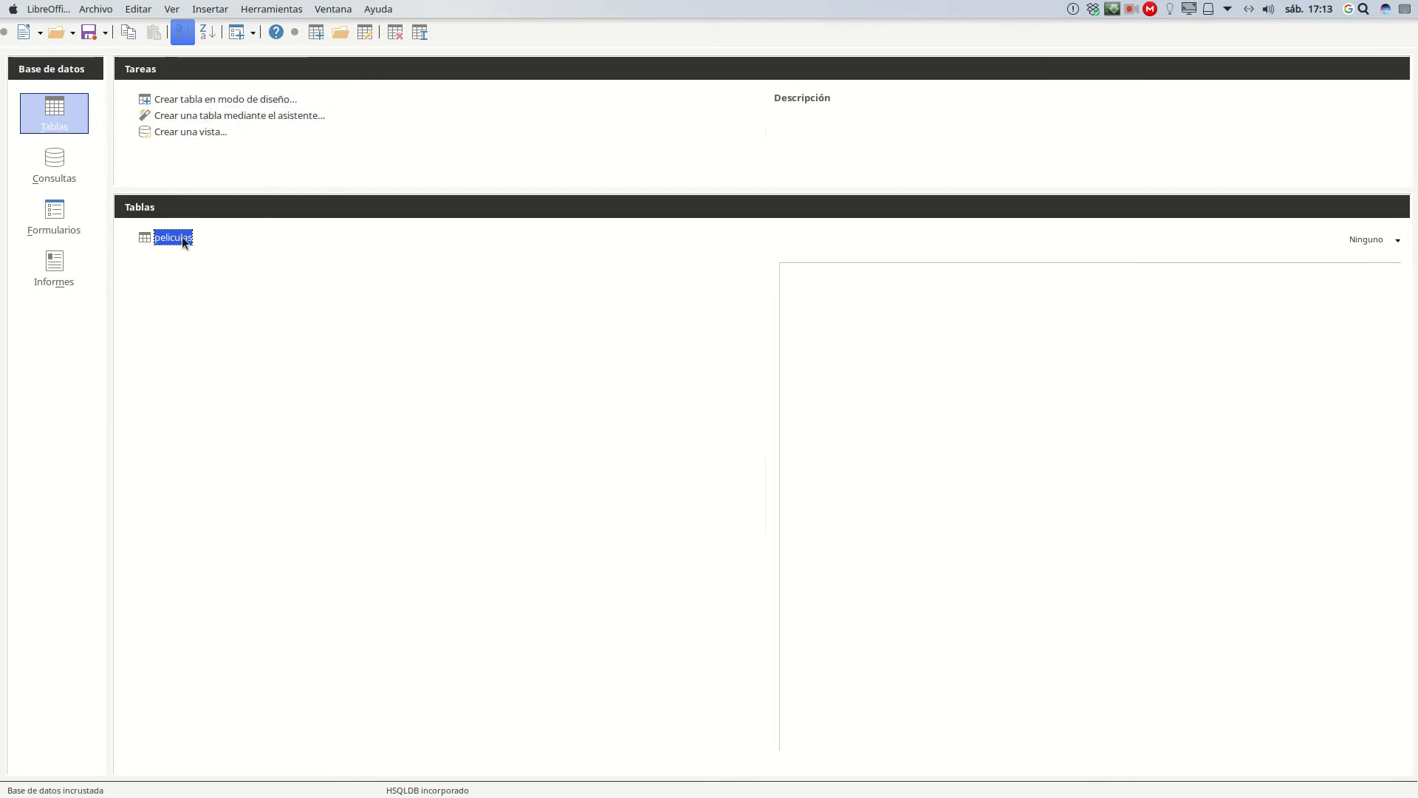
click(206, 107)
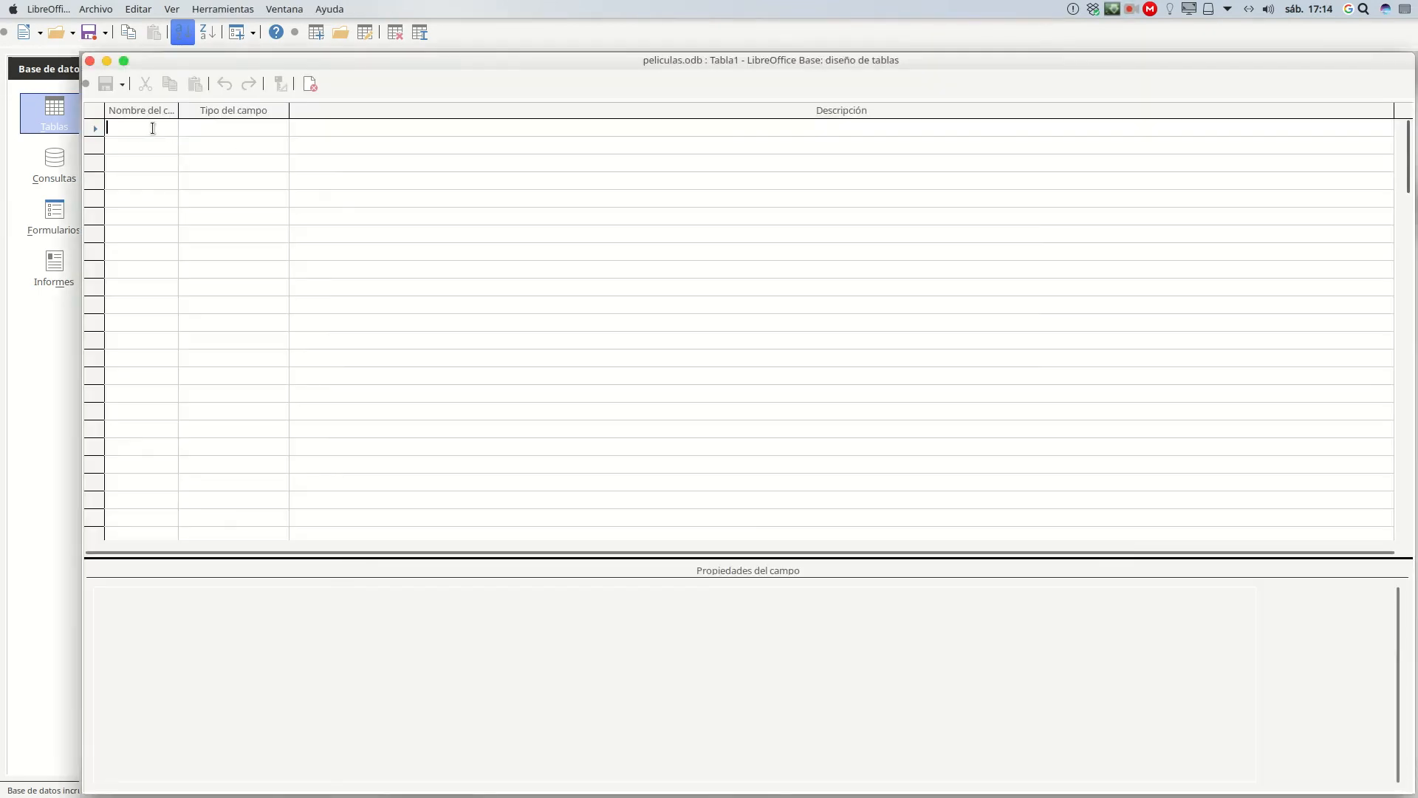
text(Id_)
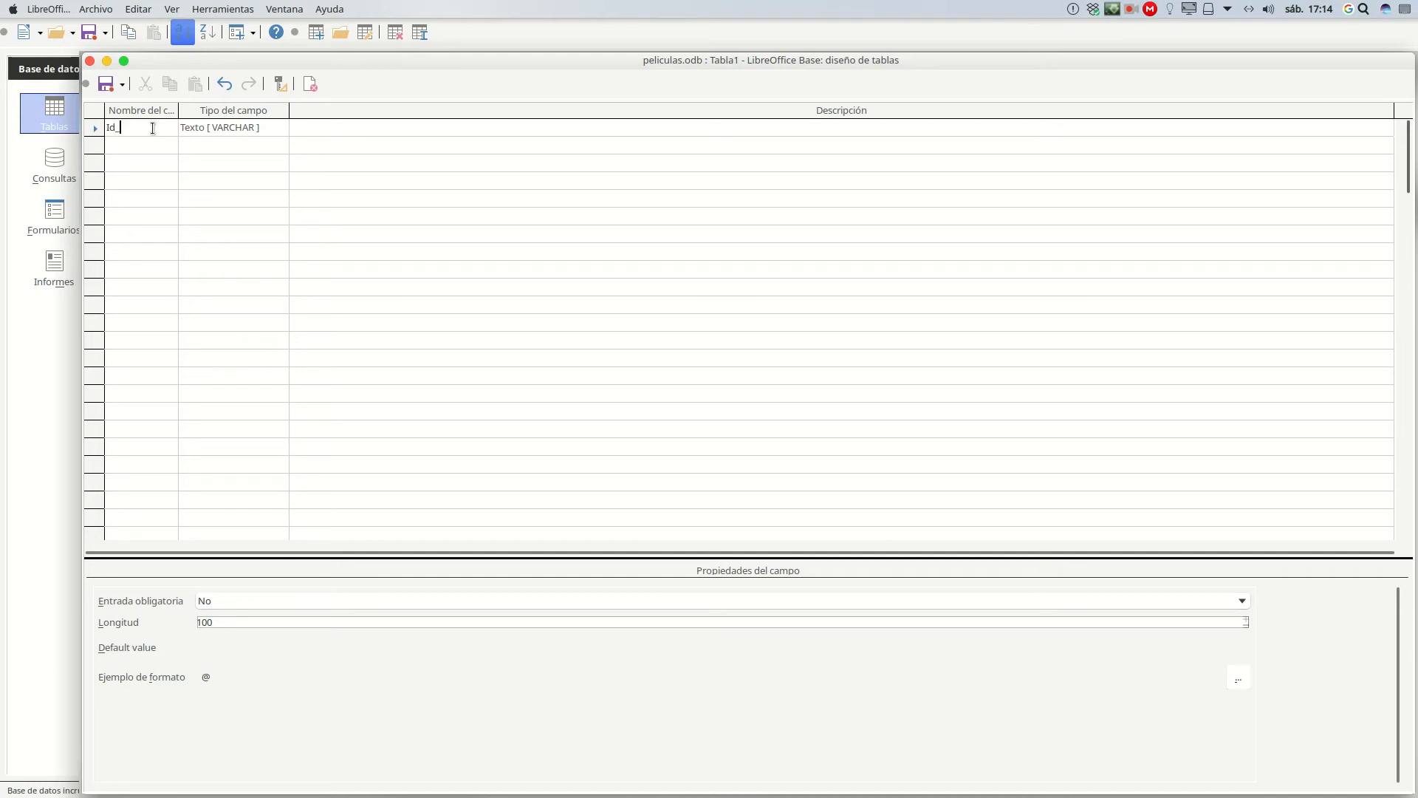
text(genero)
click(275, 127)
click(279, 127)
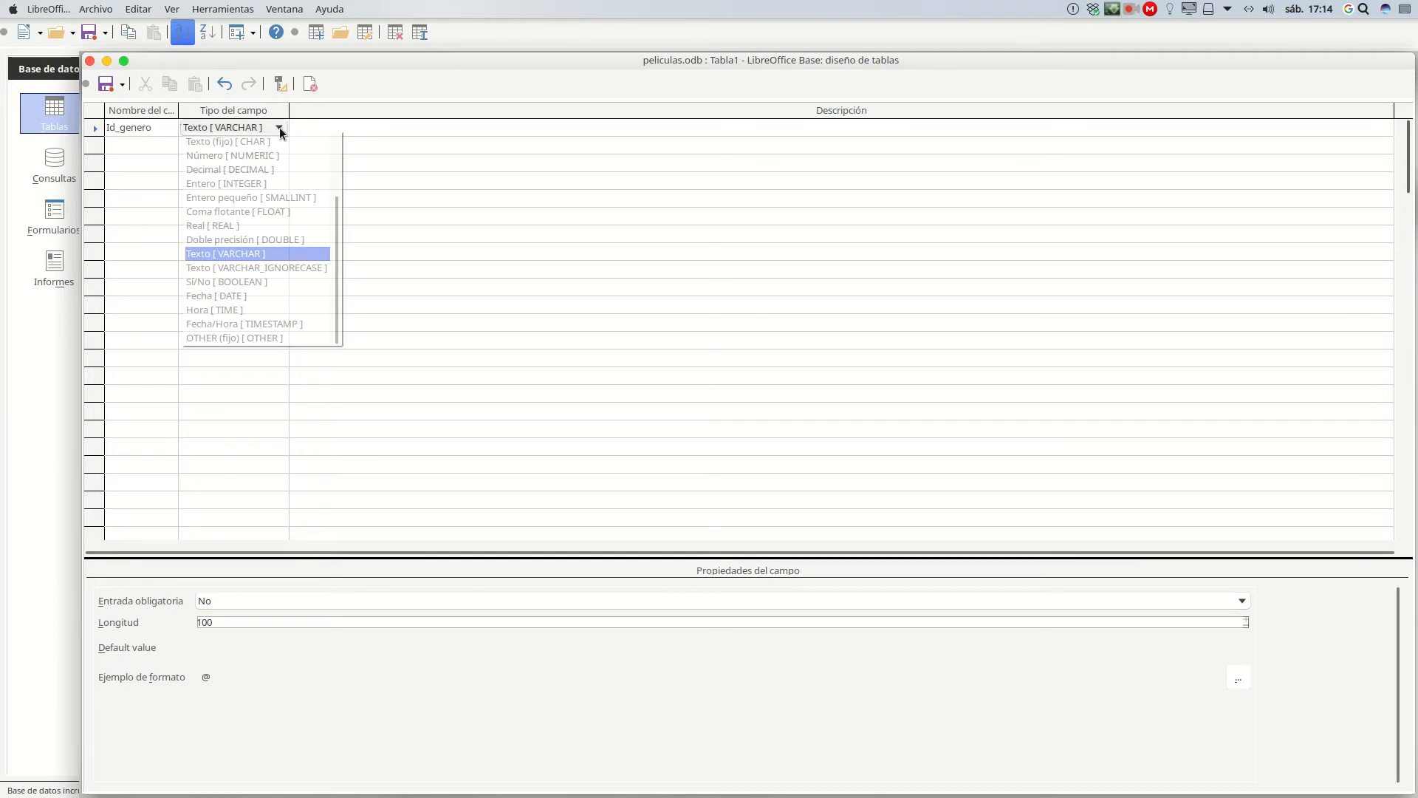
click(260, 185)
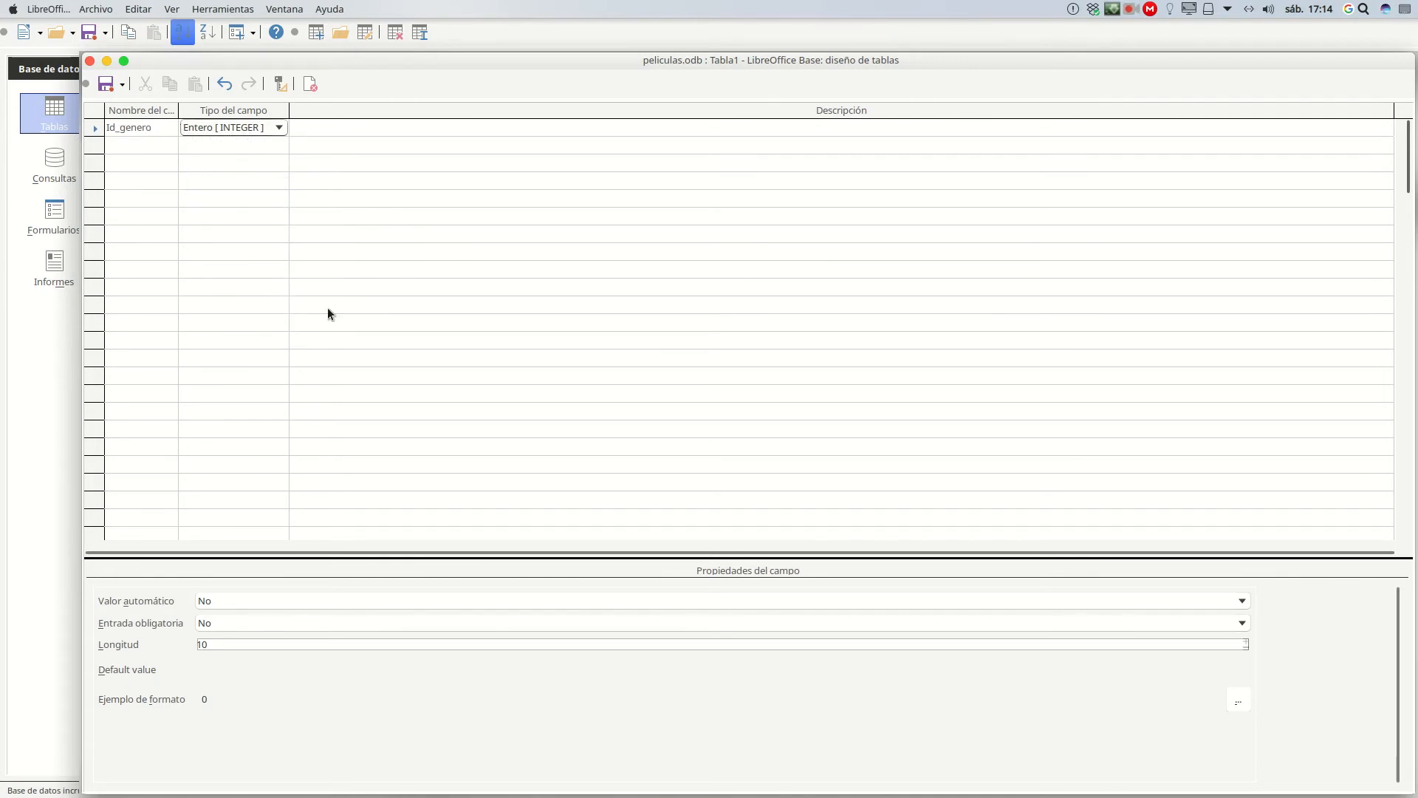
click(233, 600)
click(234, 615)
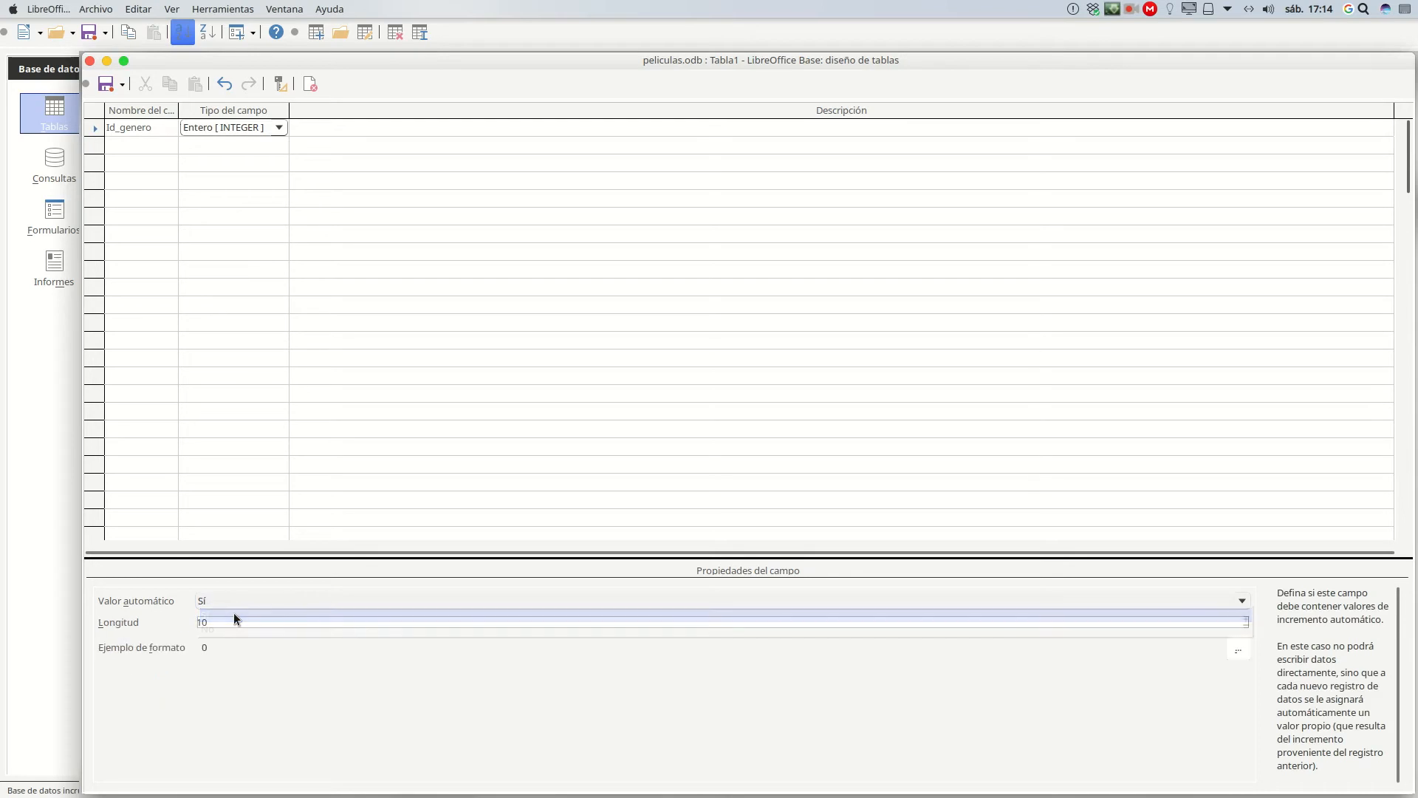
- Check the genre entity's attributes in the diagram and add the field Nombre as Texto [ VARCHAR ] below Id_genero
click(117, 144)
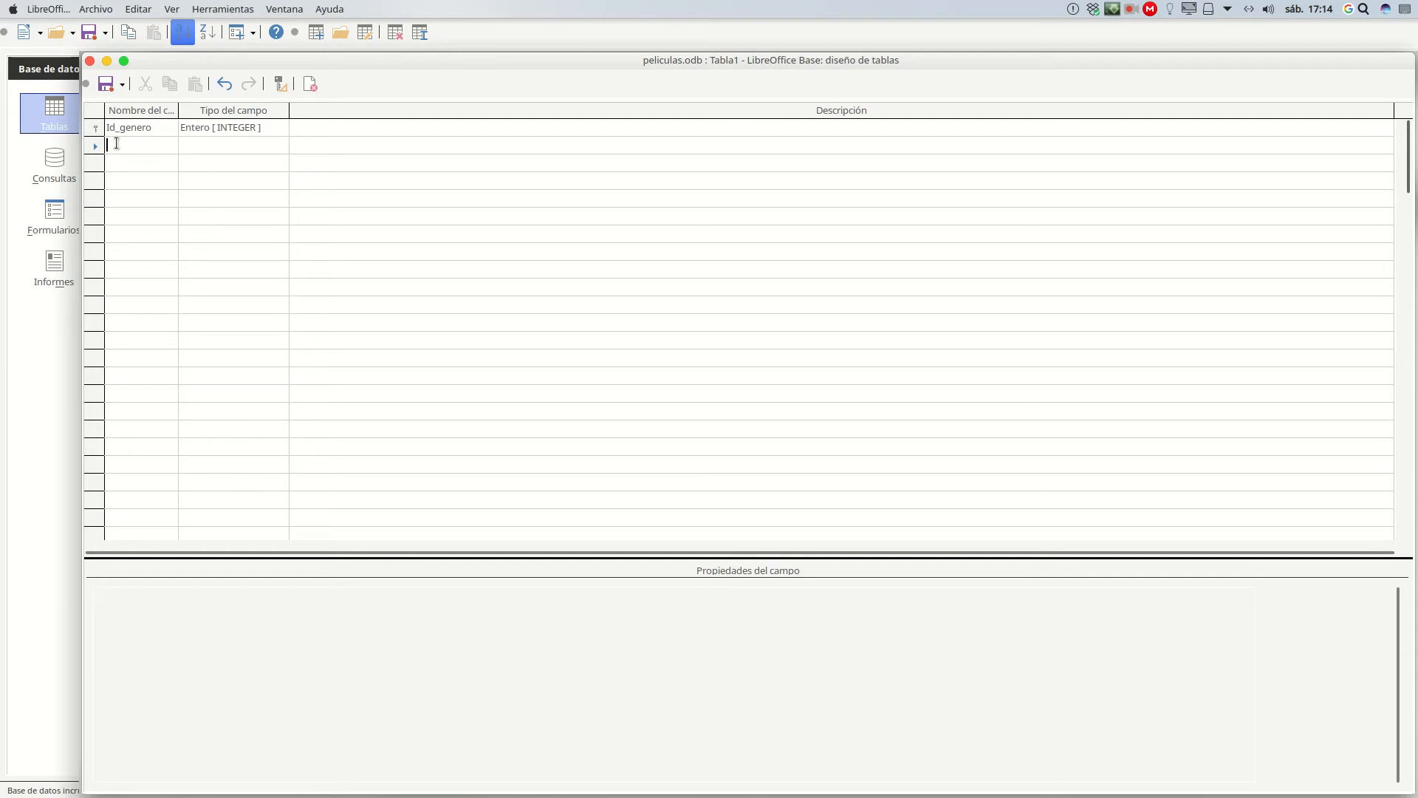
key(alt+Tab)
key(alt+Tab)
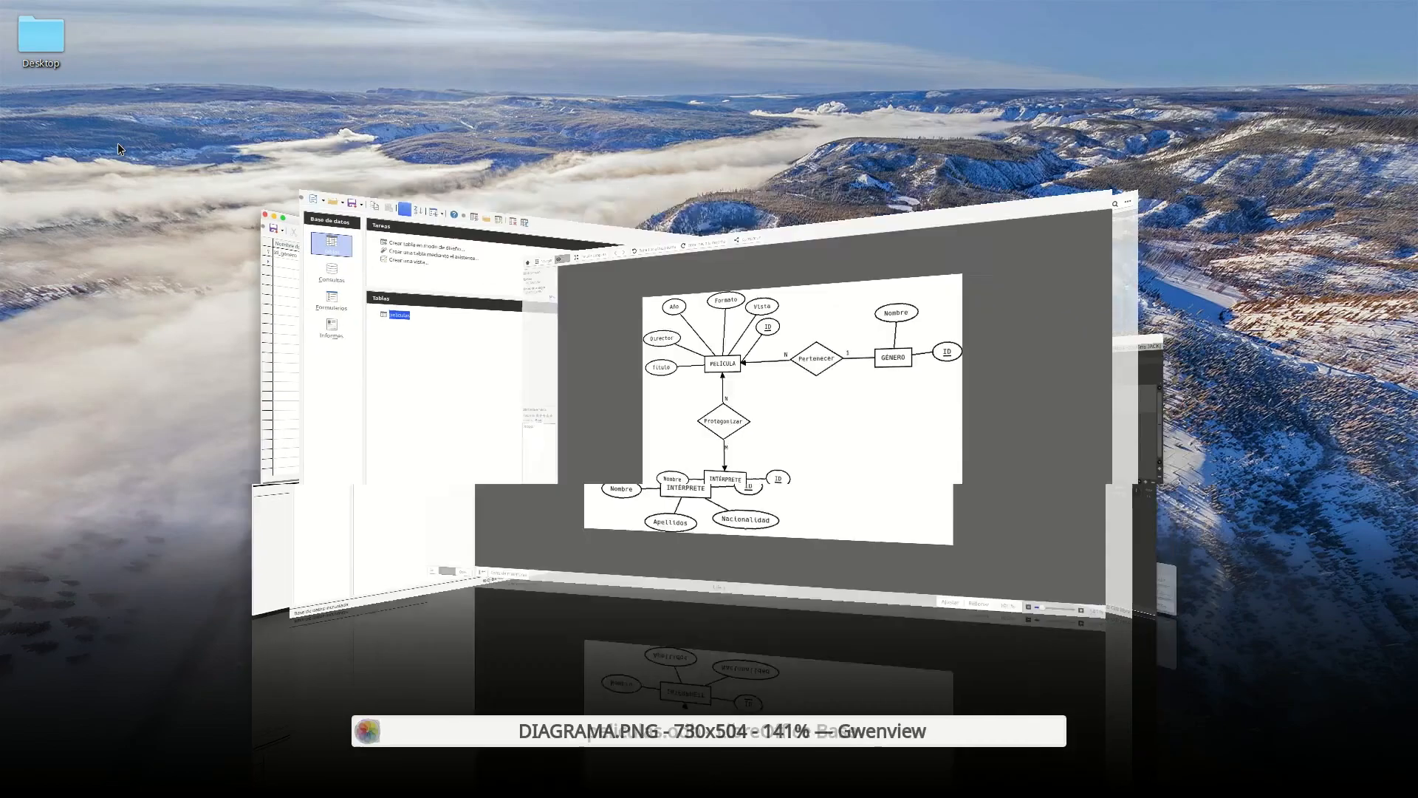
key(alt+Tab)
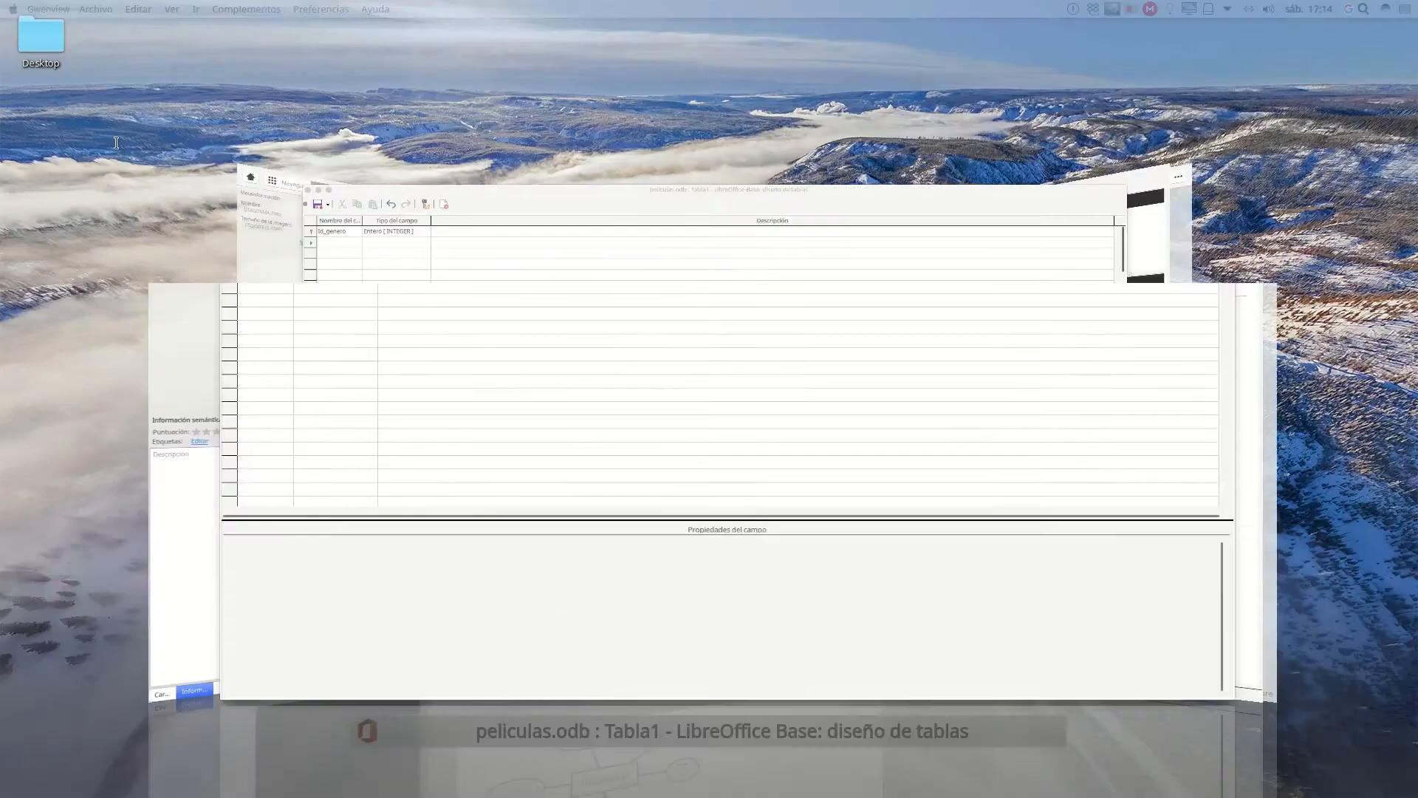
text(Nombre)
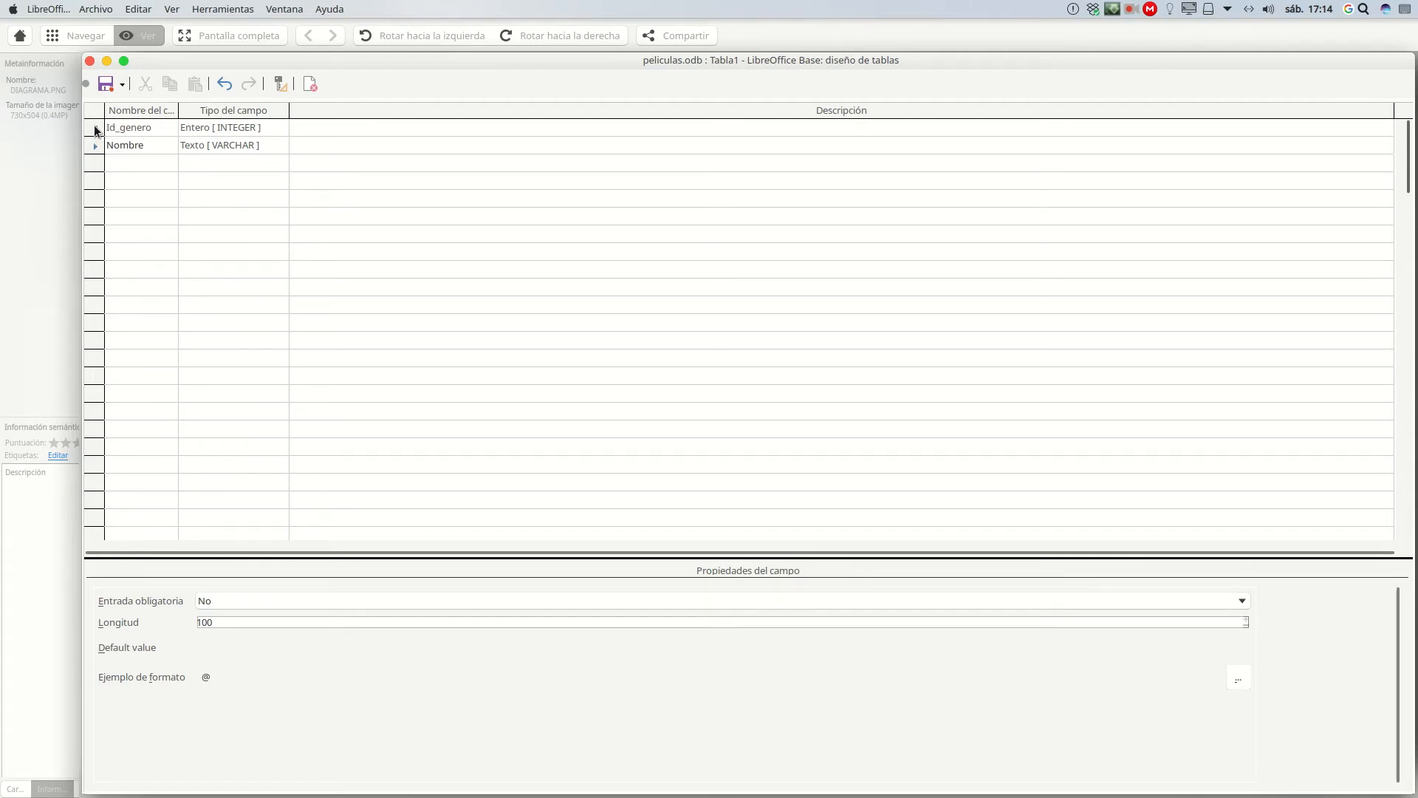
- Check whether Id_genero is set as the table's primary key, leaving the setting as it is
click(96, 128)
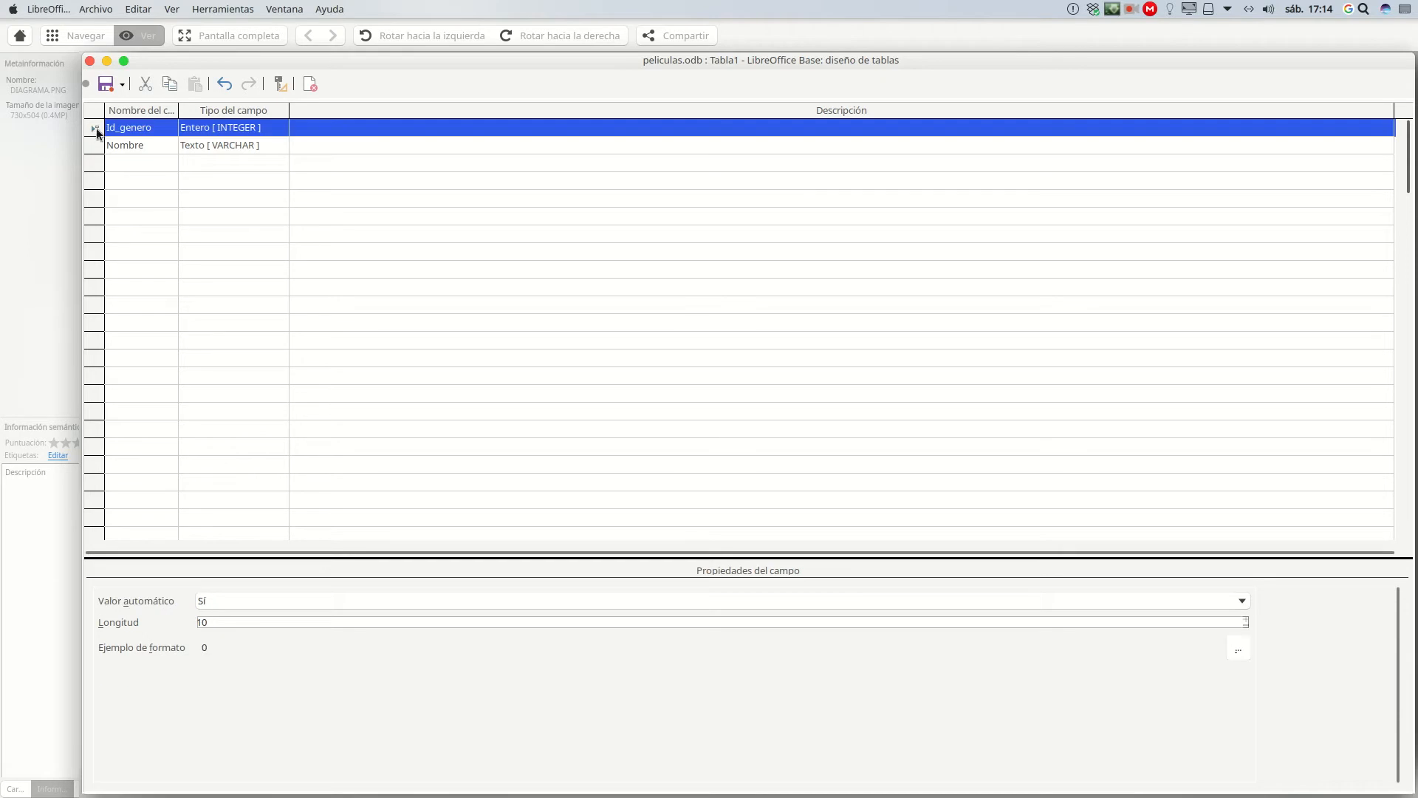
right_click(96, 127)
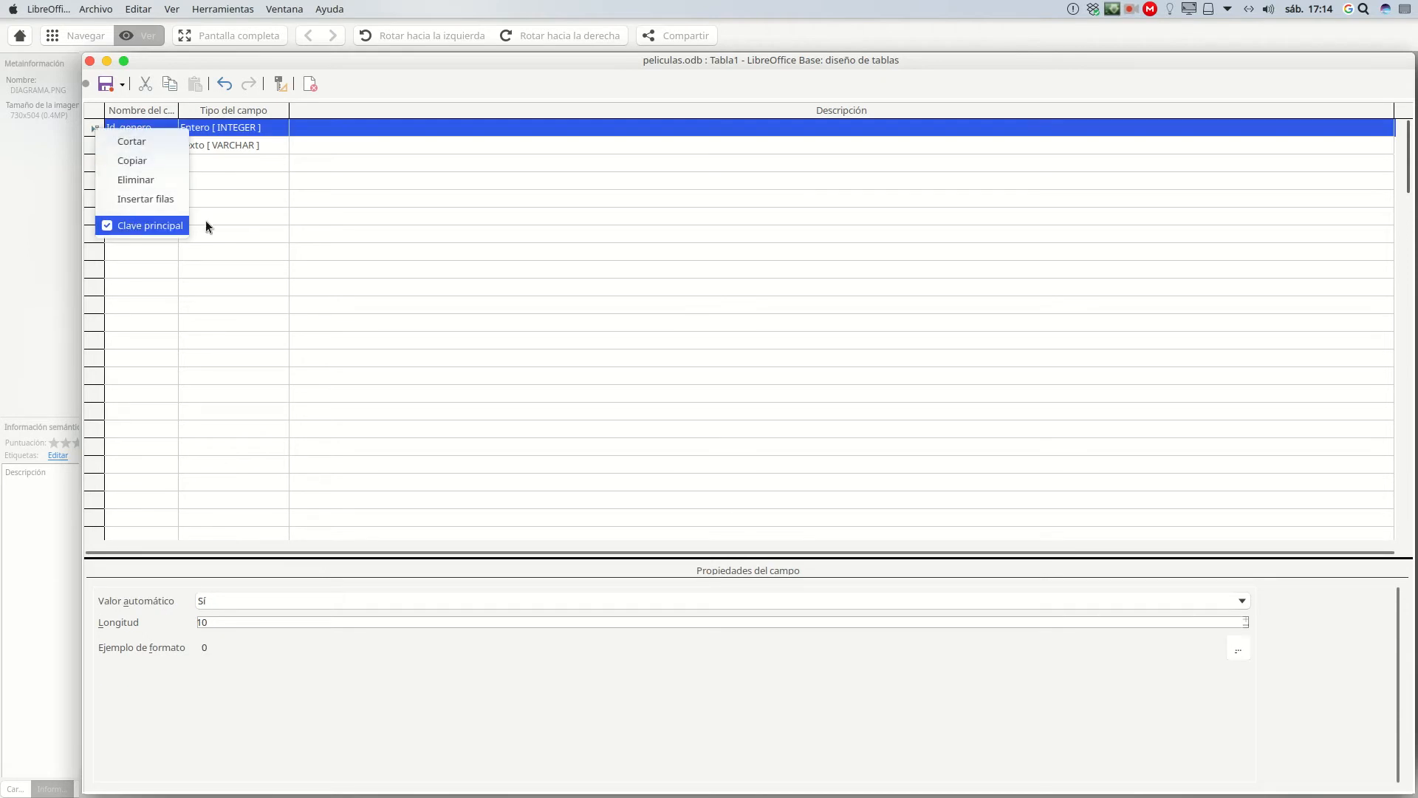
click(232, 166)
click(232, 166)
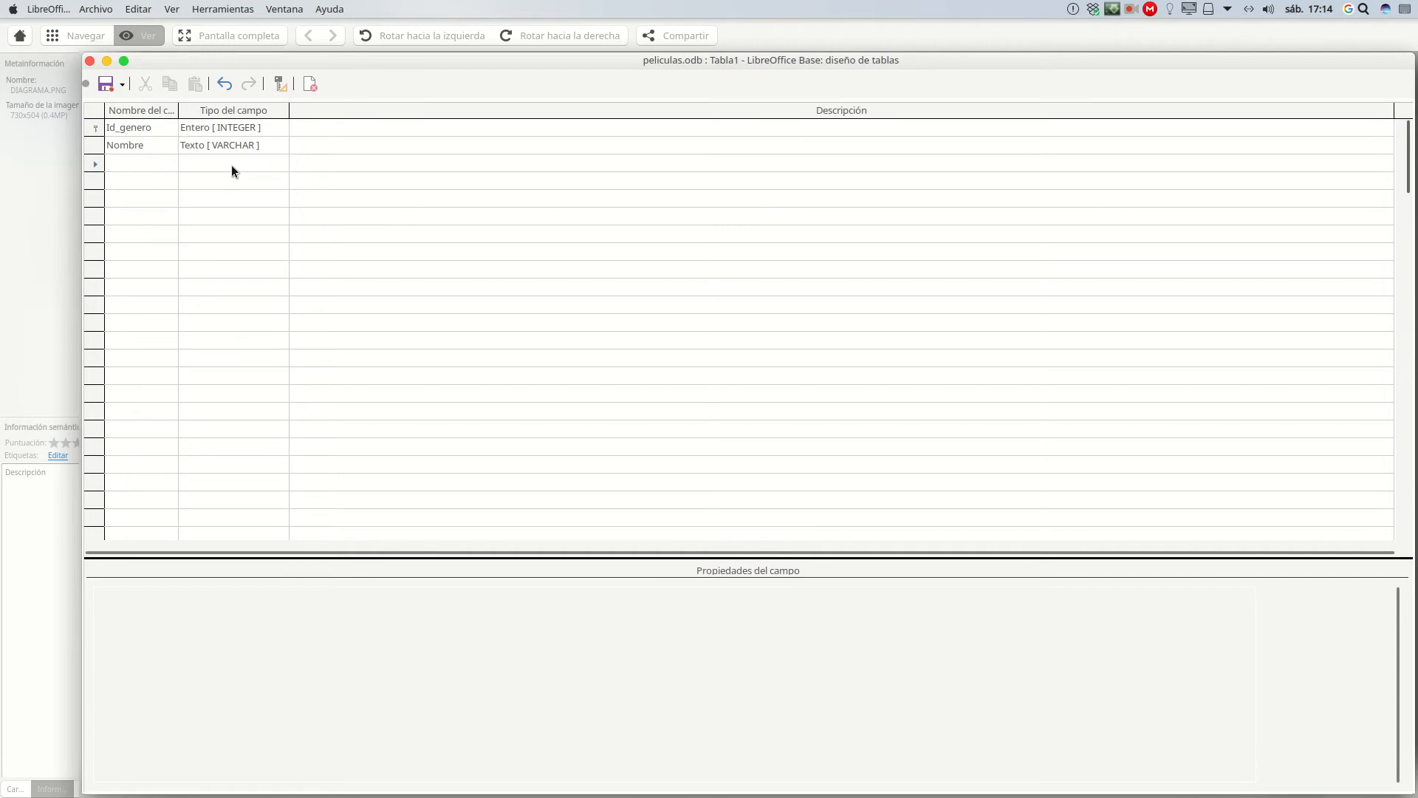
- Save the genre table under the name generos and close its design window
click(105, 84)
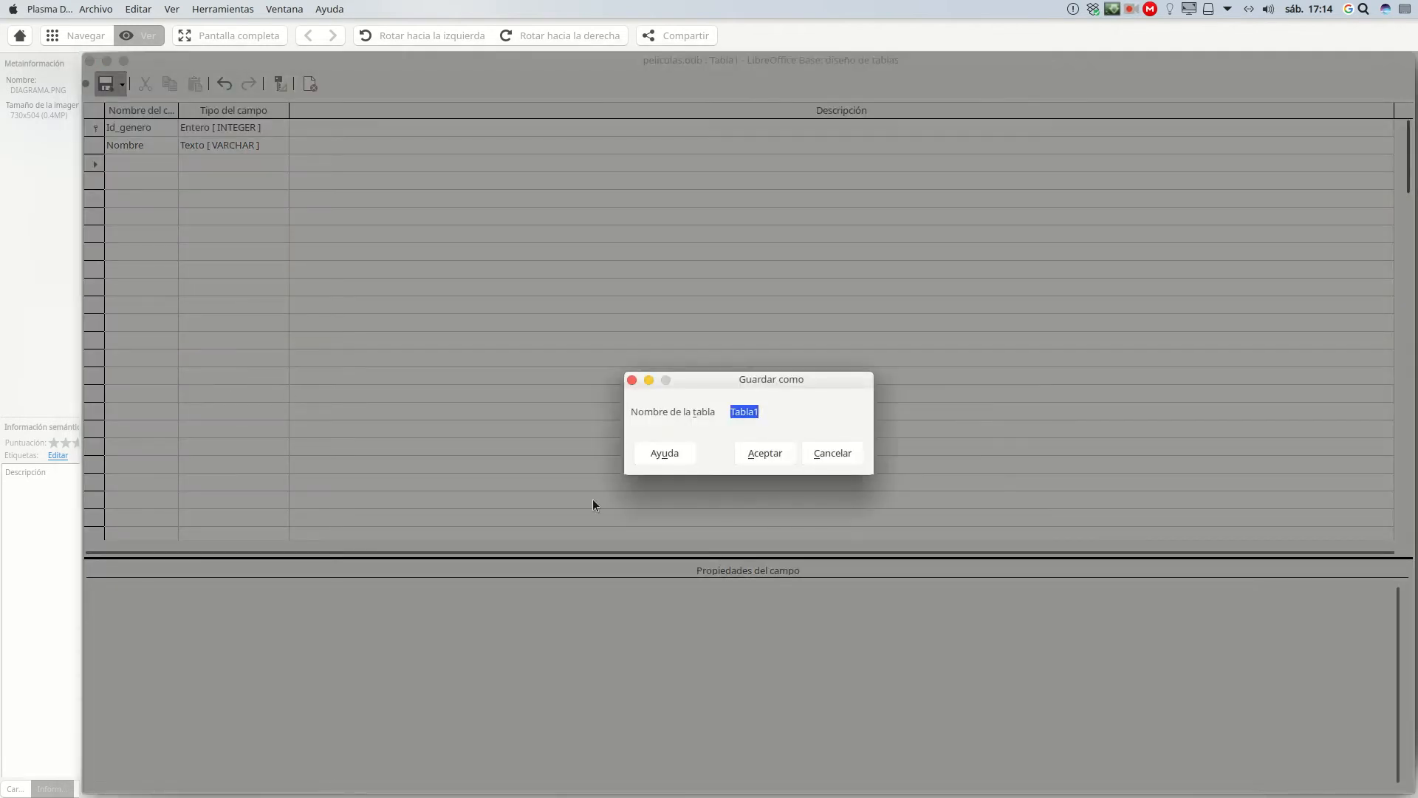
text(g)
key(BackSpace)
text(neros)
click(777, 454)
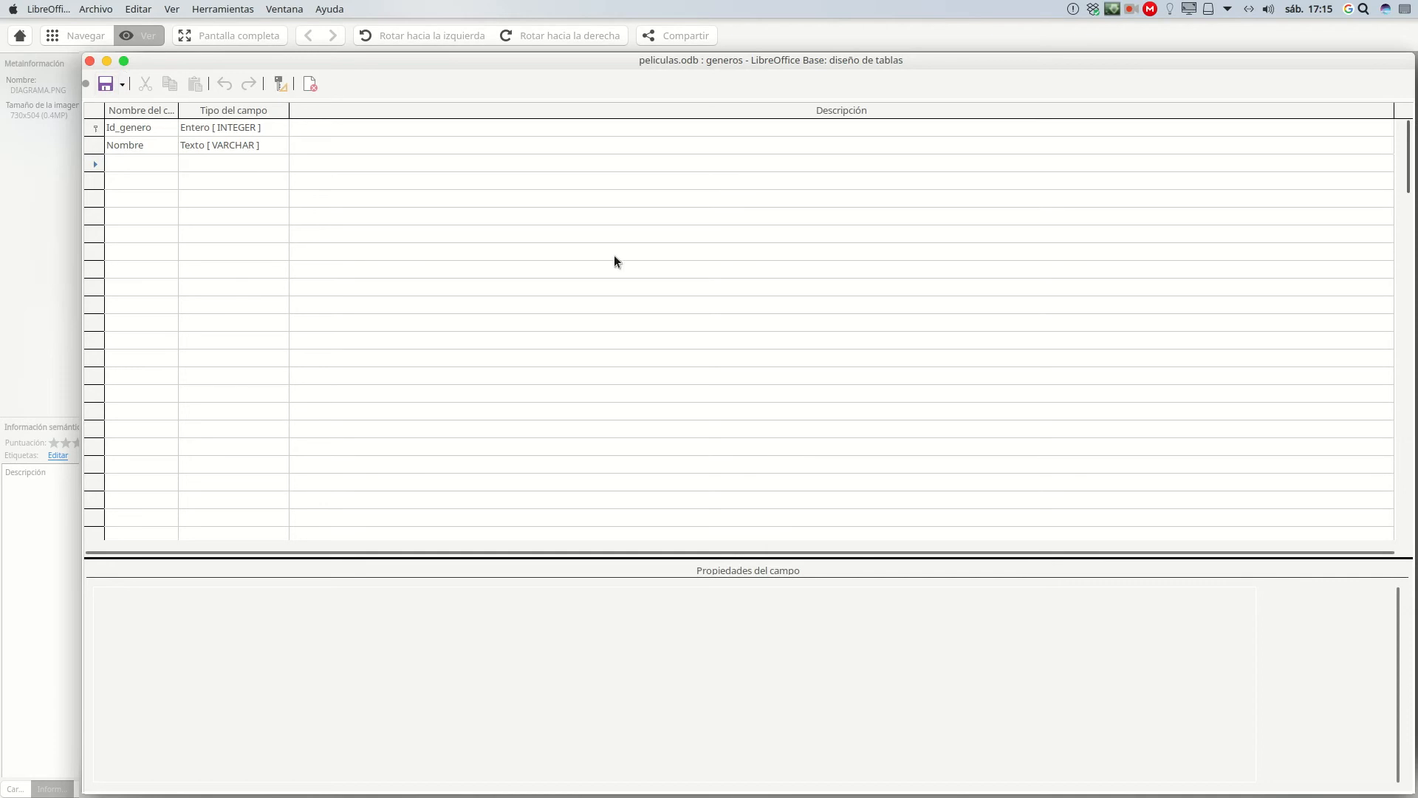
click(90, 63)
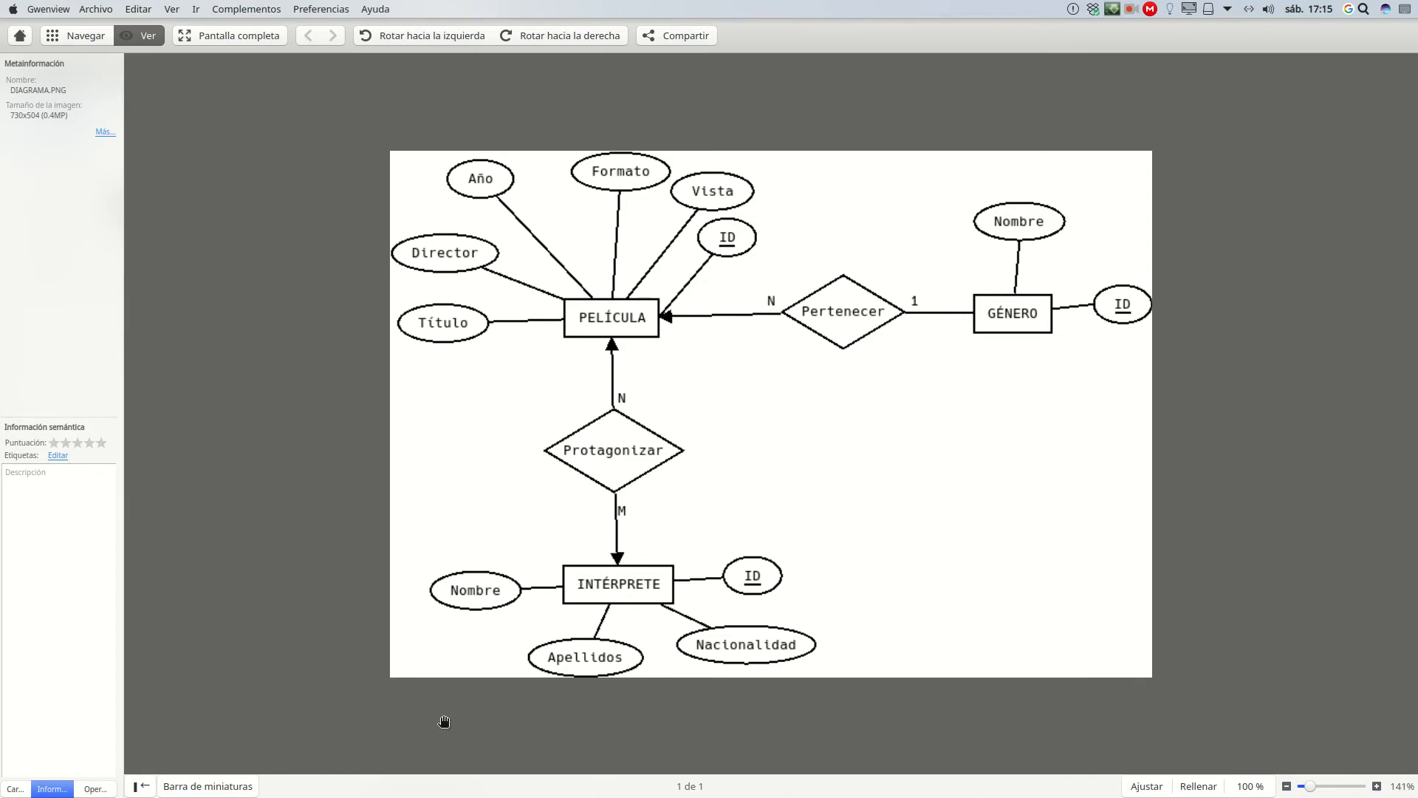
- Switch to LibreOffice Base and create a table in design view with first field Id_interprete as Entero [ INTEGER ]
key(alt+Tab)
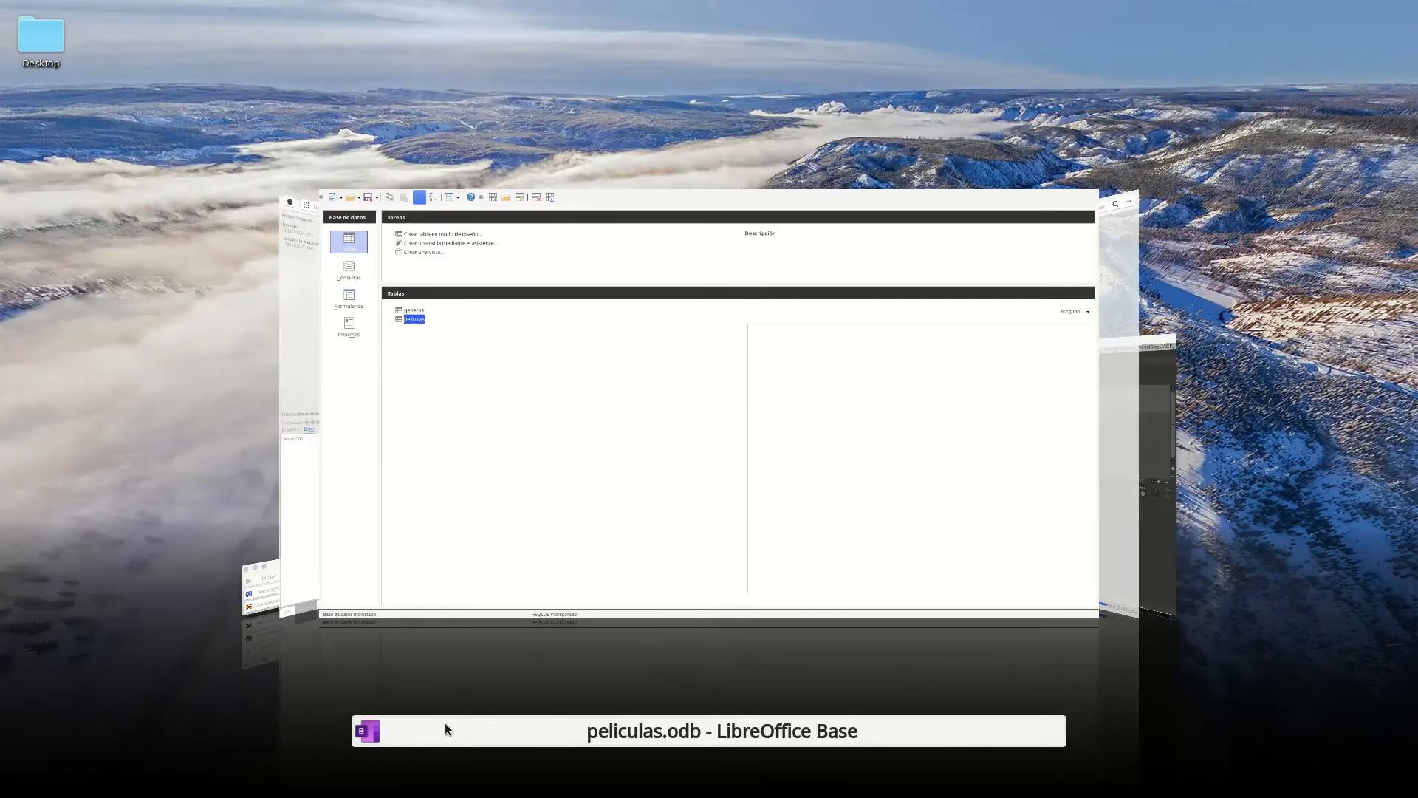
click(239, 98)
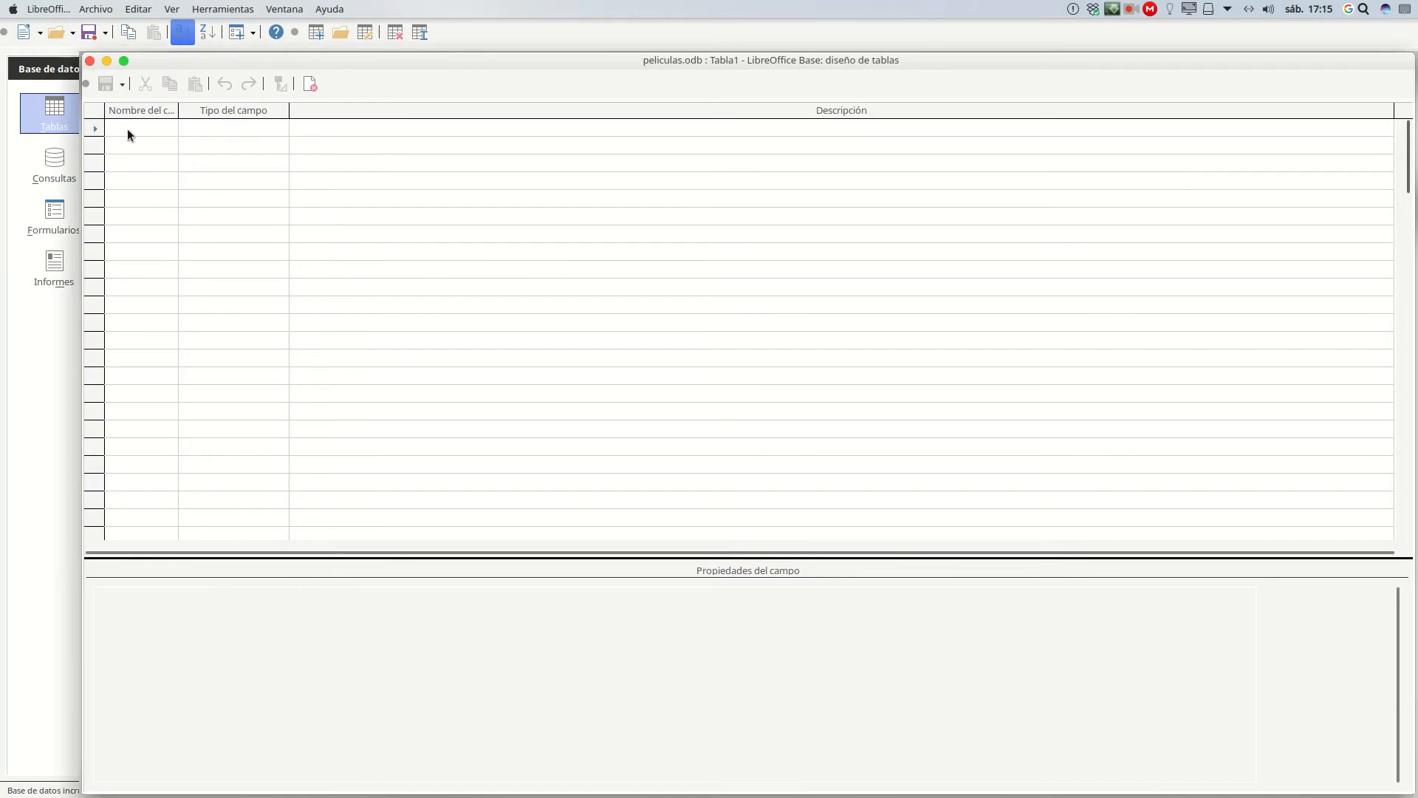
text(Id_i)
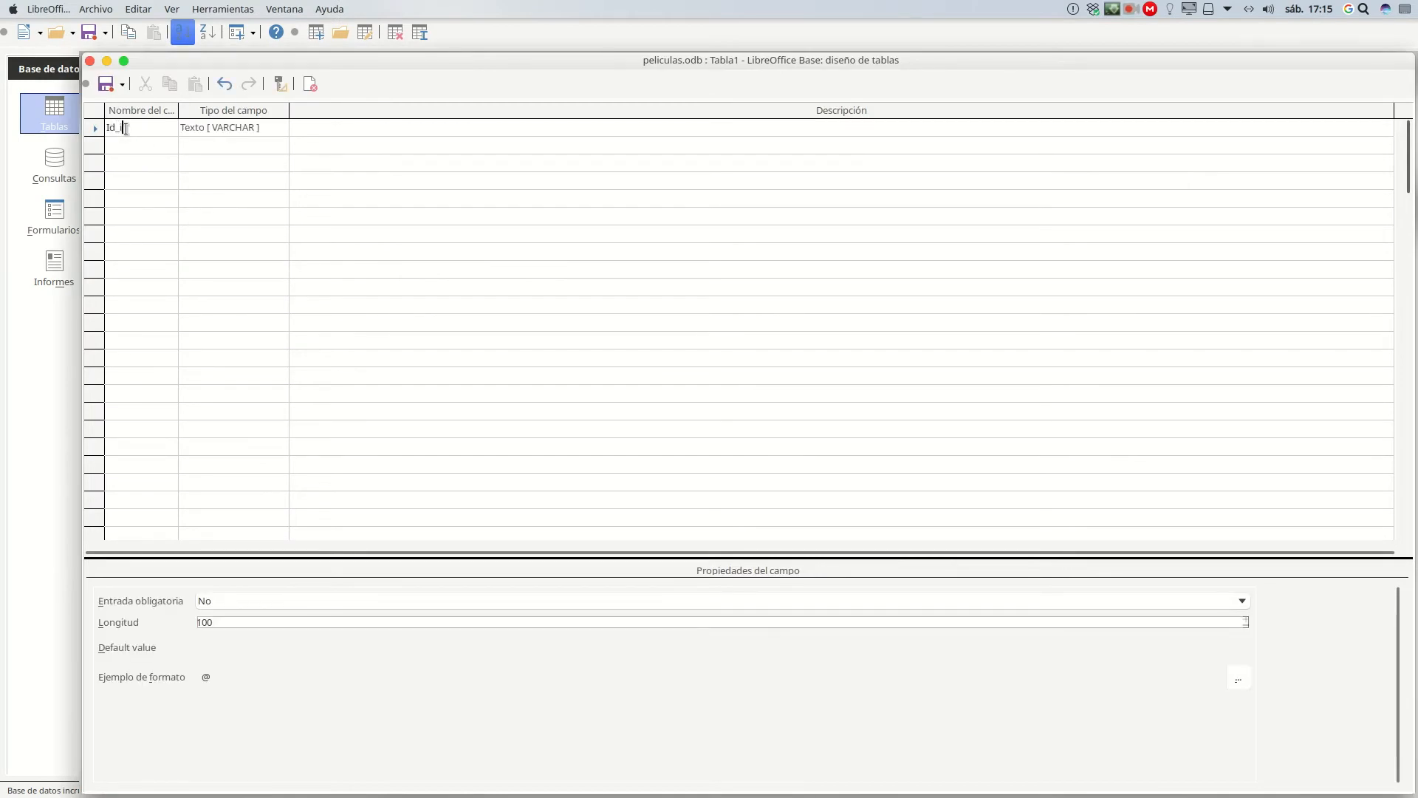
text(nterprete)
click(276, 126)
drag(278, 127, 251, 185)
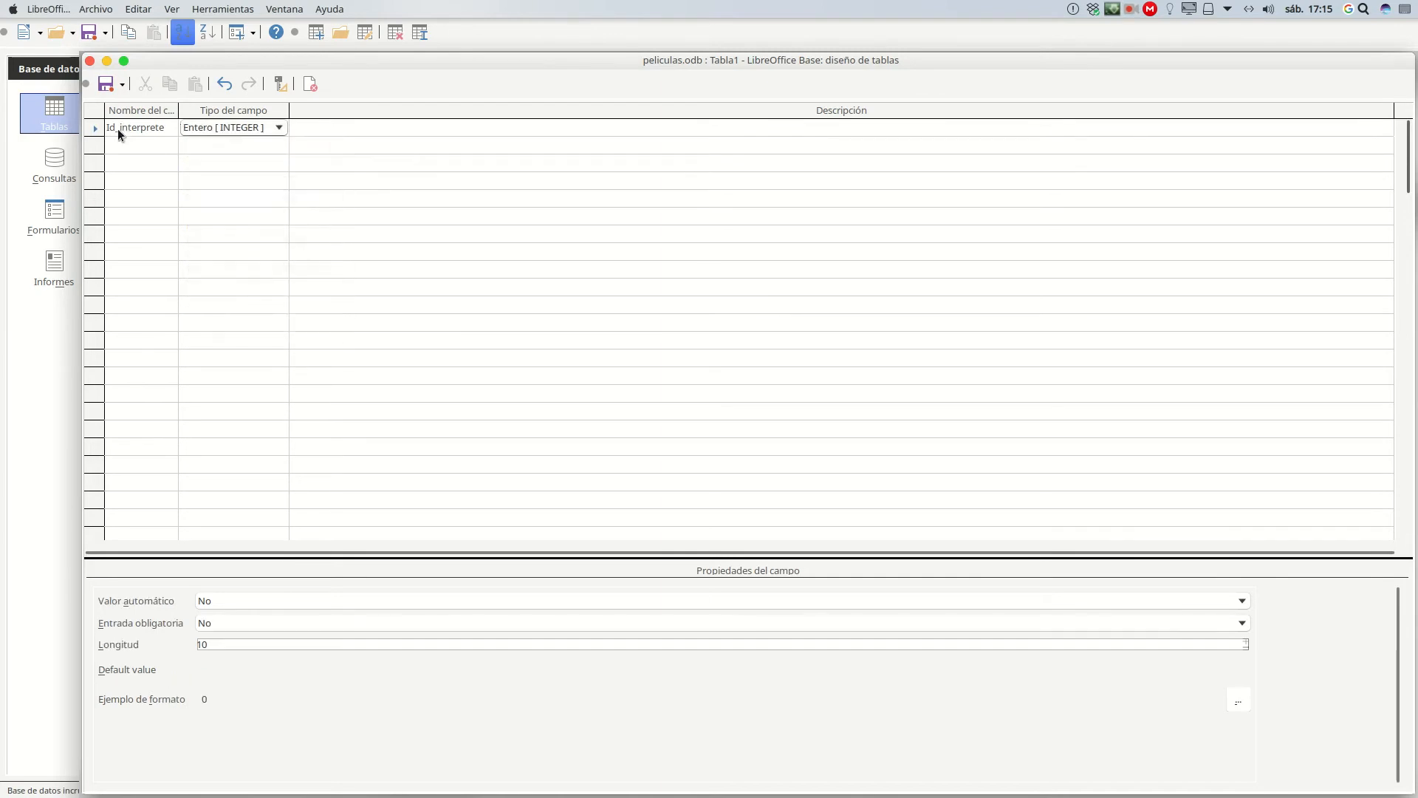
- Set the Id_interprete field as the table's primary key
click(117, 148)
click(99, 130)
right_click(99, 130)
click(129, 221)
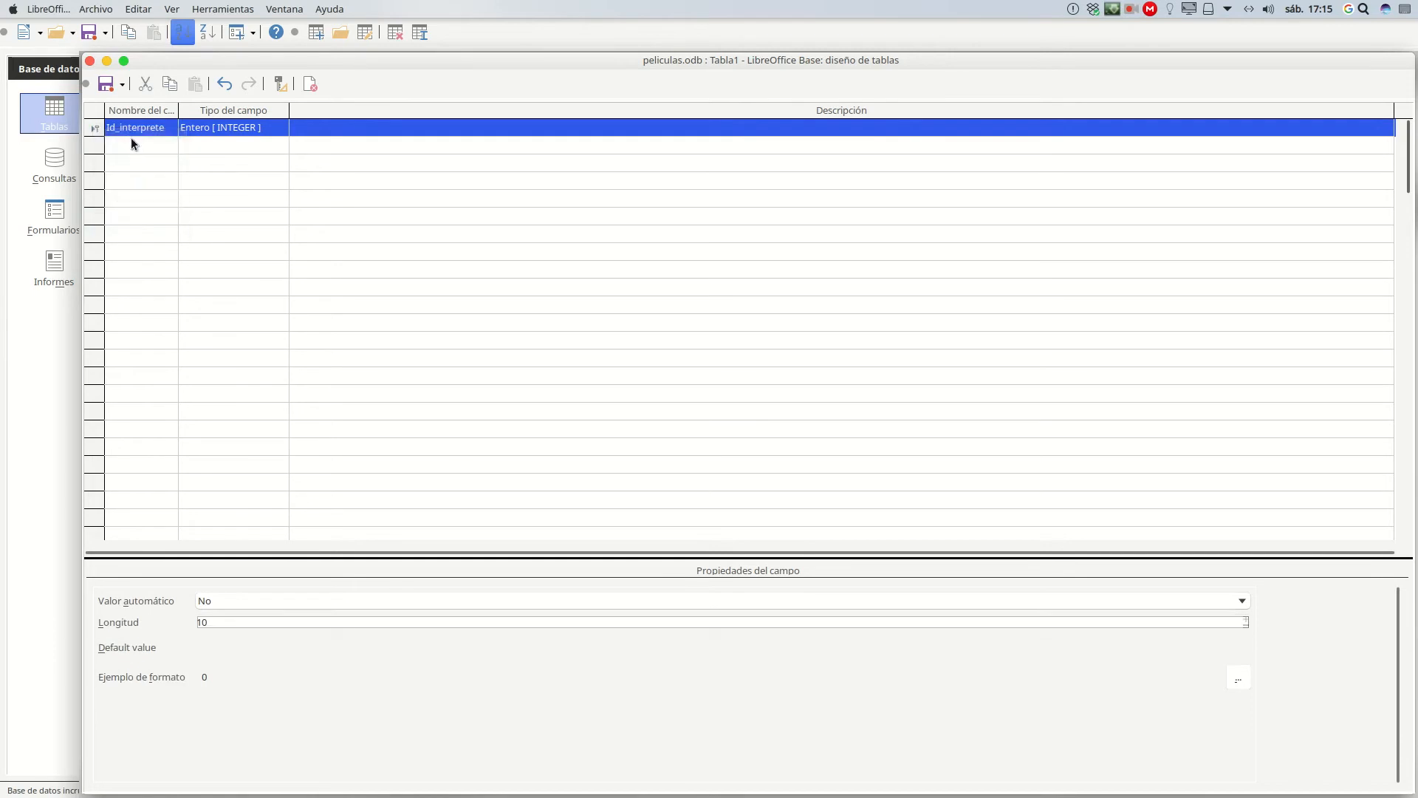
- Add the field Nombre as Texto [ VARCHAR ] below Id_interprete
click(148, 144)
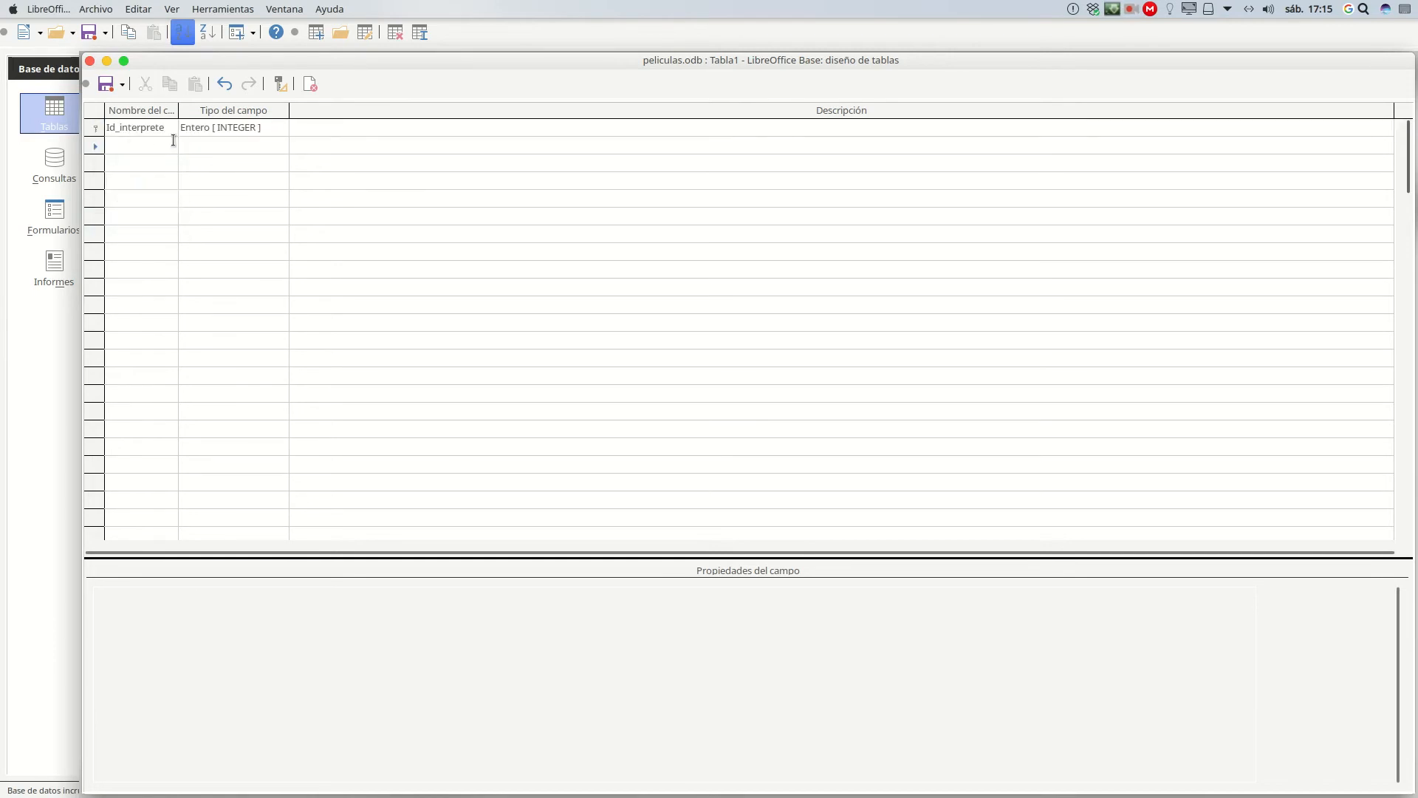
text(Nombre)
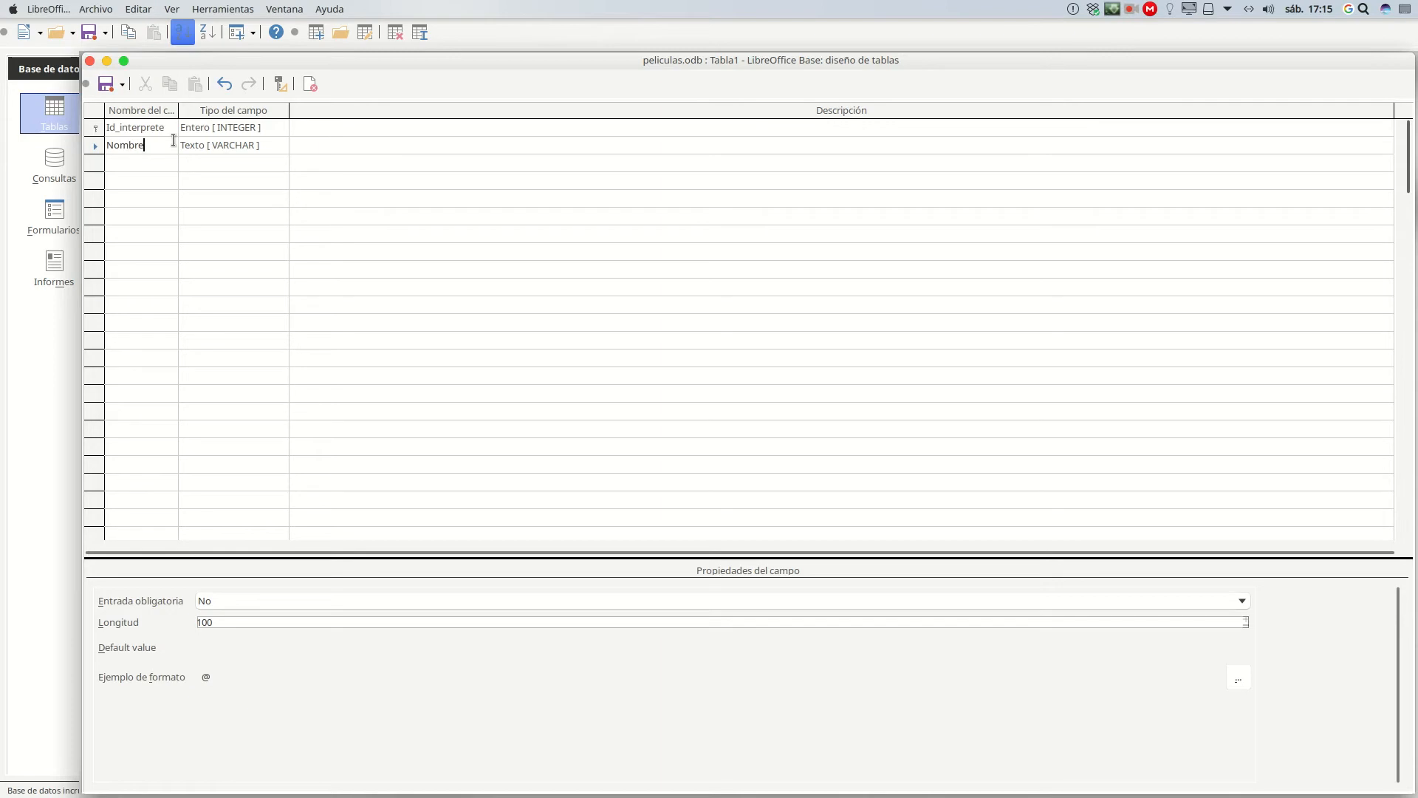
click(166, 162)
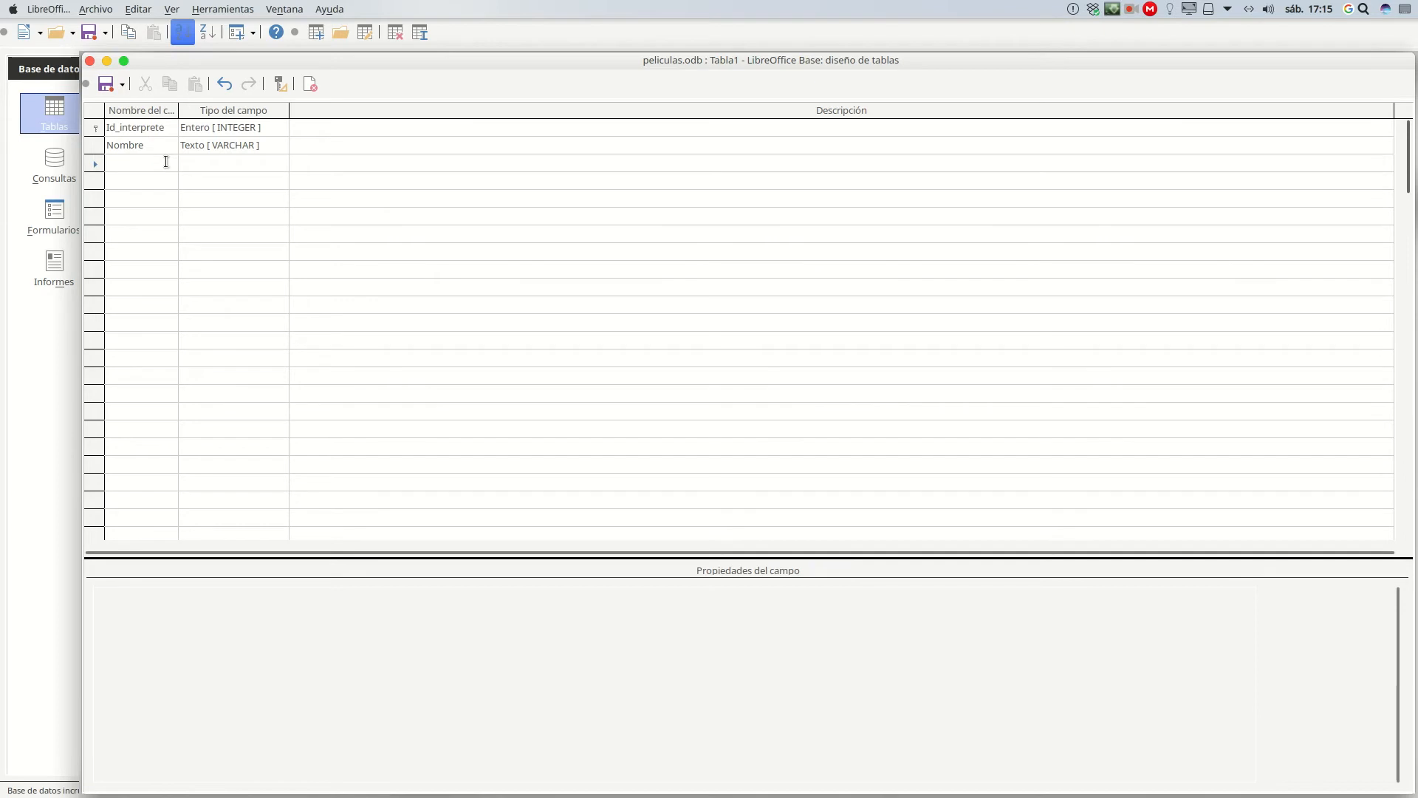
- Check the performer entity's attributes in the diagram and add the field Apellidos as Texto [ VARCHAR ] below Nombre
key(alt+Tab)
key(alt+Tab)
key(alt+Tab)
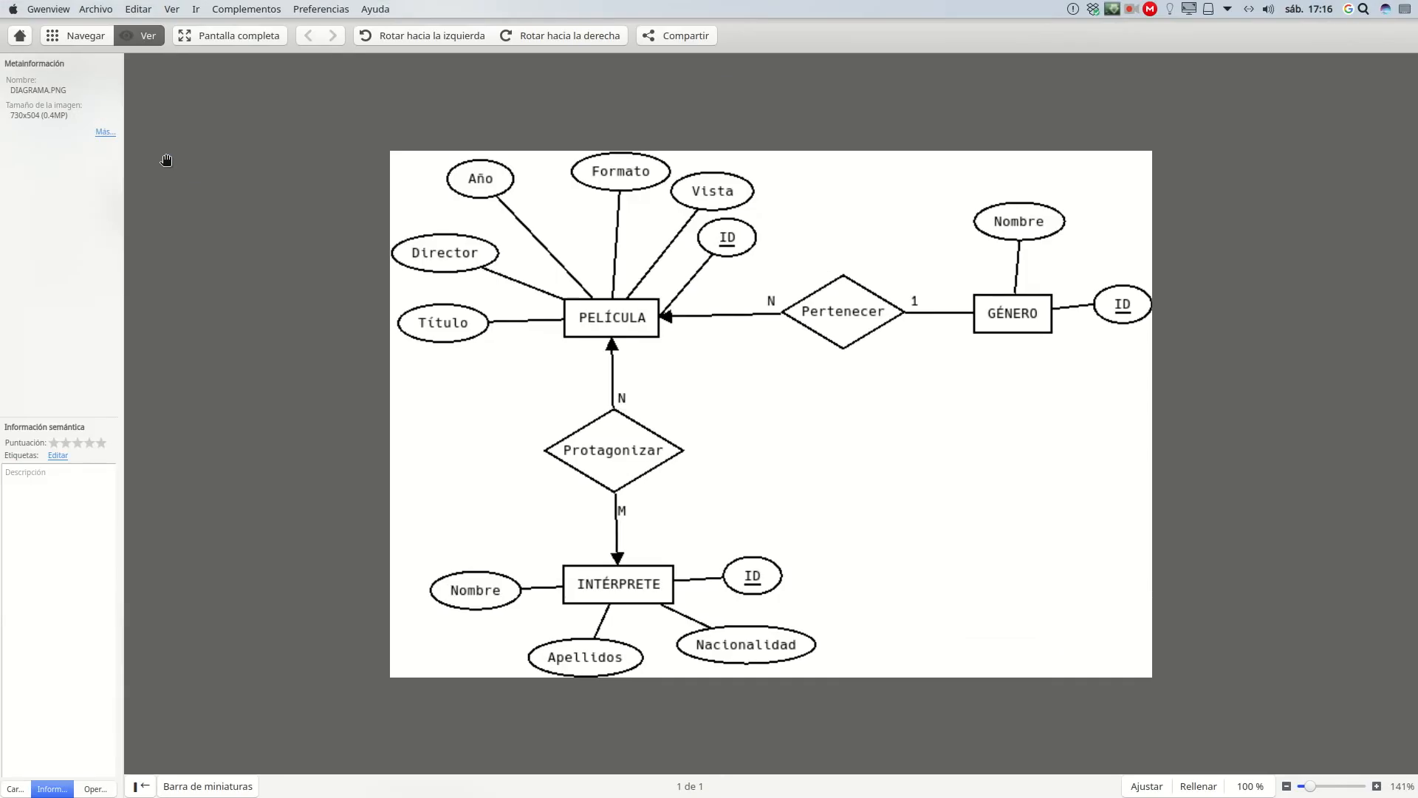
key(alt+Tab)
key(alt+Tab)
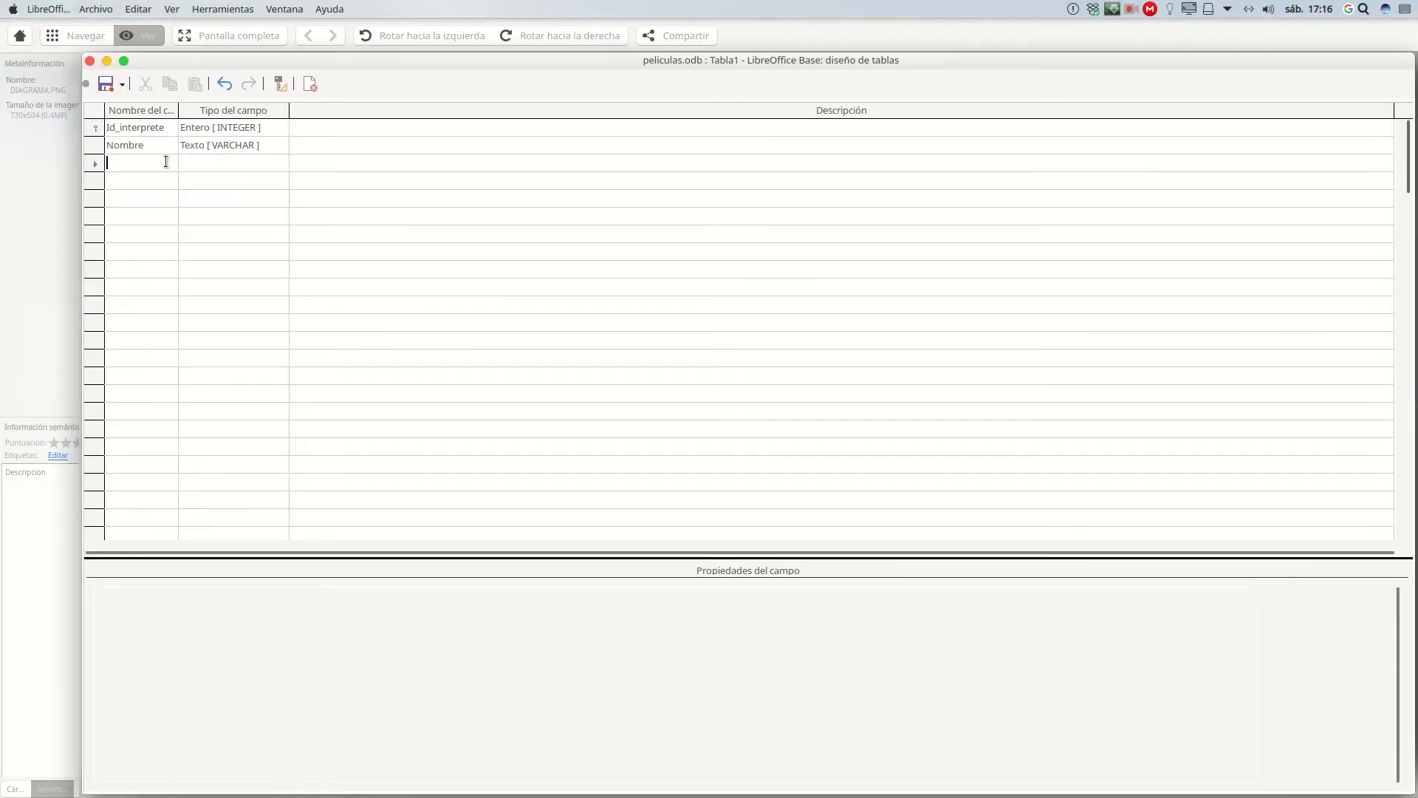
text(Apellidos)
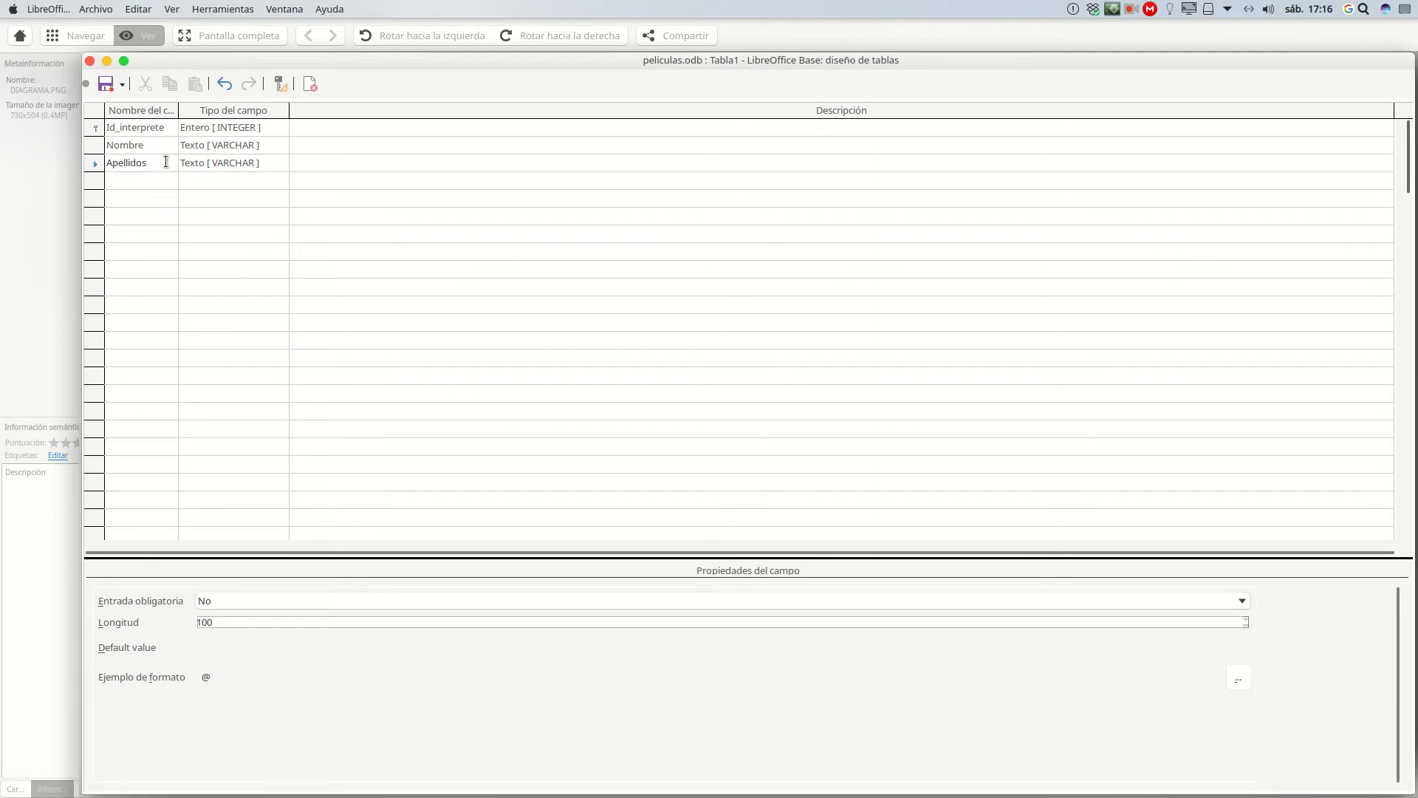
- Add the field Nacionalidad as Texto [ VARCHAR ] below Apellidos
click(141, 178)
text(M)
key(BackSpace)
text(Nacionalidad)
- Set the automatic value of the Id_interprete field to Sí
click(219, 128)
click(220, 596)
click(219, 615)
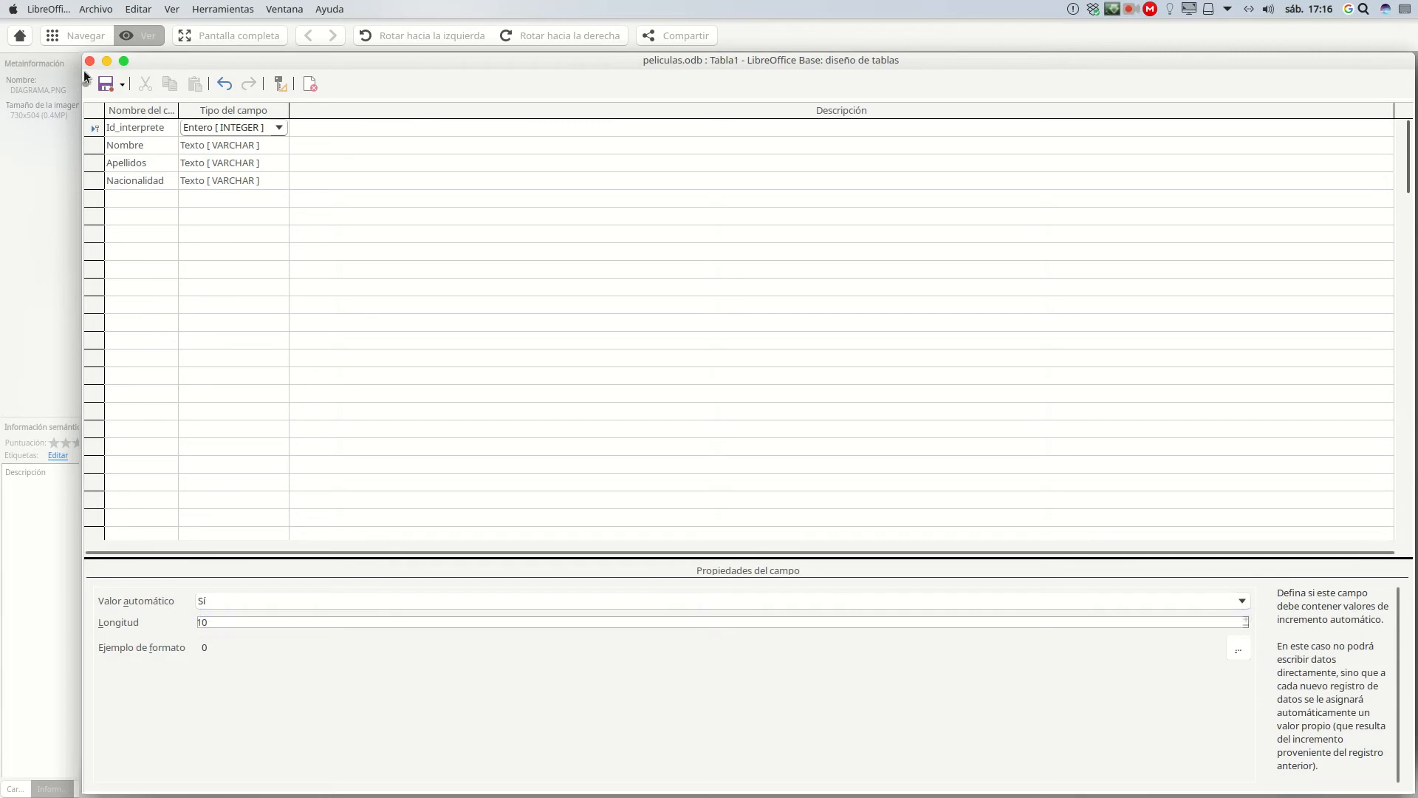
- Save the performer table under the name interprete and close its design window
click(106, 83)
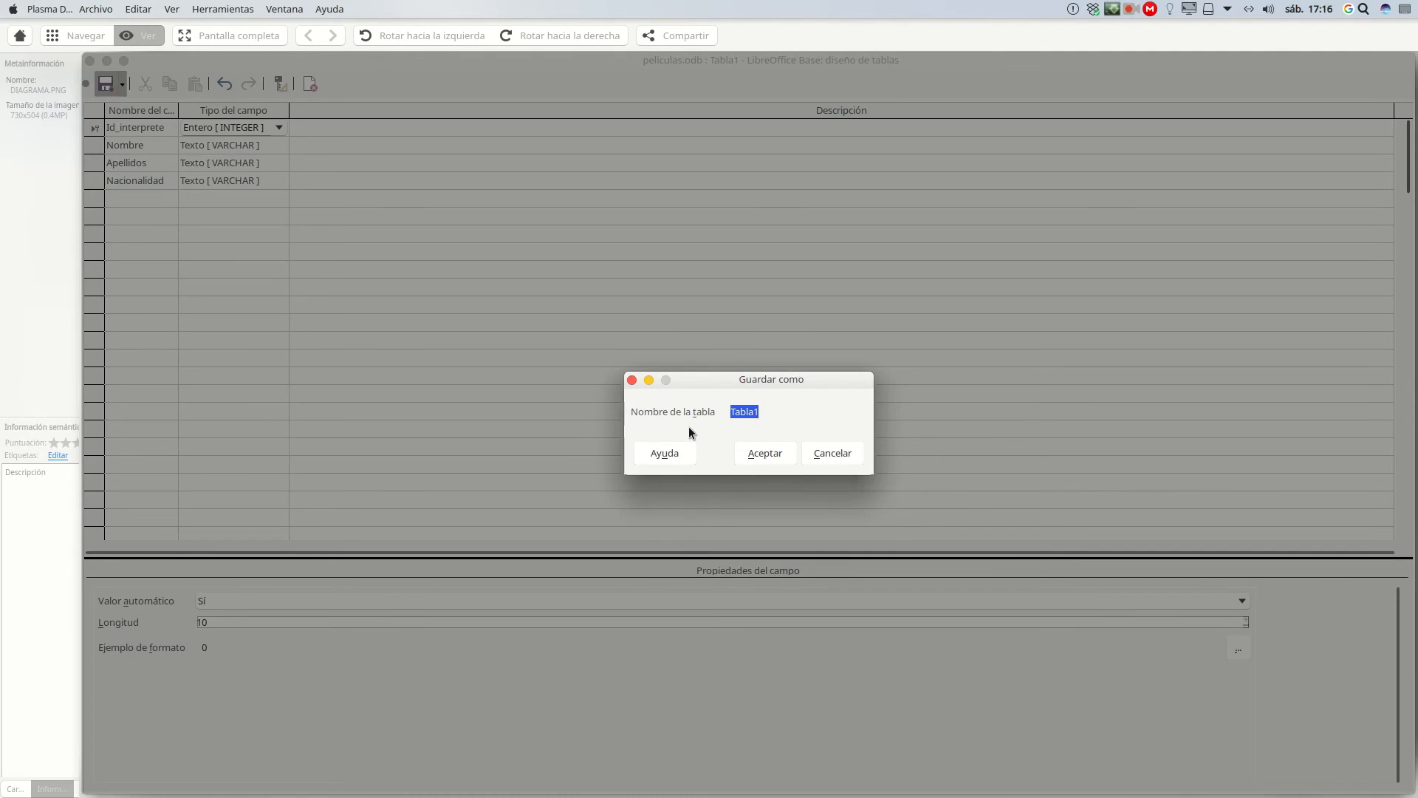
text(interprete)
click(786, 450)
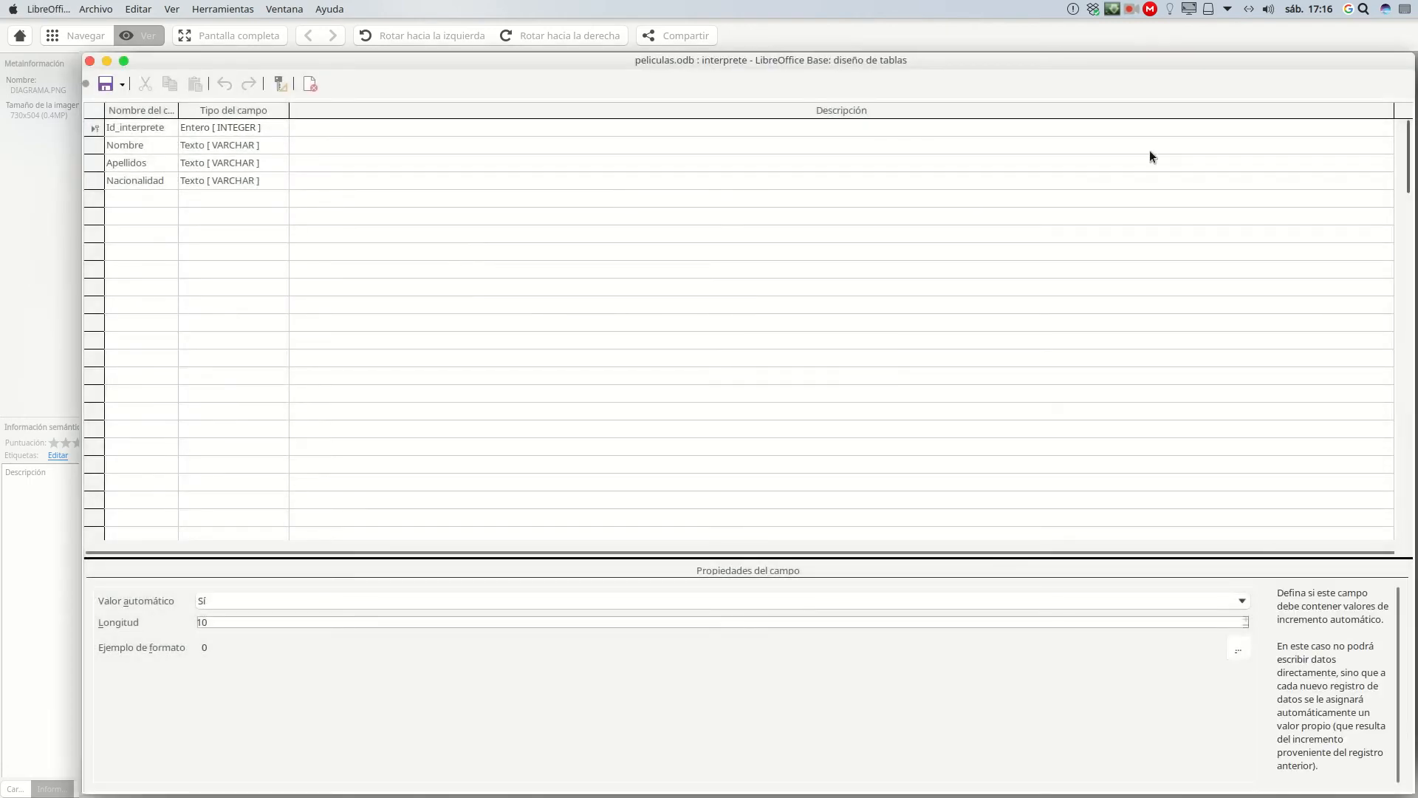
click(88, 61)
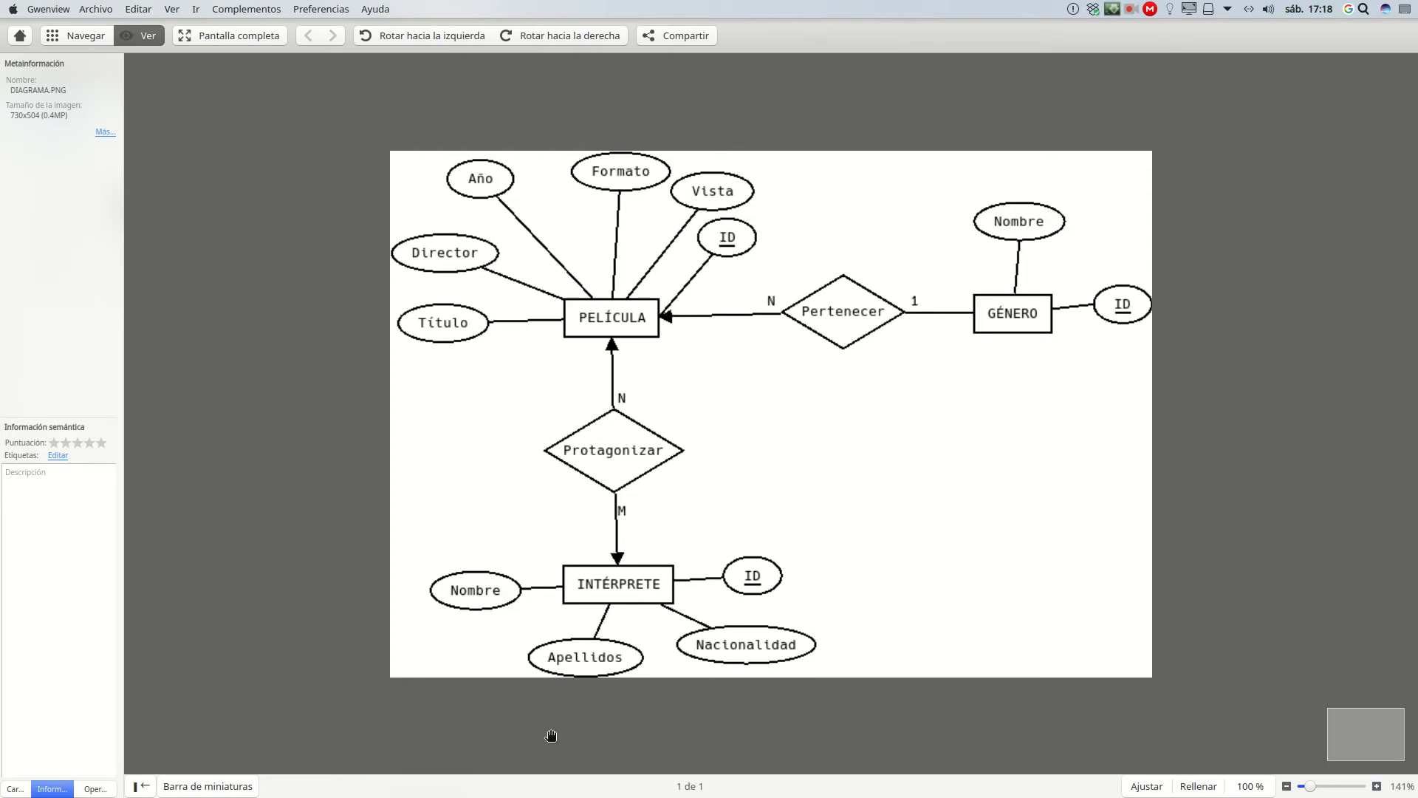
- Switch from the diagram to LibreOffice Base and open the peliculas table for editing in design view
mouse_move(554, 794)
click(422, 768)
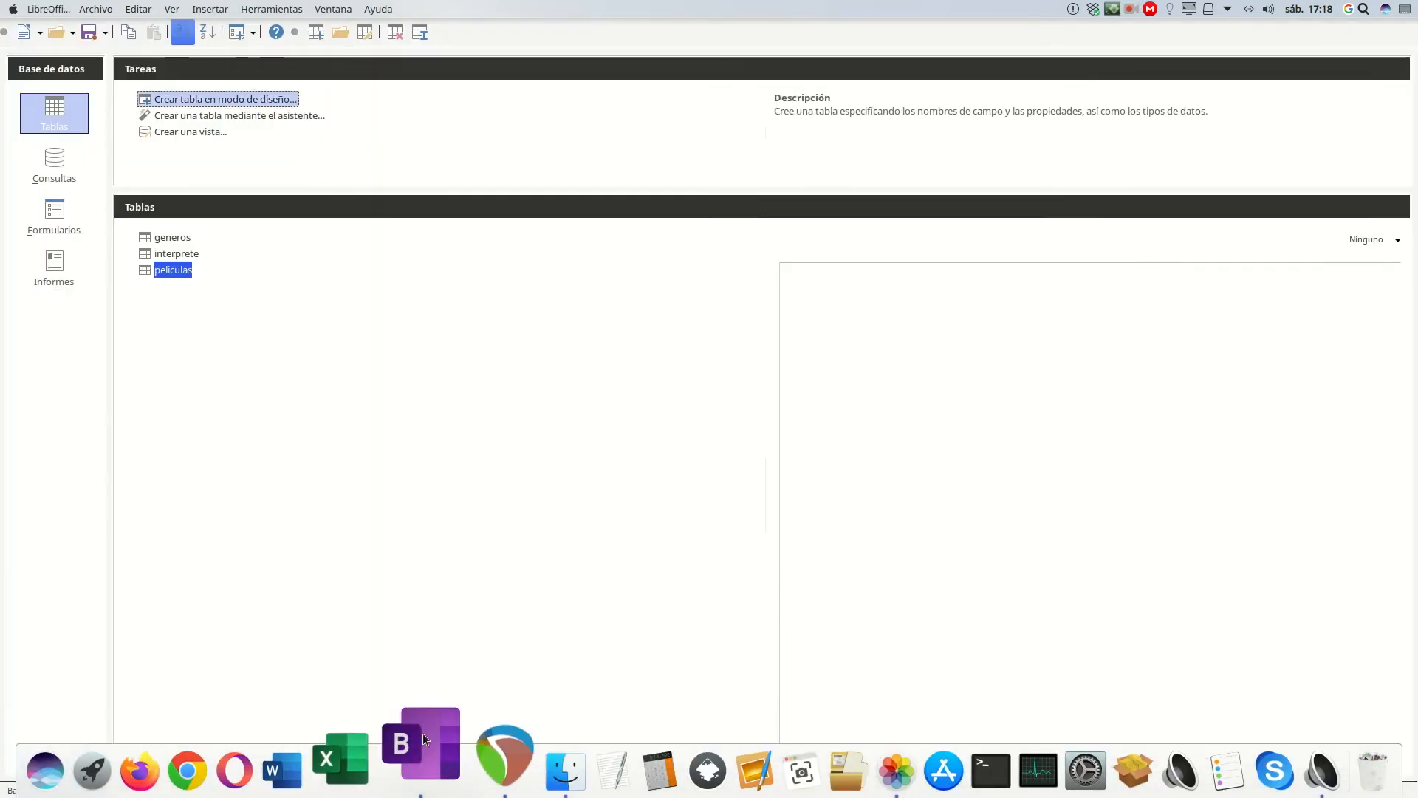
right_click(170, 270)
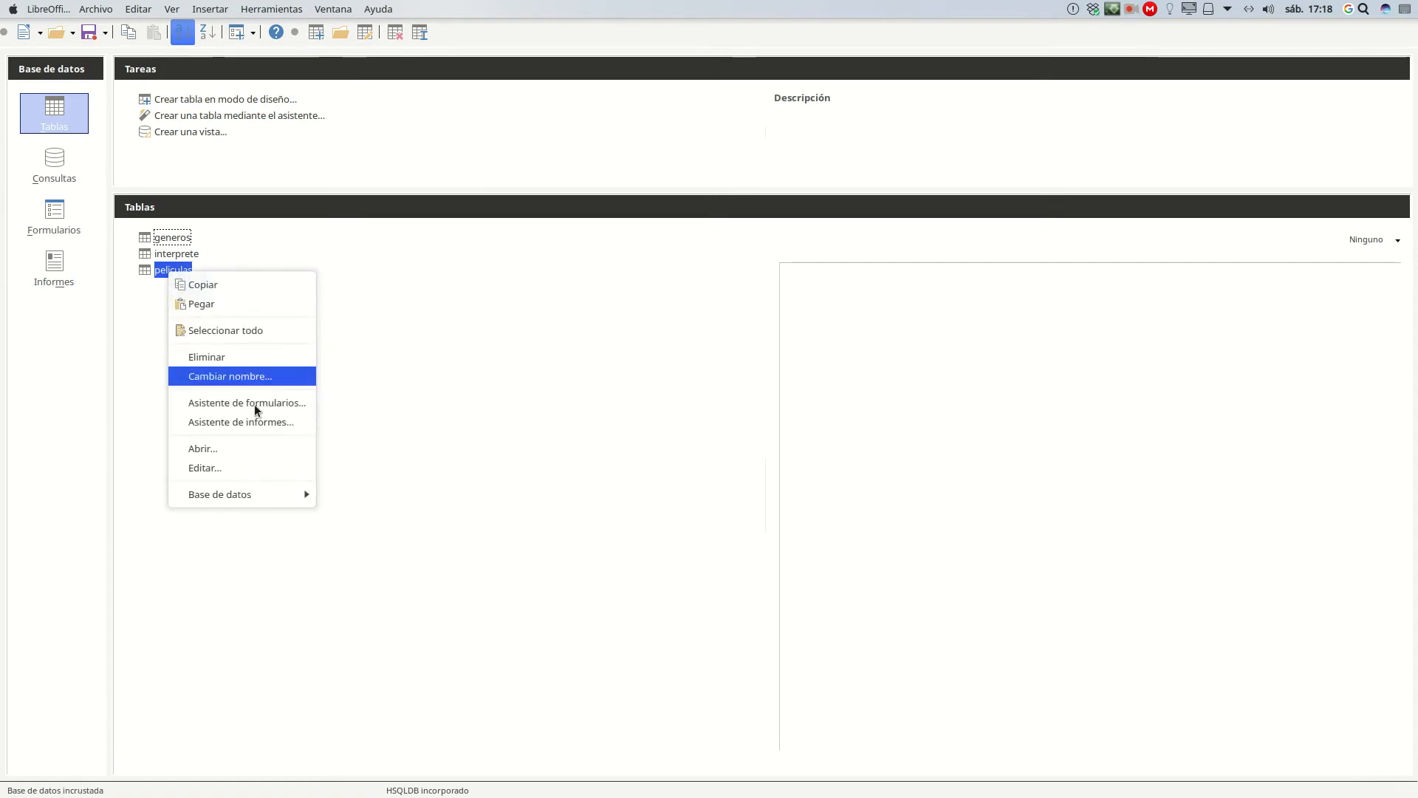
click(230, 469)
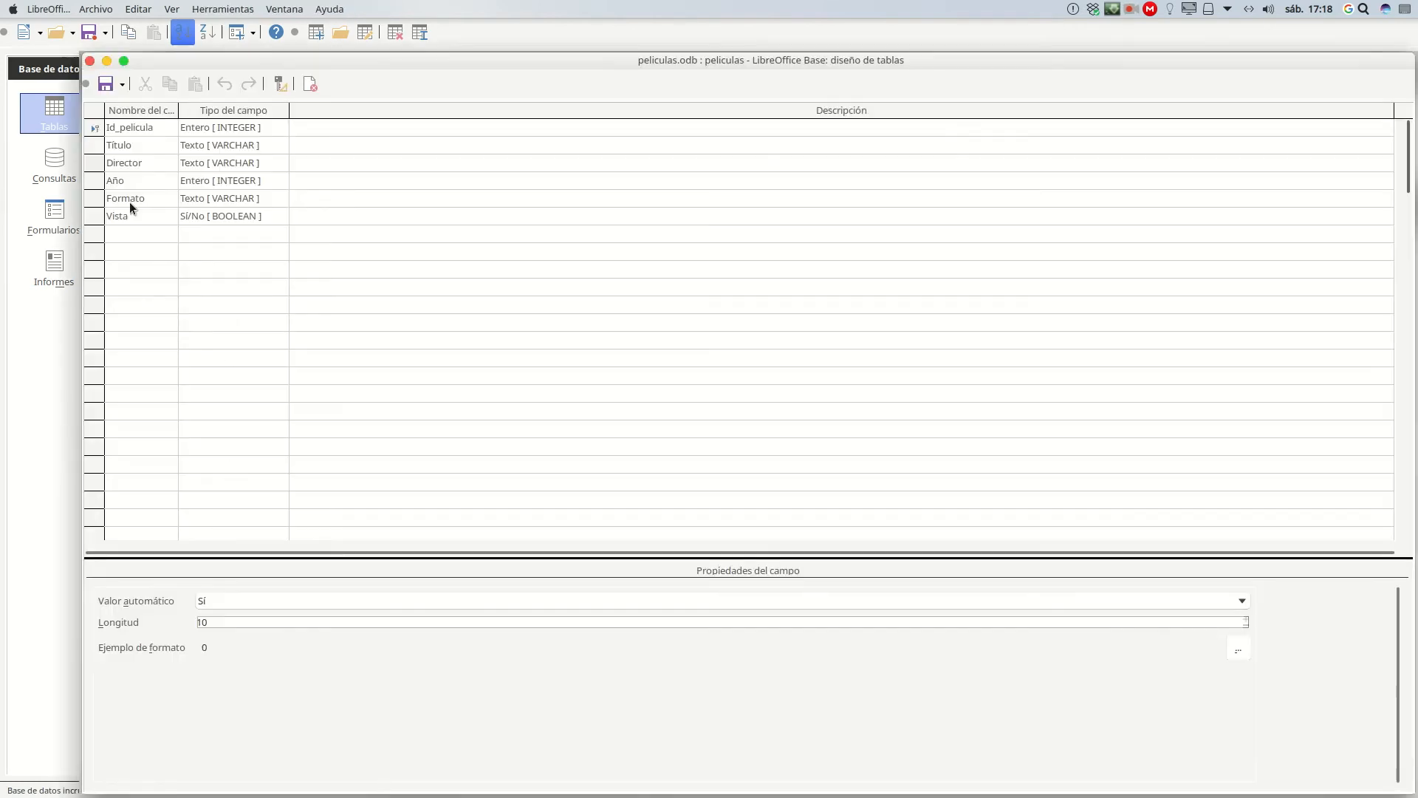
- Add the field genero as Entero [ INTEGER ] below Vista in the peliculas table and close its design window
click(132, 233)
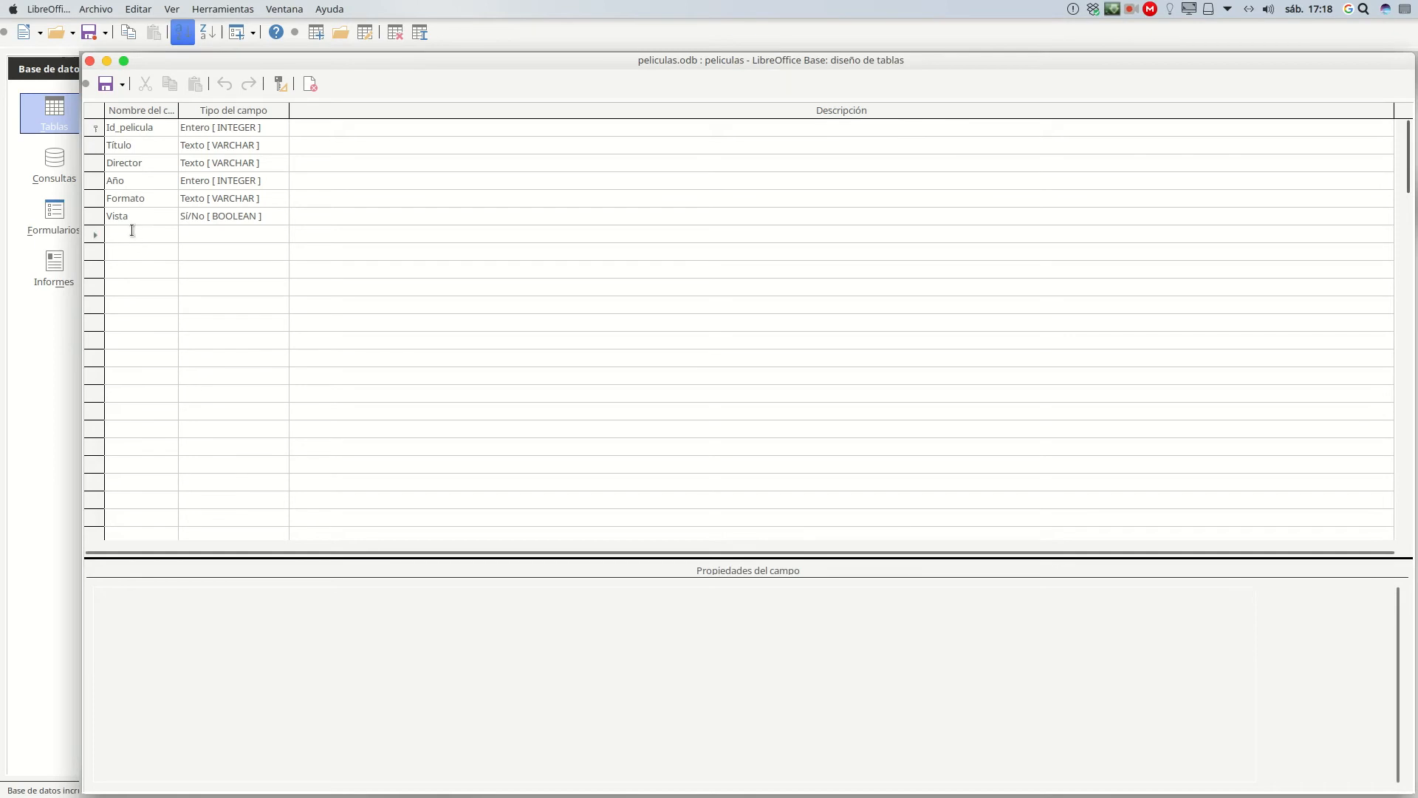
text(g)
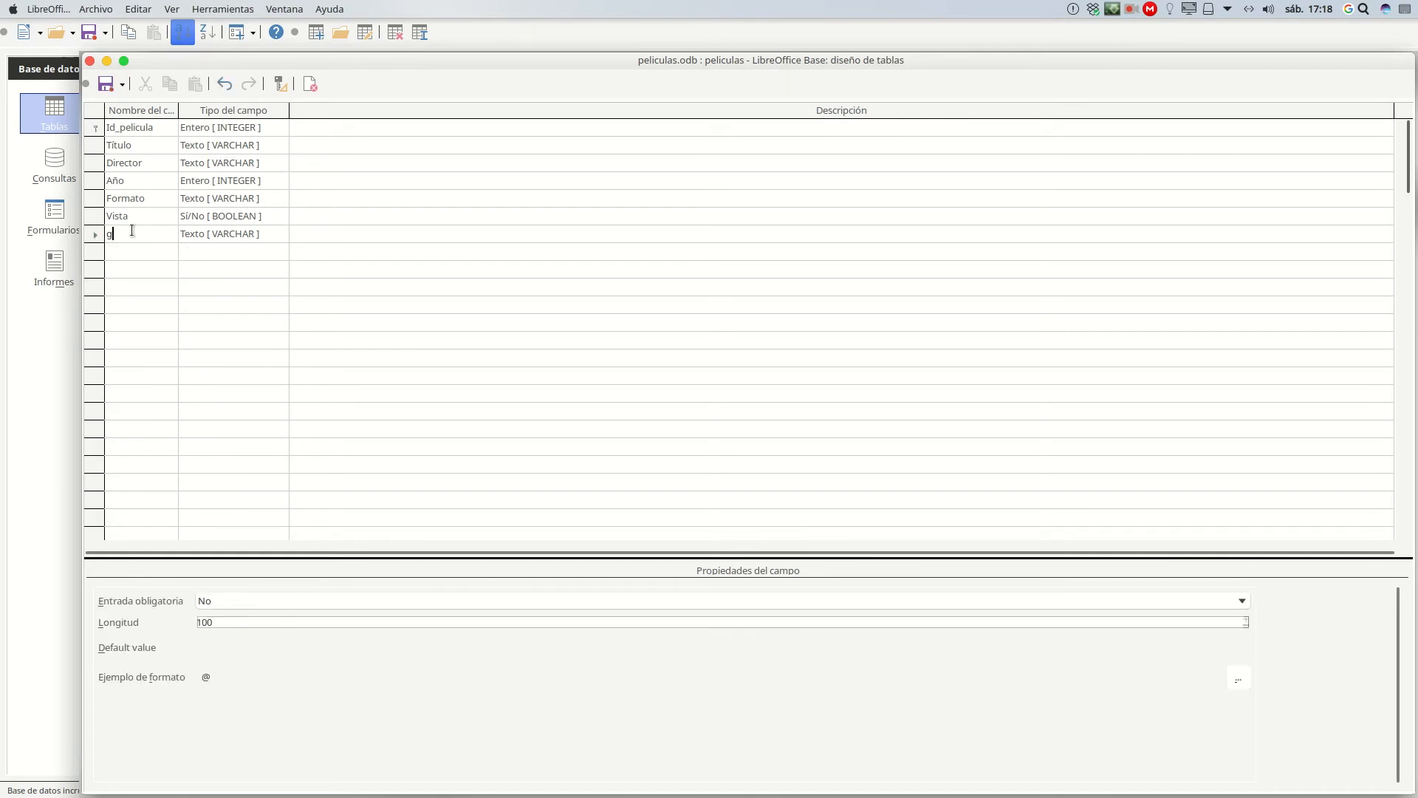
text(ene)
click(264, 235)
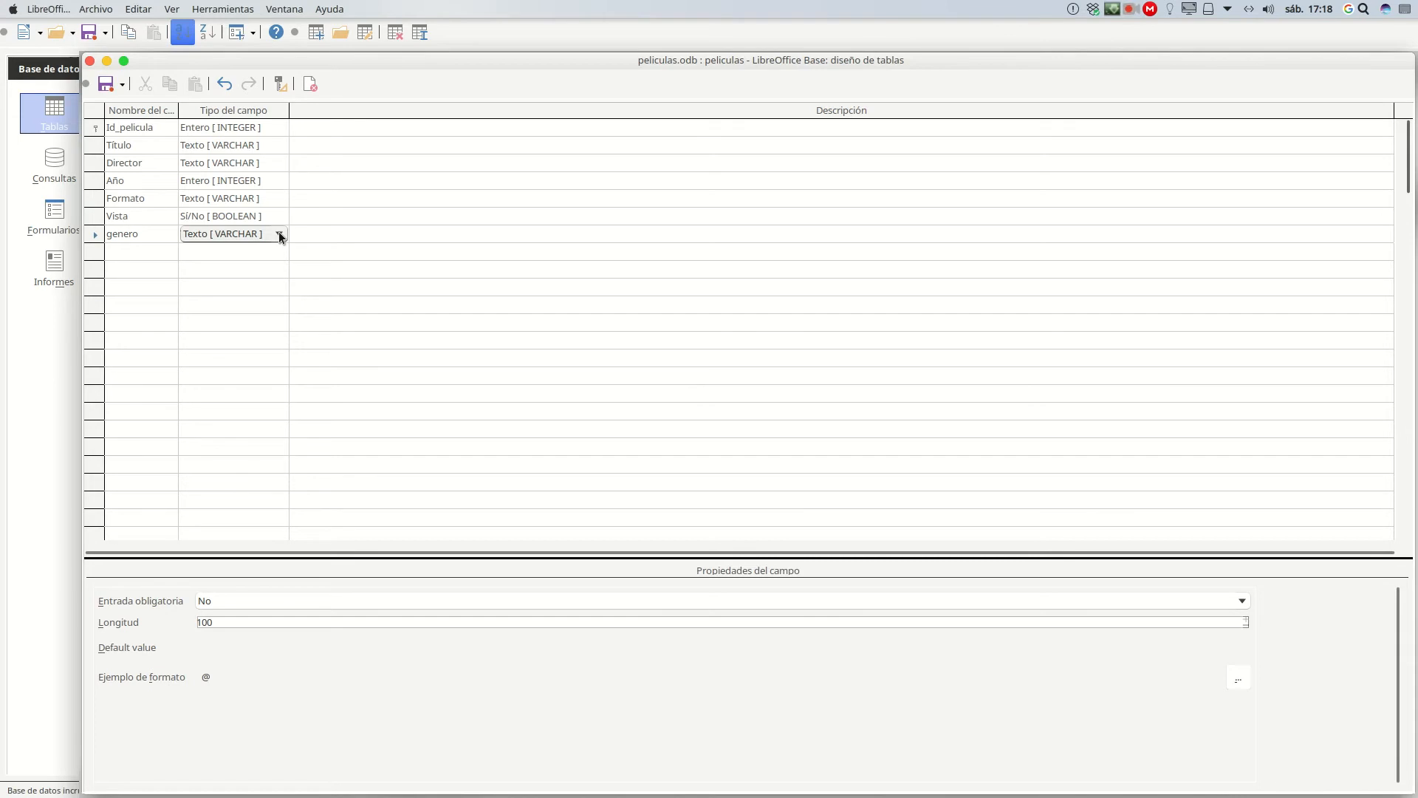
click(279, 235)
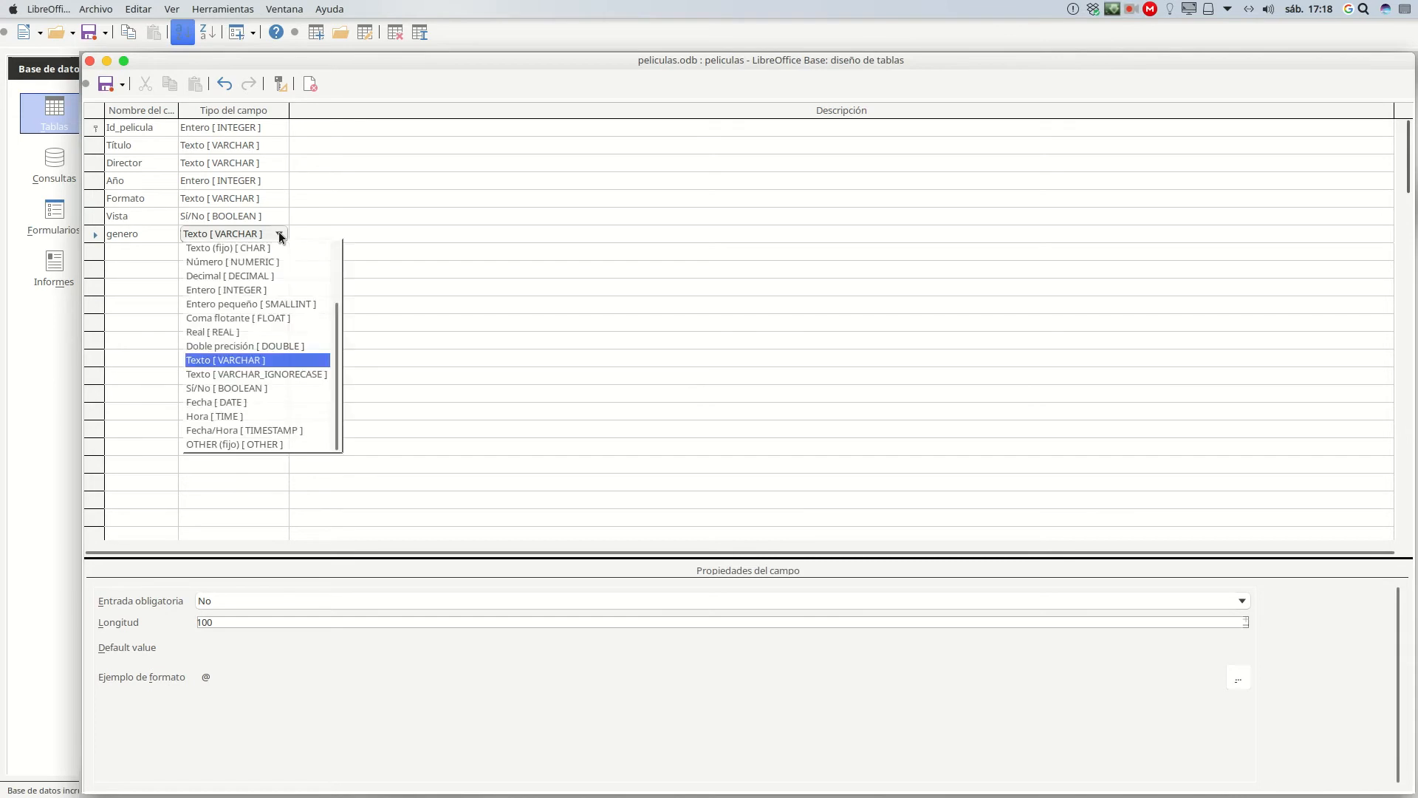
click(254, 287)
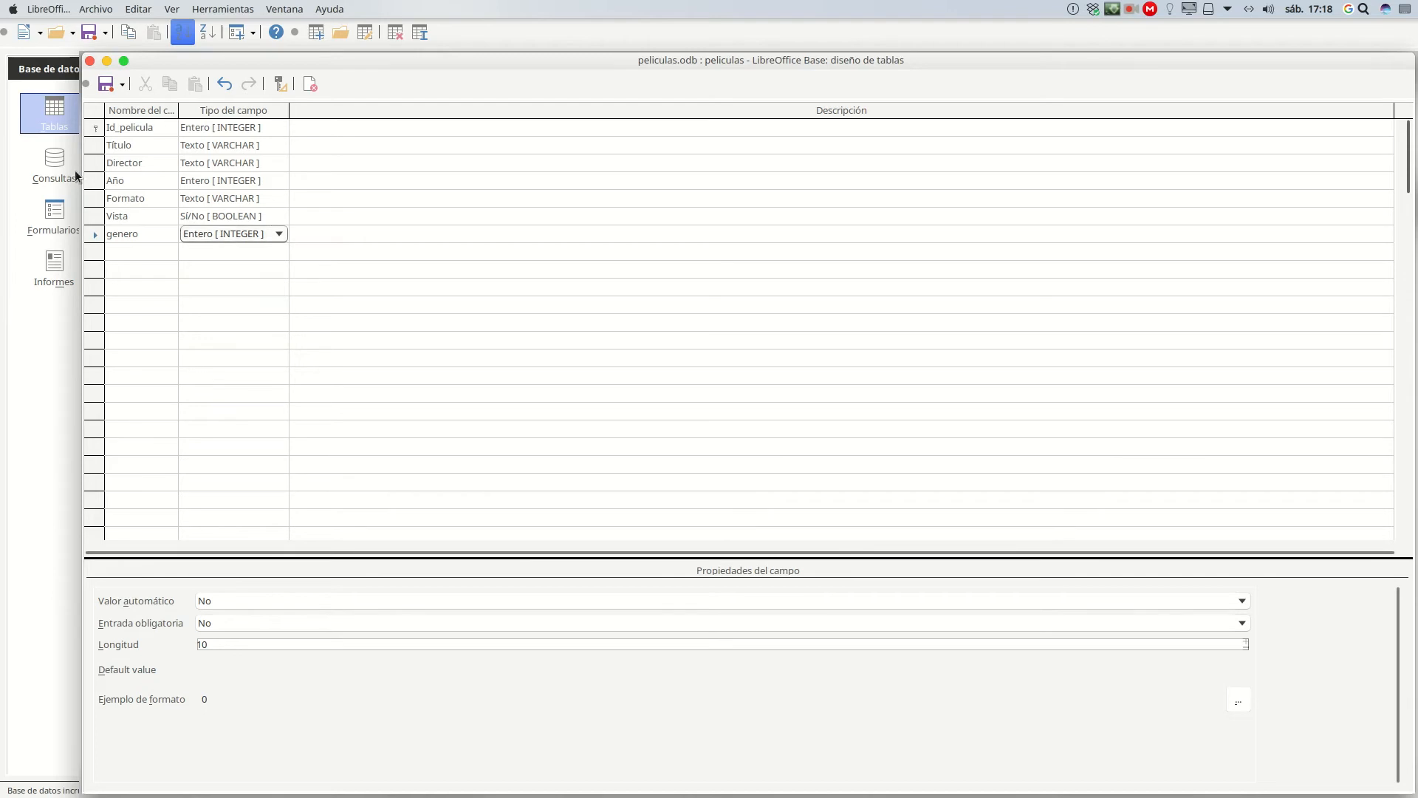
click(221, 250)
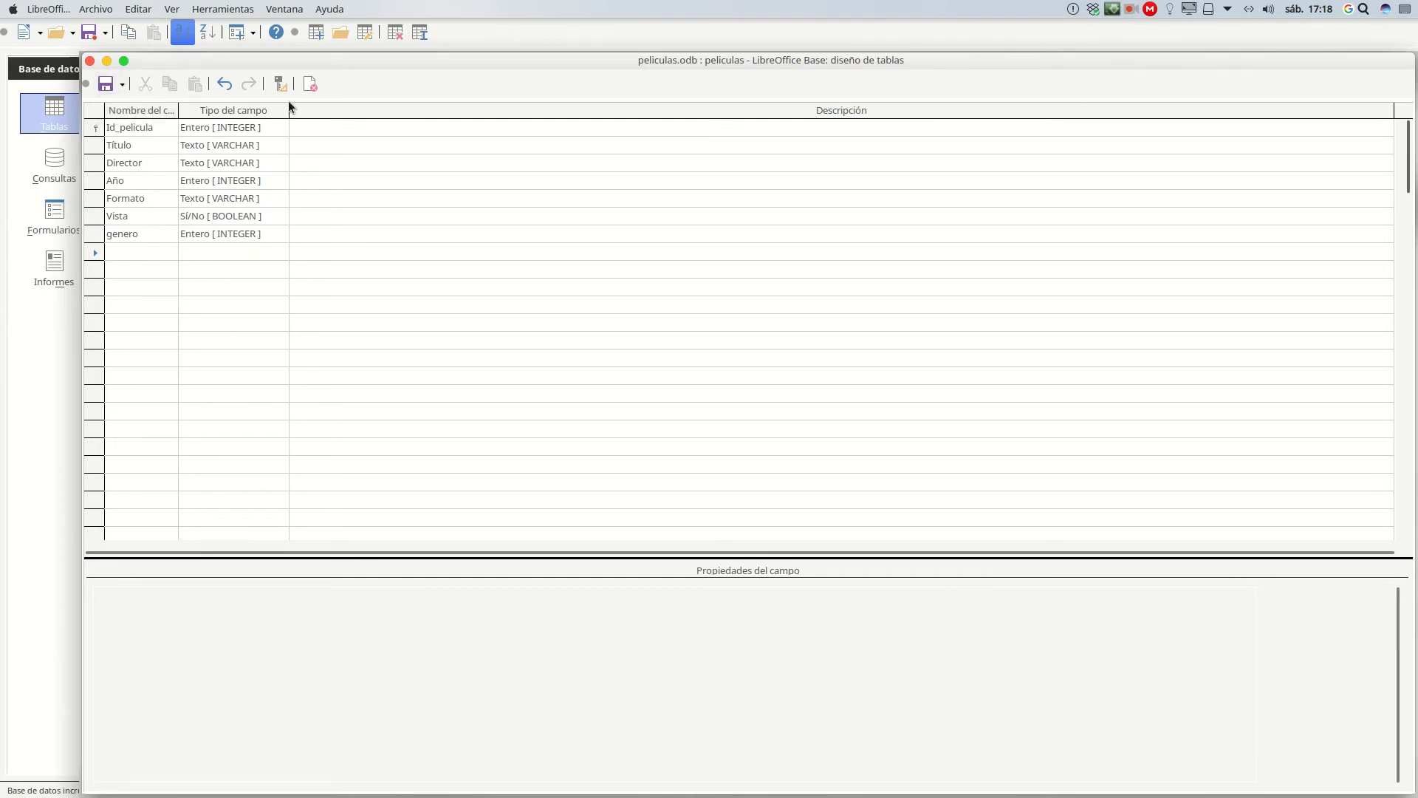
click(90, 61)
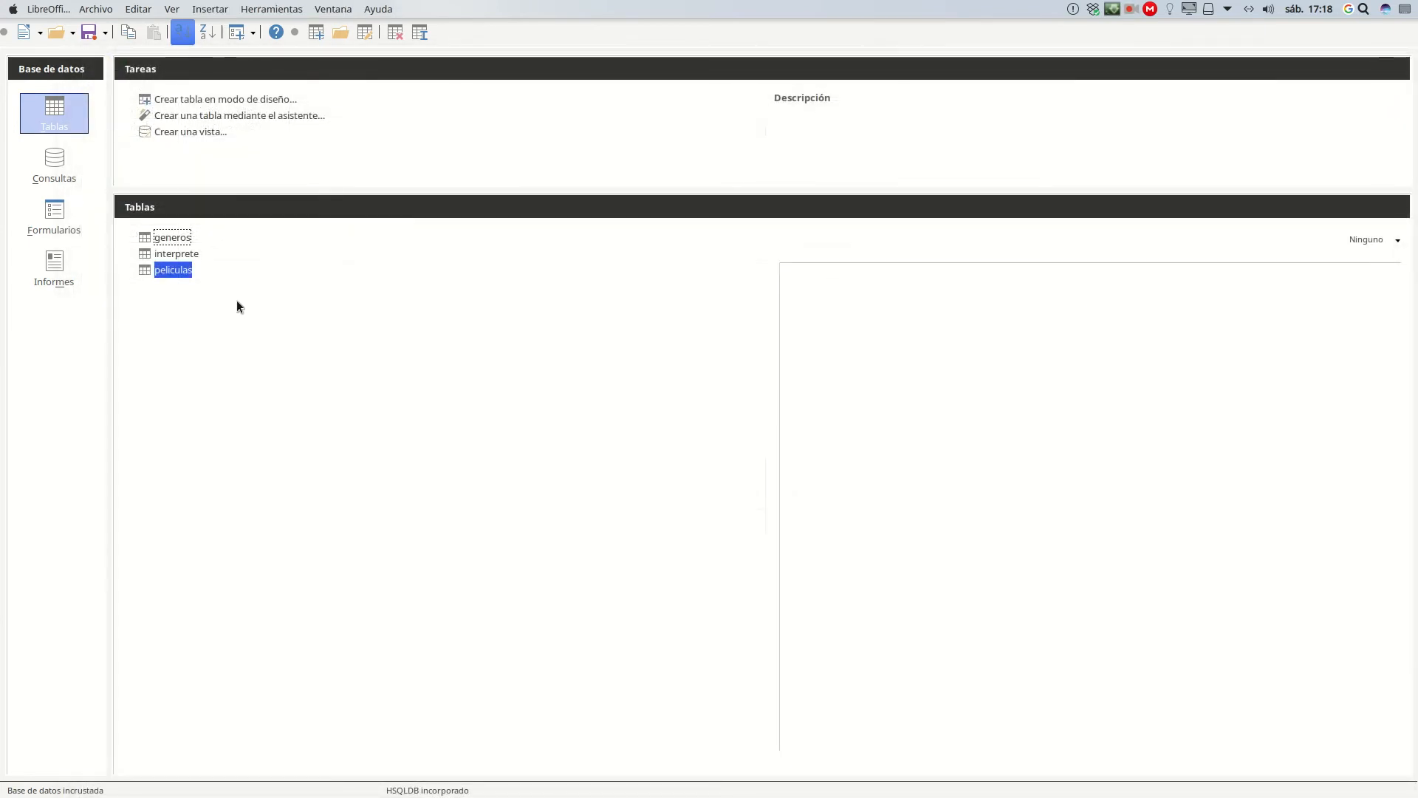
- Check the diagram, then rename the new table's first field to interprete and set its type to Entero [ INTEGER ]
key(alt+Tab)
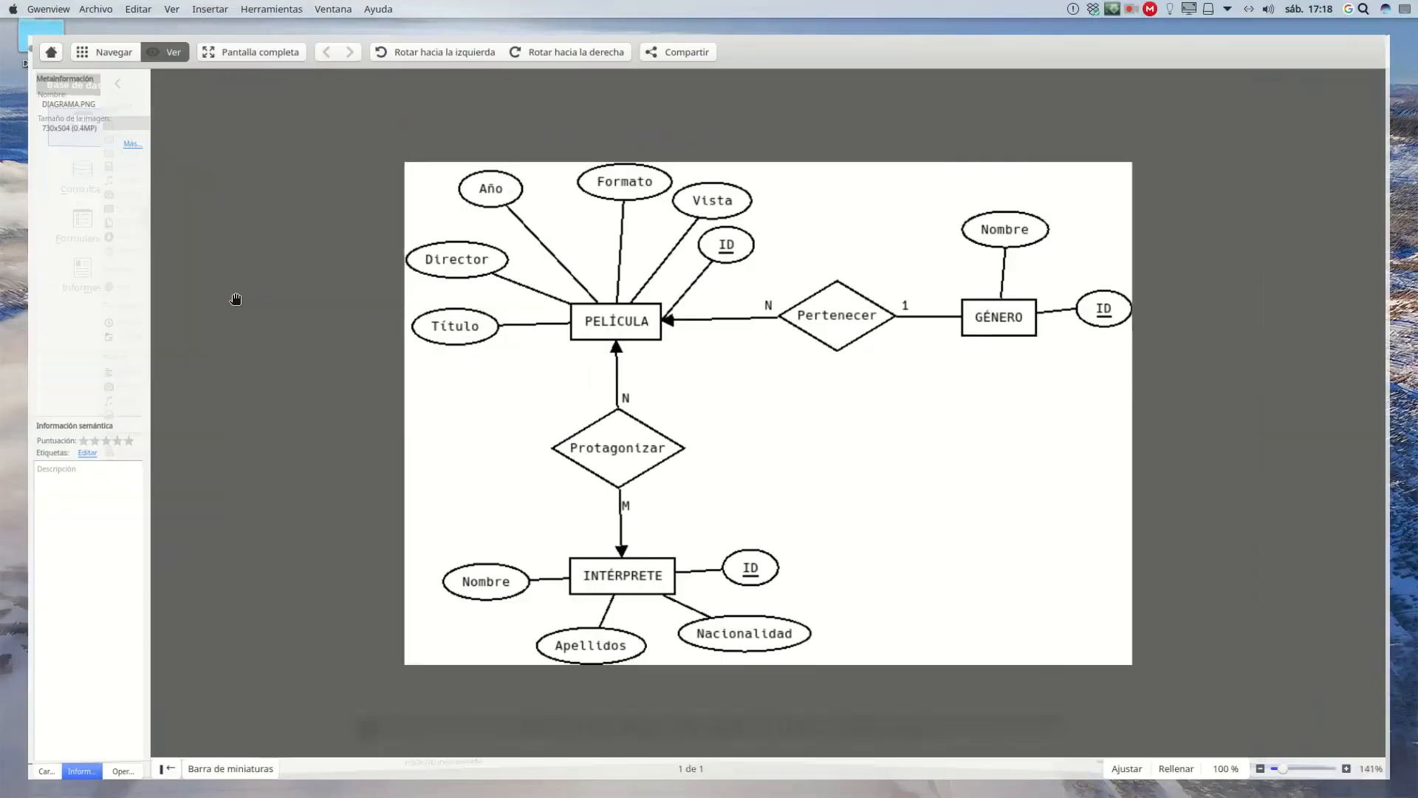
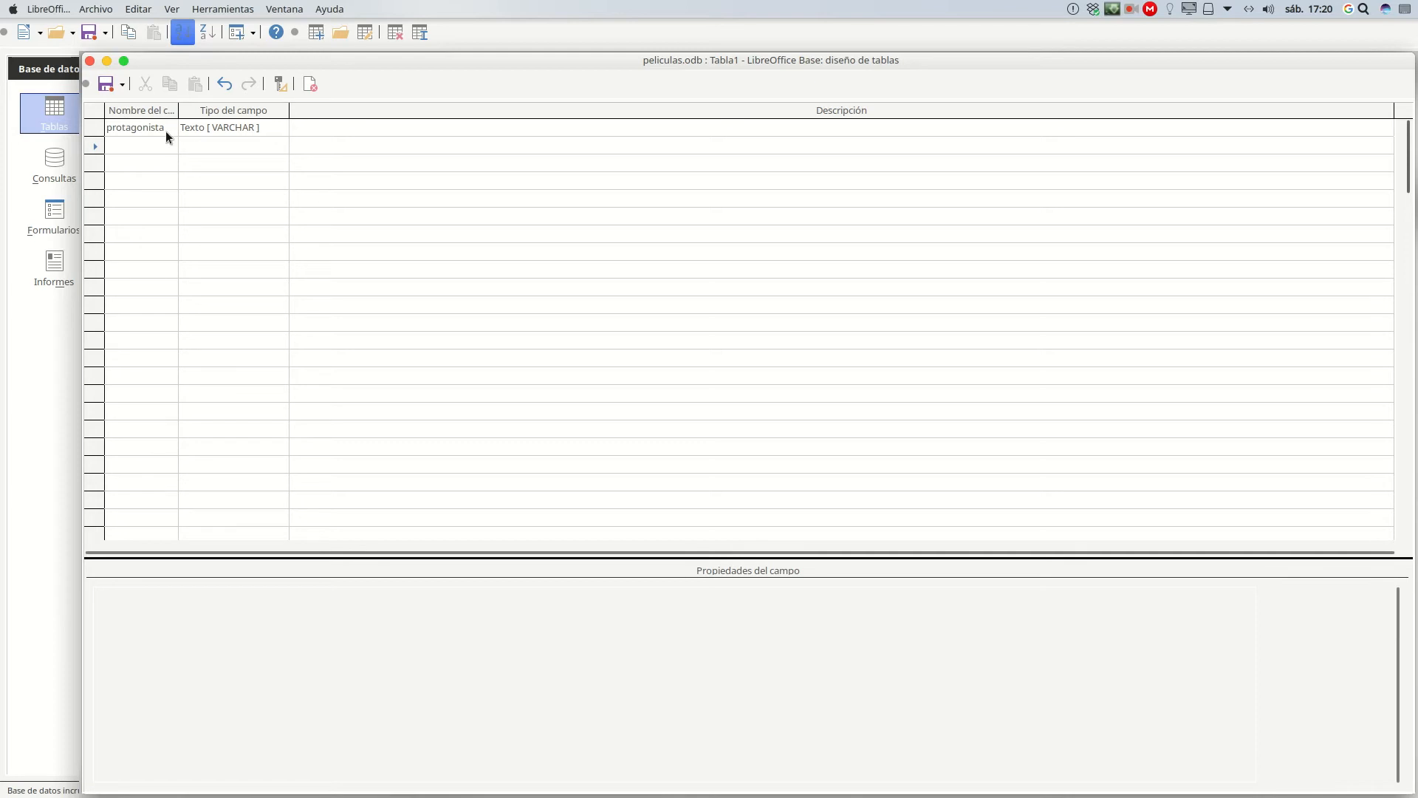
drag(164, 127, 72, 131)
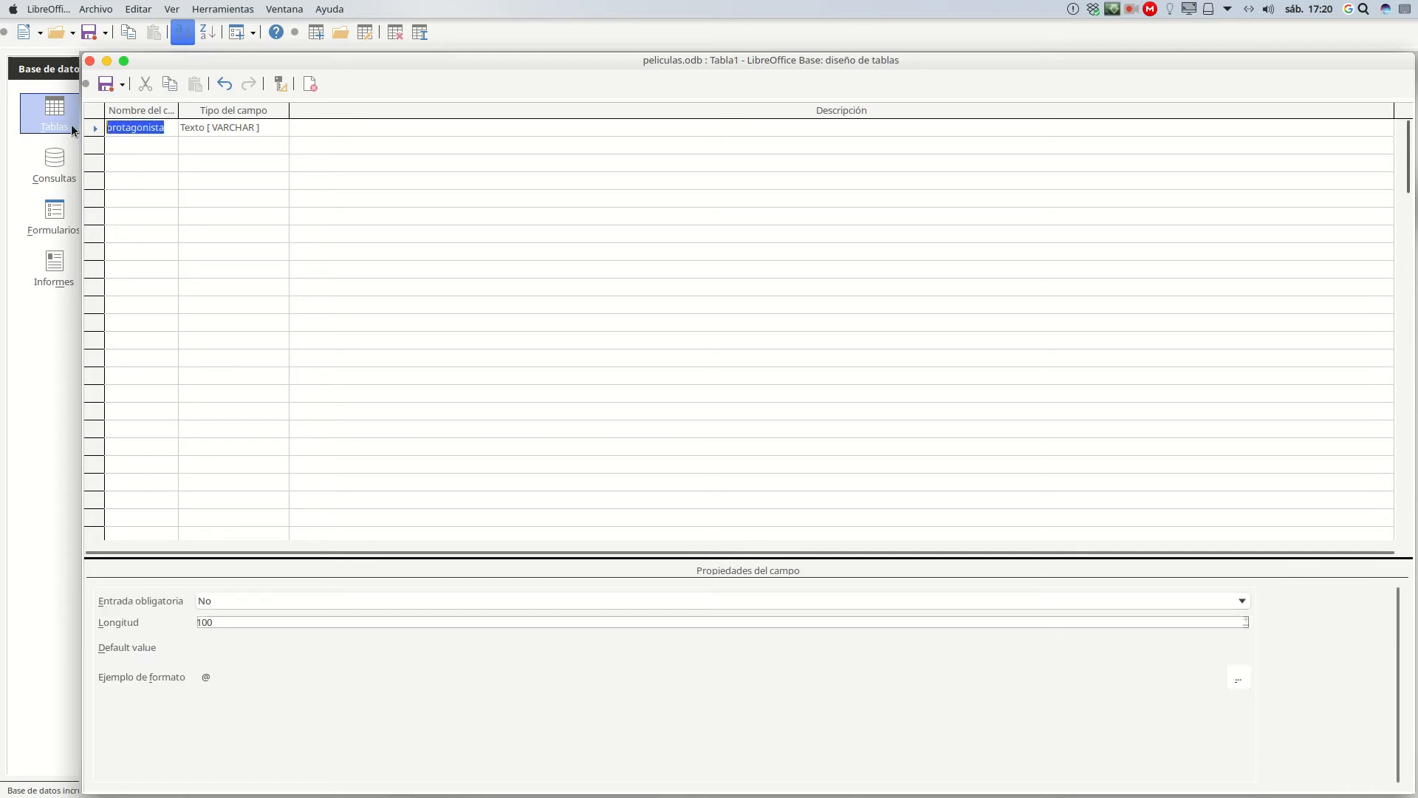
text(interprete)
click(216, 125)
click(279, 127)
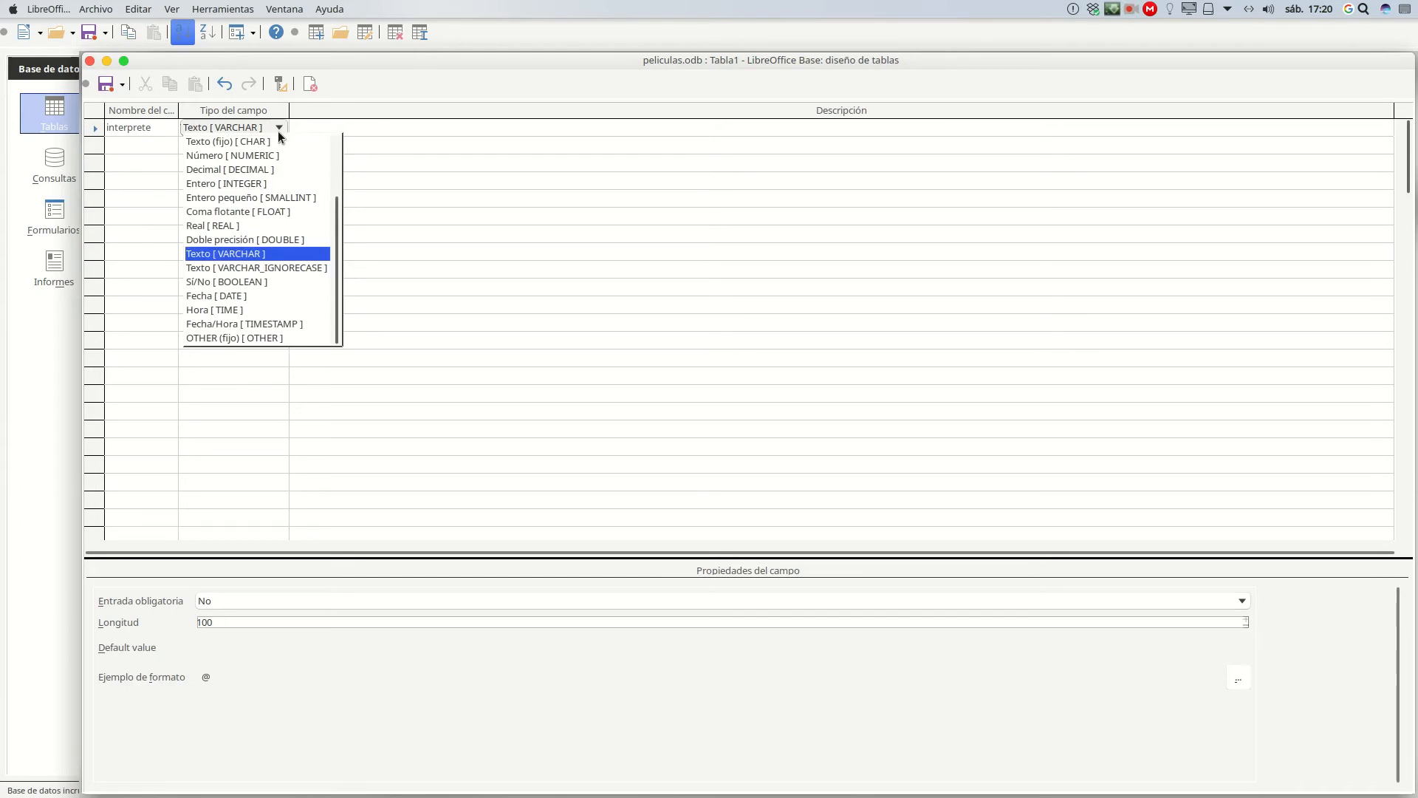
click(237, 187)
- Add the field pelicula as Entero [ INTEGER ] below the interprete field
click(143, 146)
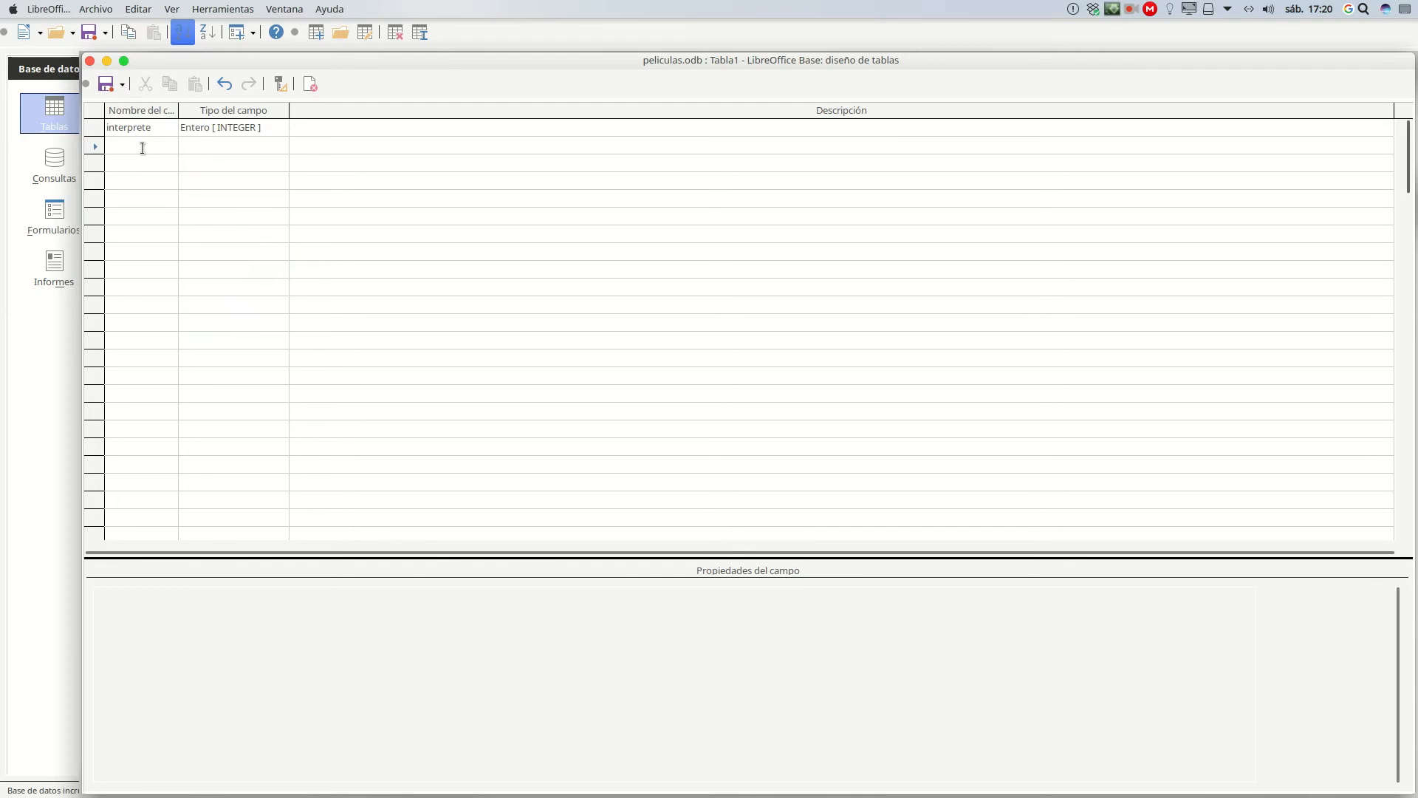
text(p)
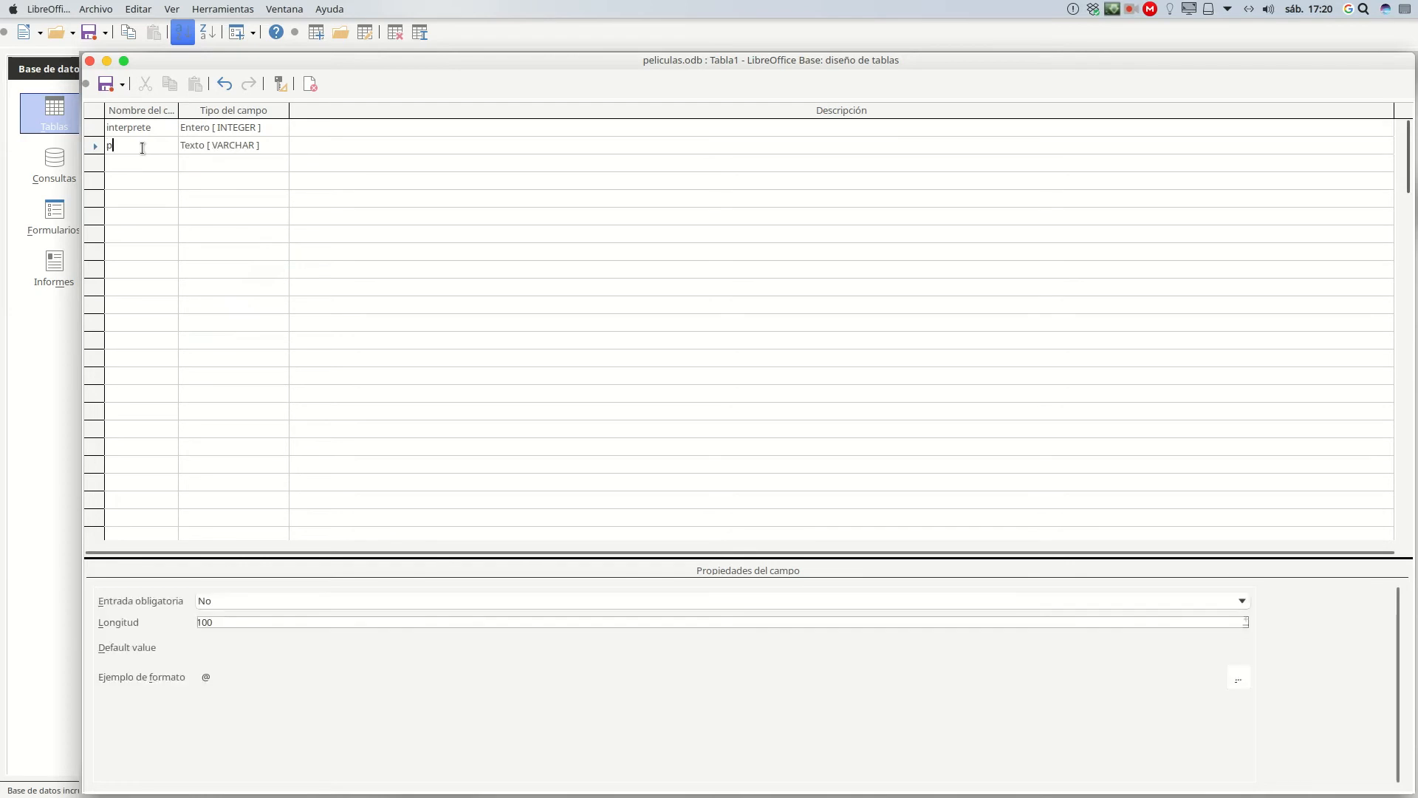
text(elicula)
click(271, 143)
click(270, 143)
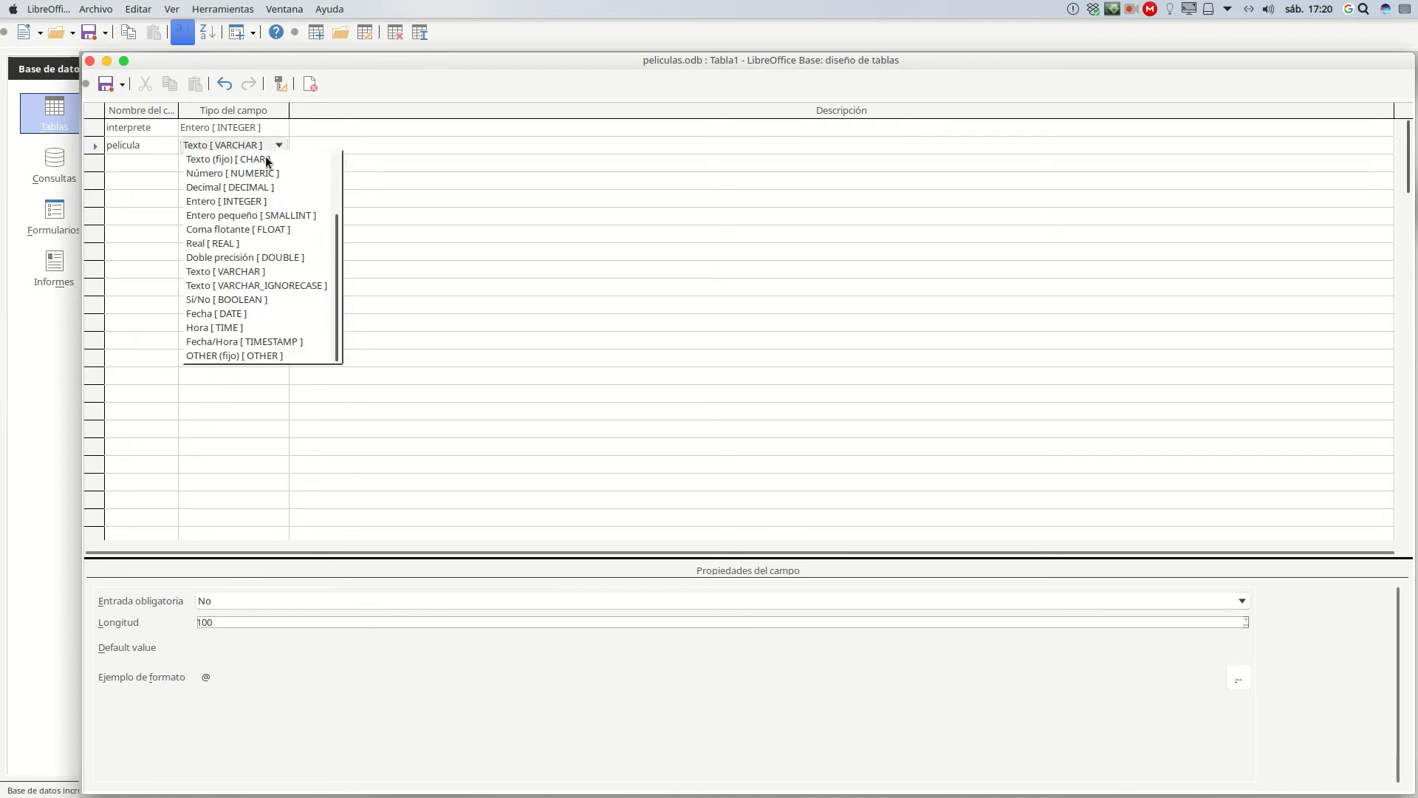
click(251, 201)
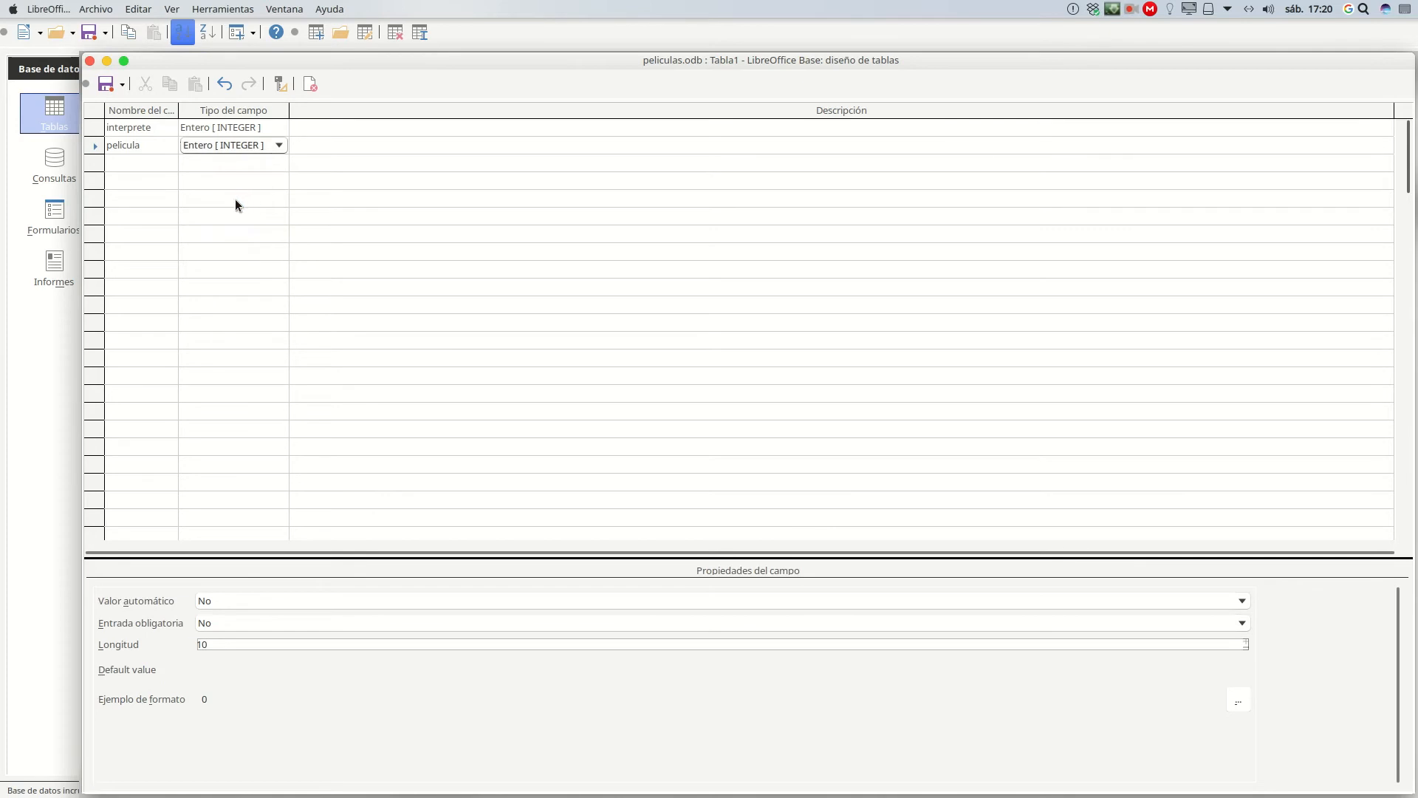
click(141, 164)
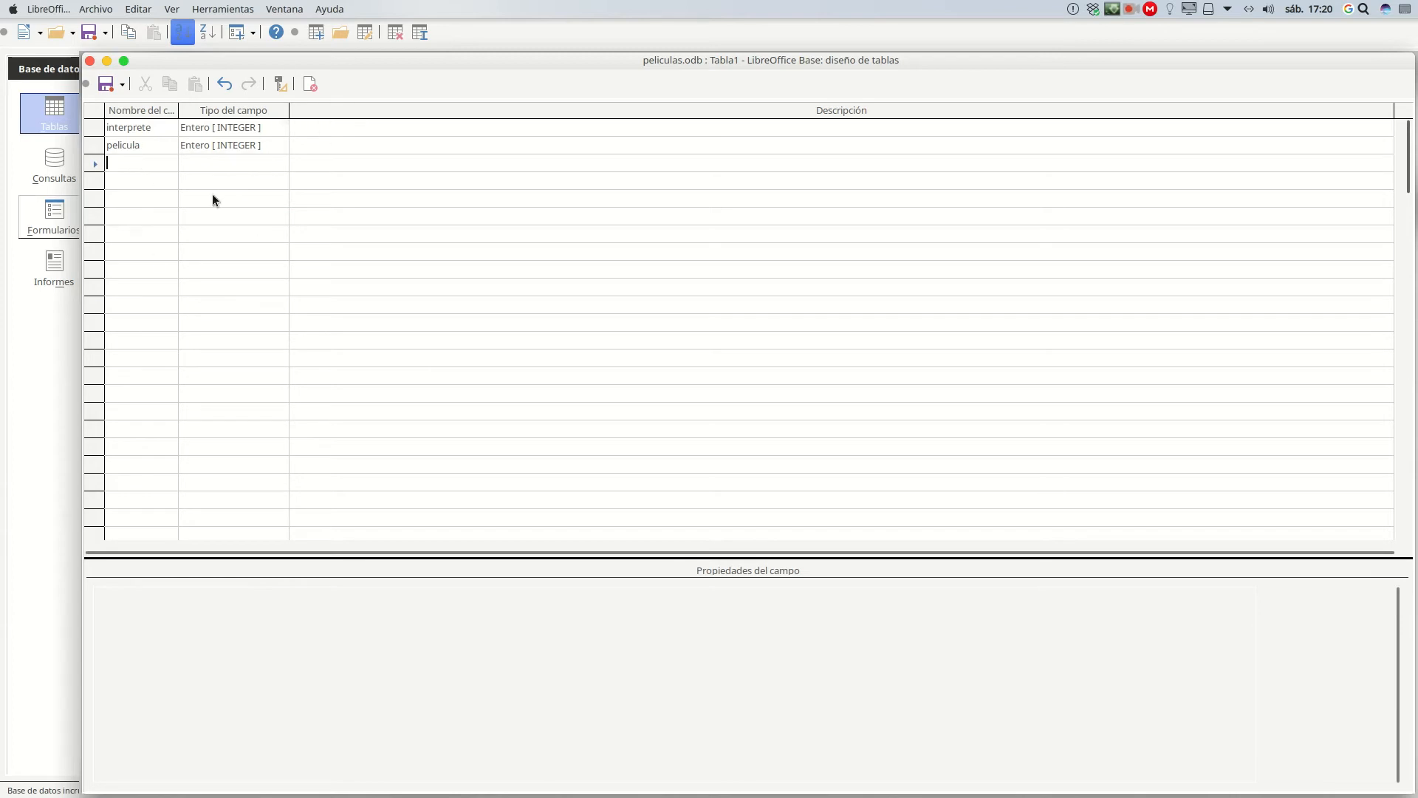
- Set the interprete and pelicula fields together as the new table's primary key
click(93, 133)
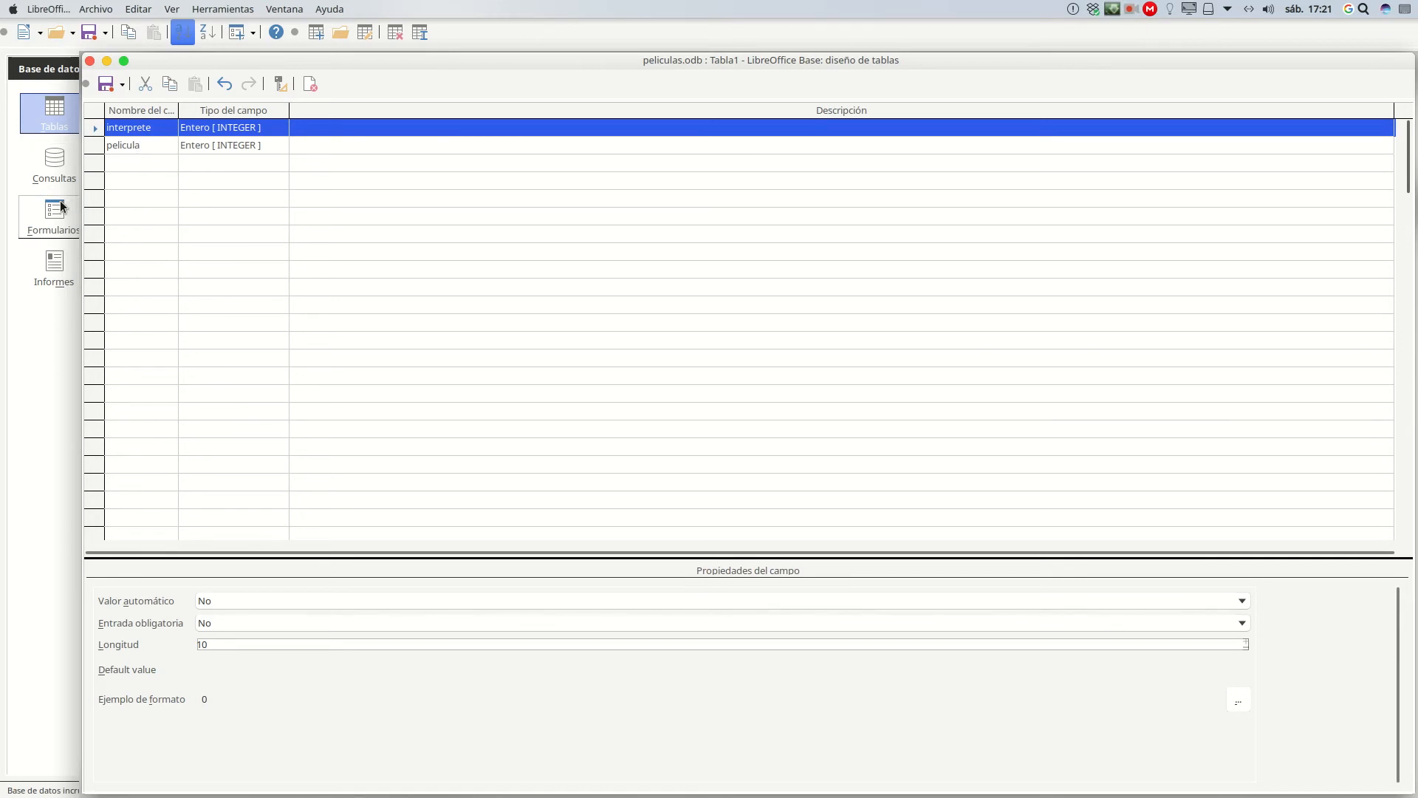
shift+click(90, 142)
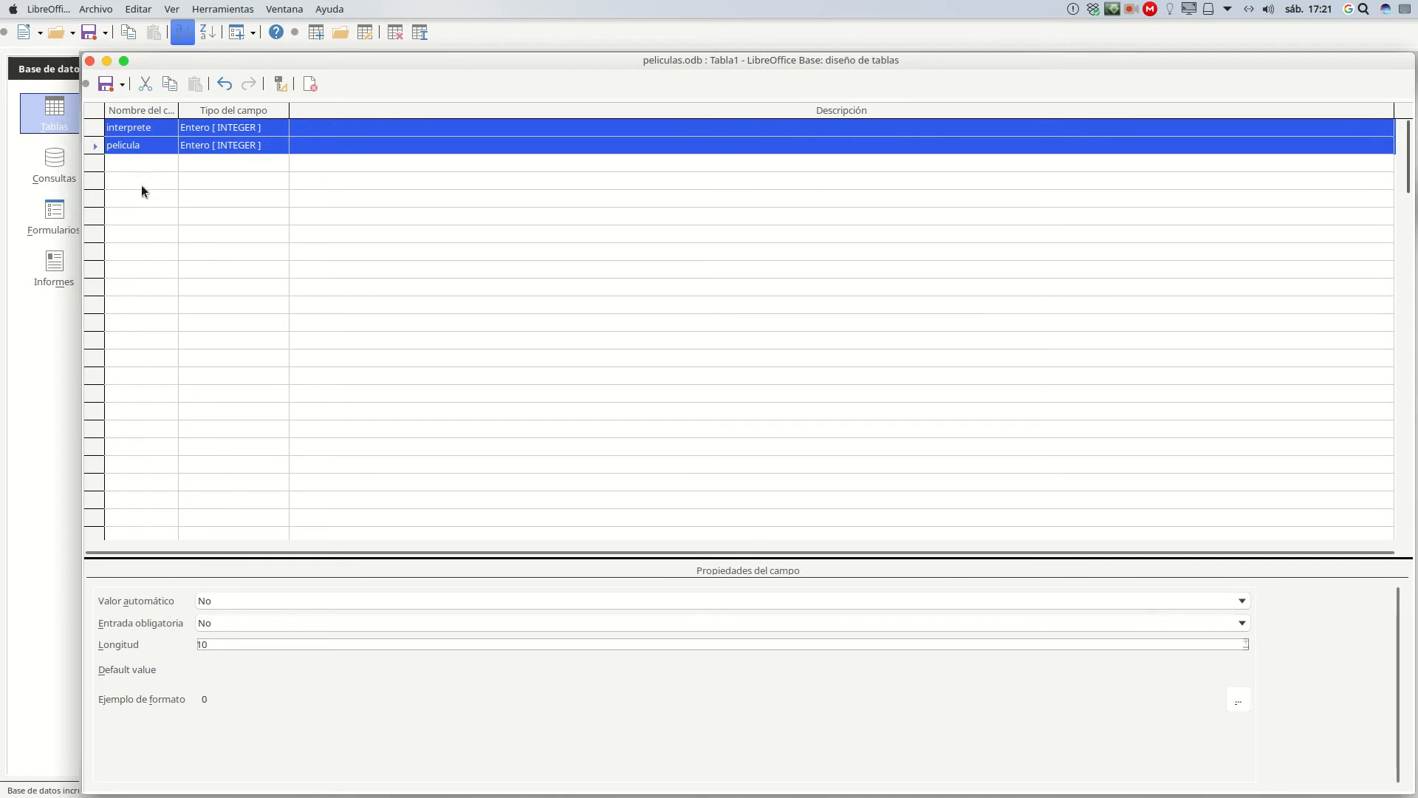
right_click(92, 130)
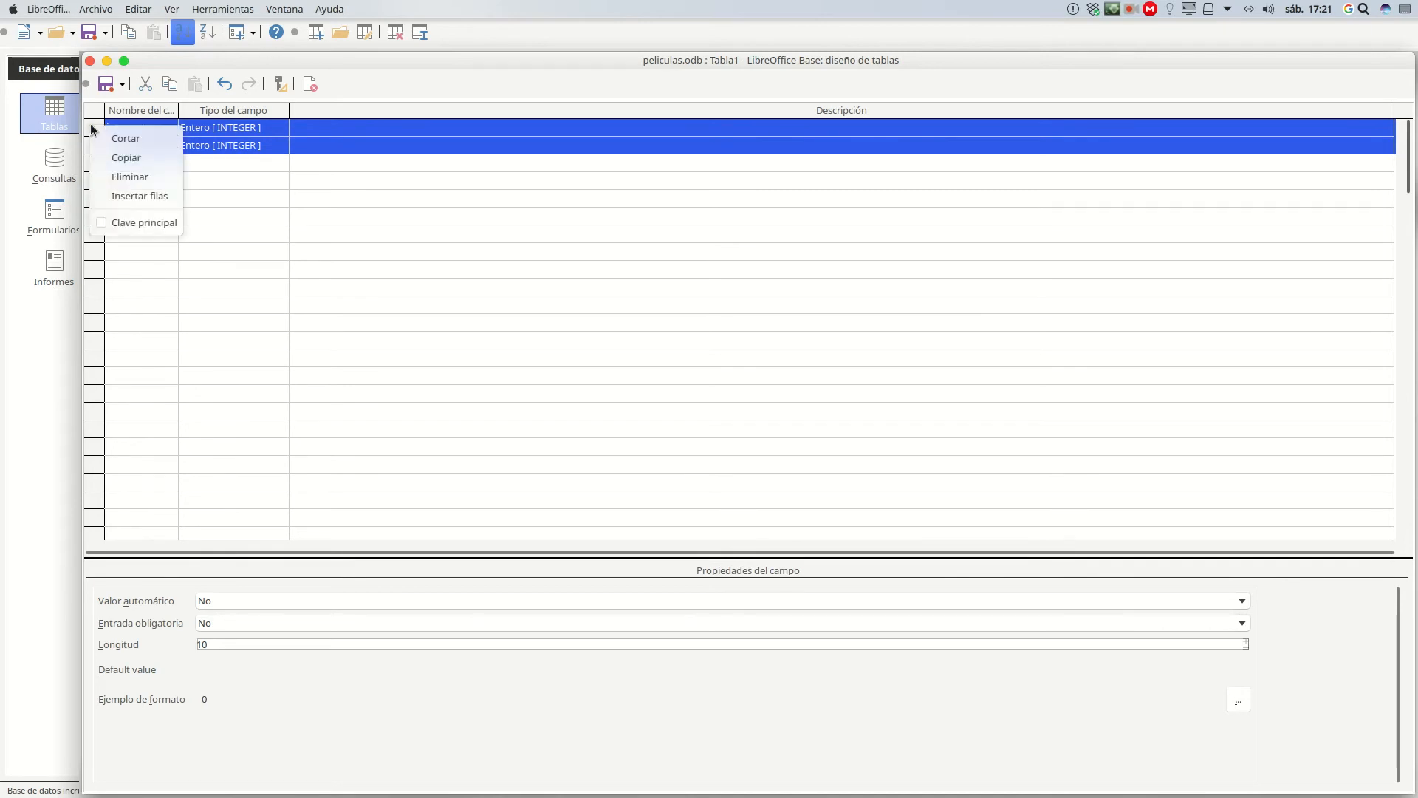
click(144, 224)
click(138, 163)
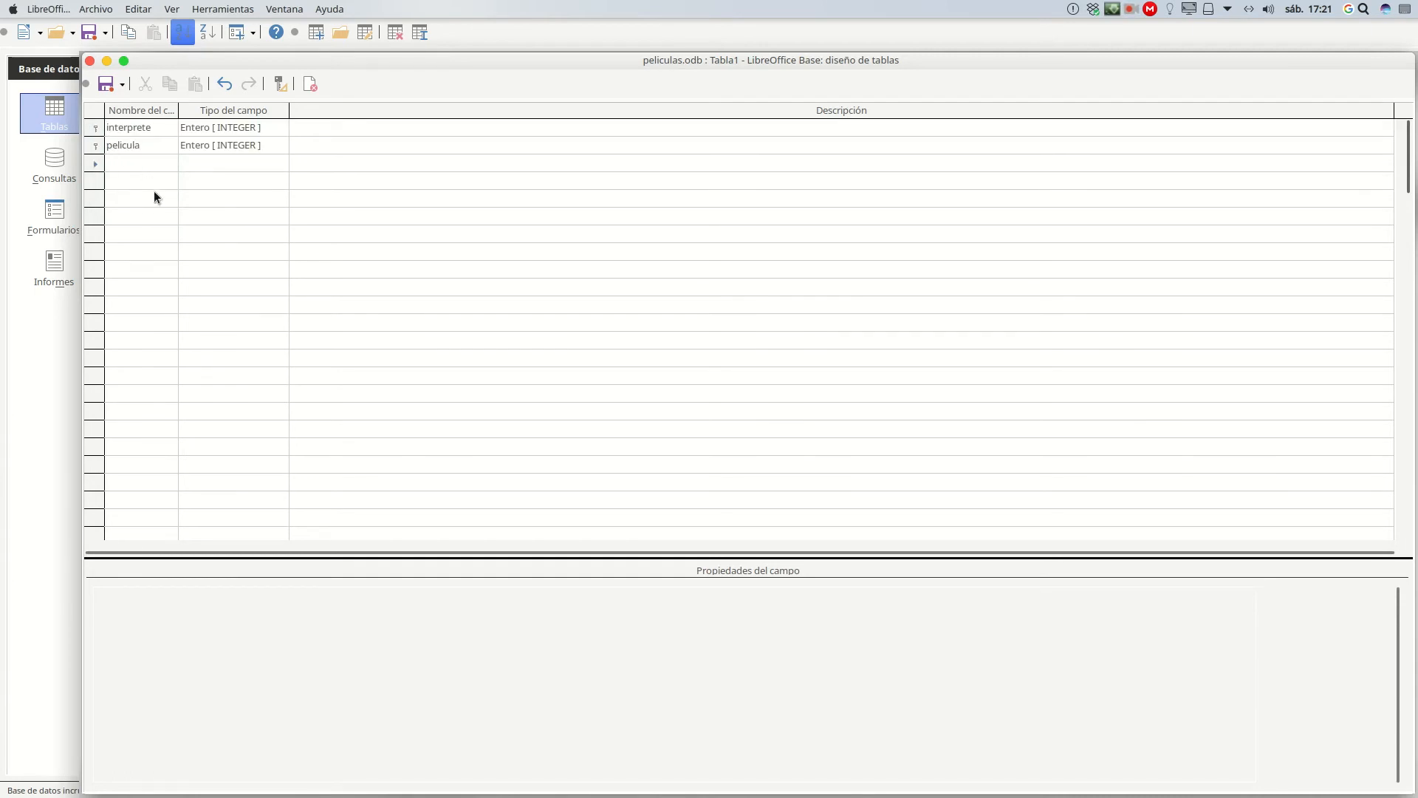
- Save the new table as protagonizar and close its design window
click(105, 84)
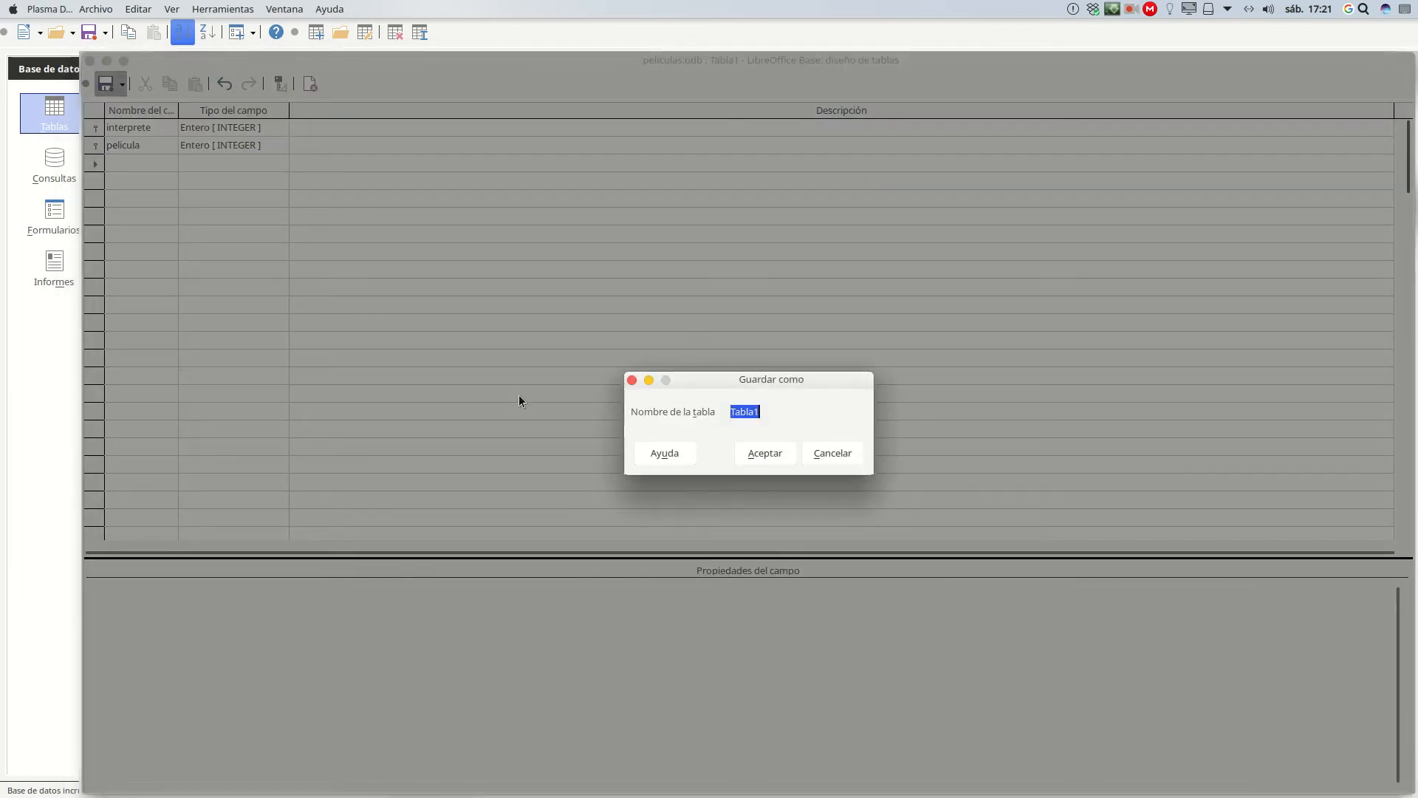
text(protagonizar)
click(764, 452)
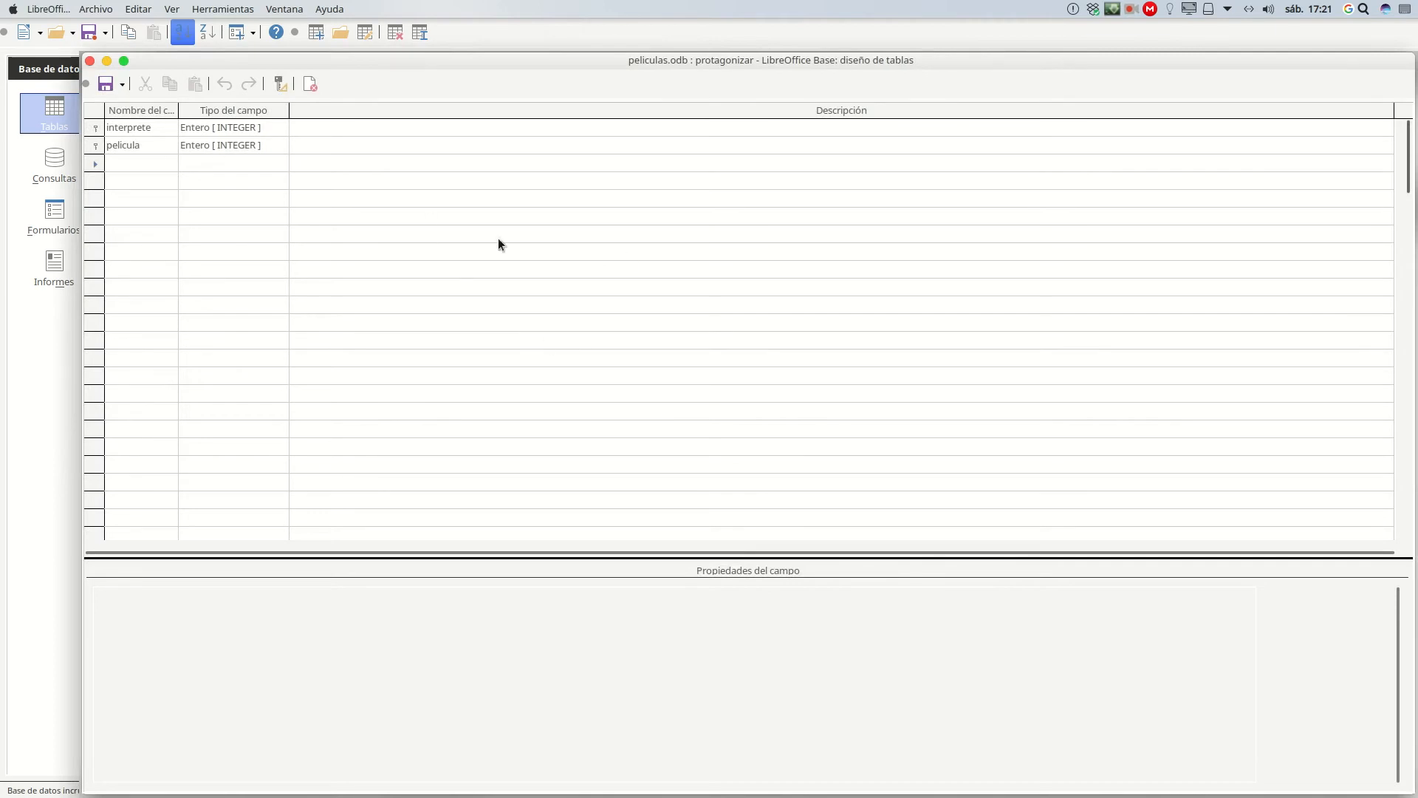
click(90, 61)
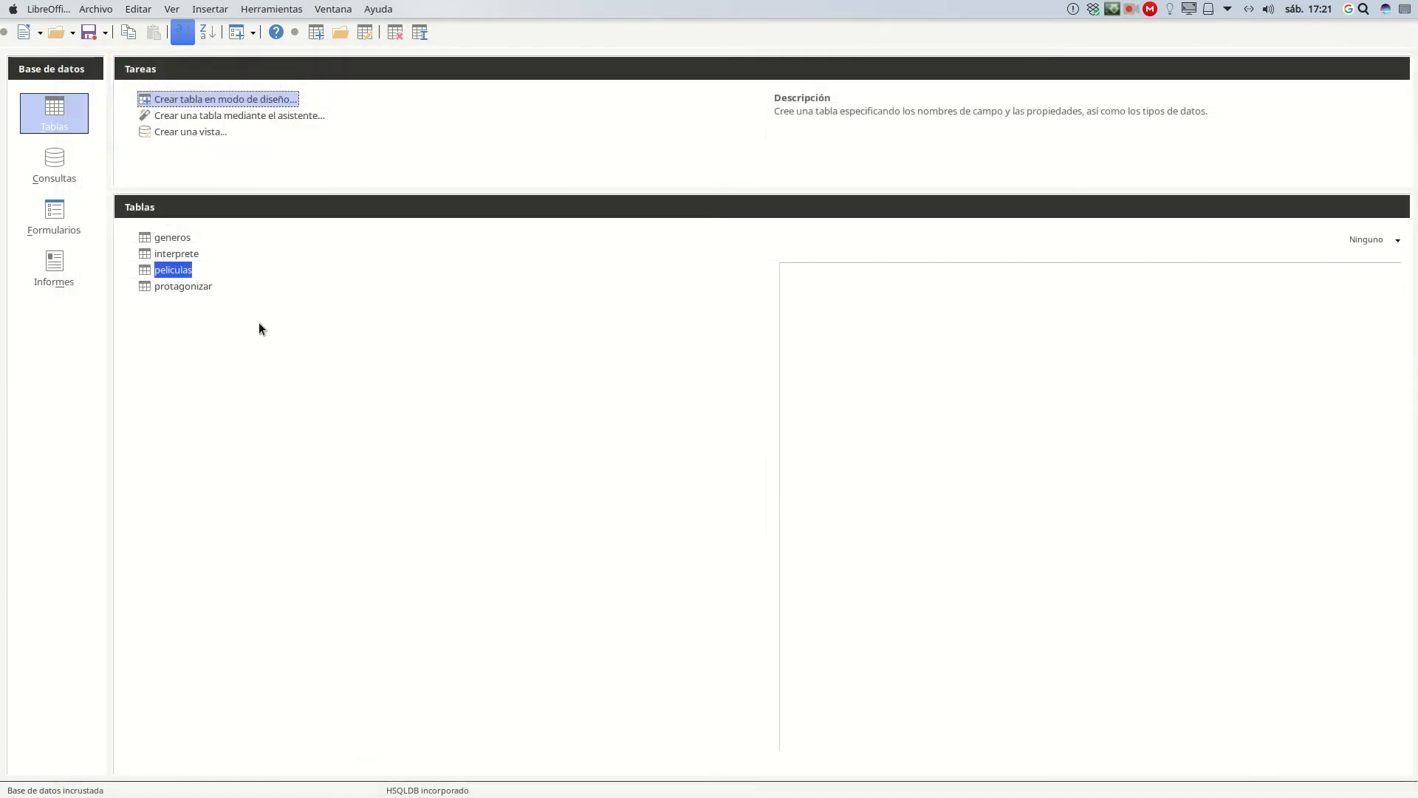
- Open the relationship design and add the generos, interprete, peliculas and protagonizar tables to it
click(260, 10)
click(277, 33)
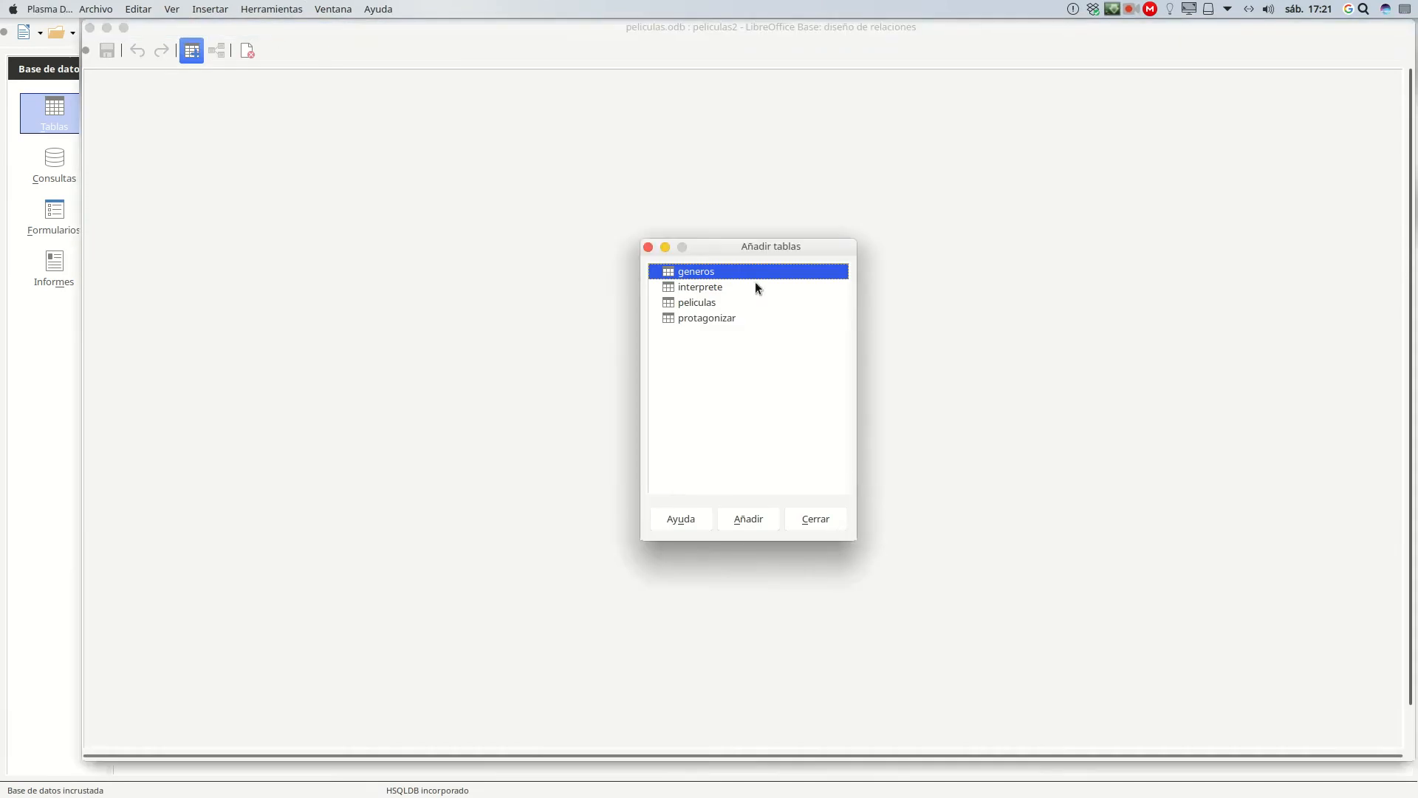
click(751, 521)
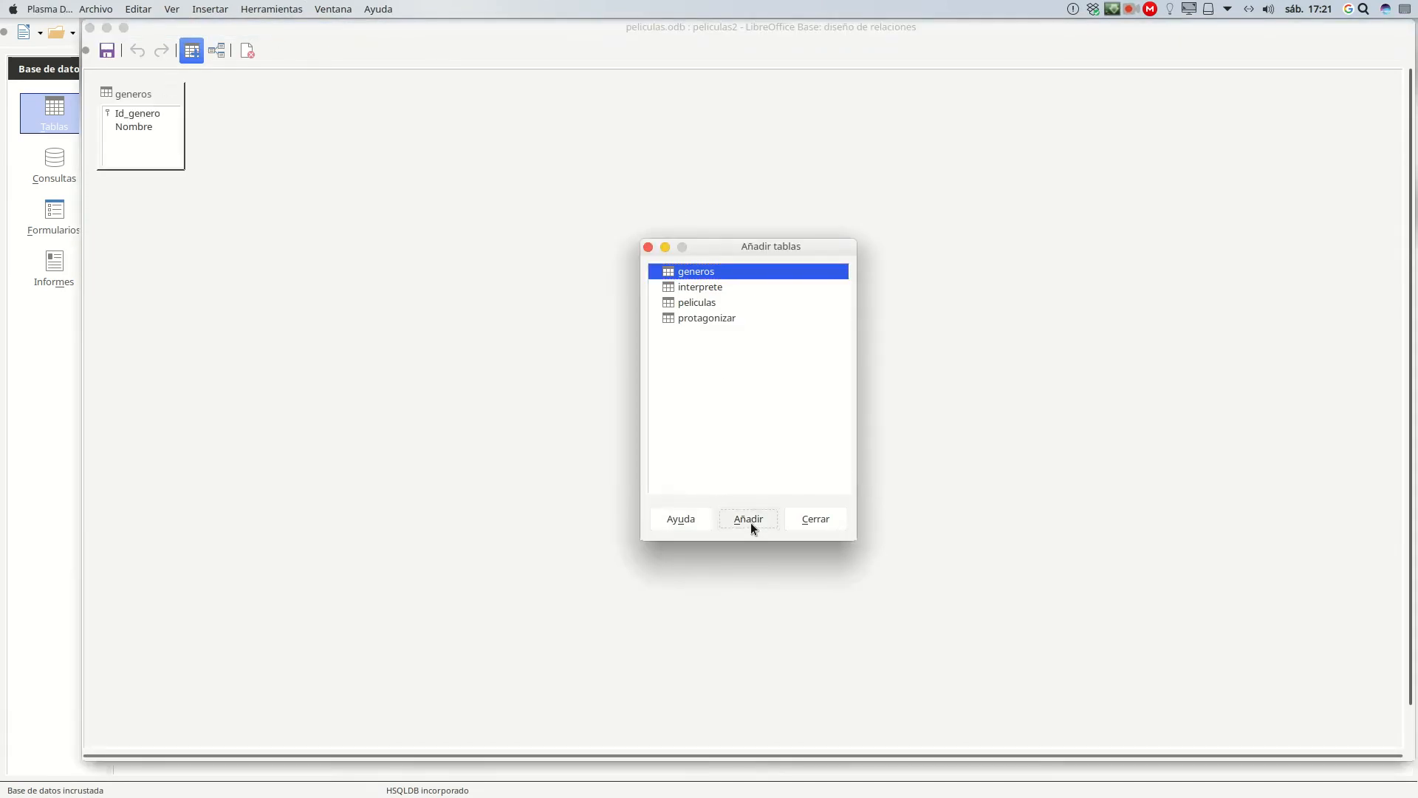
click(694, 286)
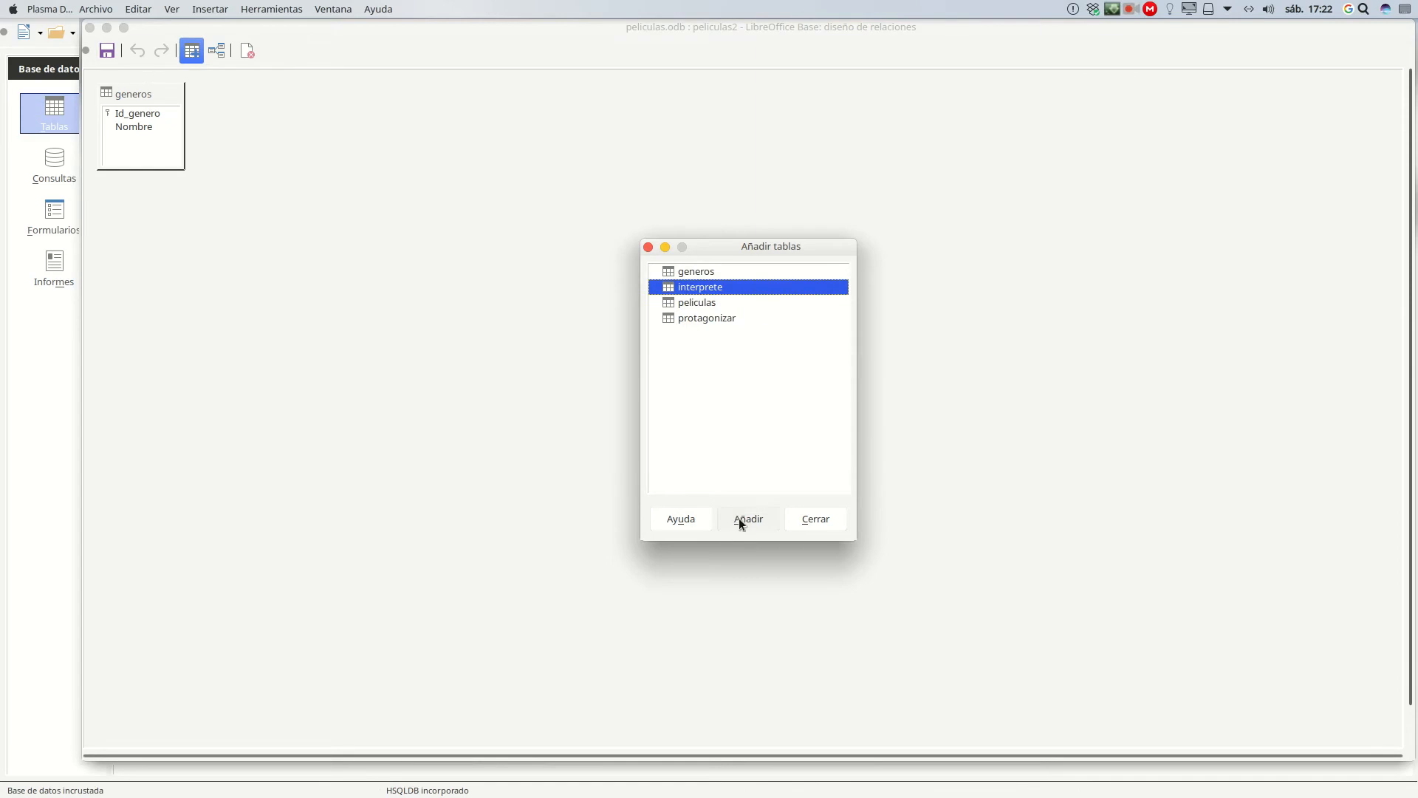
click(740, 521)
click(695, 302)
click(747, 517)
click(693, 317)
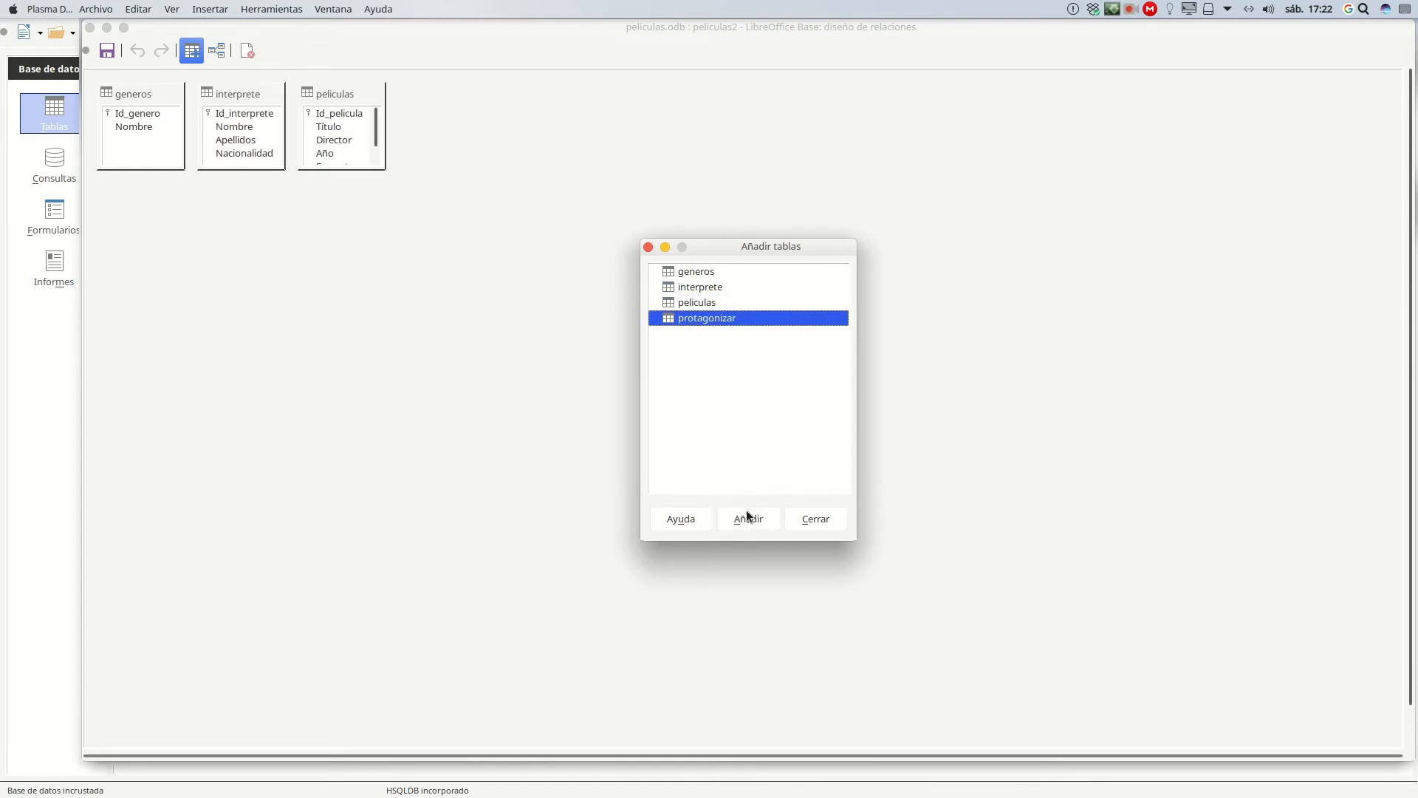
click(747, 520)
click(817, 519)
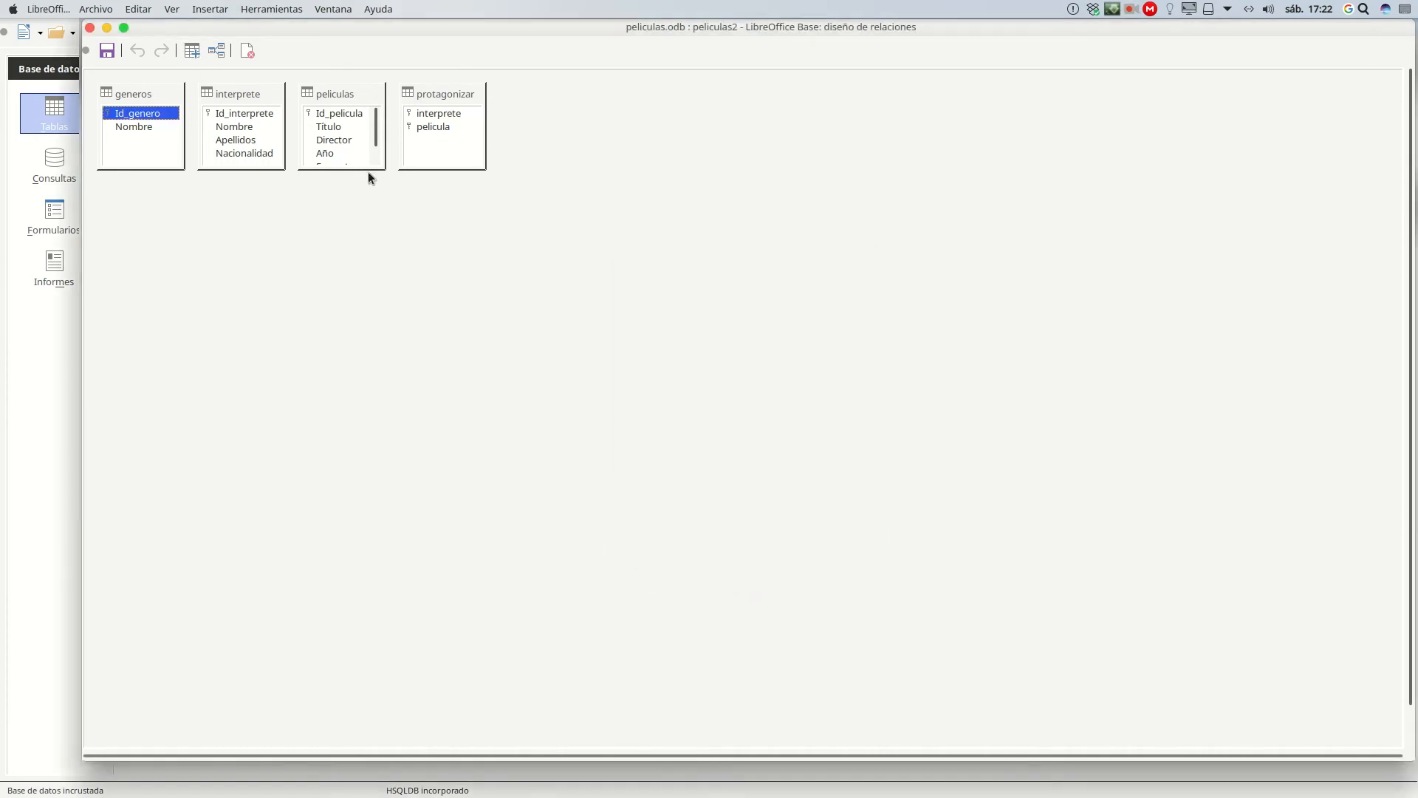
- Rearrange the table boxes so all peliculas fields show, and relate its genero field to Id_genero in generos
drag(239, 95, 1053, 210)
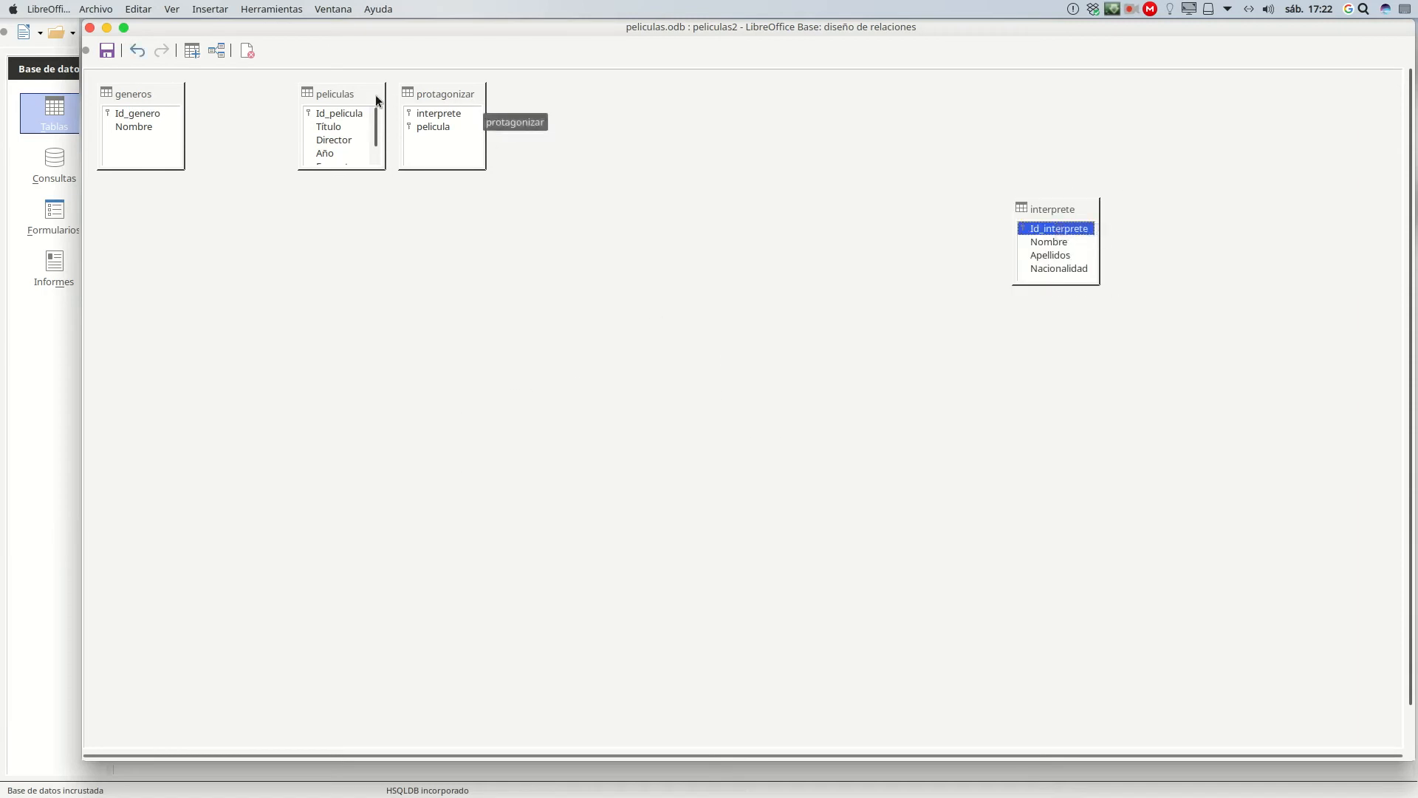
drag(341, 170, 344, 279)
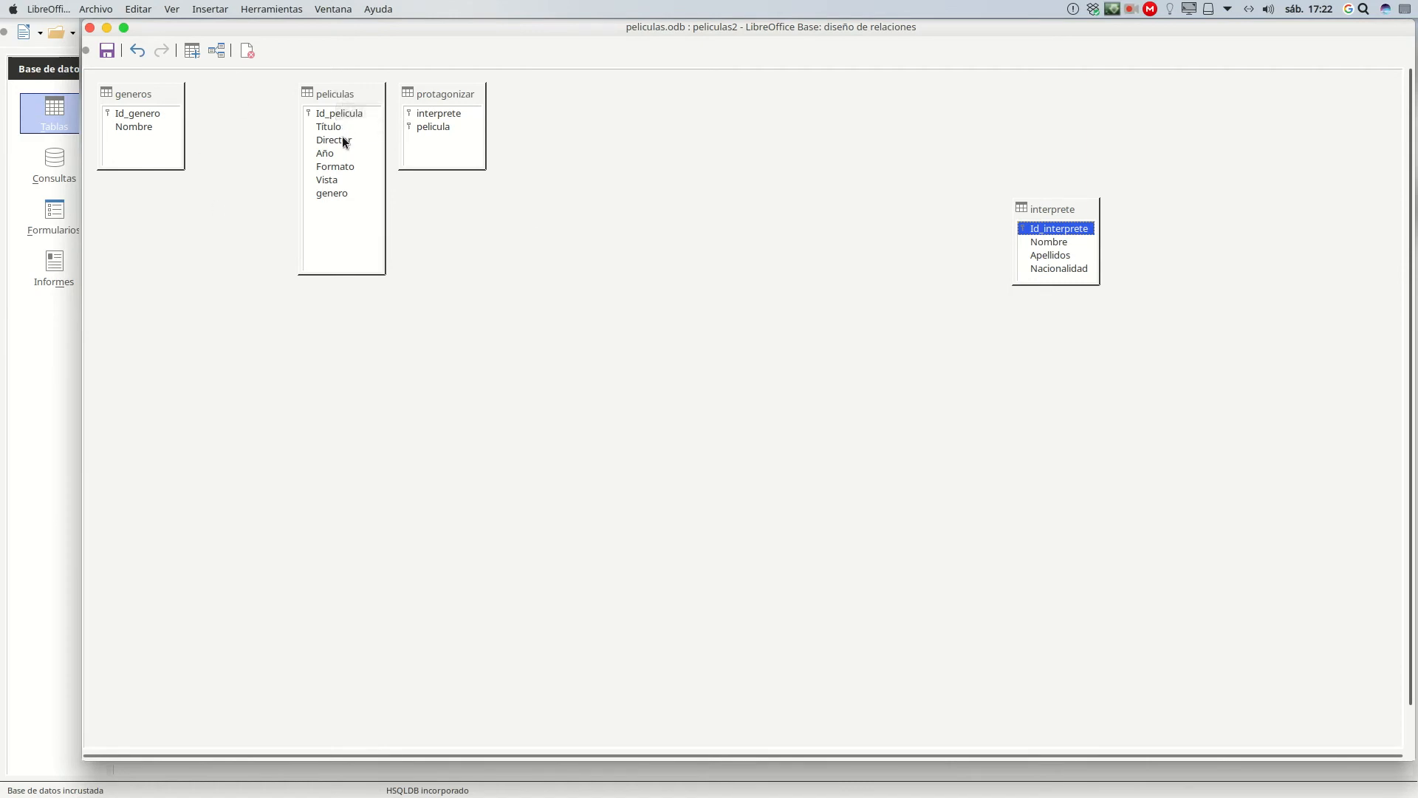
click(333, 192)
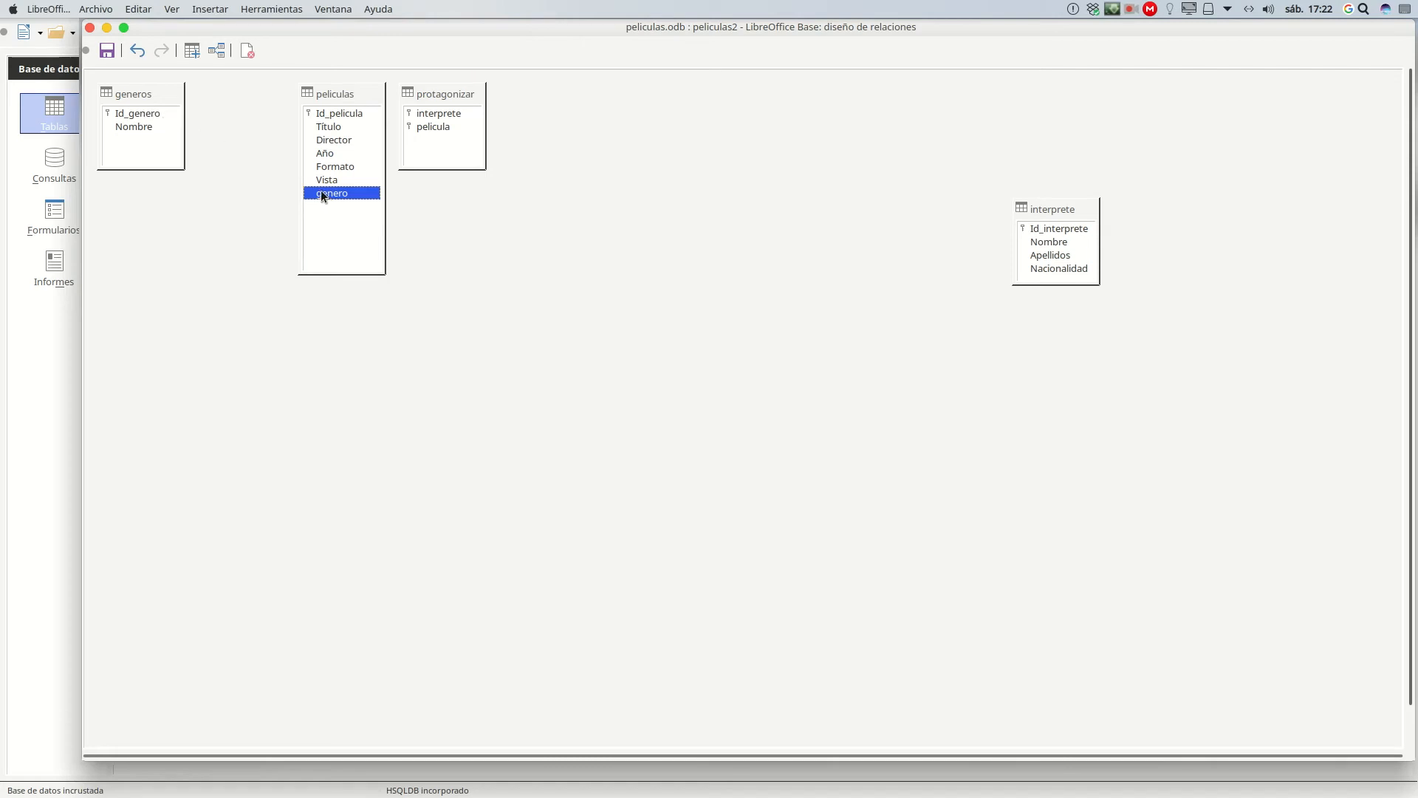
click(146, 114)
click(322, 192)
click(152, 112)
click(325, 195)
drag(334, 192, 263, 180)
drag(172, 110, 149, 107)
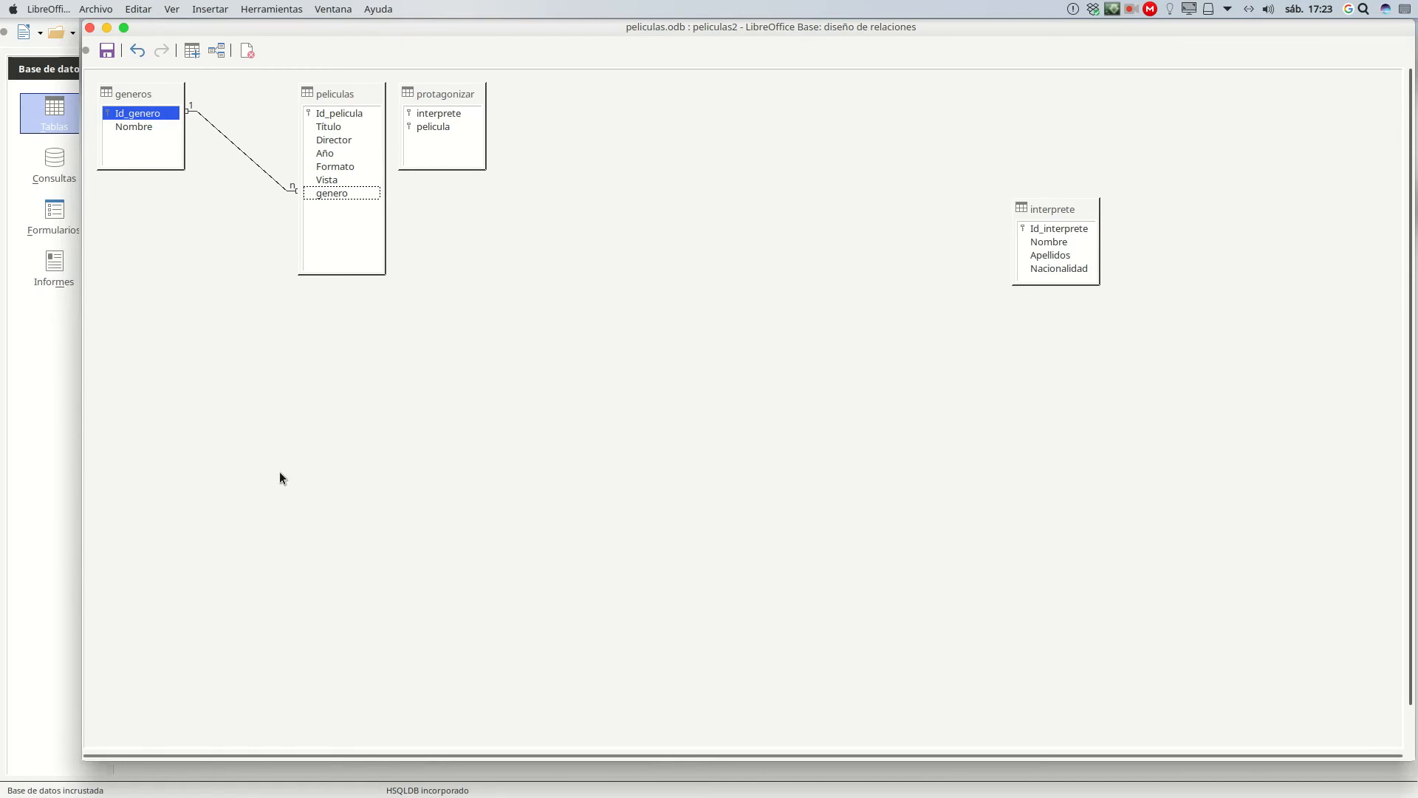
click(325, 192)
- Space out protagonizar and interprete, and relate protagonizar's interprete field to Id_interprete and its pelicula field to Id_pelicula in peliculas
drag(439, 114, 613, 116)
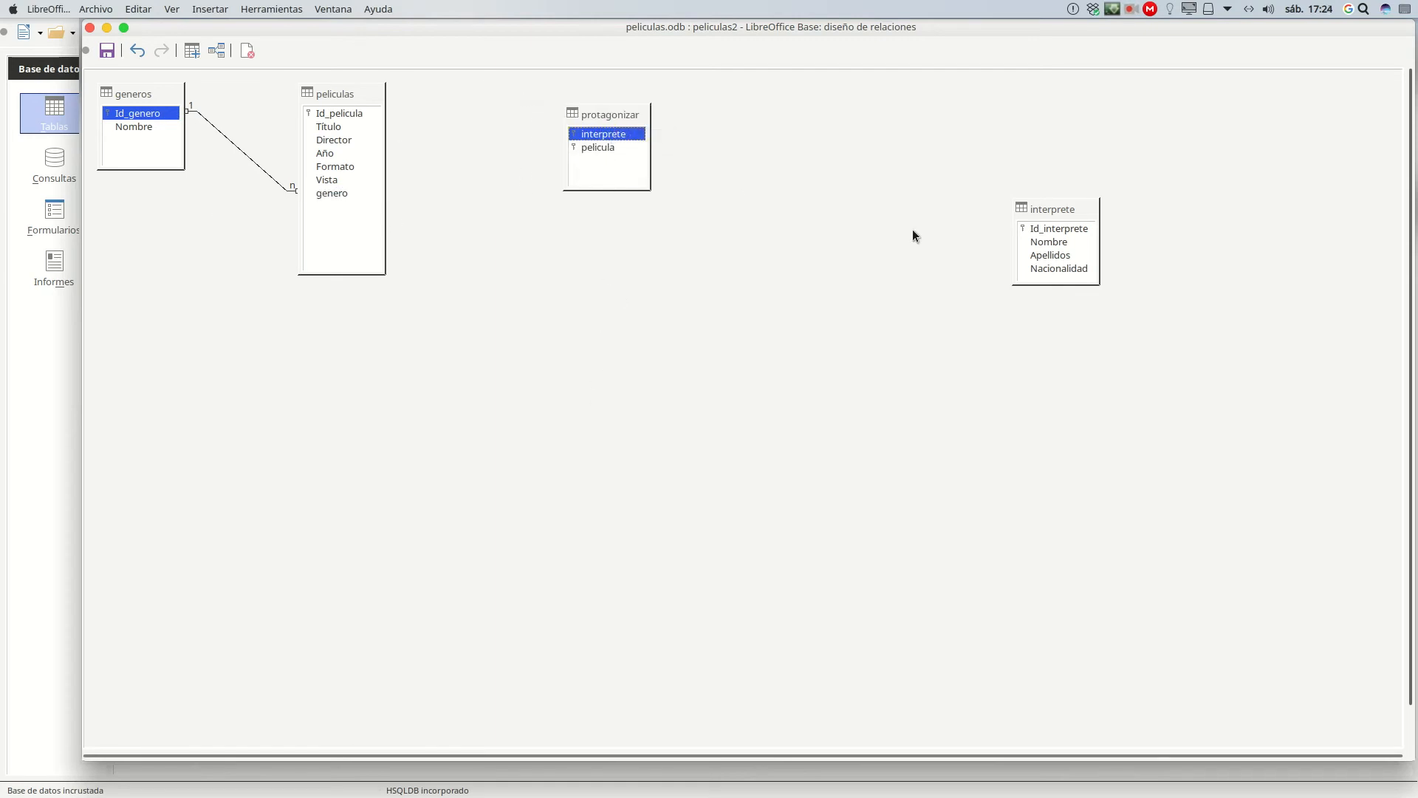
drag(1058, 207, 825, 119)
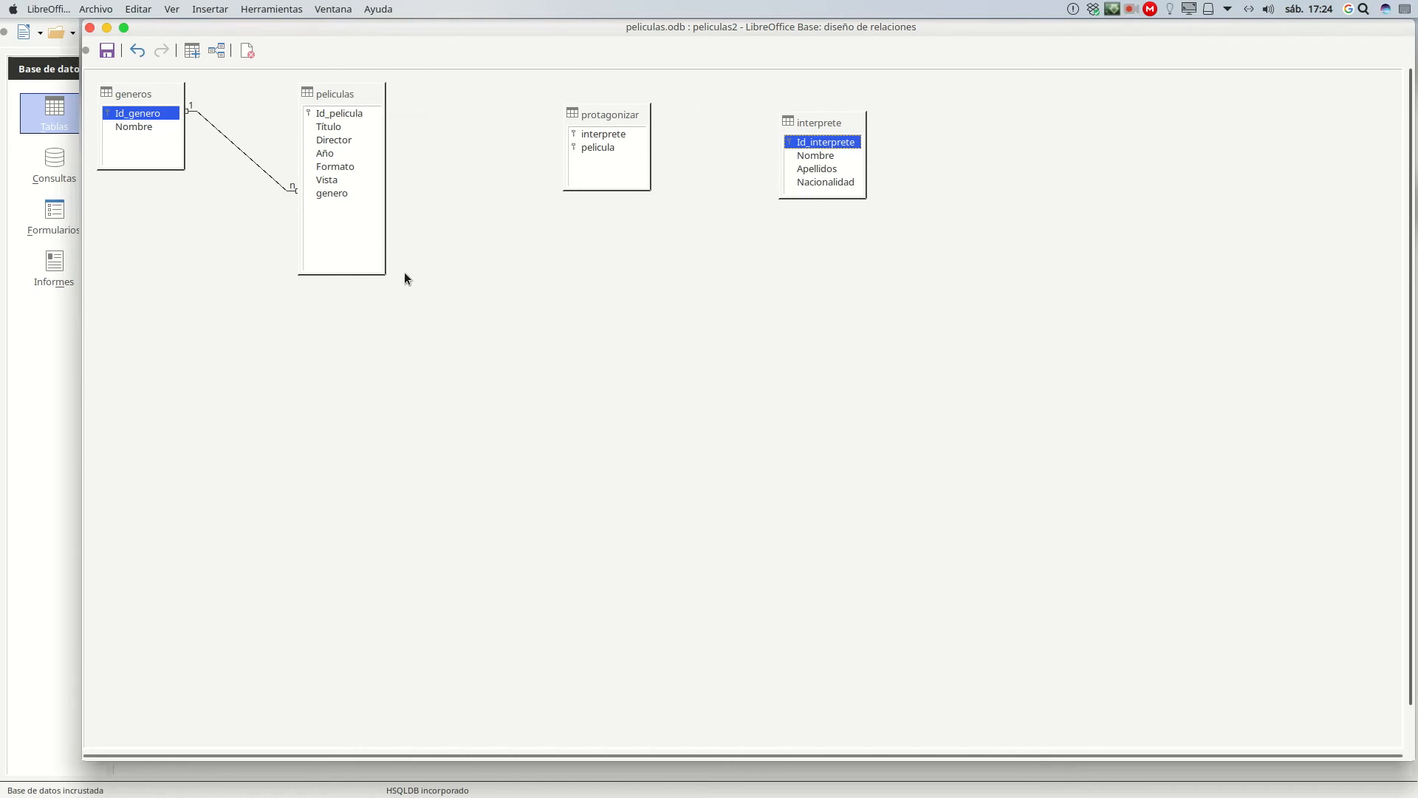
click(614, 133)
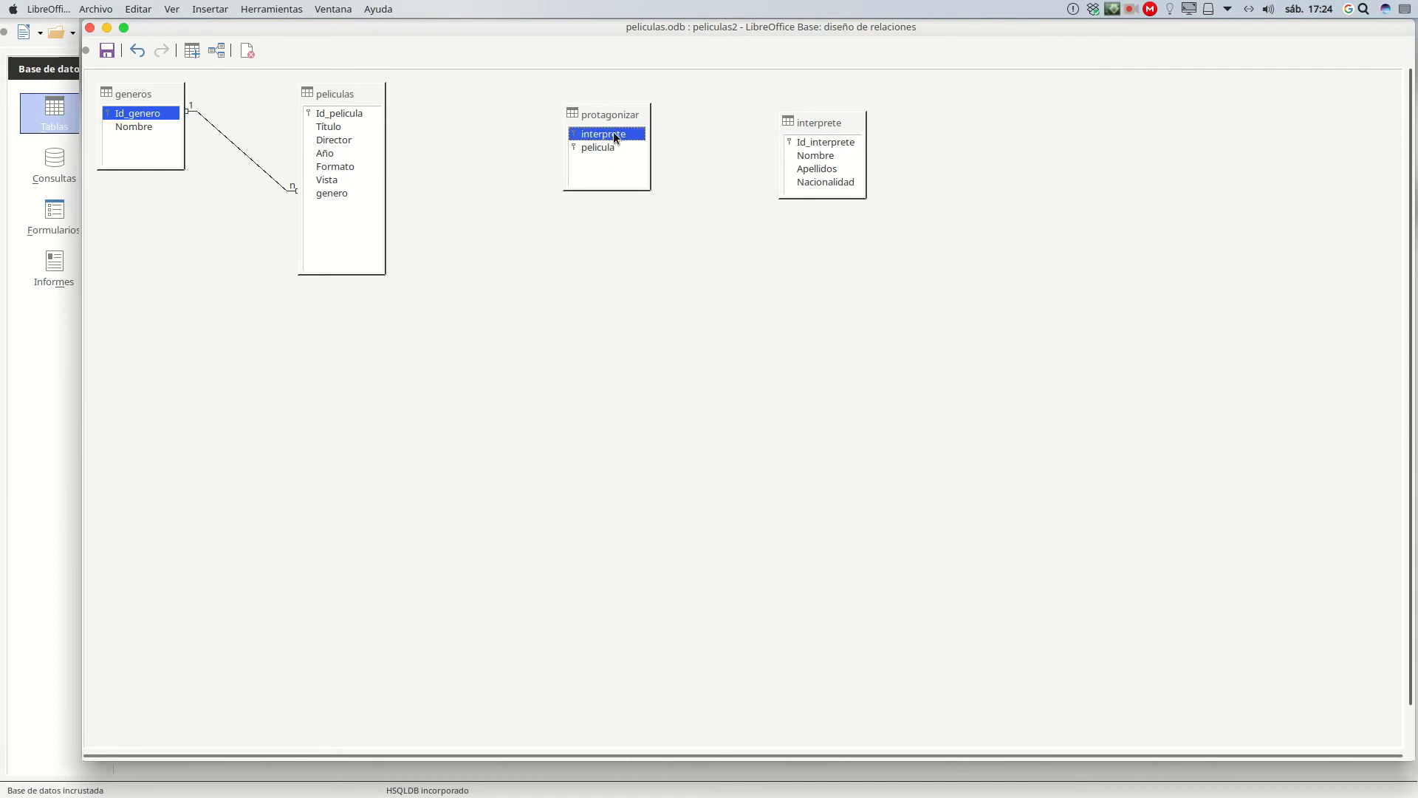
drag(613, 135, 811, 143)
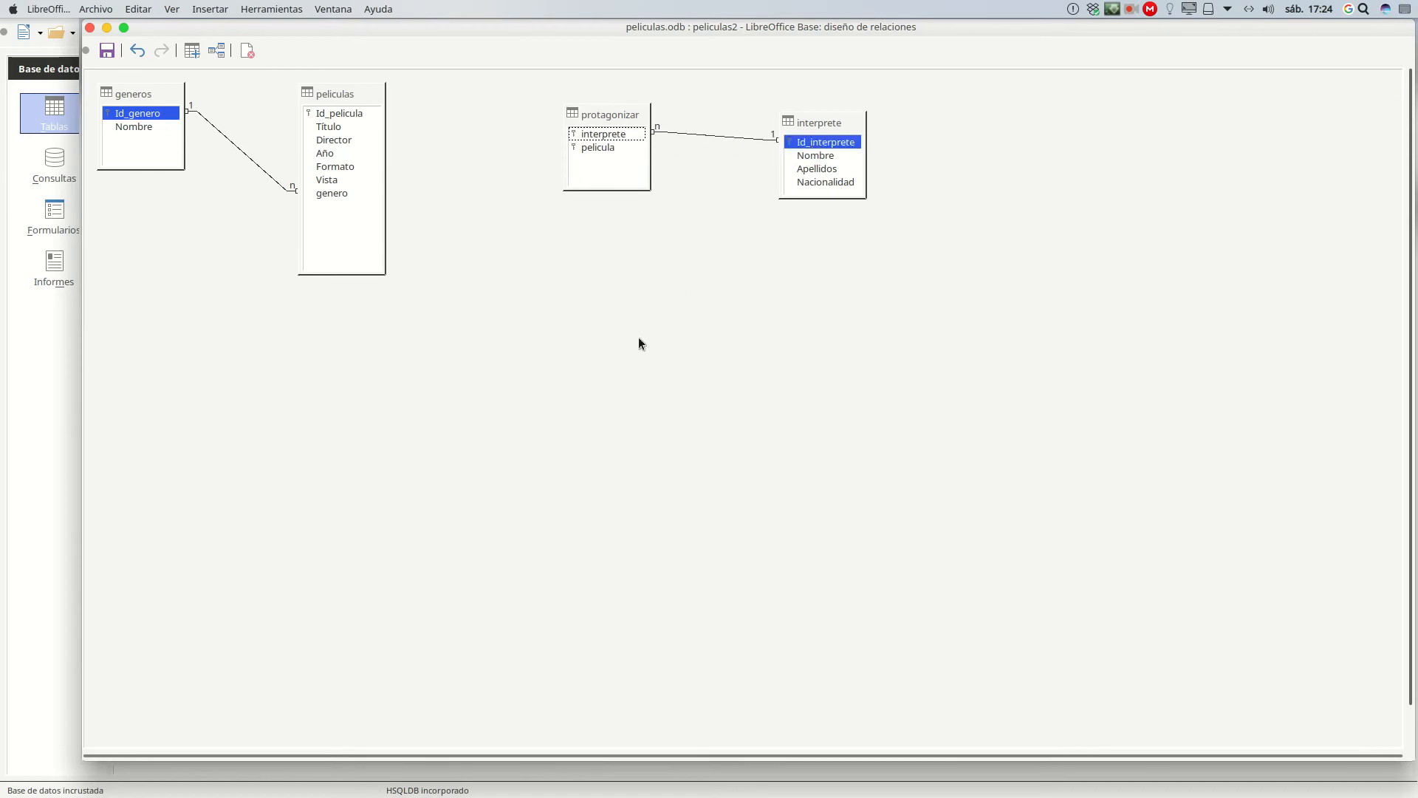
drag(593, 147, 357, 112)
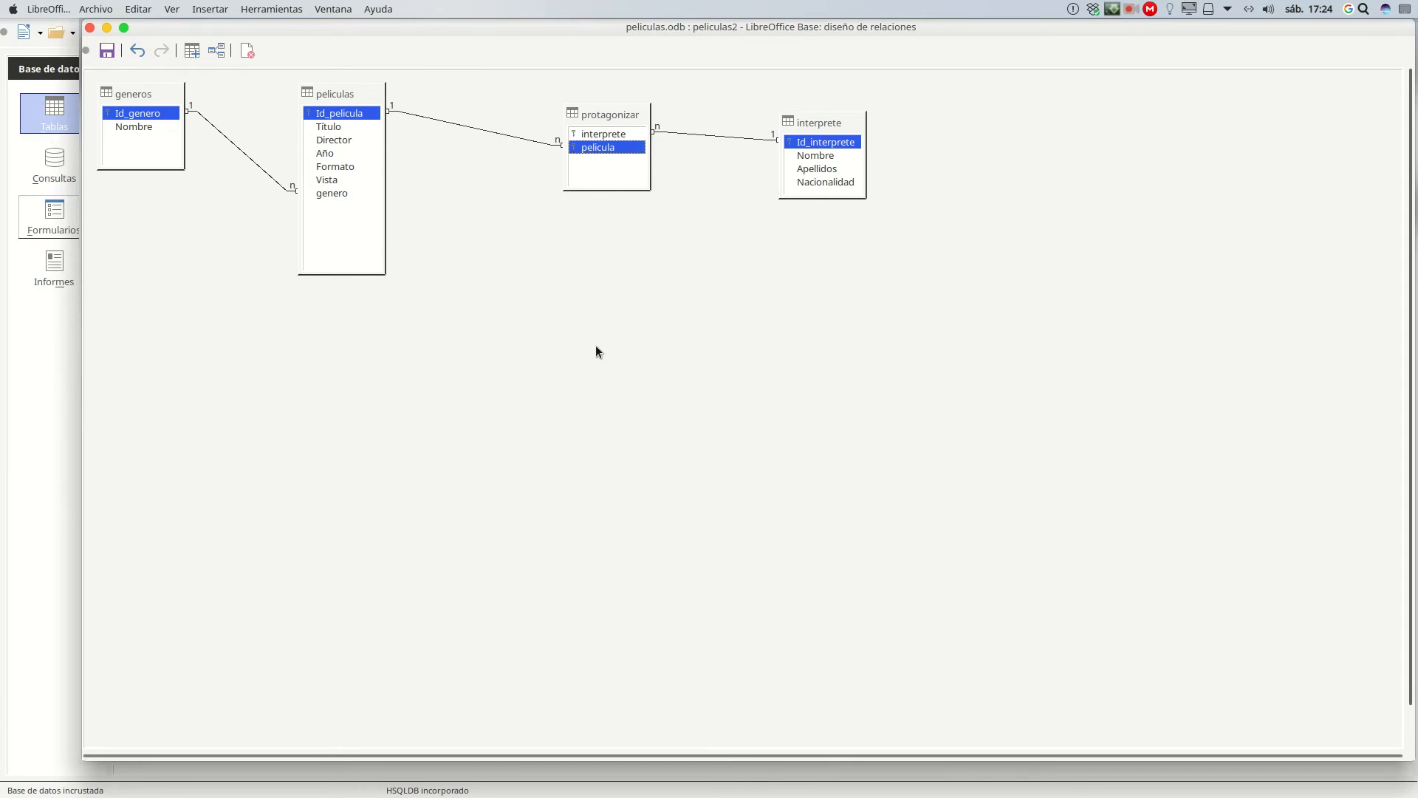
- Configure the update option of the relation between peliculas and generos, with Definir NULL as its deletion option
click(240, 150)
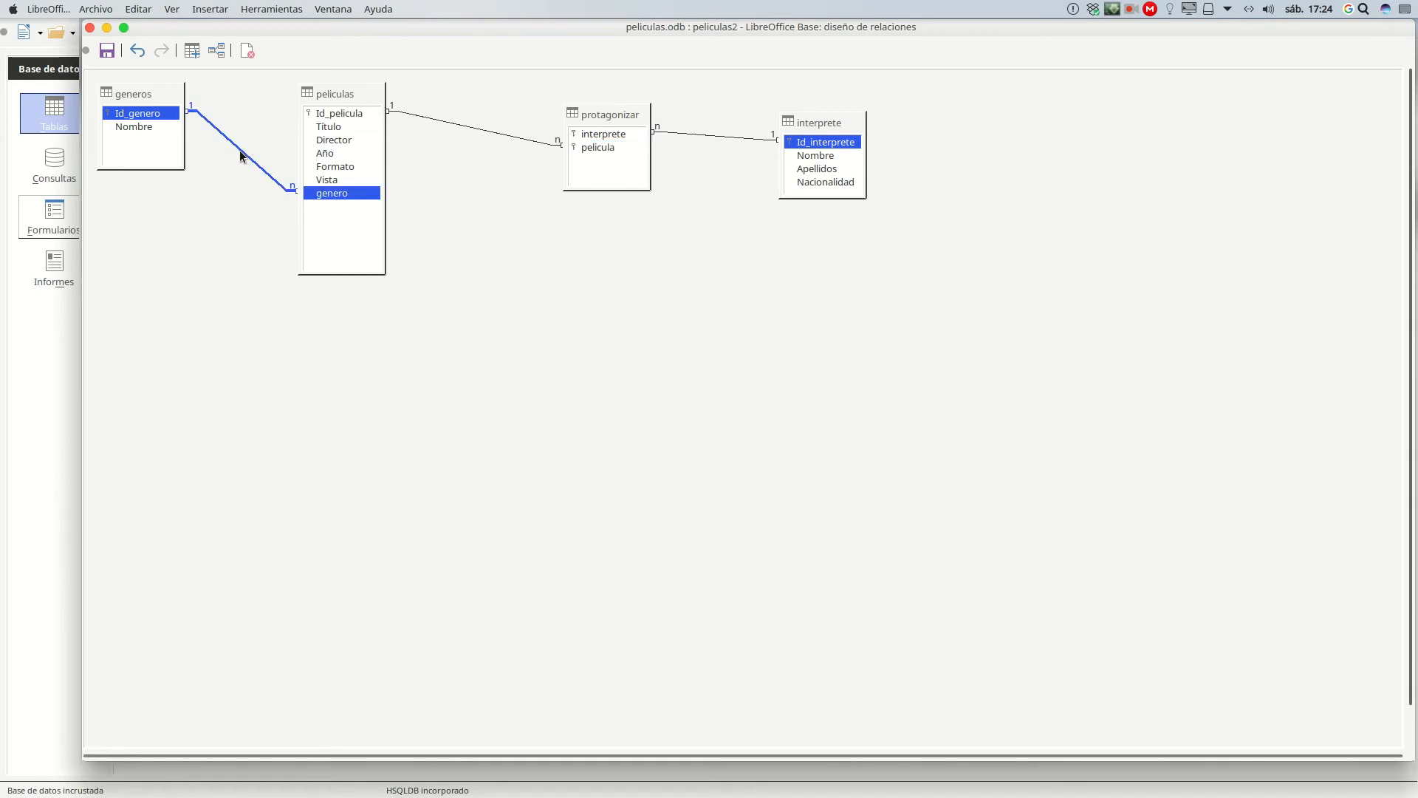
double_click(239, 149)
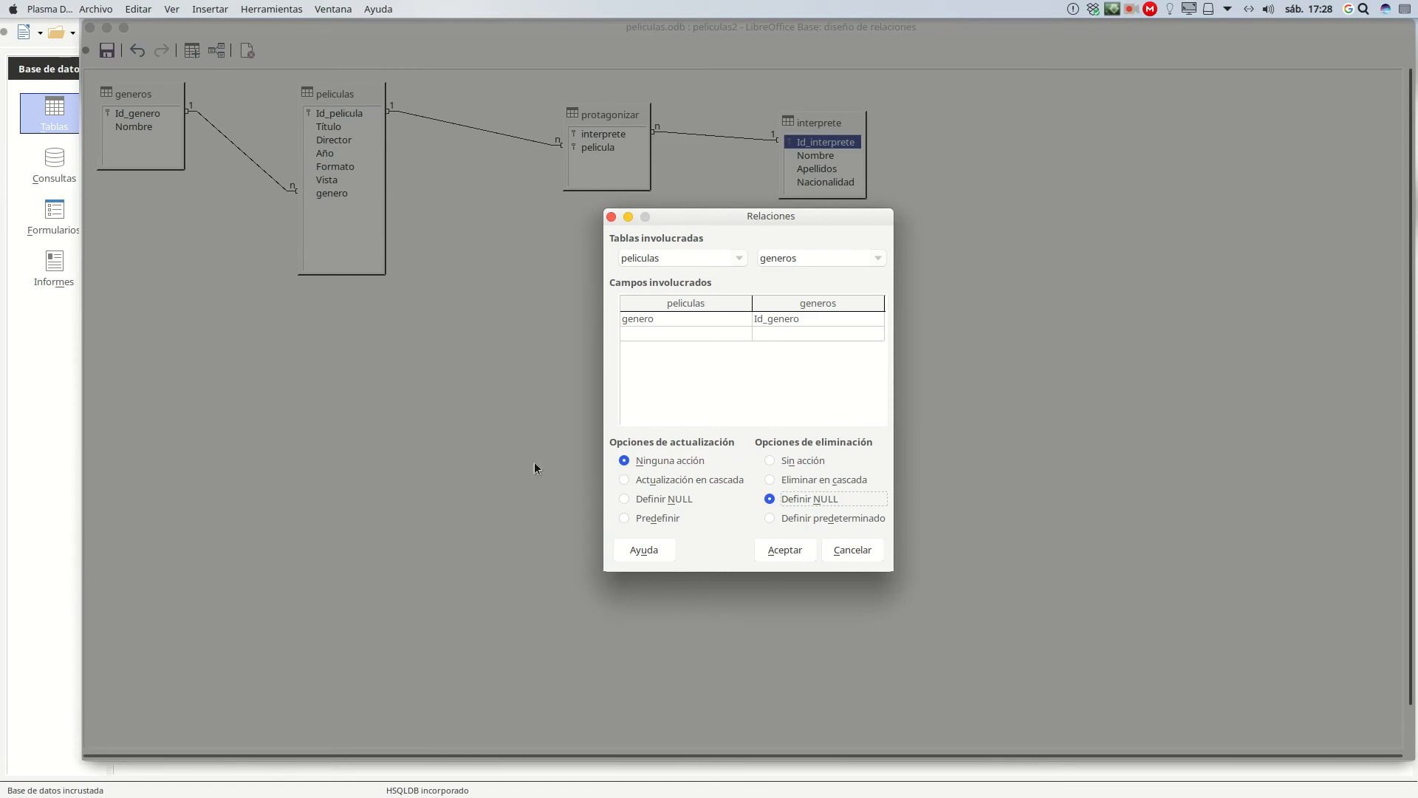
click(652, 461)
click(783, 550)
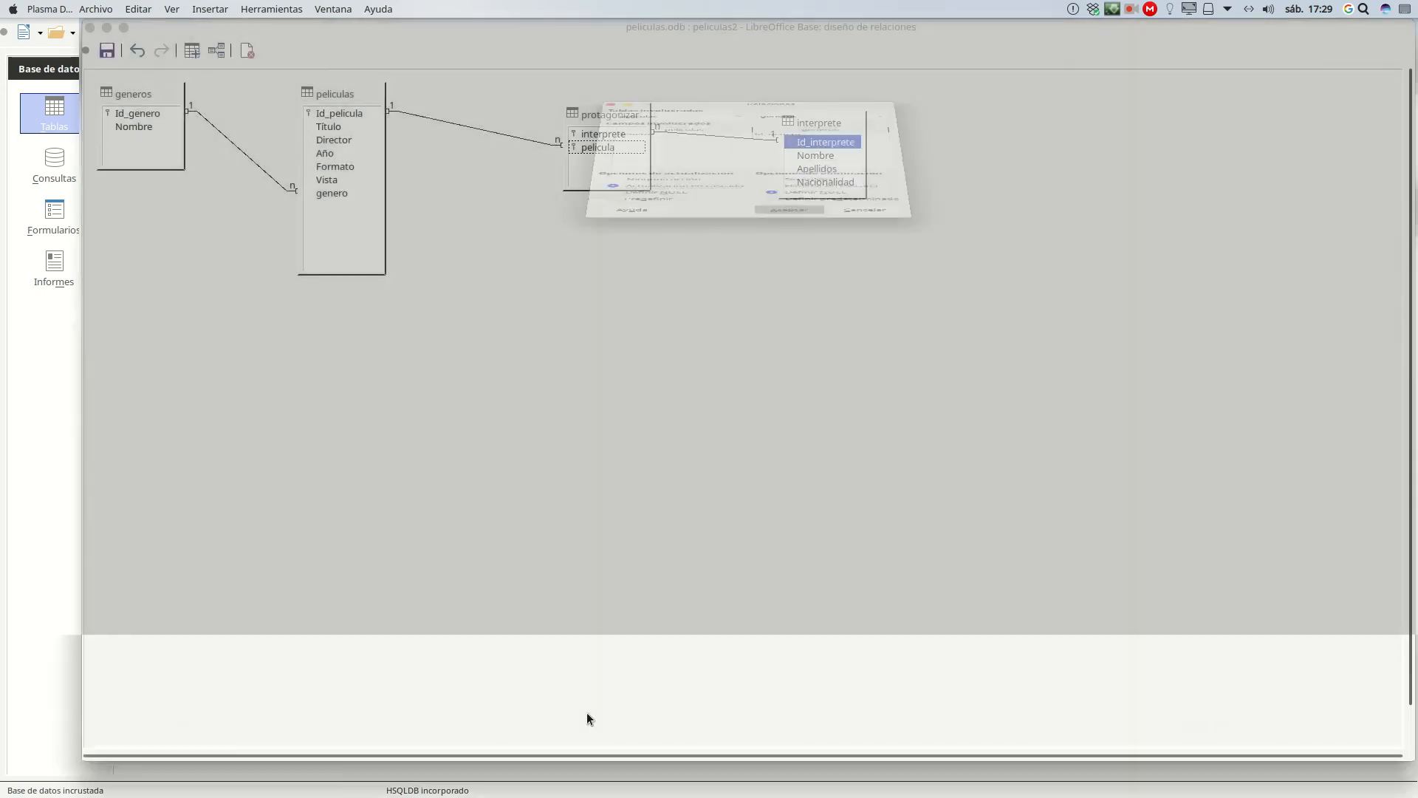
- Set the relation between protagonizar and peliculas to Actualización en cascada and Eliminar en cascada
click(475, 131)
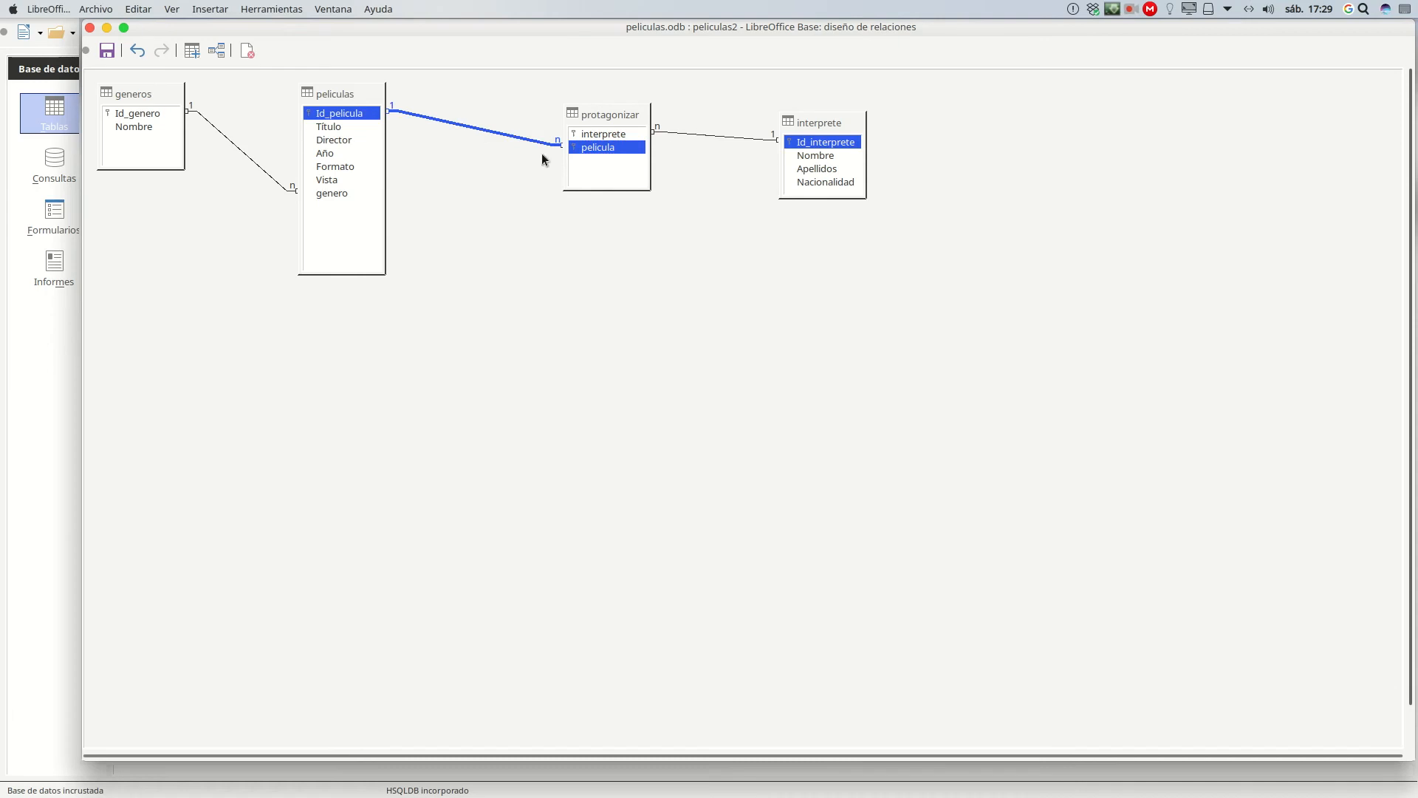
double_click(491, 132)
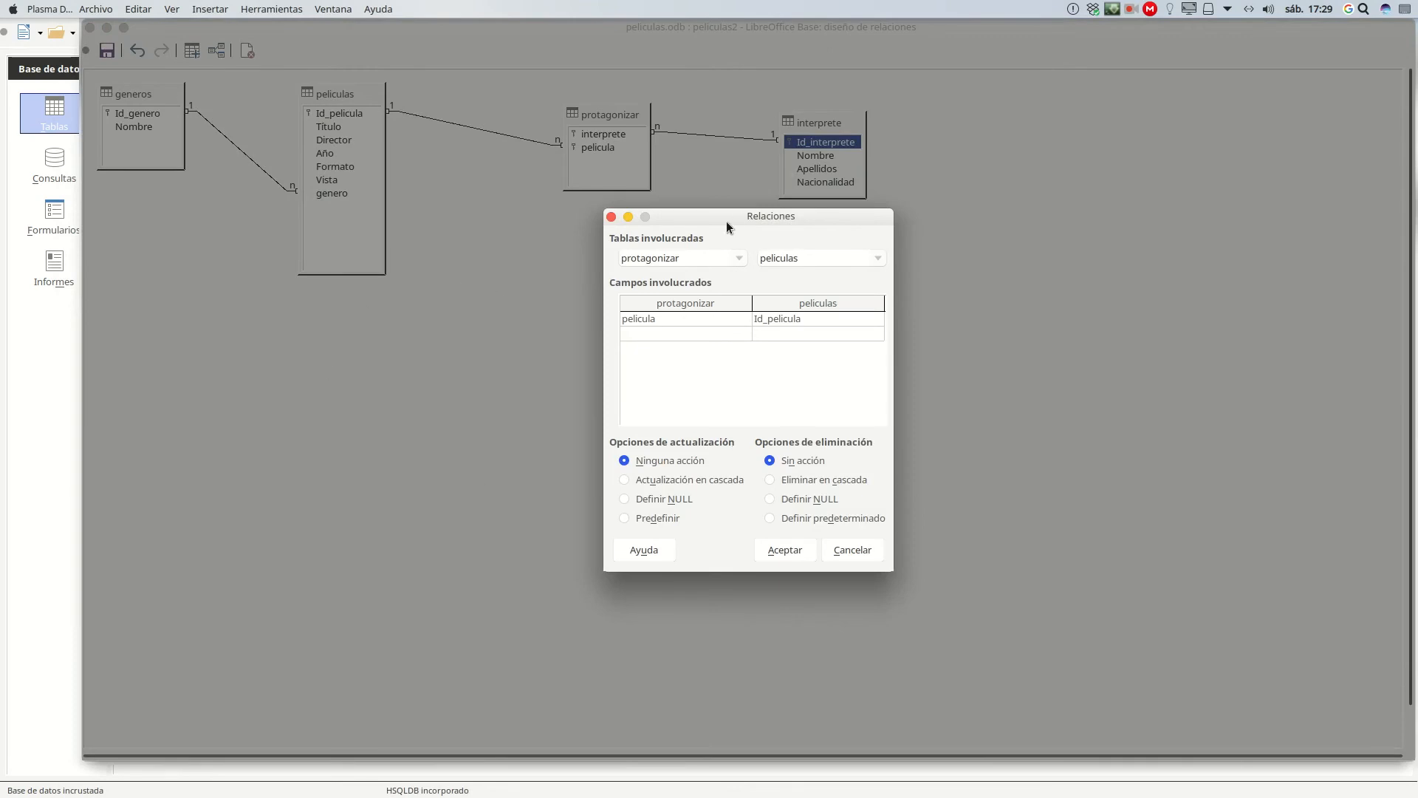
drag(725, 216, 728, 261)
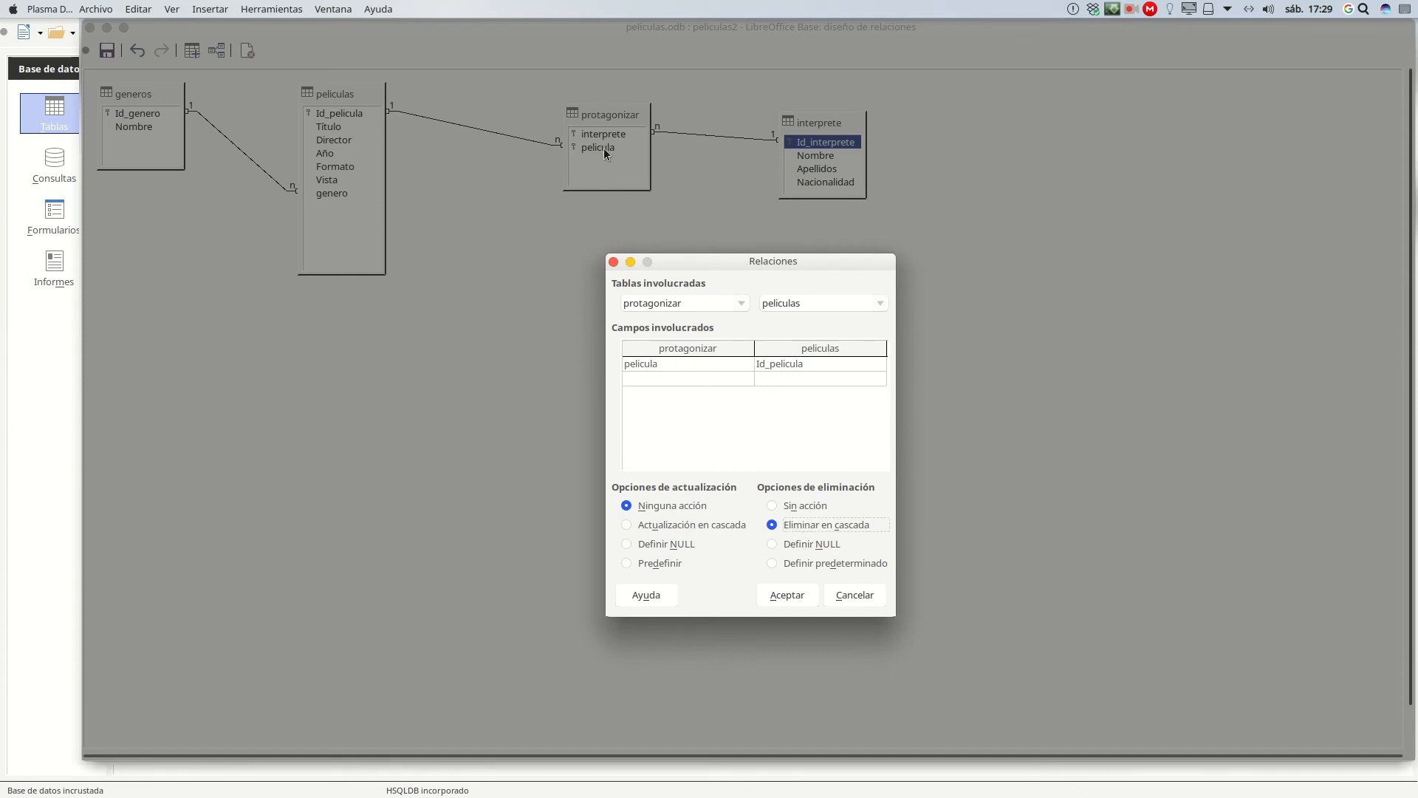
click(656, 526)
click(776, 595)
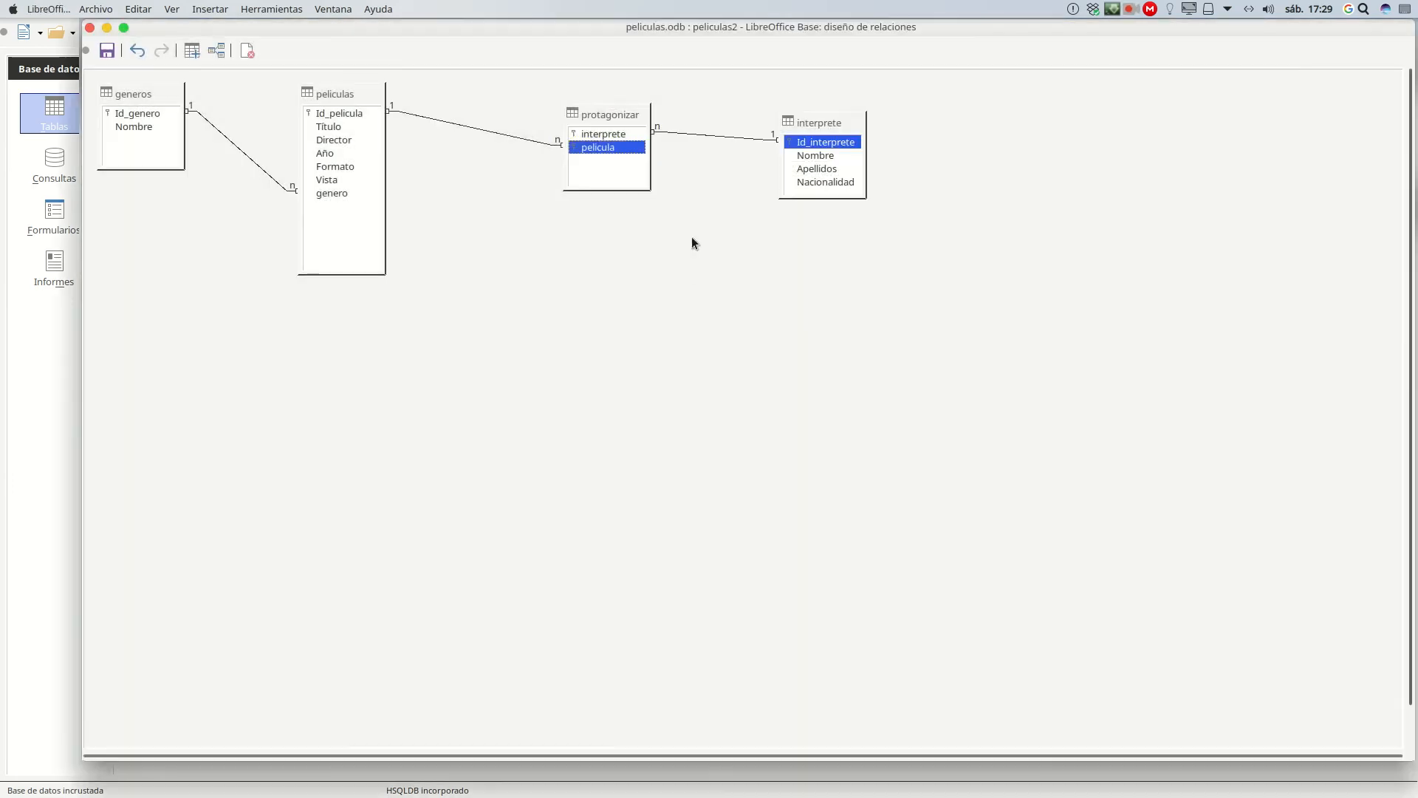
- Set the protagonizar–interprete relation to Actualización en cascada and Eliminar en cascada, and close the relationship design, saving the changes
double_click(708, 135)
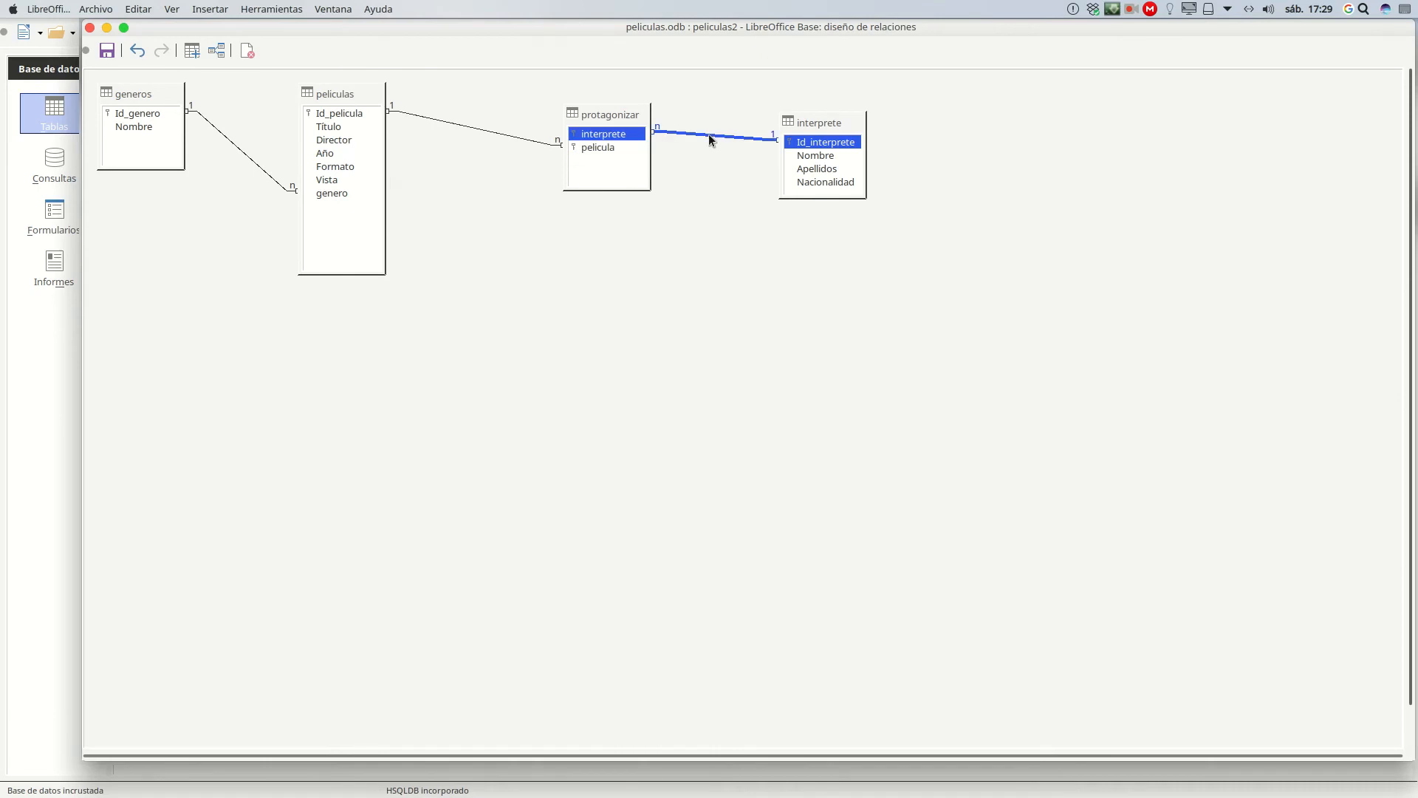
click(686, 480)
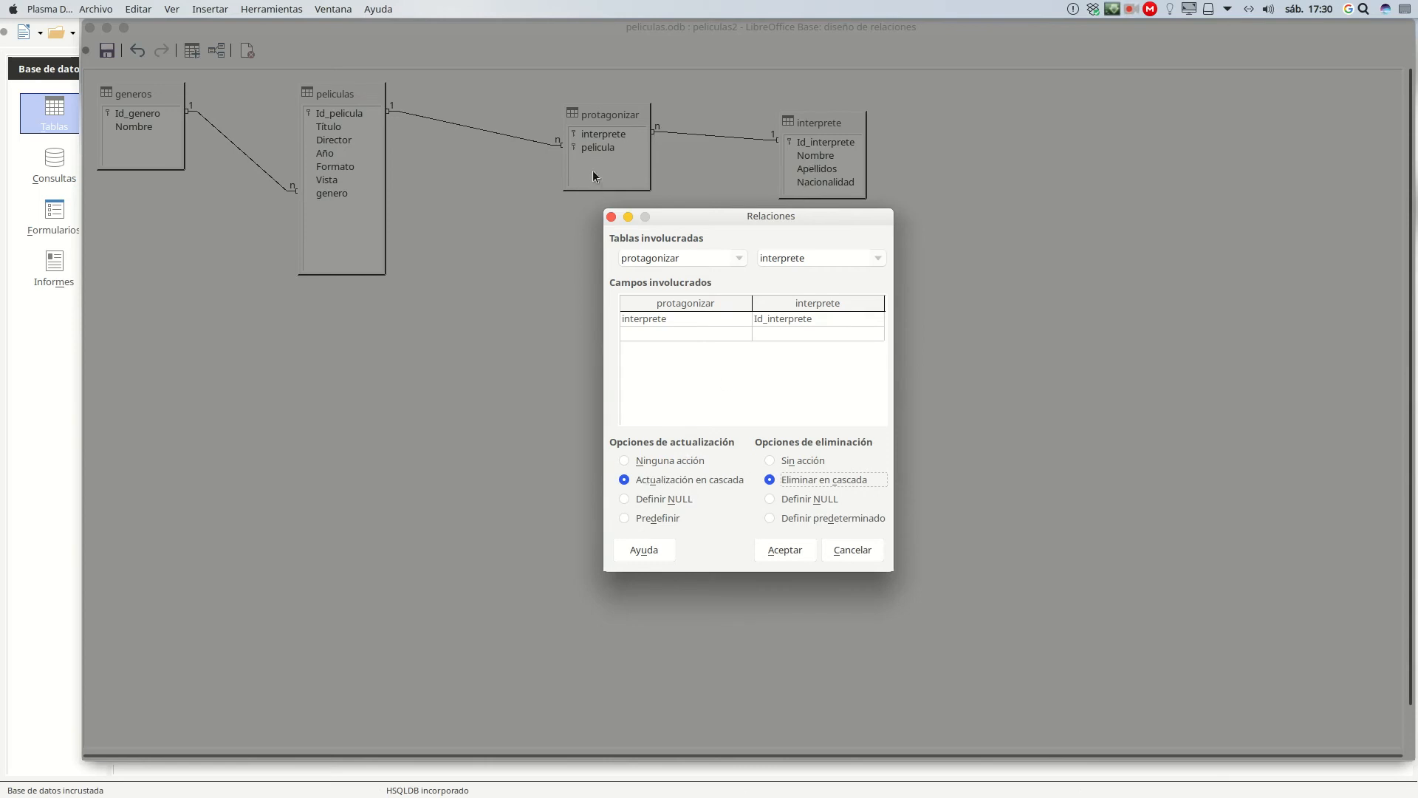
click(785, 551)
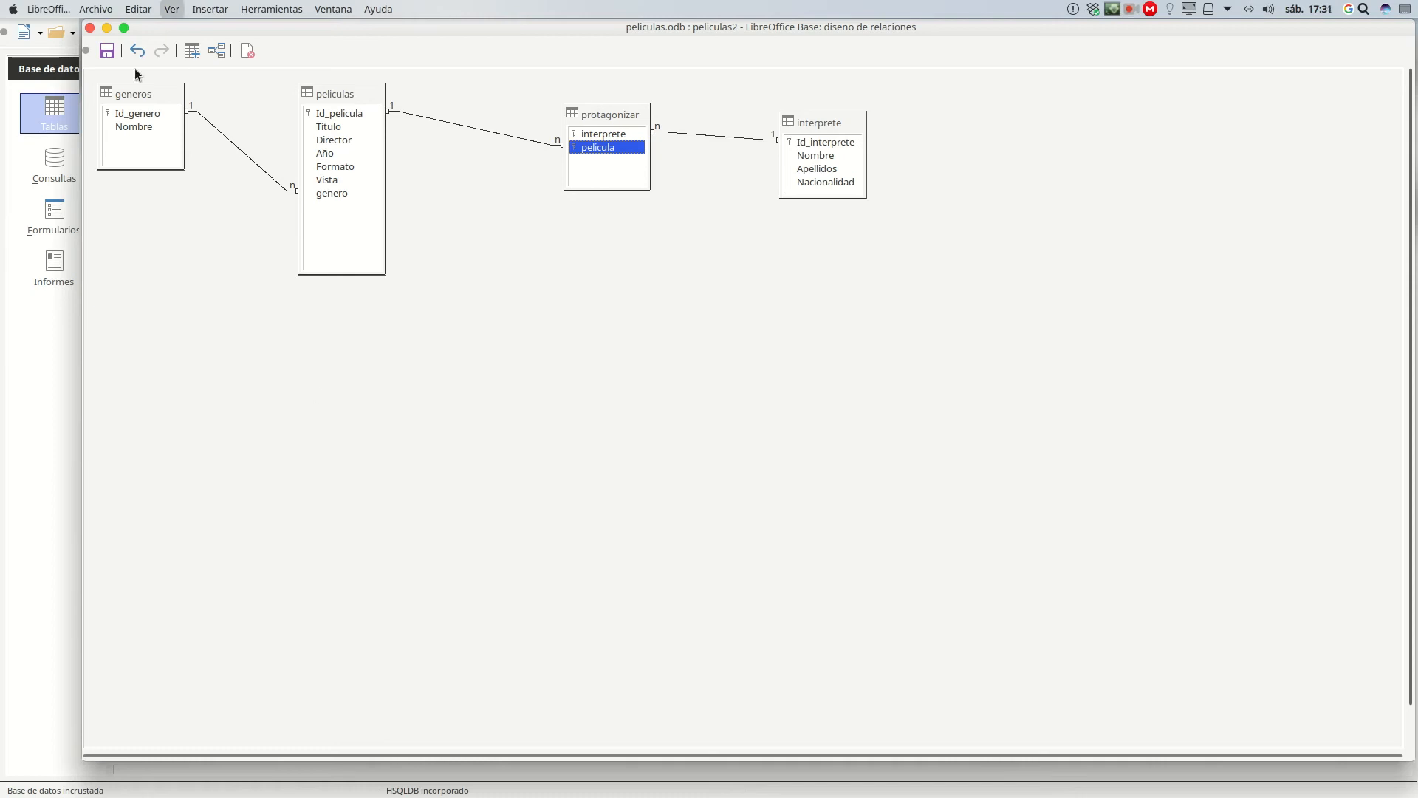
click(90, 28)
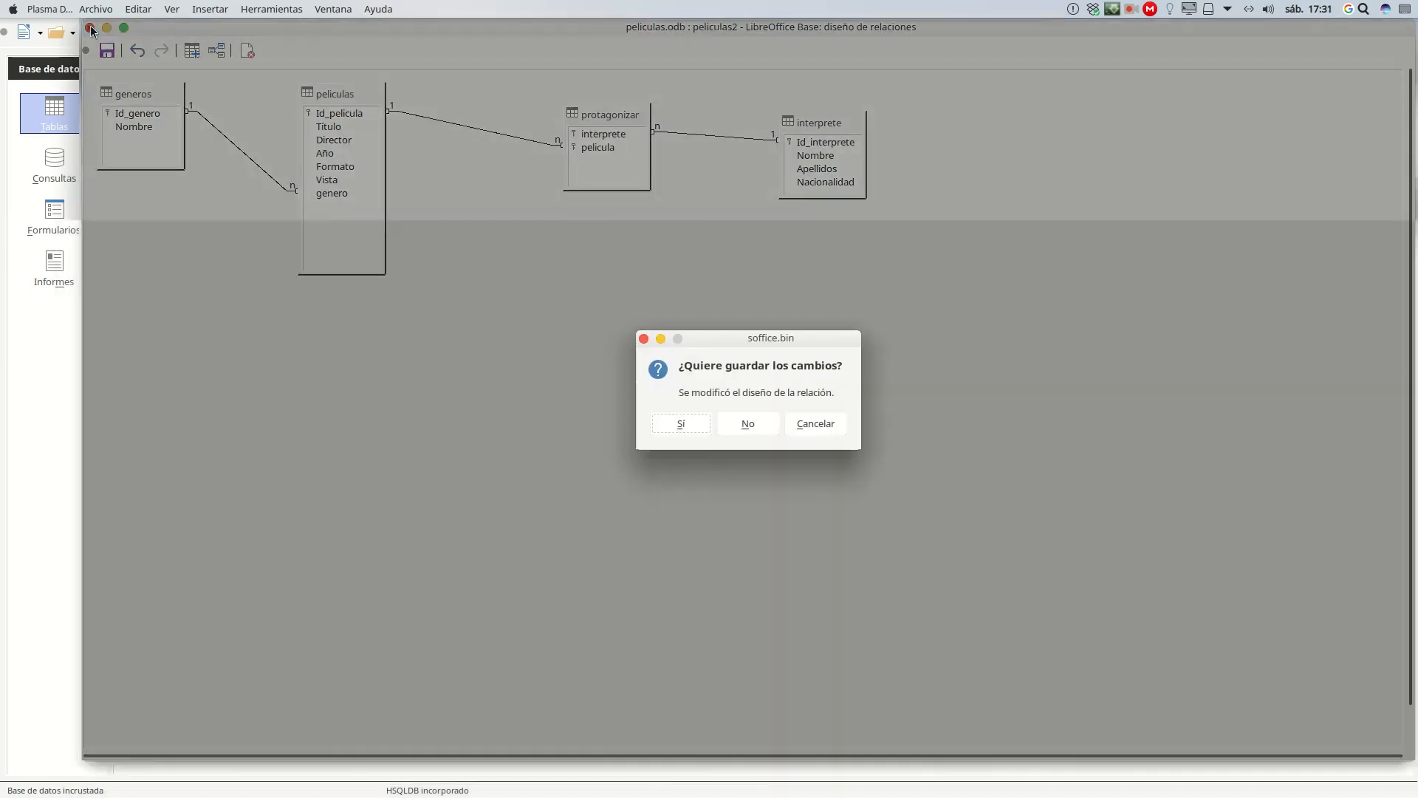
click(685, 423)
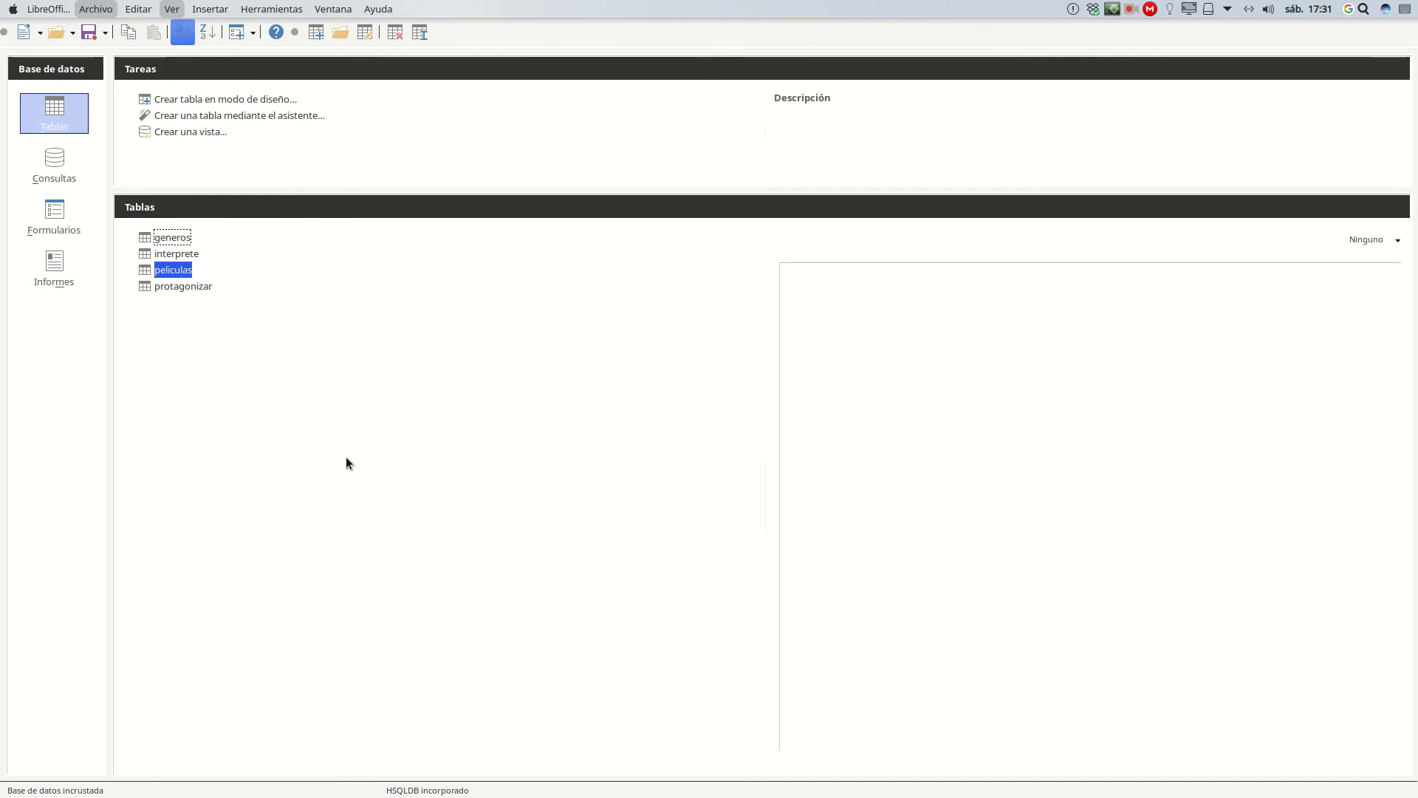
- Open the generos table, enter Ciencia-Ficción as the first Nombre, and widen the Nombre column
click(167, 240)
double_click(167, 239)
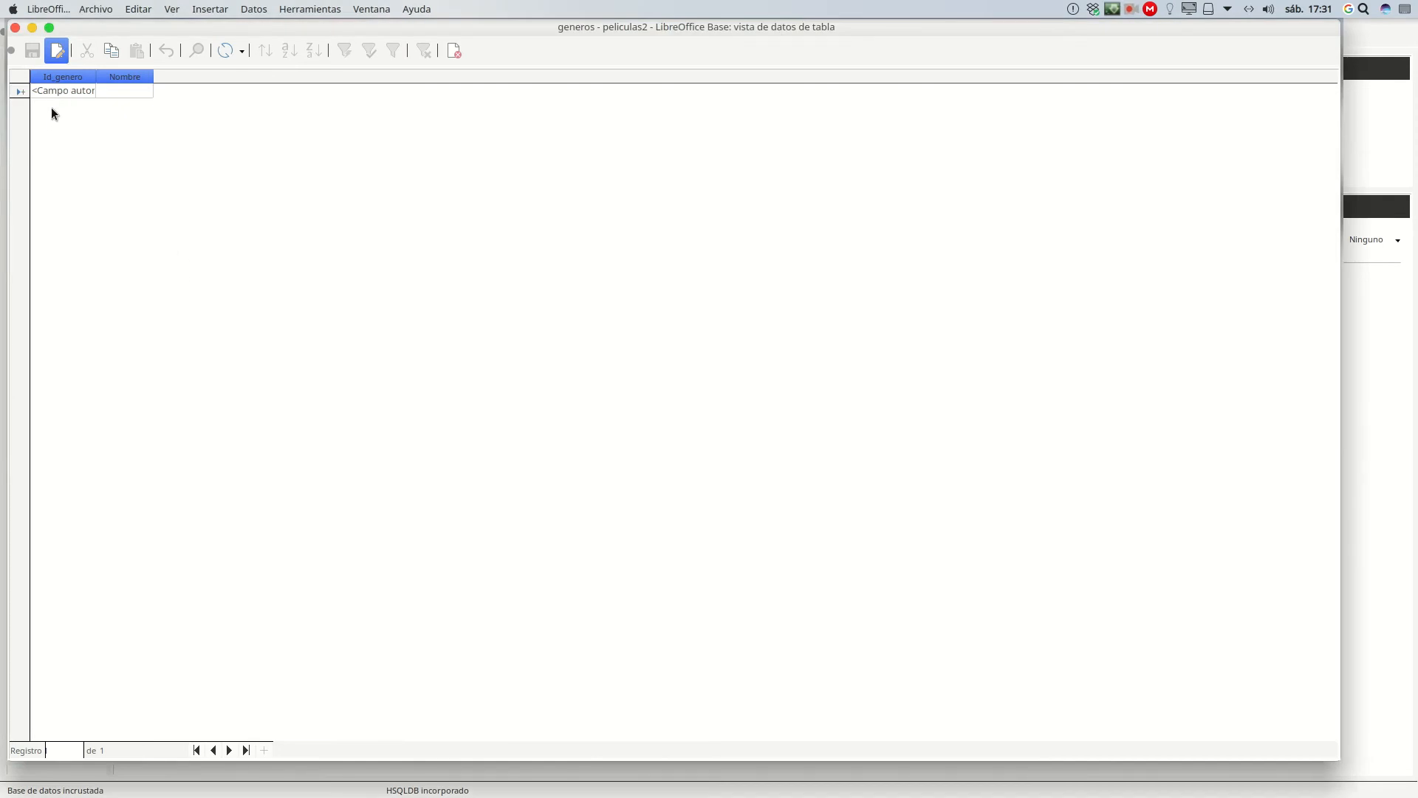
click(115, 94)
text(Ciencia)
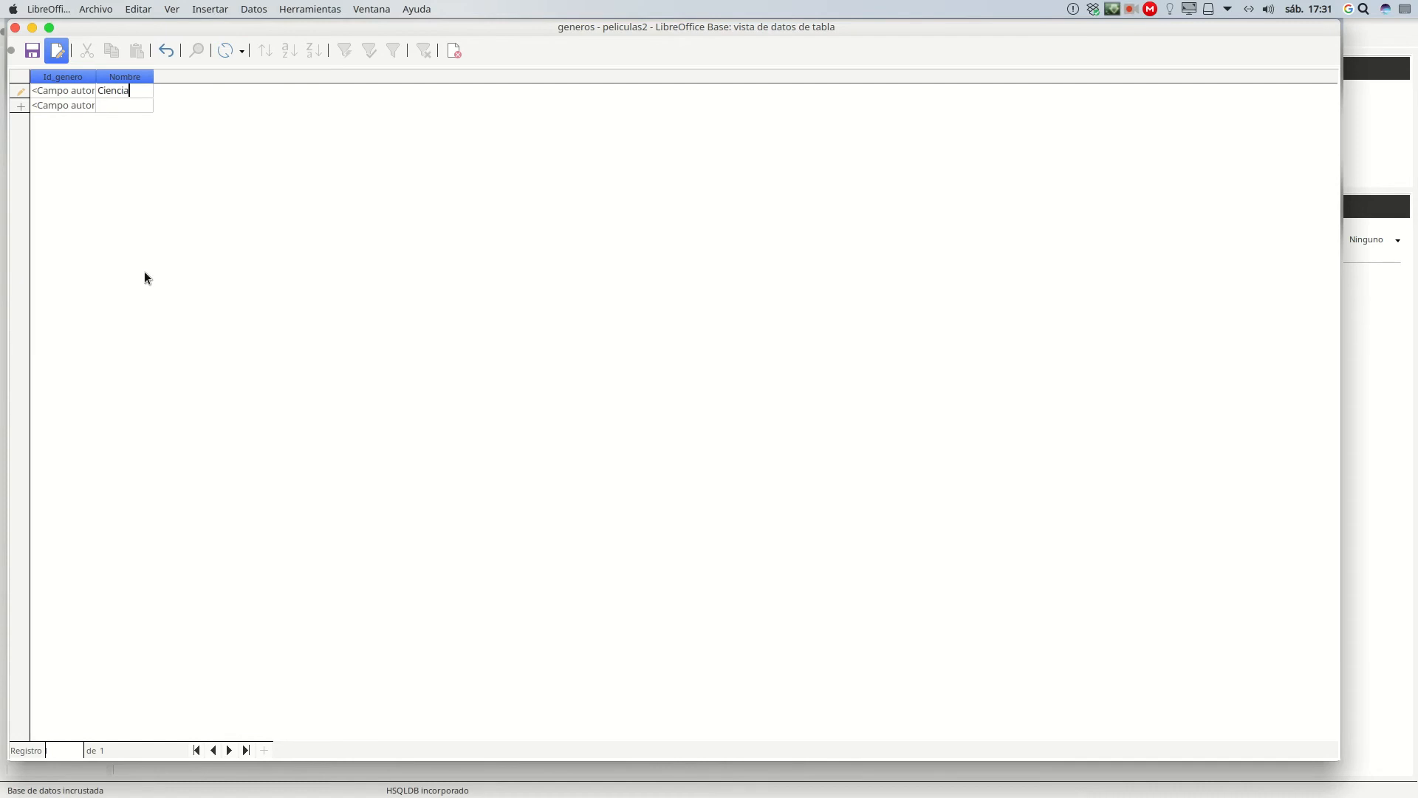
text(-Ficción)
drag(154, 77, 208, 77)
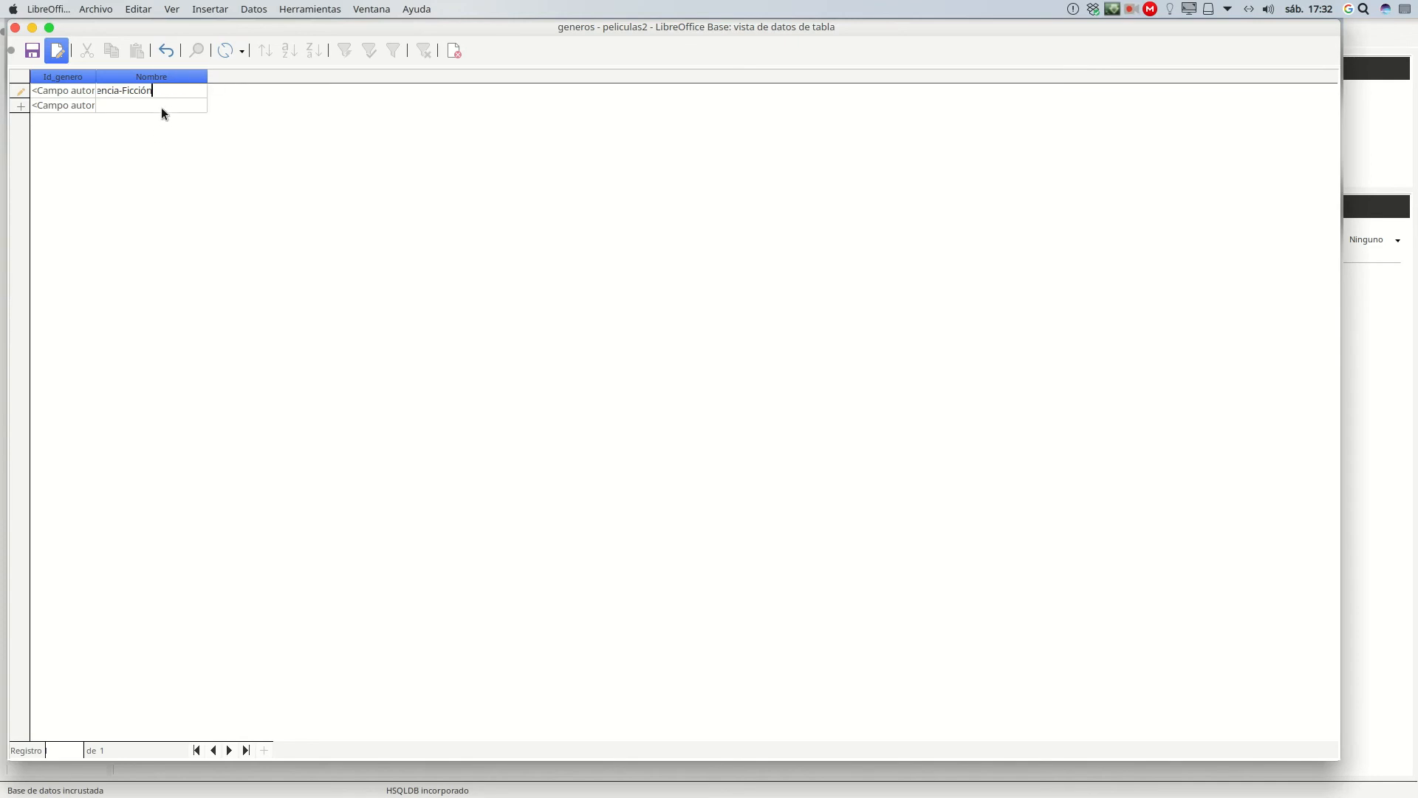
- Add Aventuras and Histórico as the second and third genres in generos
click(185, 105)
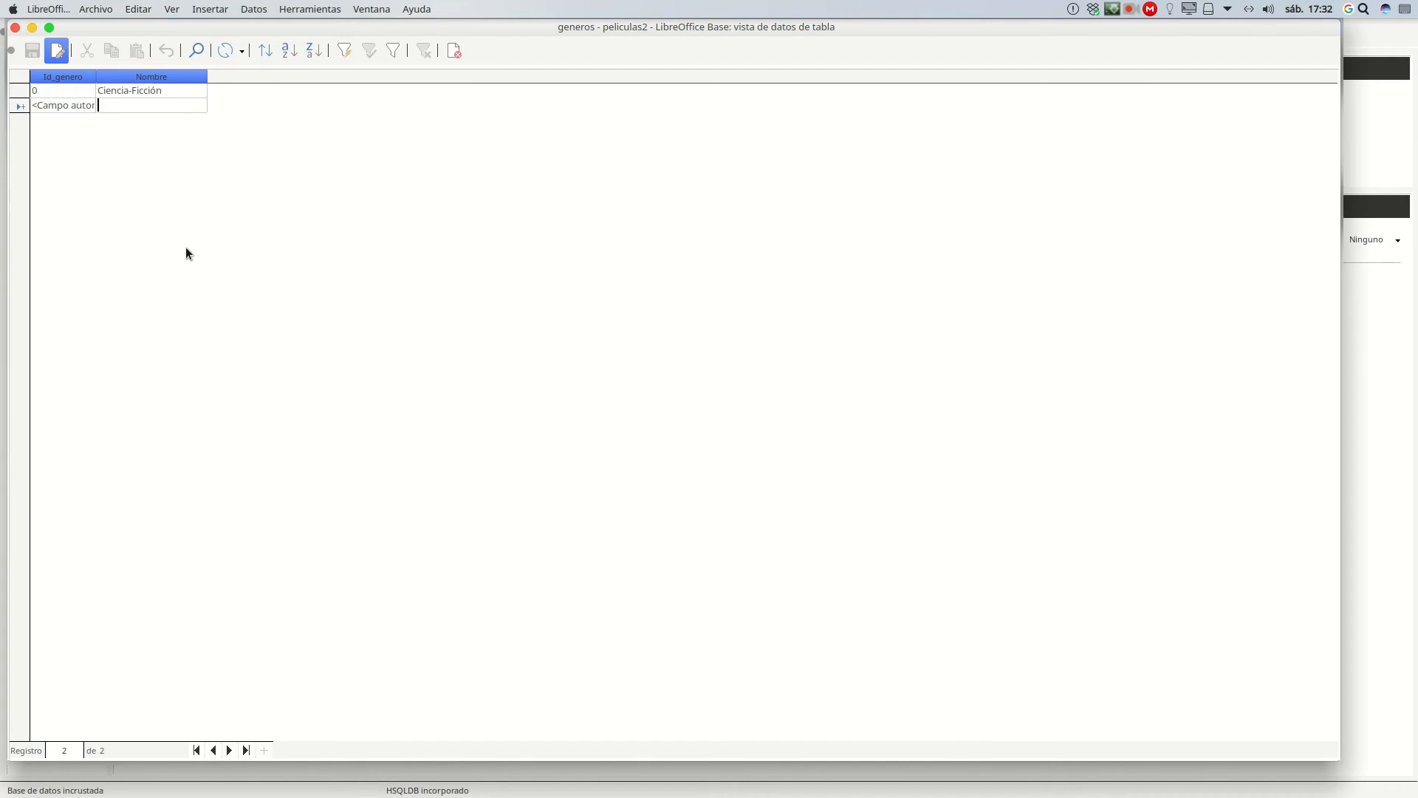
text(Av)
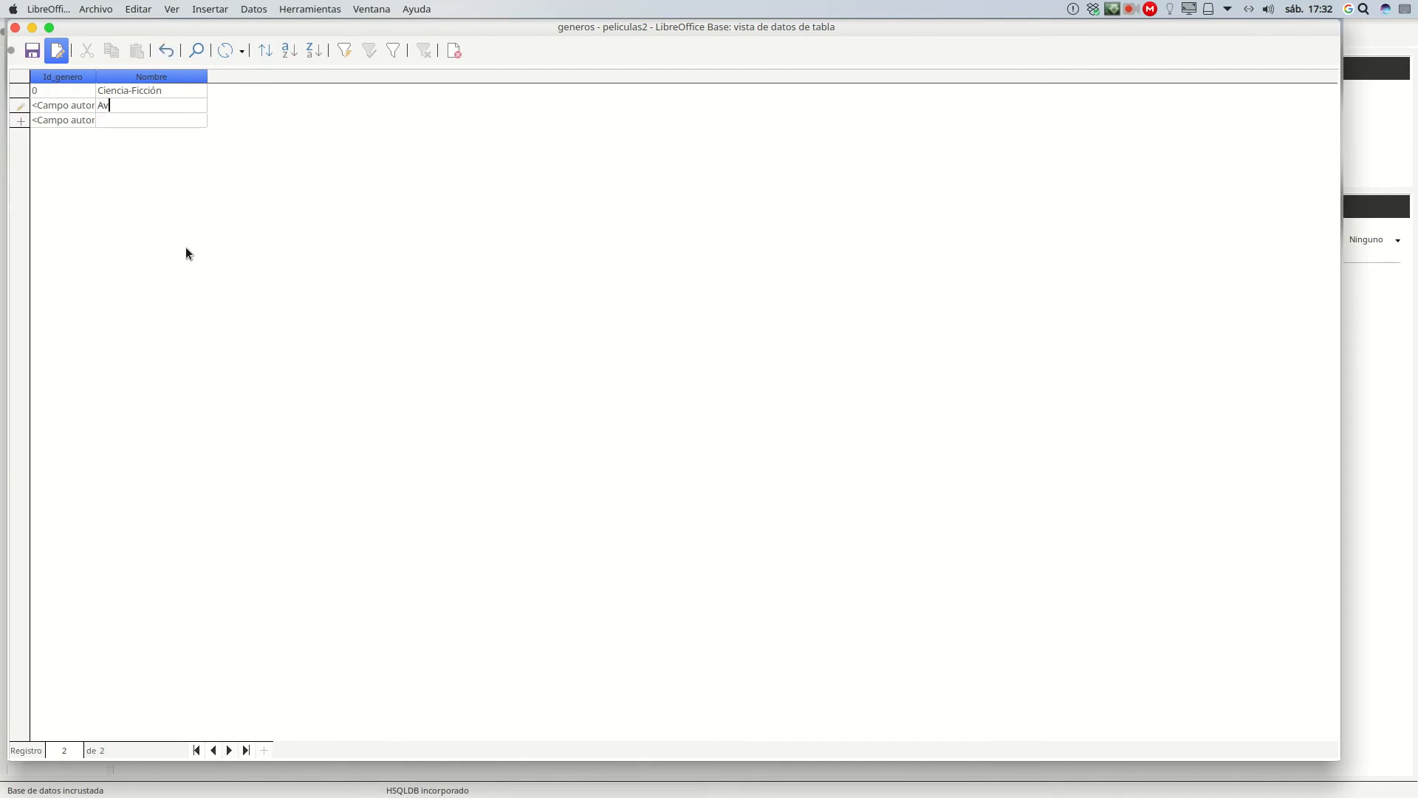
text(enturas)
key(Return)
click(151, 119)
text(Hist)
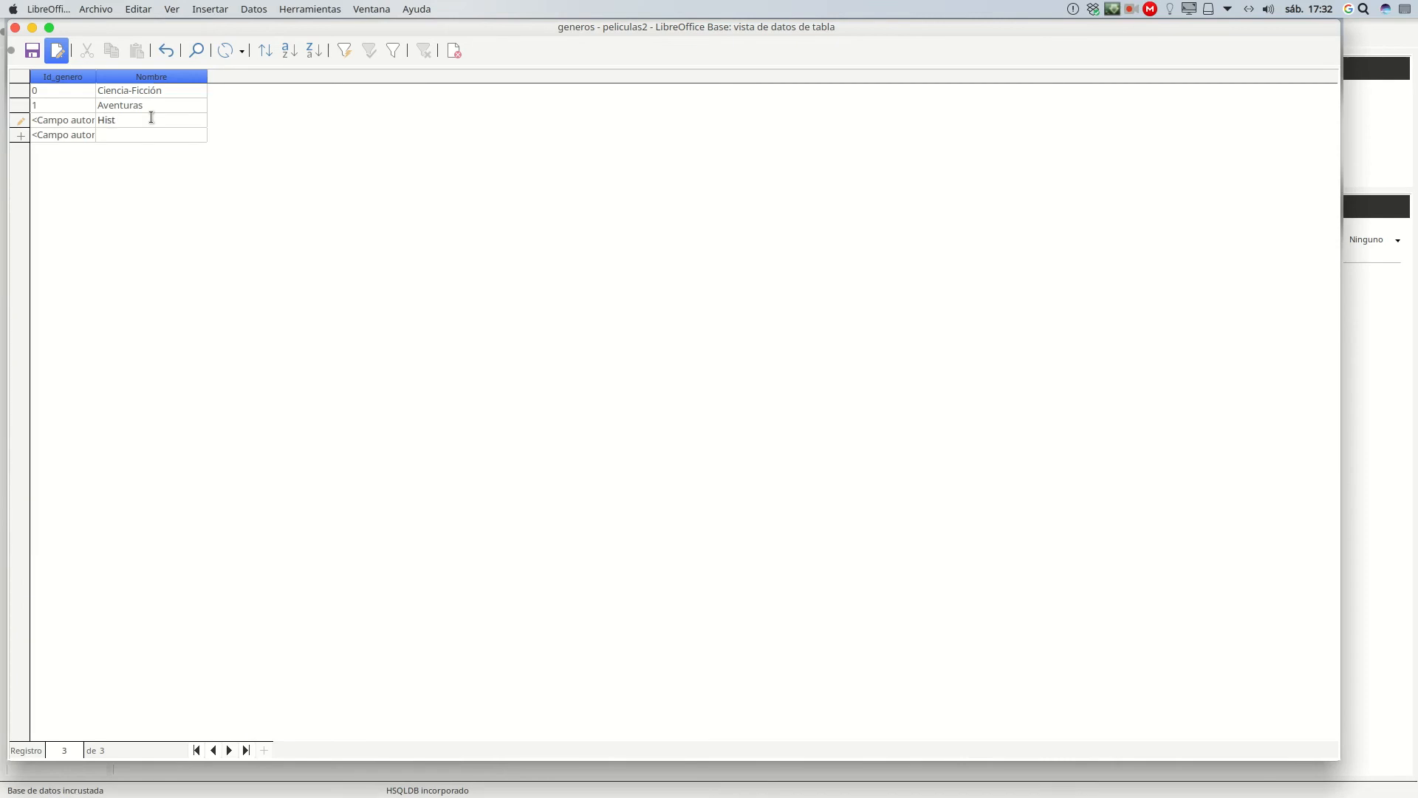
text(órico)
- Add the genres Comedia, Drama and Thriller in the following rows of generos
key(Down)
text(Co)
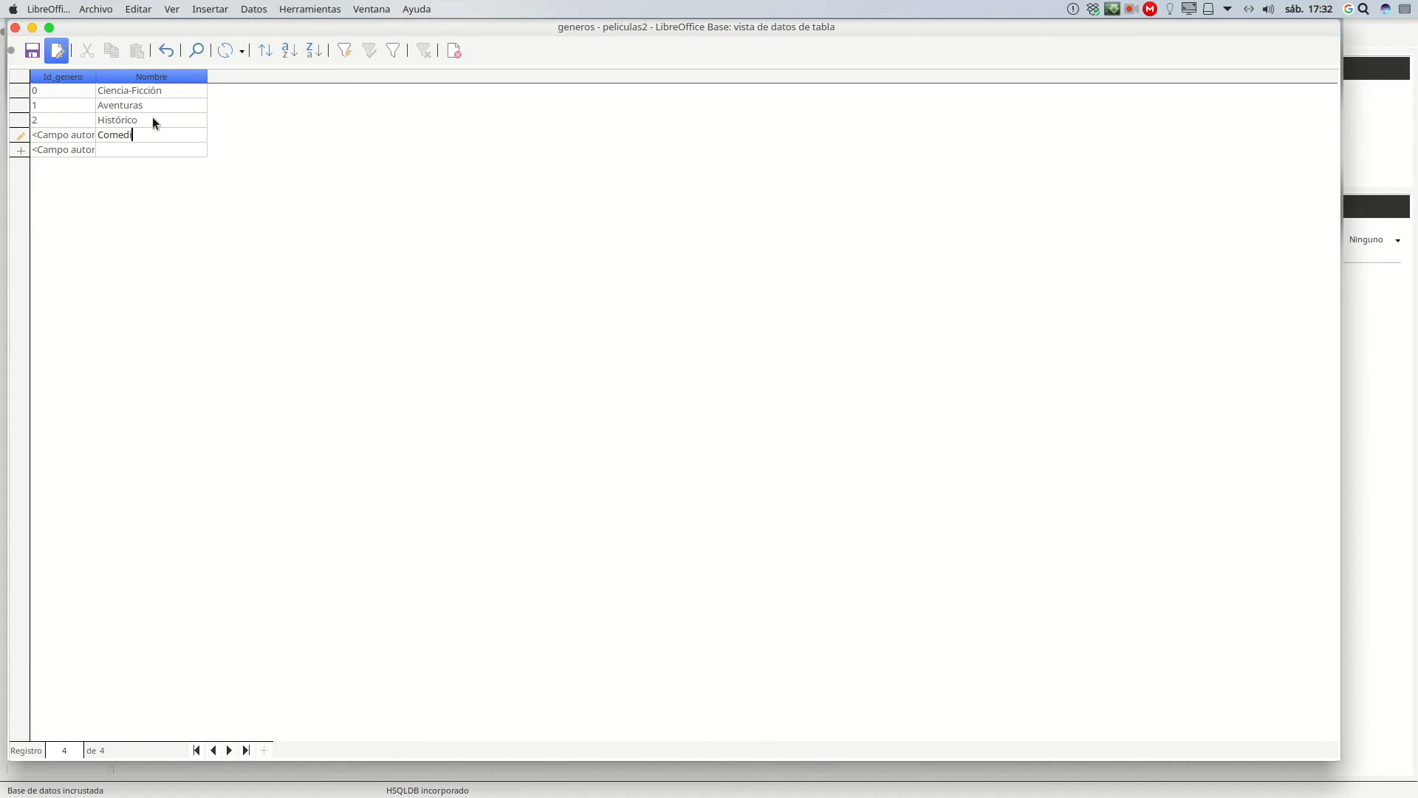
key(Down)
text(Dra)
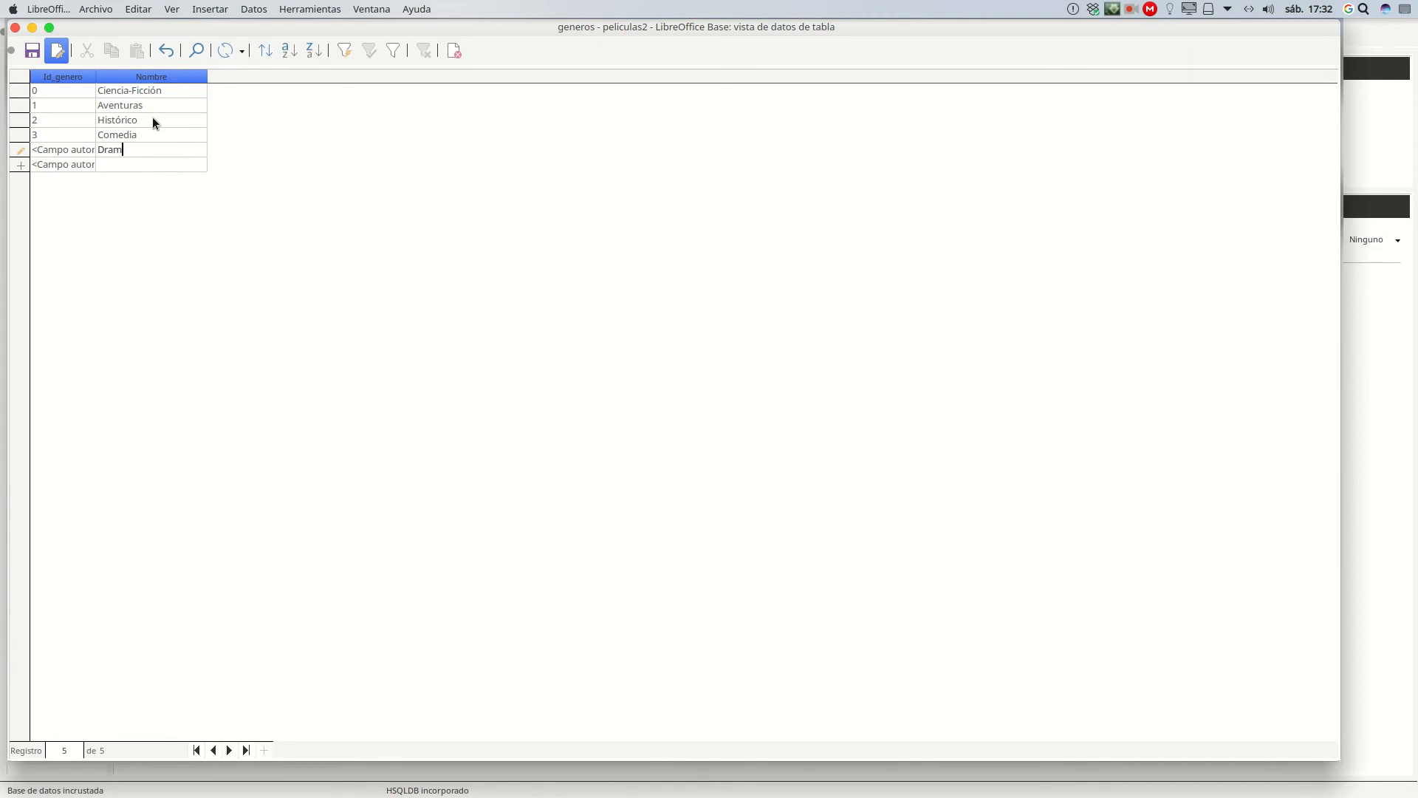
key(Down)
text(Thri)
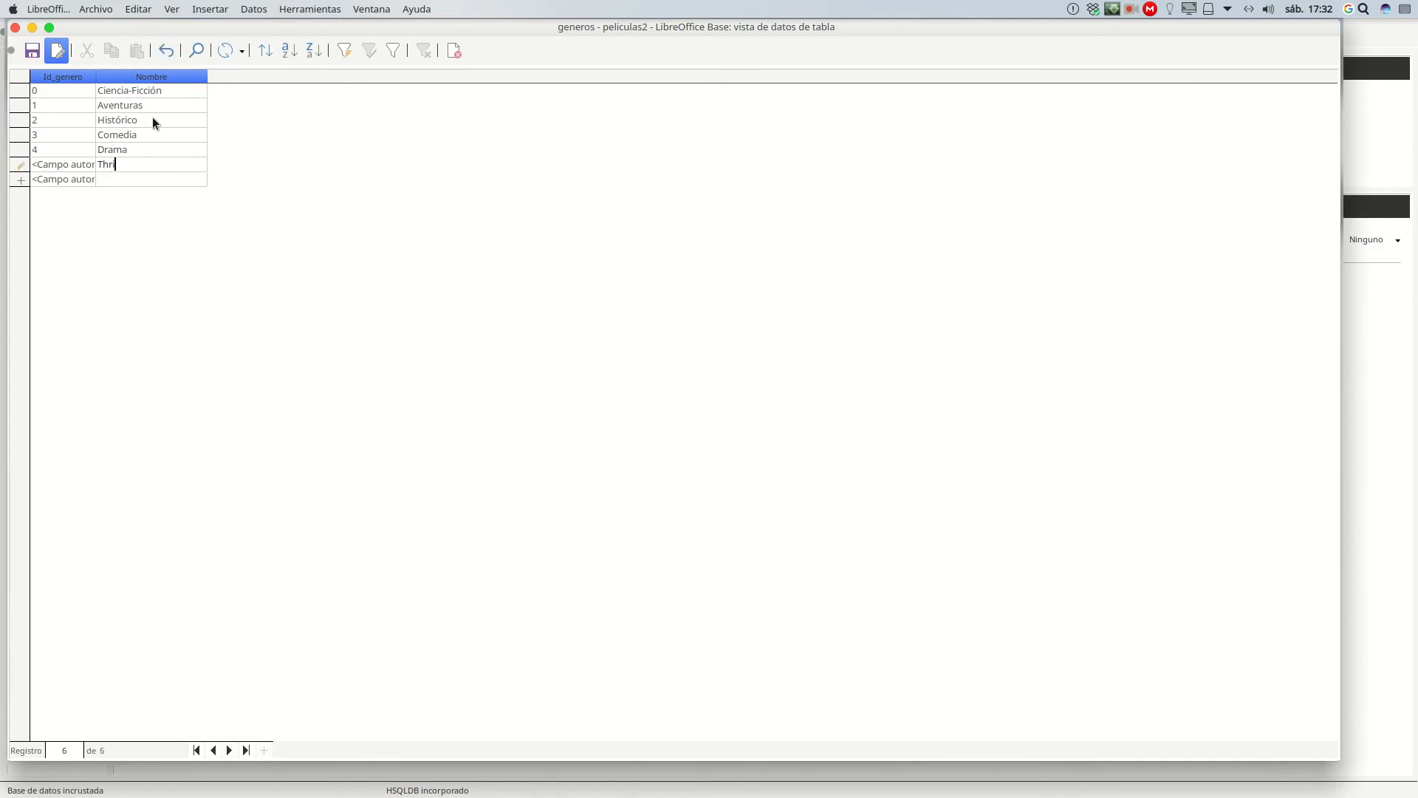
text(ller)
- Add the genres Suspense, Terror and Fantasía, and close the generos table
key(Down)
text(Suspense)
key(Return)
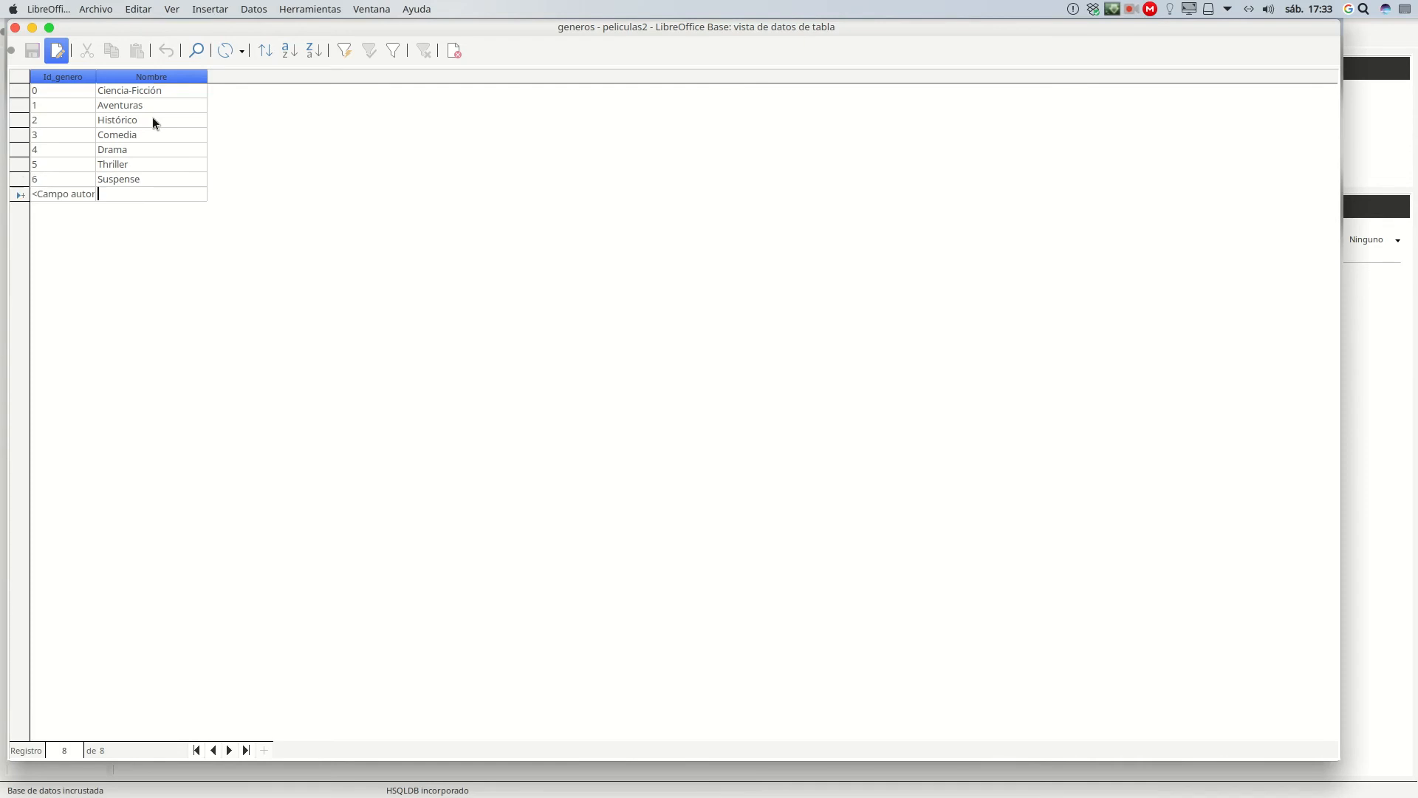
text(Te)
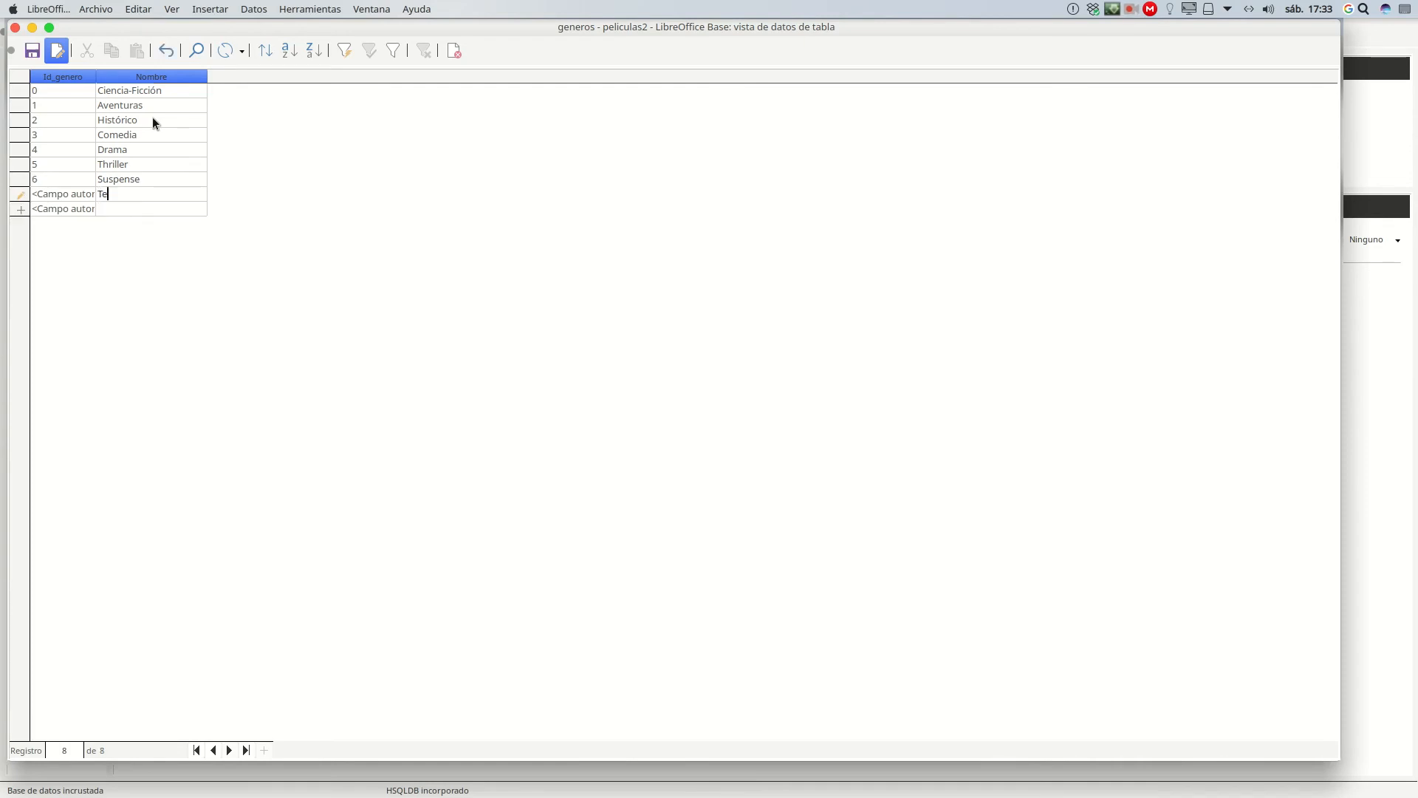
text(rror)
key(Return)
text(Fa)
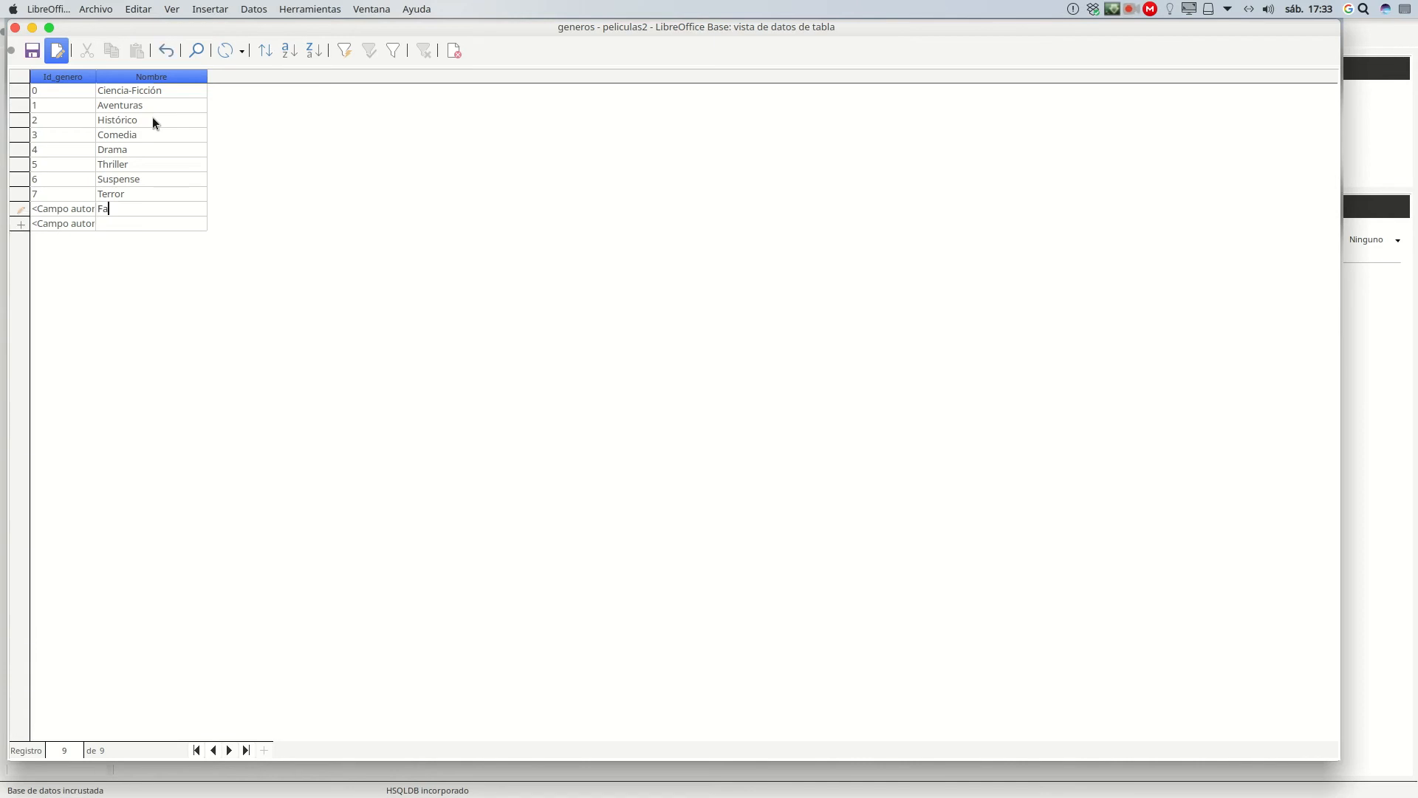
text(ntasía)
key(Return)
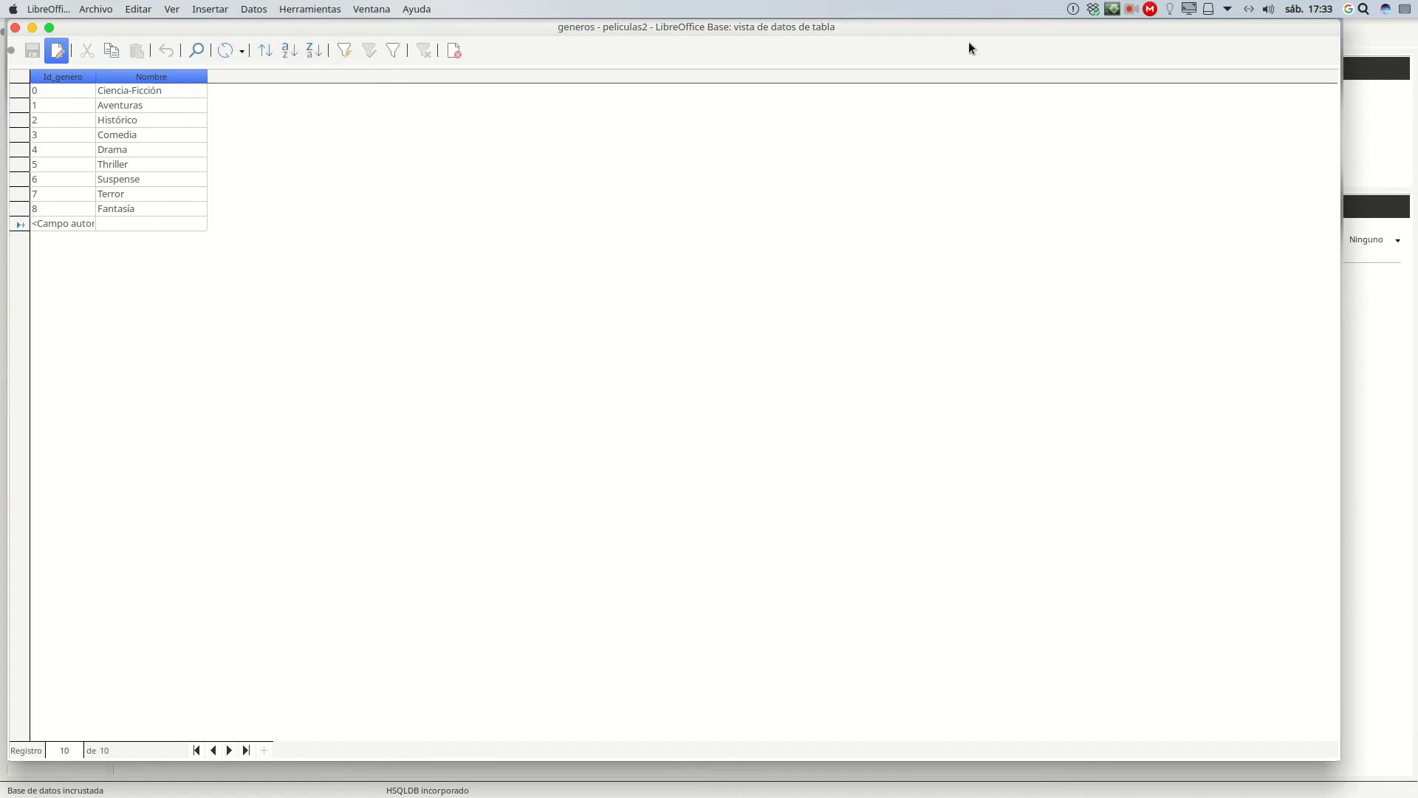
click(14, 28)
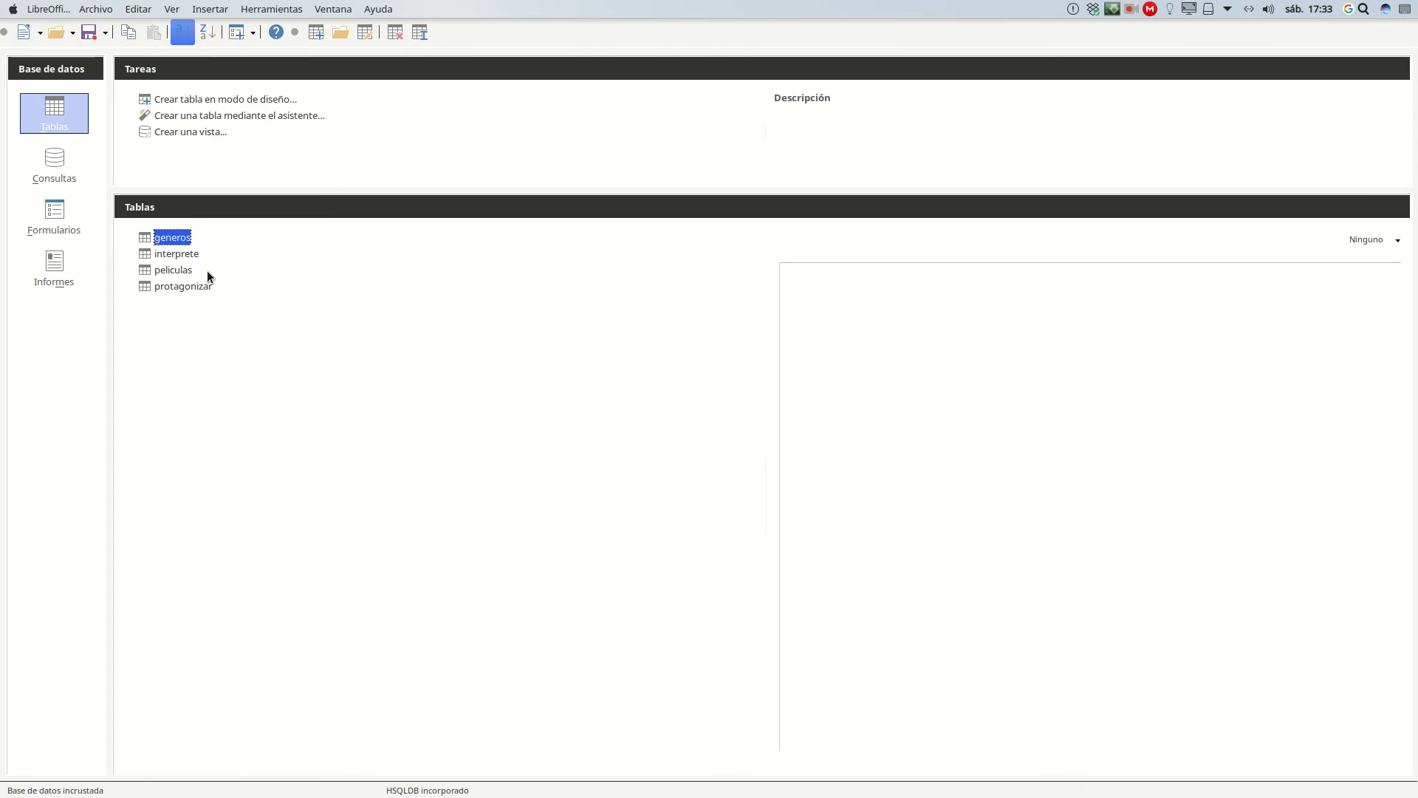
- Open the peliculas table and enter Blade Runner as the Título of the first record
click(173, 272)
double_click(173, 271)
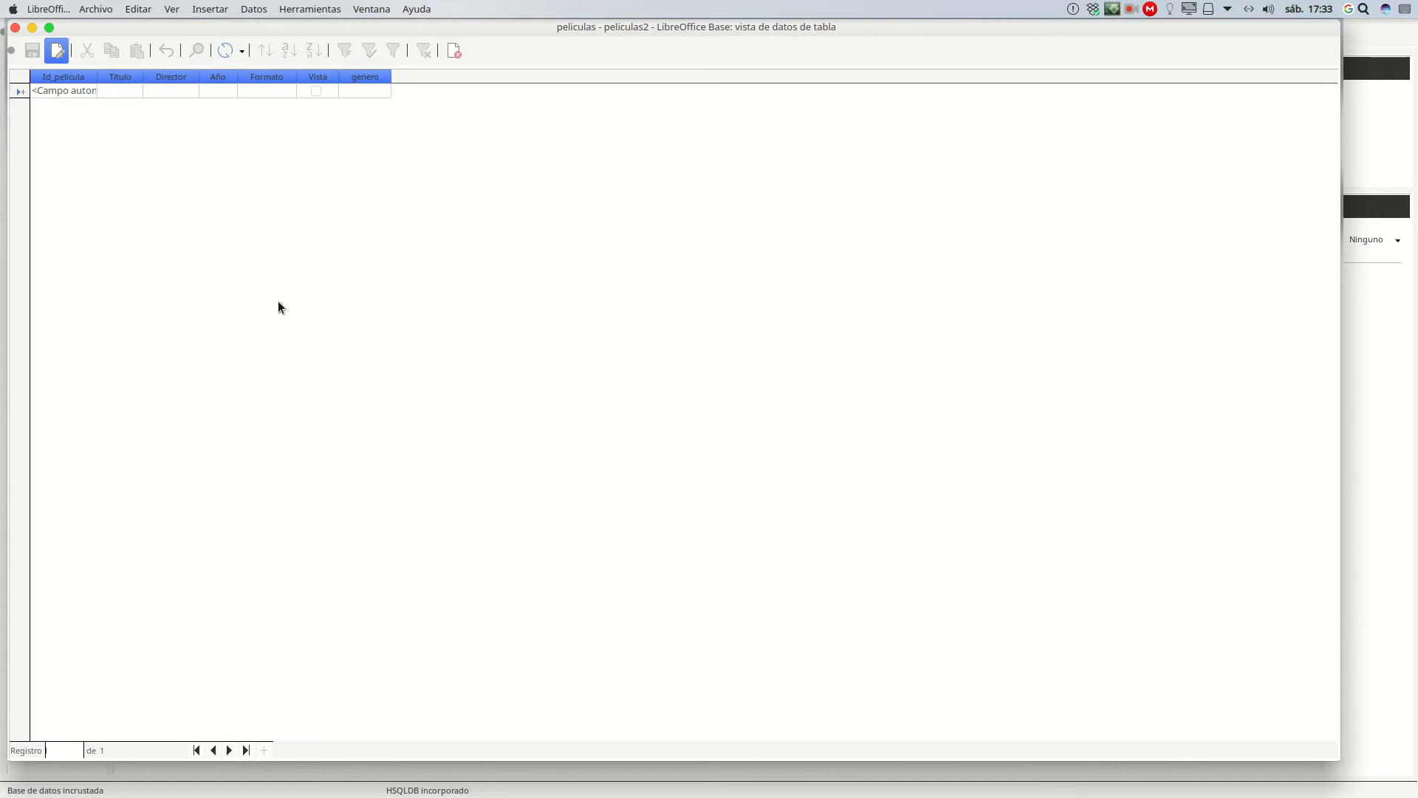
text(B)
text(lade )
text(Runn)
text(er)
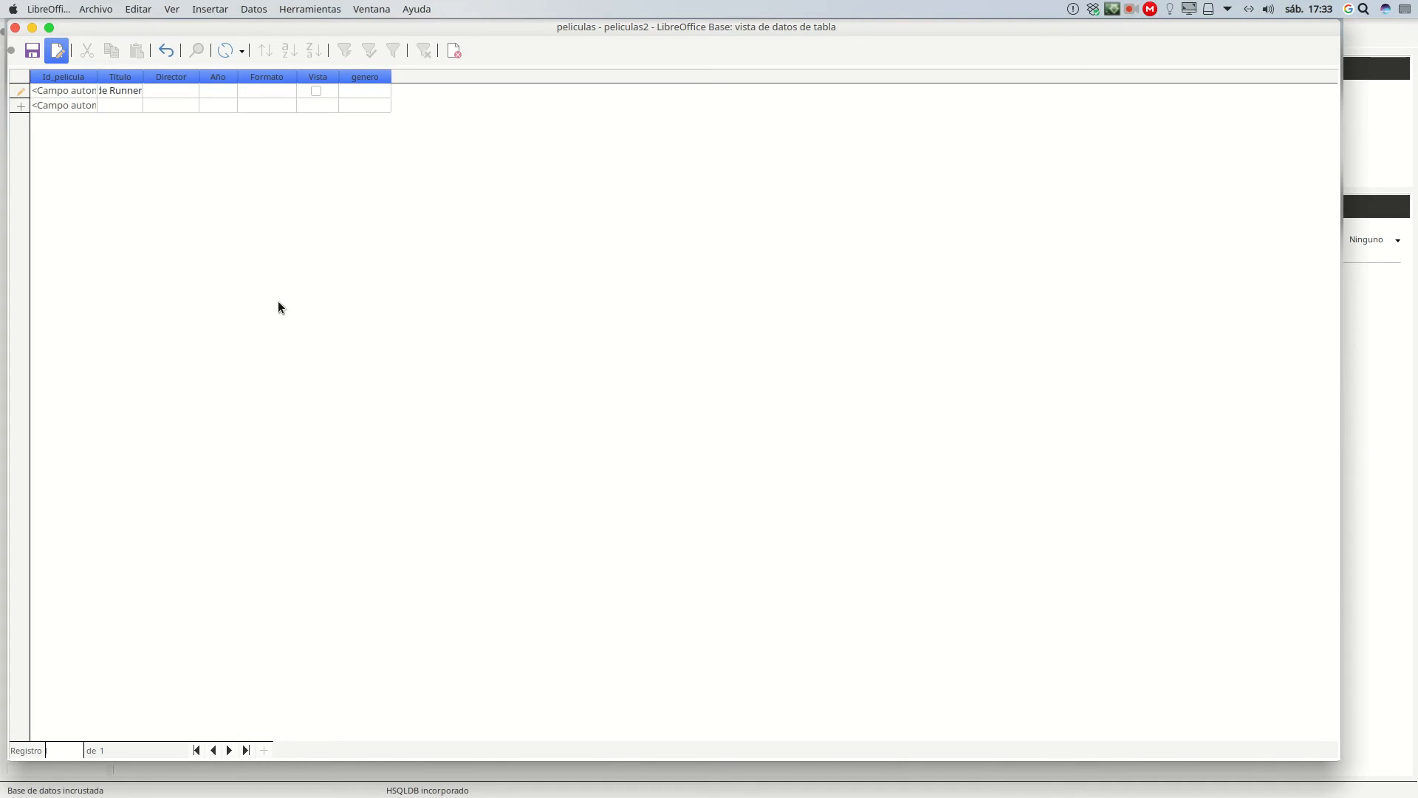
- Widen the Título, Director and Formato columns of peliculas
key(Tab)
drag(143, 77, 234, 77)
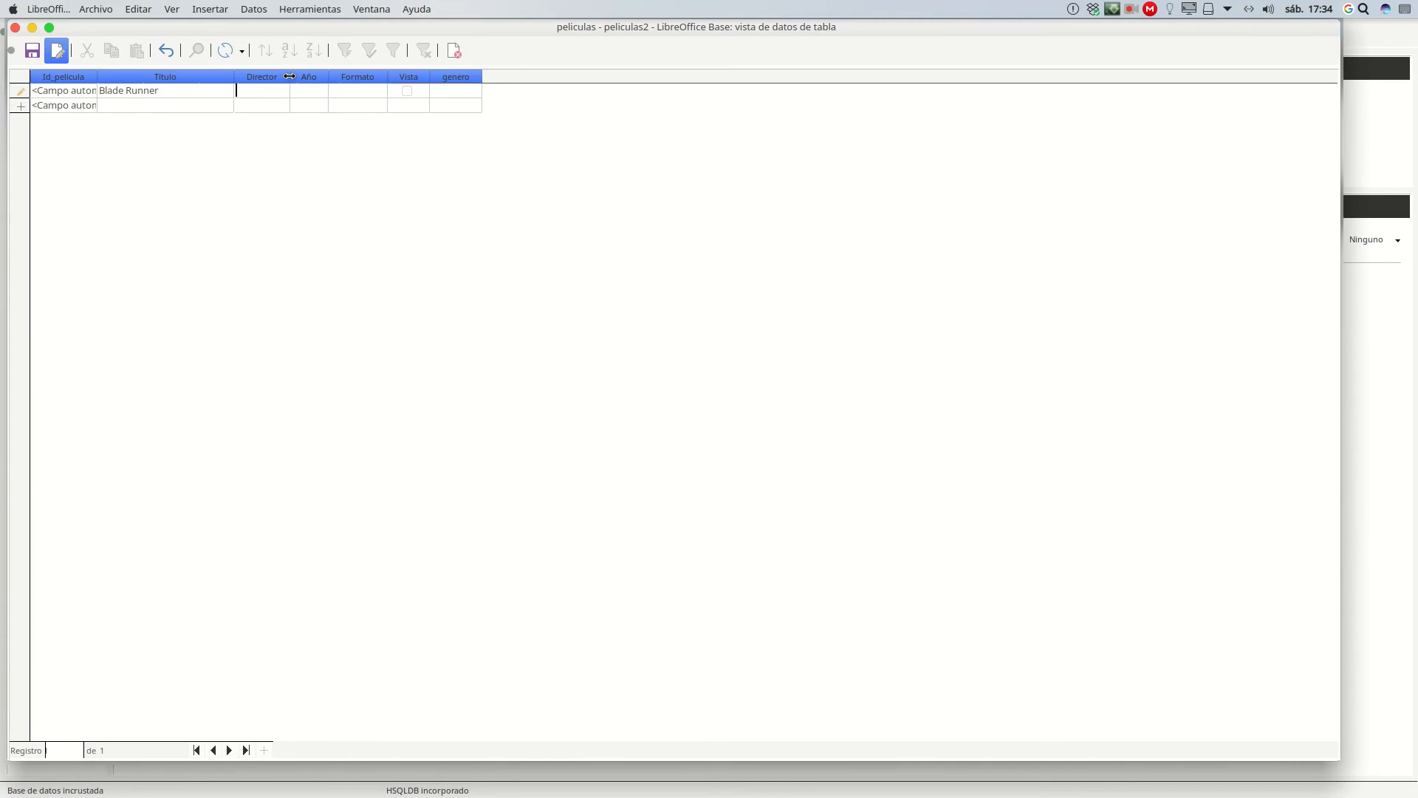
drag(290, 76, 357, 76)
drag(453, 76, 486, 76)
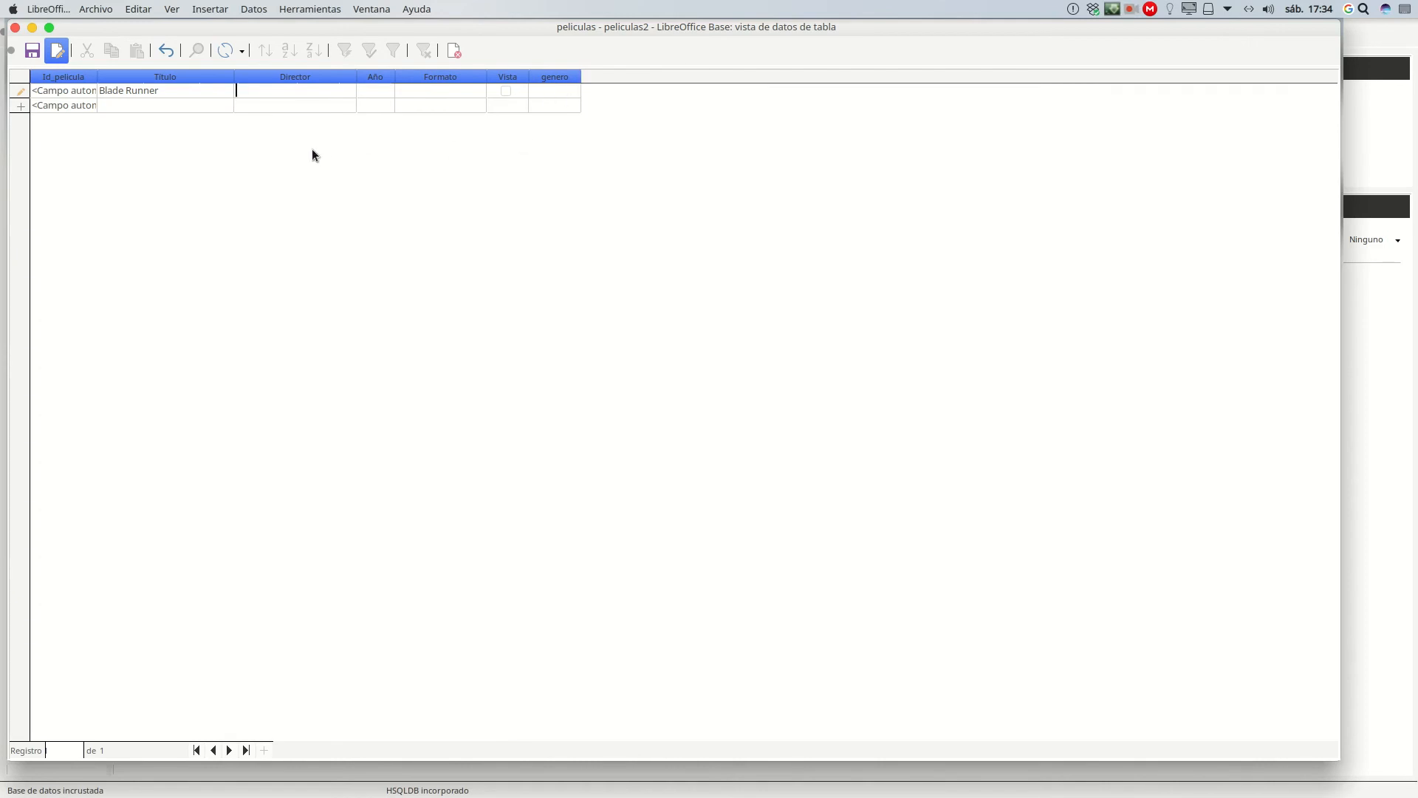
- Complete the Blade Runner record with Director Ridley Scott, Año 1983, Formato DVD, Vista checked and genero 0
text(Ridley Scott)
key(Tab)
text(1983)
key(Tab)
text(DV)
text(D)
text(0)
key(Tab)
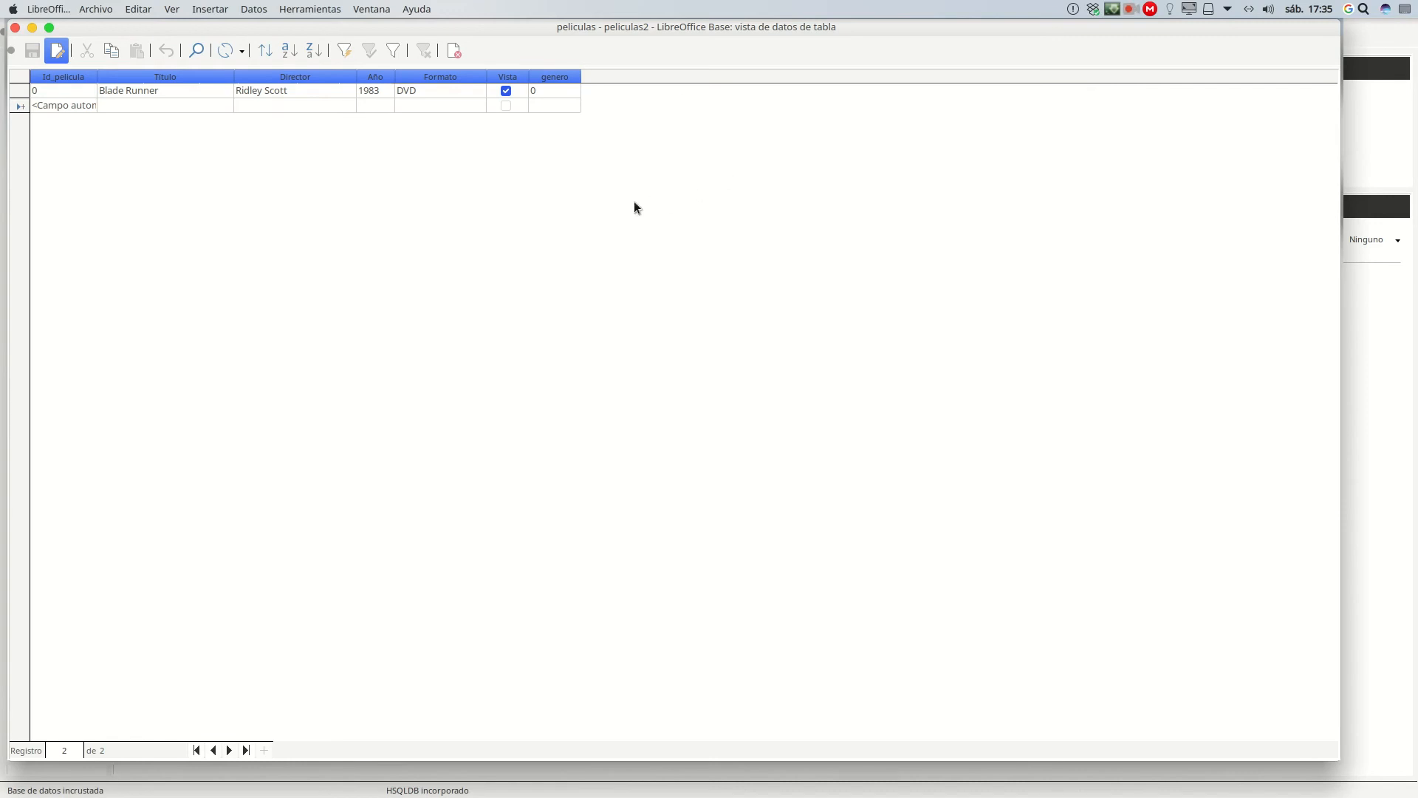
- Examine the genre identifiers in the generos table, and return to the new record row of peliculas
click(157, 108)
drag(659, 25, 1016, 175)
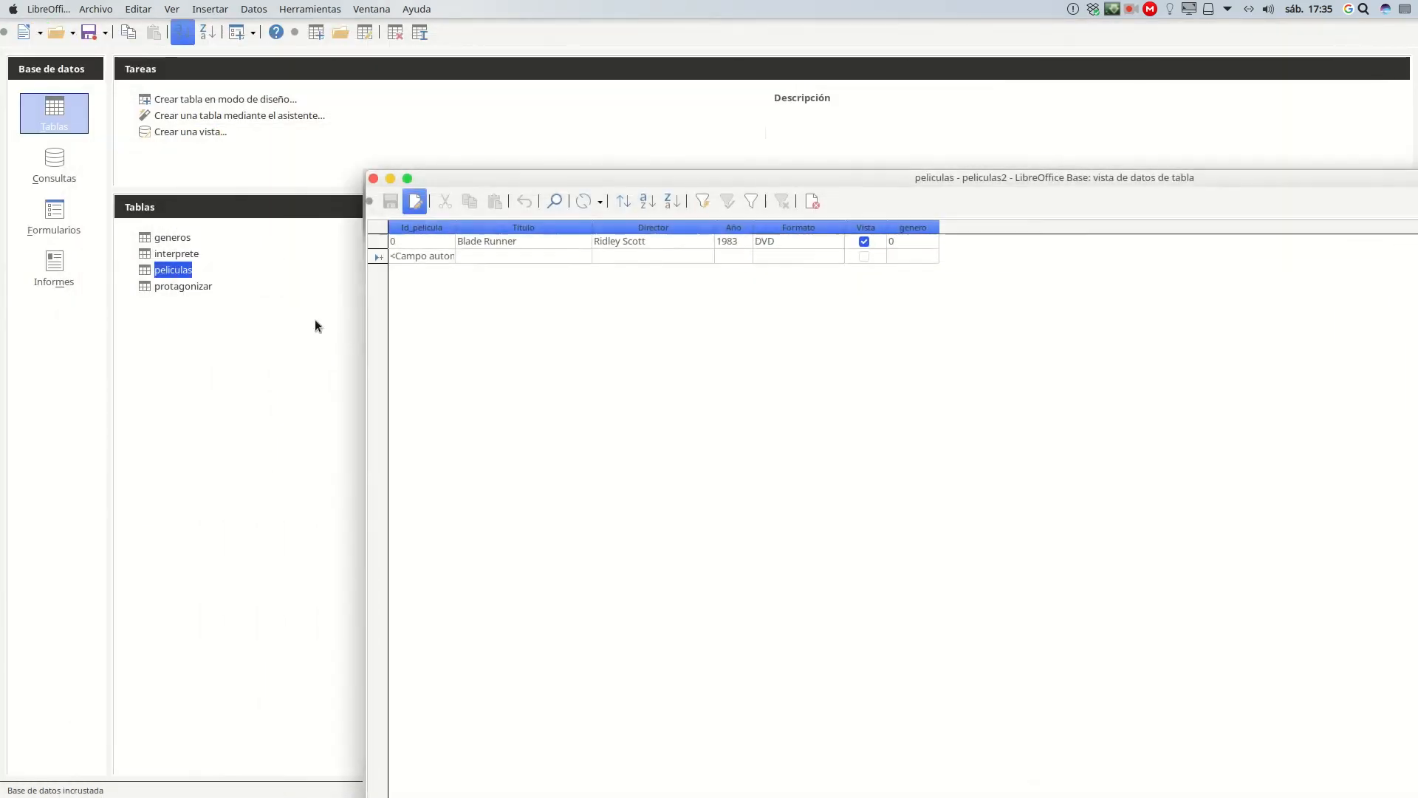
click(175, 237)
double_click(174, 237)
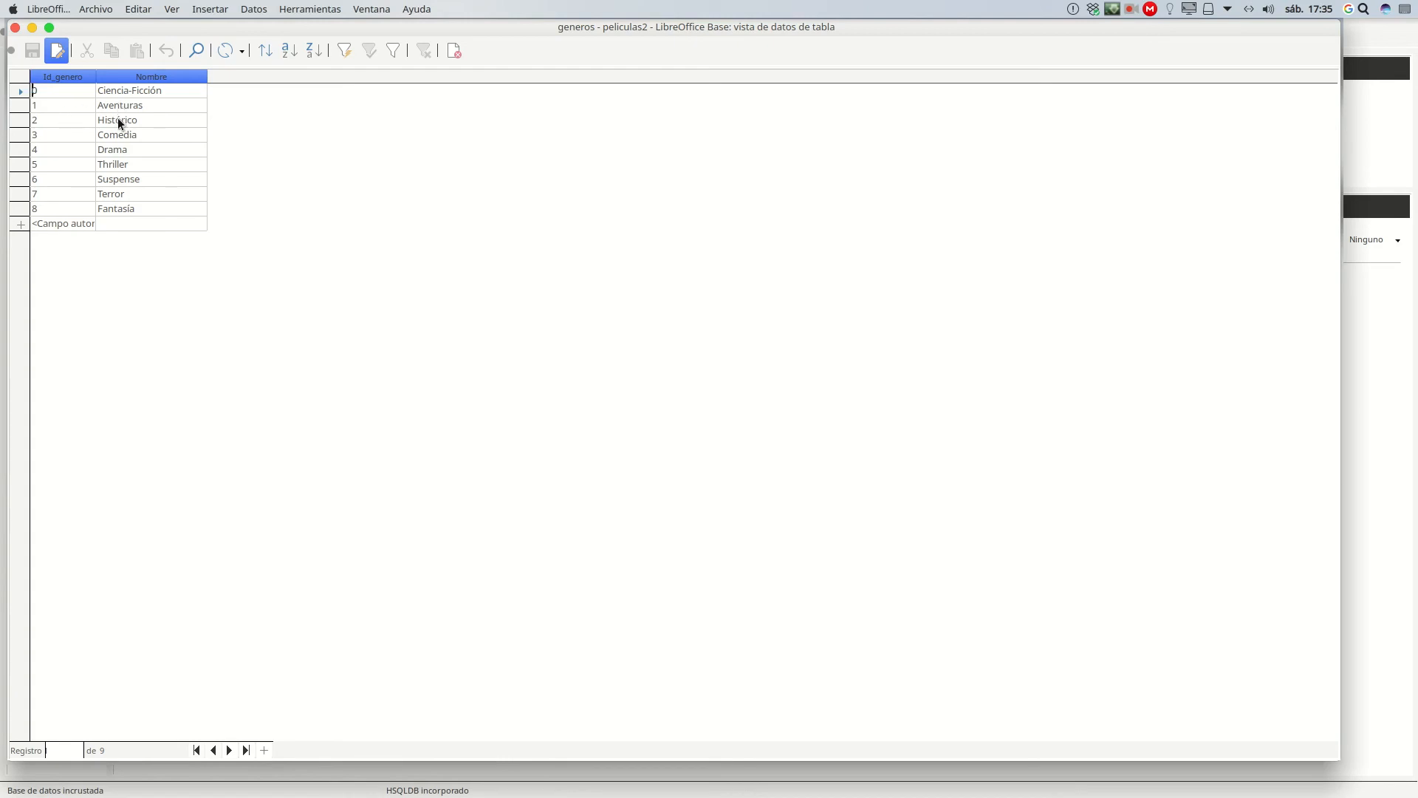
click(15, 27)
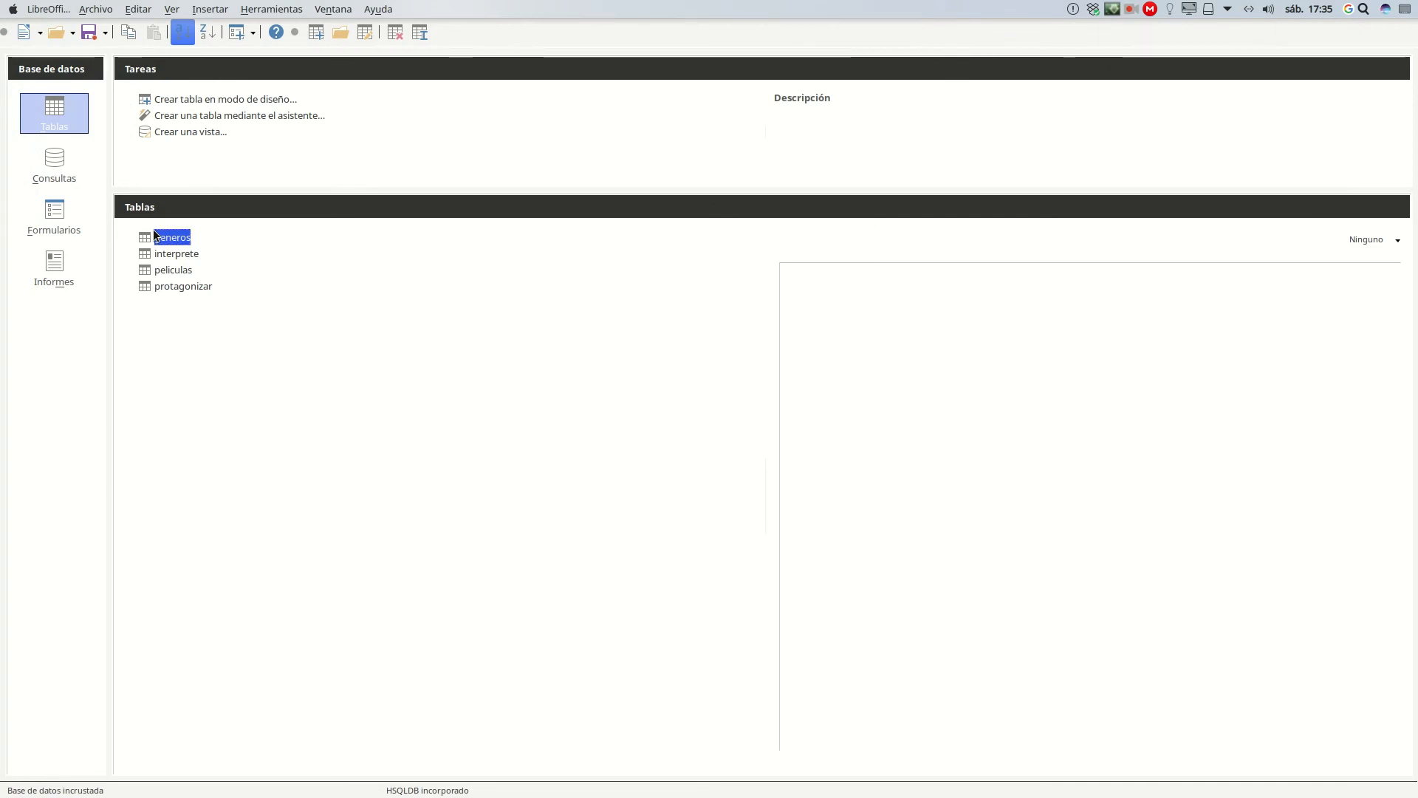
key(alt+Tab)
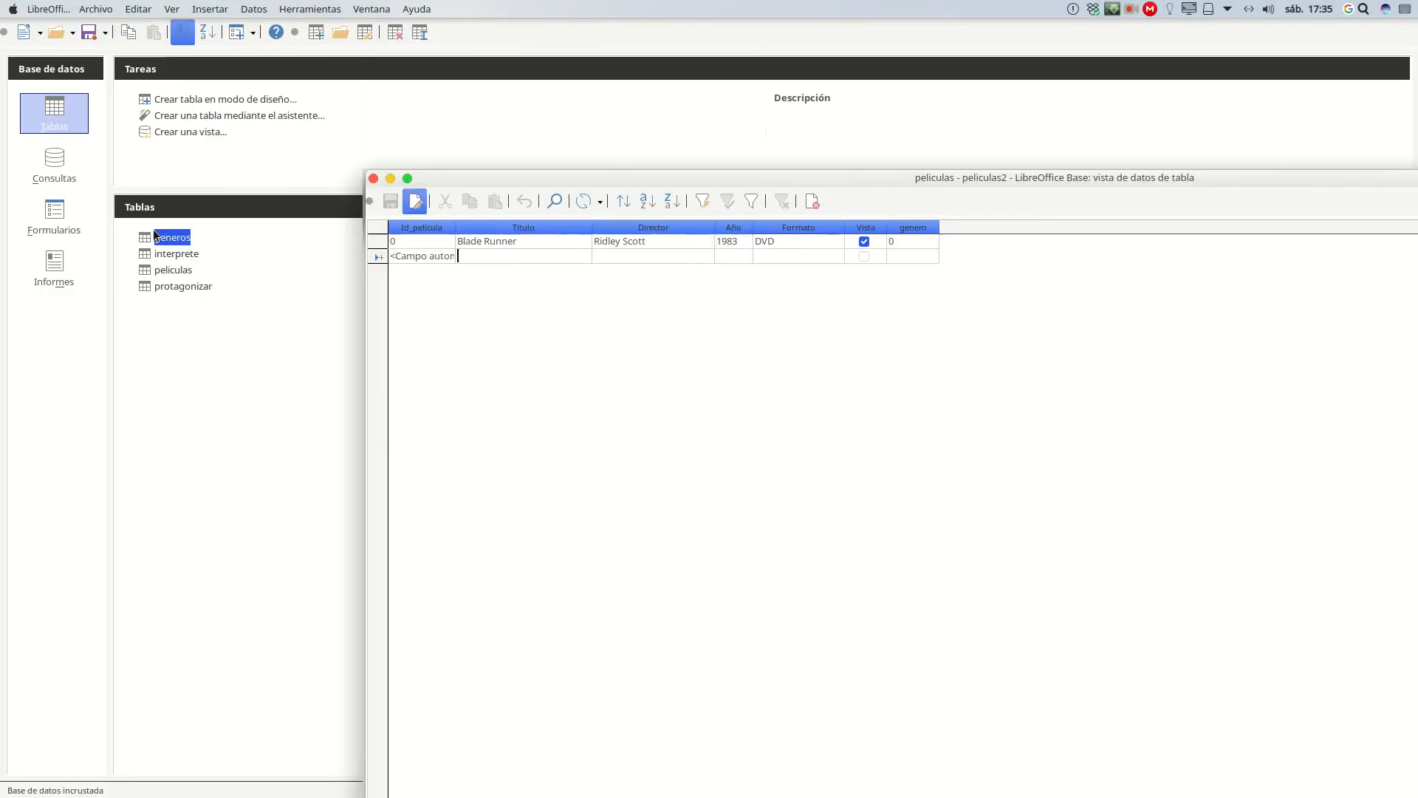
drag(716, 179, 396, 54)
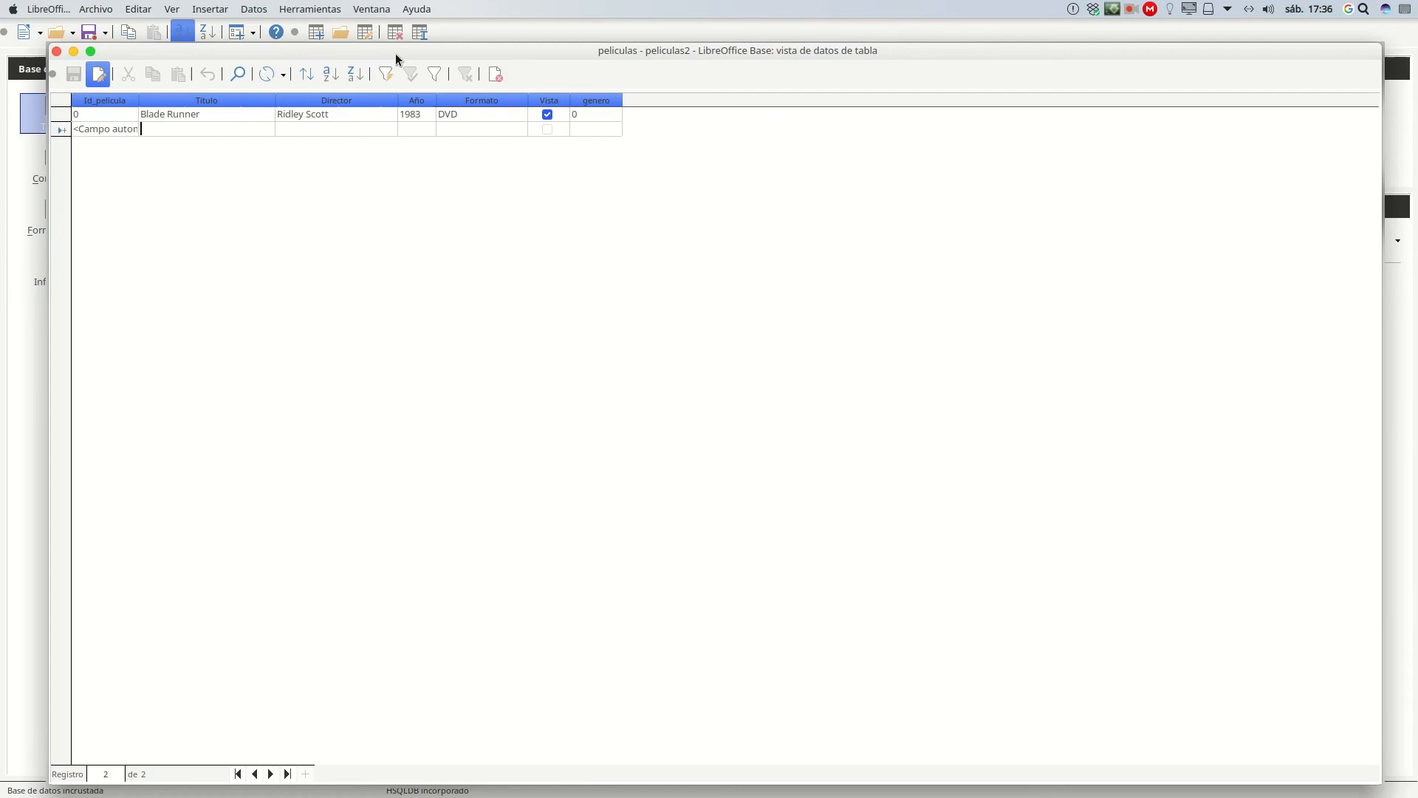
- Enter La Guerra de las Galaxias as the Título of the second peliculas record
text(L)
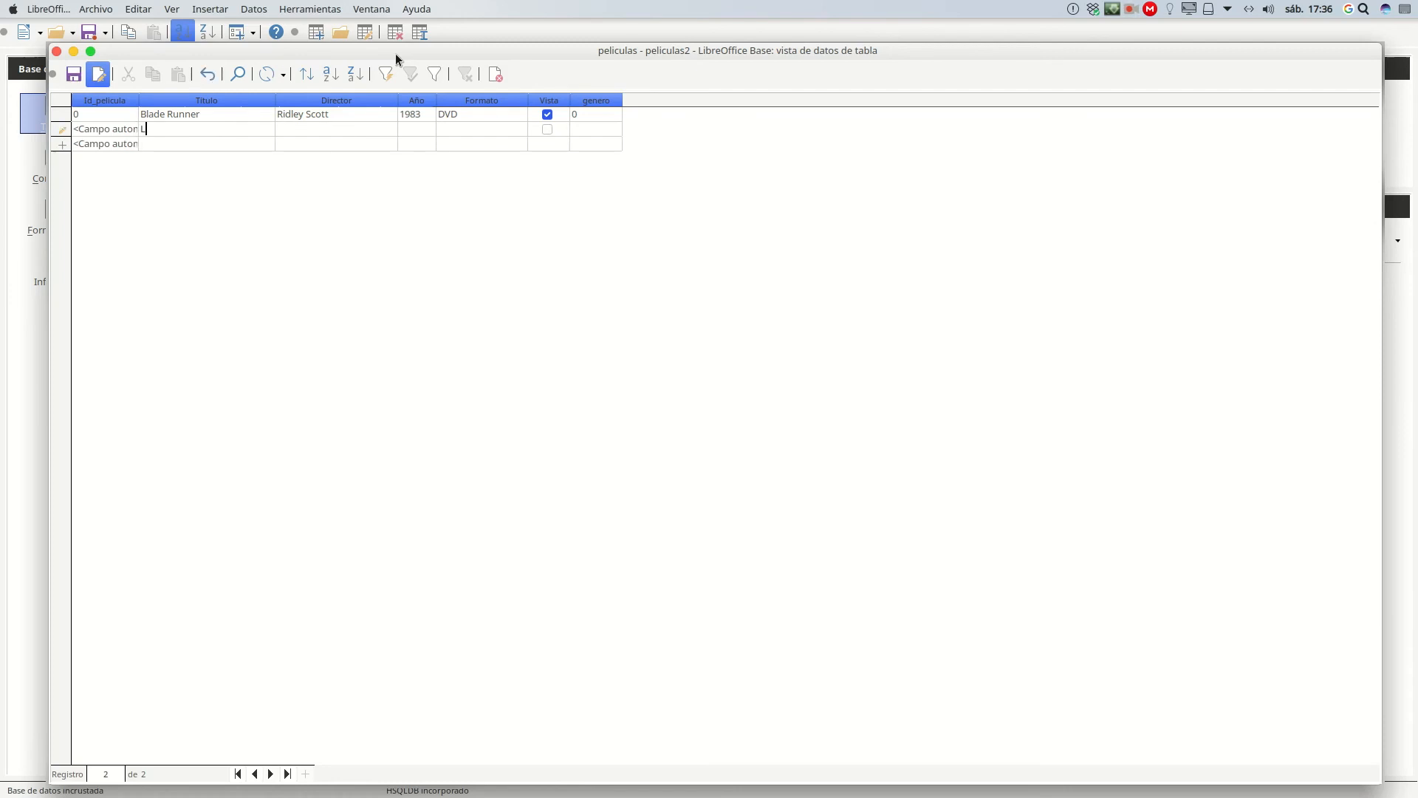
text(a Guerra de las g)
key(BackSpace)
text(G)
text(al)
text(axi)
text(as)
- Fill the La Guerra de las Galaxias record with Director George Lucas, Año 1977, Formato VHS and Vista checked
text(G)
text(eo)
text(rge )
text(Lucas)
text(1)
text(9)
text(77)
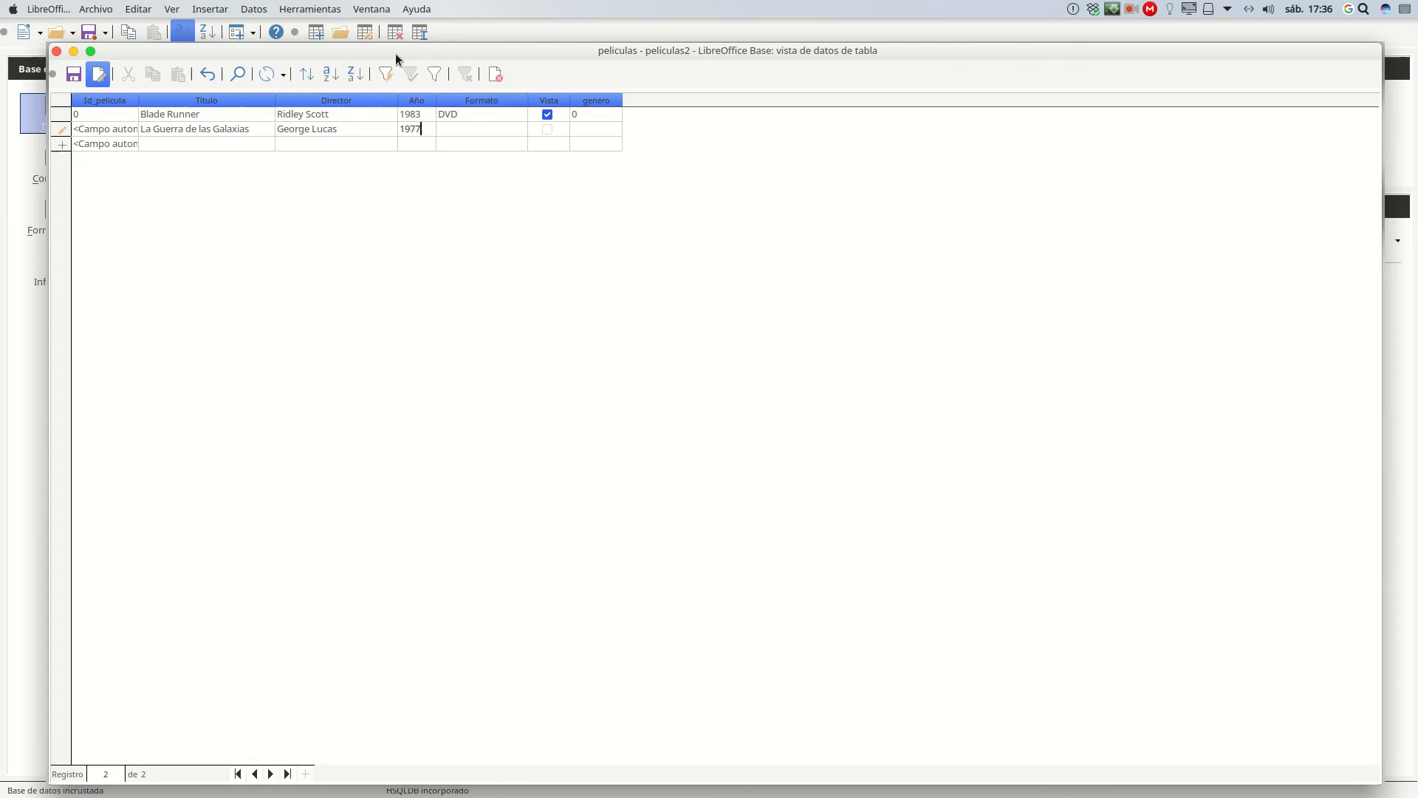
key(Tab)
text(VHS)
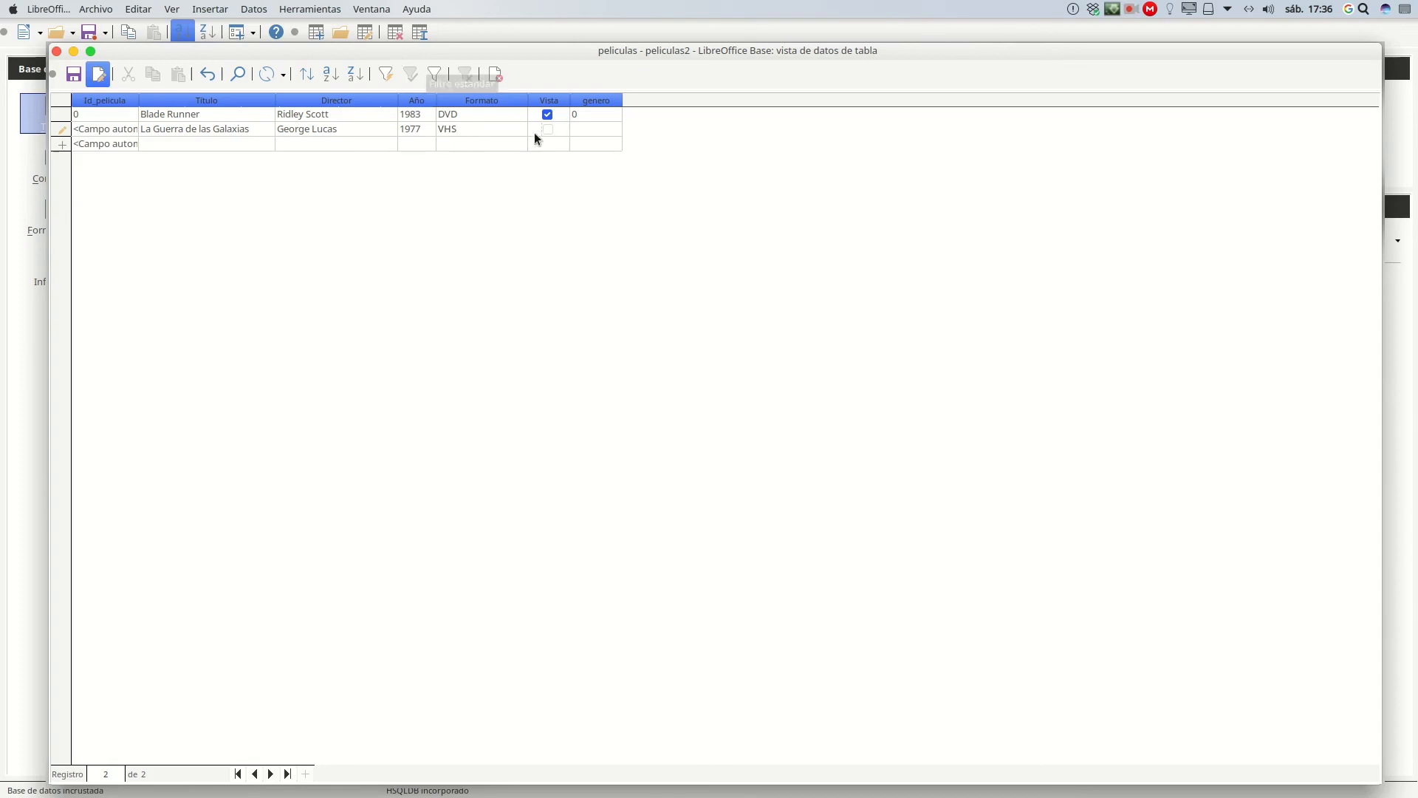
click(591, 130)
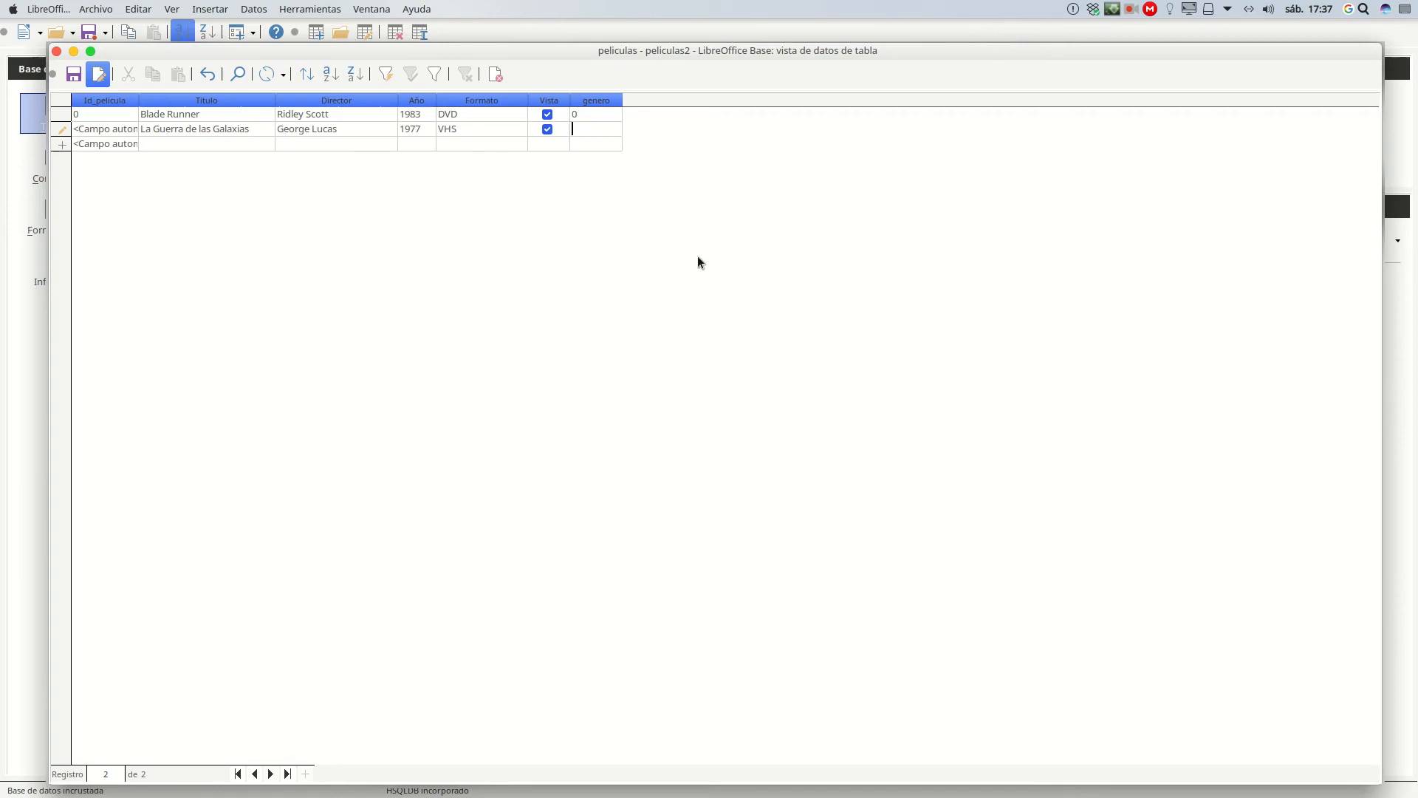
- Try to save the La Guerra de las Galaxias record with 10 as its genero
text(10)
key(Return)
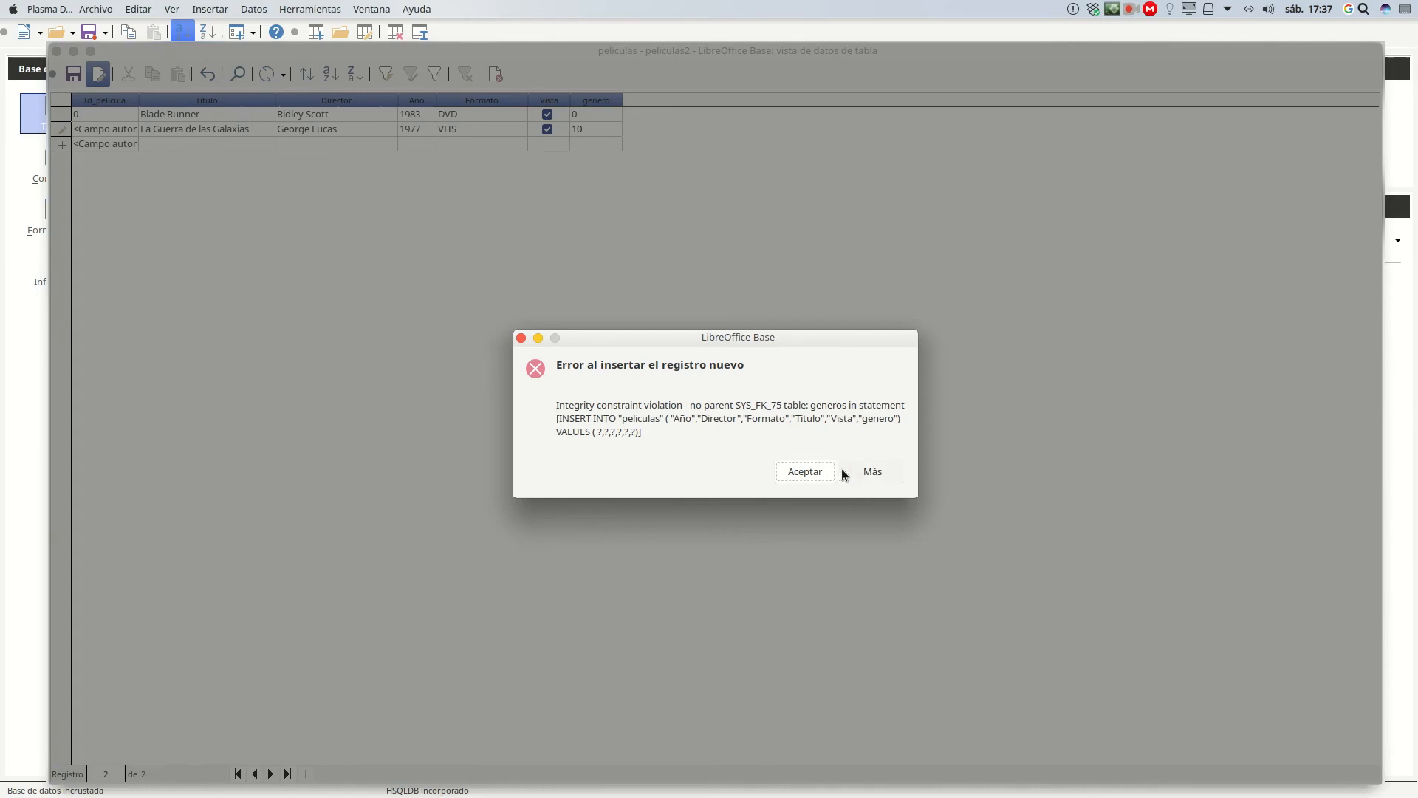
click(805, 472)
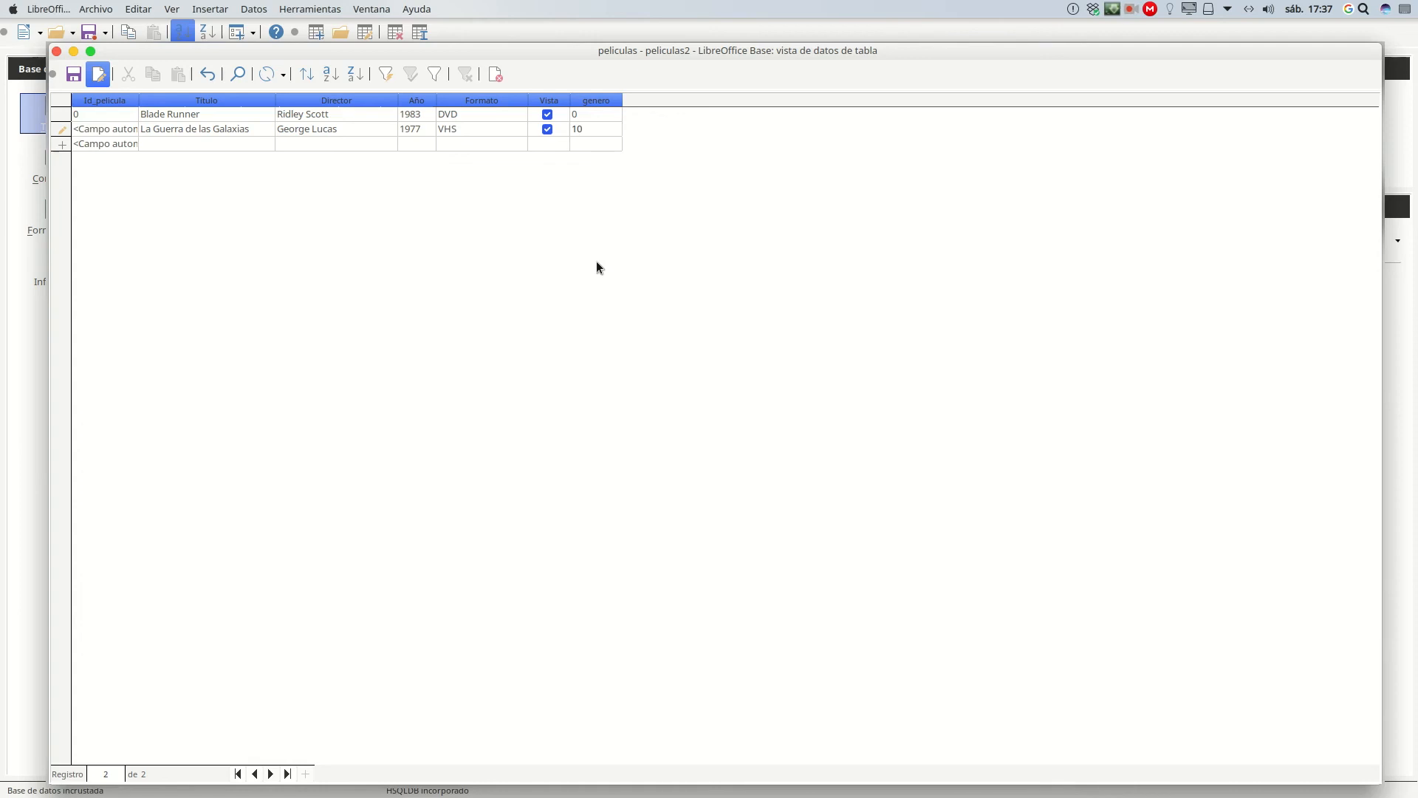
- Set the genero of La Guerra de las Galaxias to 0 and its Id_pelicula to 1
key(BackSpace)
key(BackSpace)
text(0)
key(Return)
click(76, 127)
key(Delete)
text(1)
- Add the film Indiana Jones en Busca del Arc, with Director Steven Spielberg, Año 1981, Formato DVD and Vista checked
click(171, 142)
text(Indiana Jones en Busca del Arc)
key(Tab)
text(Steven Spielberg)
key(Tab)
text(1981)
key(Tab)
text(DVD)
click(547, 144)
- Add Million Dolar Baby (Clint Eastwood, 2004, DVD) and La Comunidad del Anillo (Peter Jackson, 2001, DVD, Vista checked) to peliculas
text(wood)
key(Tab)
text(2004)
key(Tab)
text(DVD)
click(165, 174)
text(La Comunidad del Anillo)
key(Tab)
- Add the film Gladiator, with Director Ridley Scott, Año 2000, Formato DVD and Vista checked
text(Gladiator)
key(Tab)
text(Ridley Scott)
key(Tab)
text(2000)
key(Tab)
text(DVD)
click(547, 203)
- Add Los Lunes al Sol (Fernando León, 2002, DVD) and Mar Adentro (Alejando Amenábar, 2004, DVD) to peliculas
text(Los Lunes al Sol)
key(Tab)
text(Fernando León)
key(Tab)
text(2002)
key(Tab)
text(DVD)
click(163, 247)
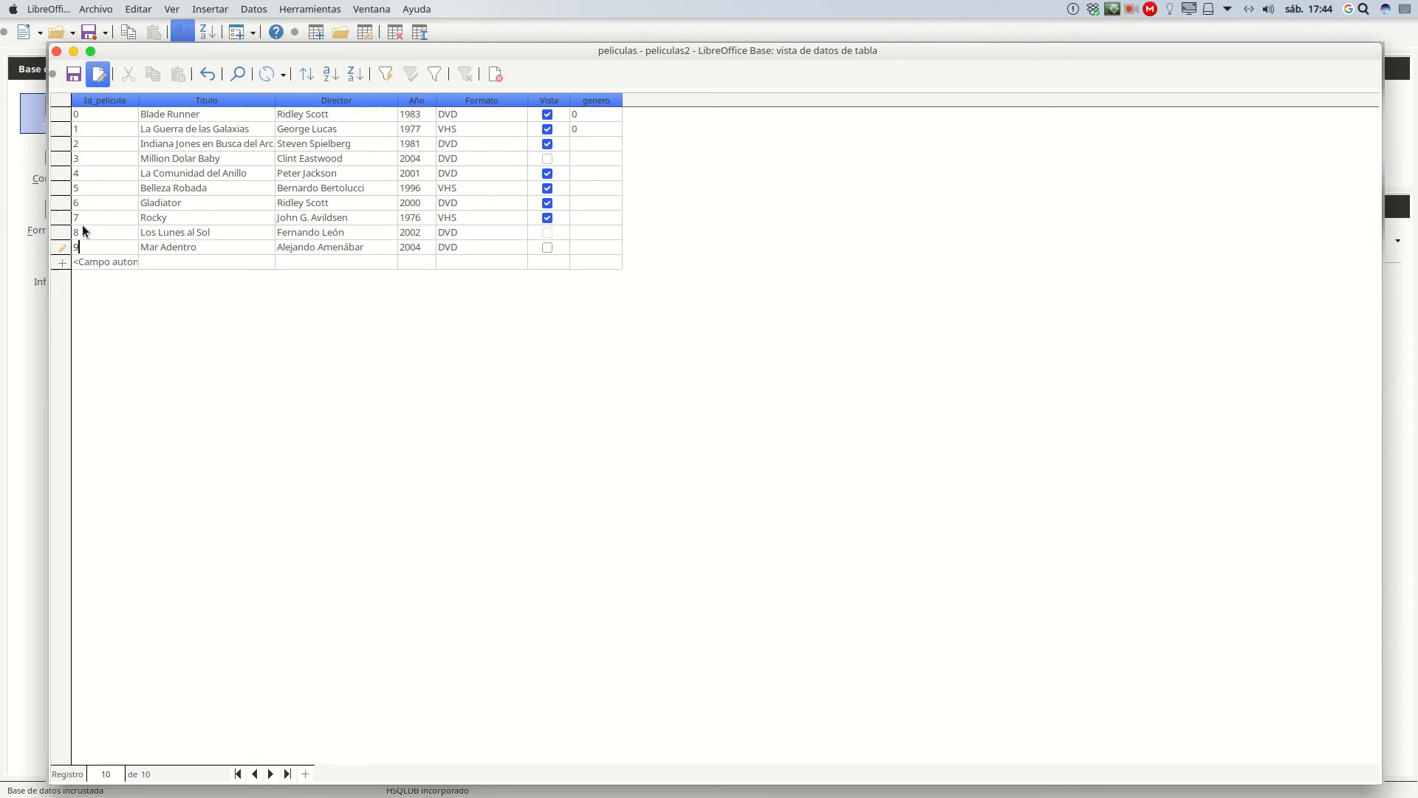
- Move the peliculas data window aside, open the generos table in a smaller window, and show both together for reference
drag(708, 52, 676, 147)
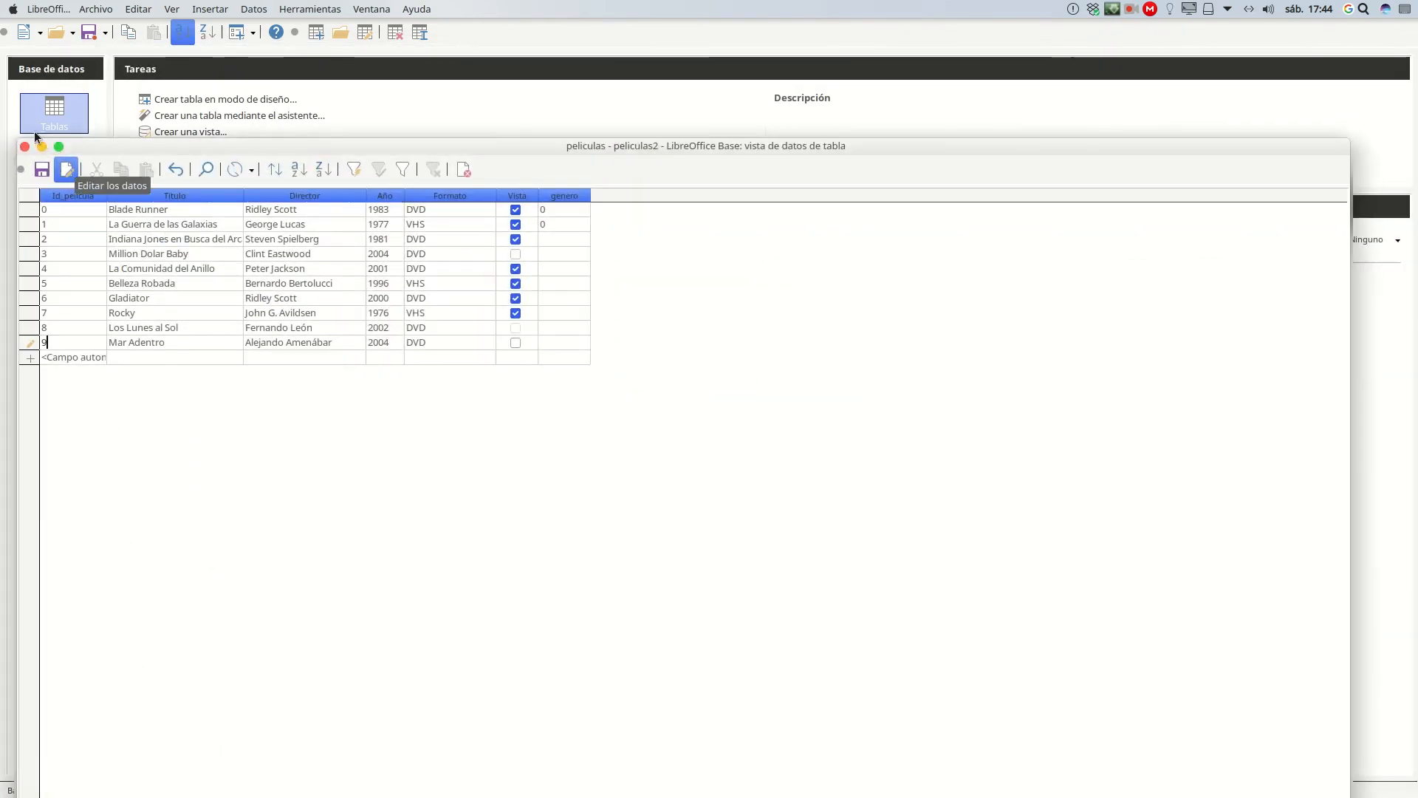
drag(155, 233, 950, 237)
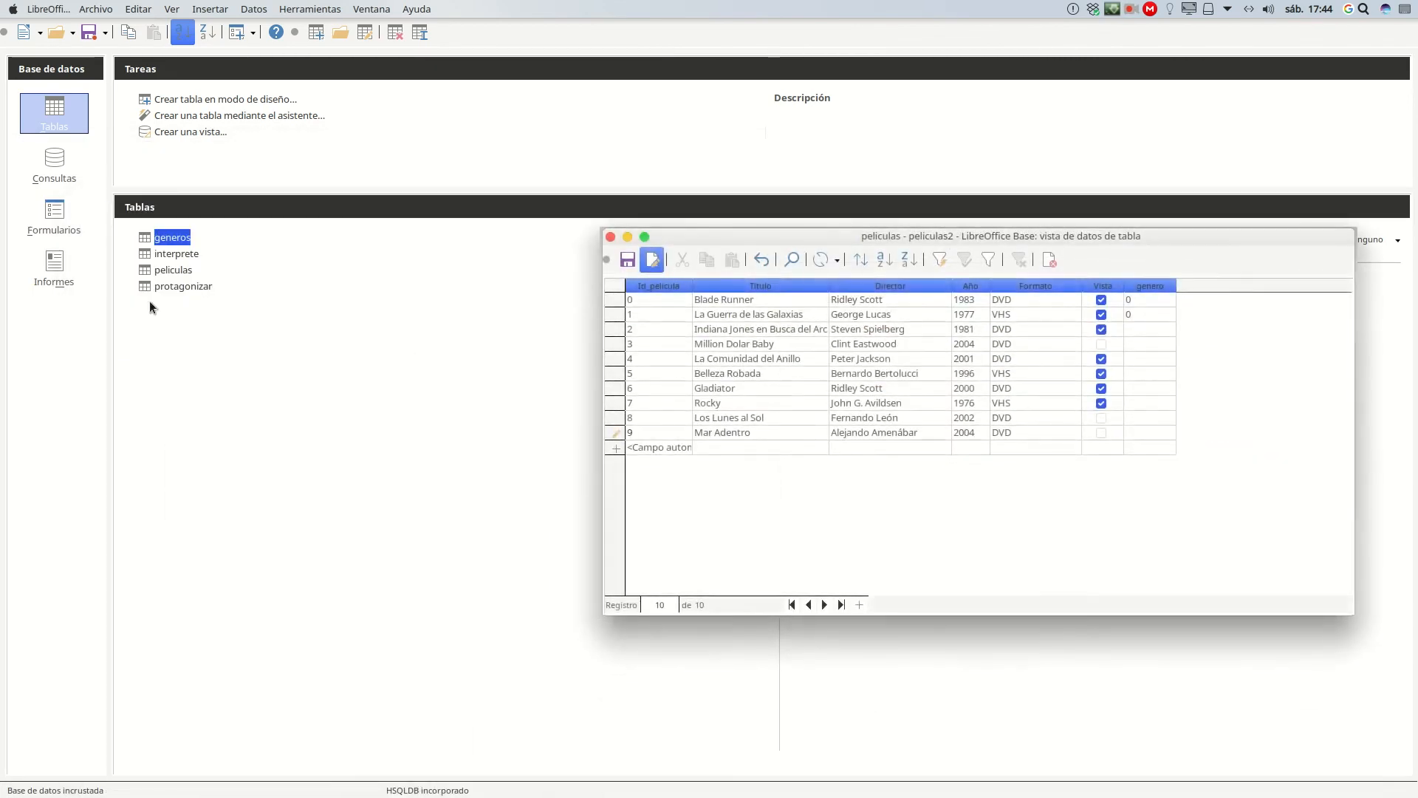
double_click(167, 237)
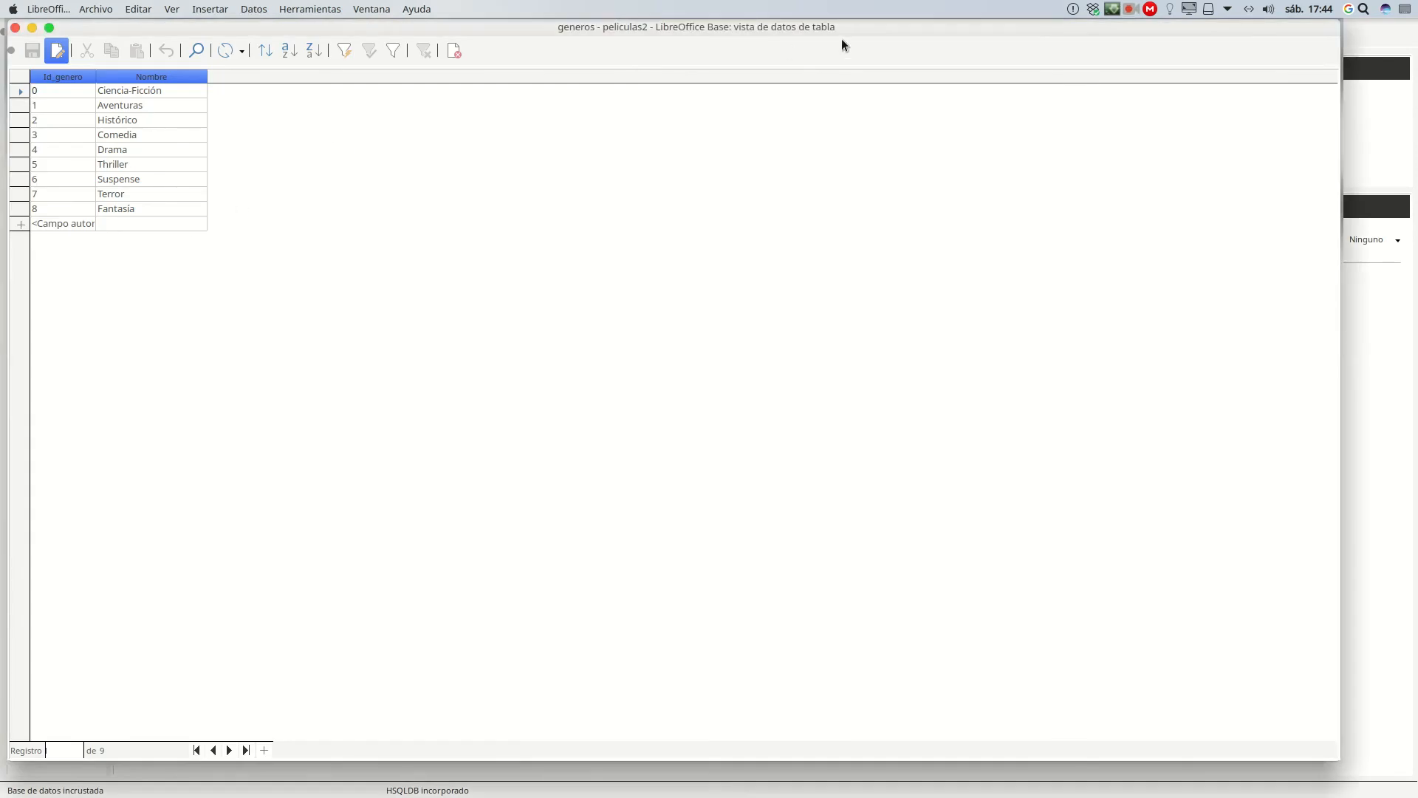
mouse_move(1340, 762)
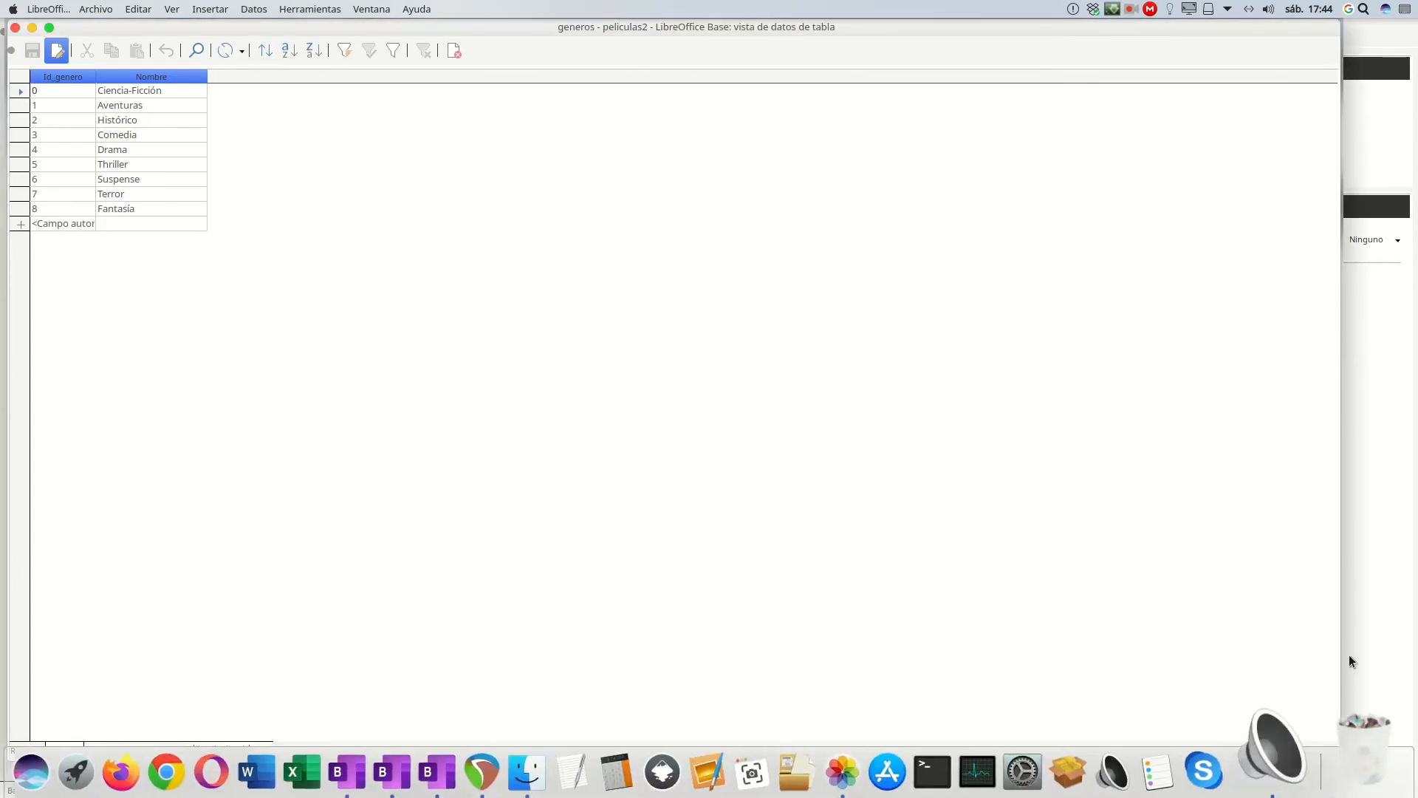
drag(1333, 758, 436, 396)
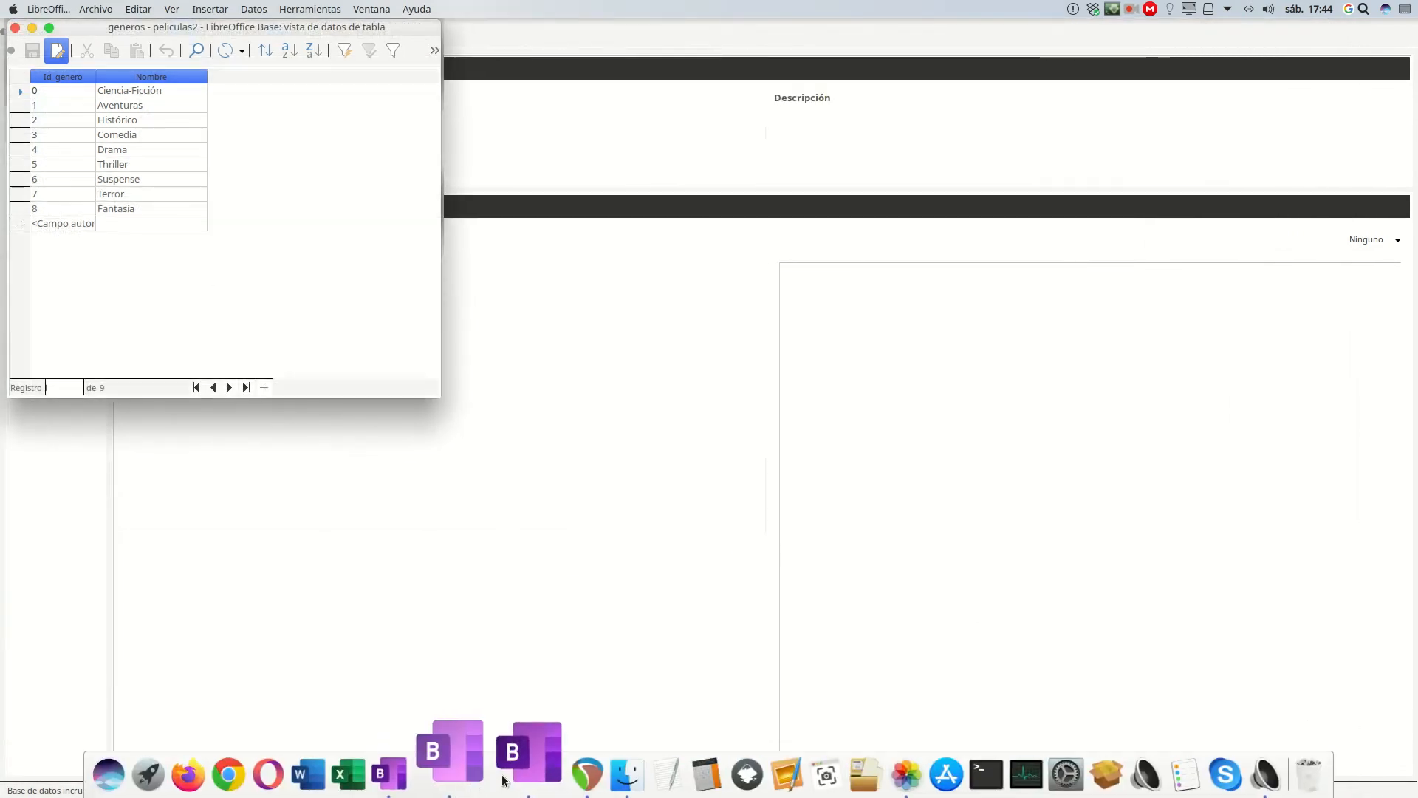
click(507, 776)
click(507, 776)
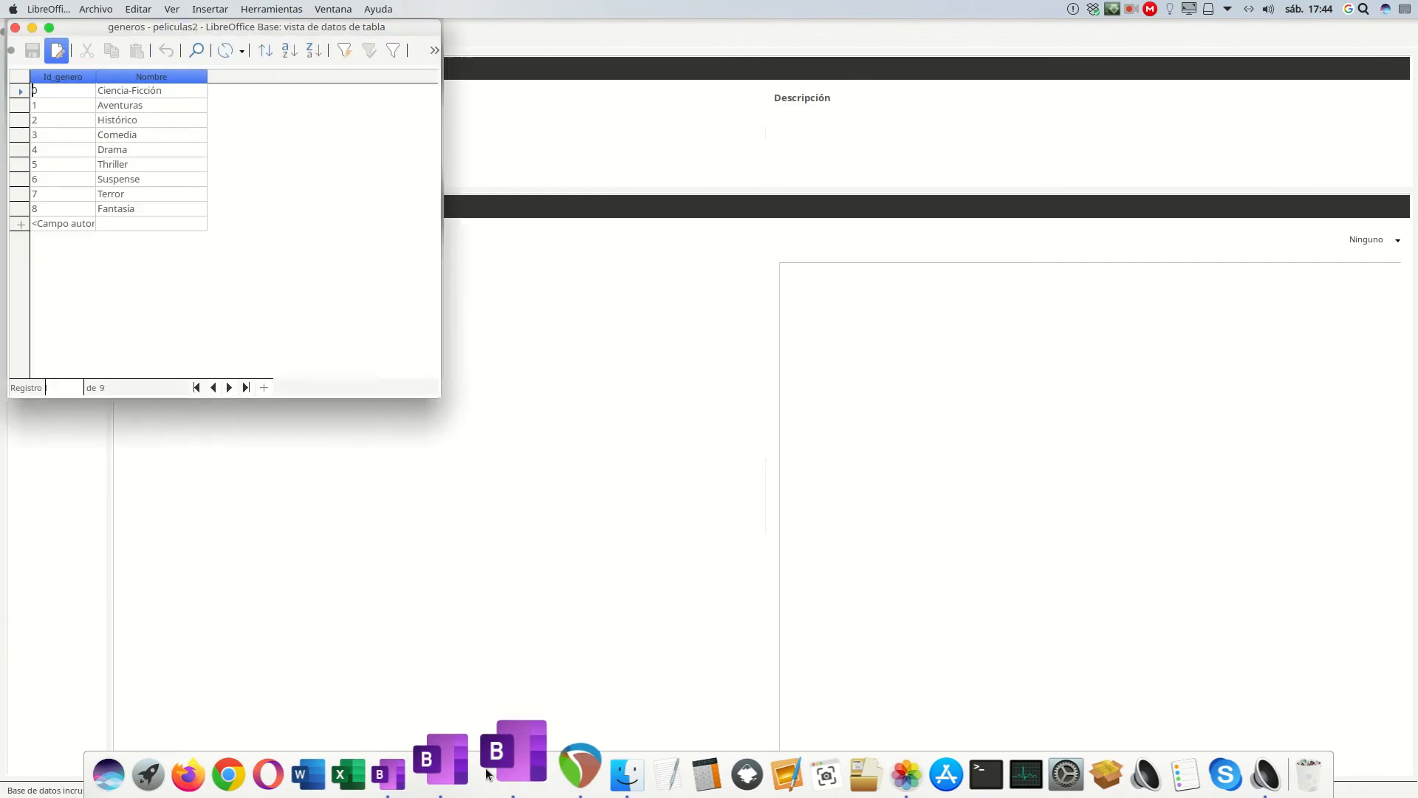
click(462, 774)
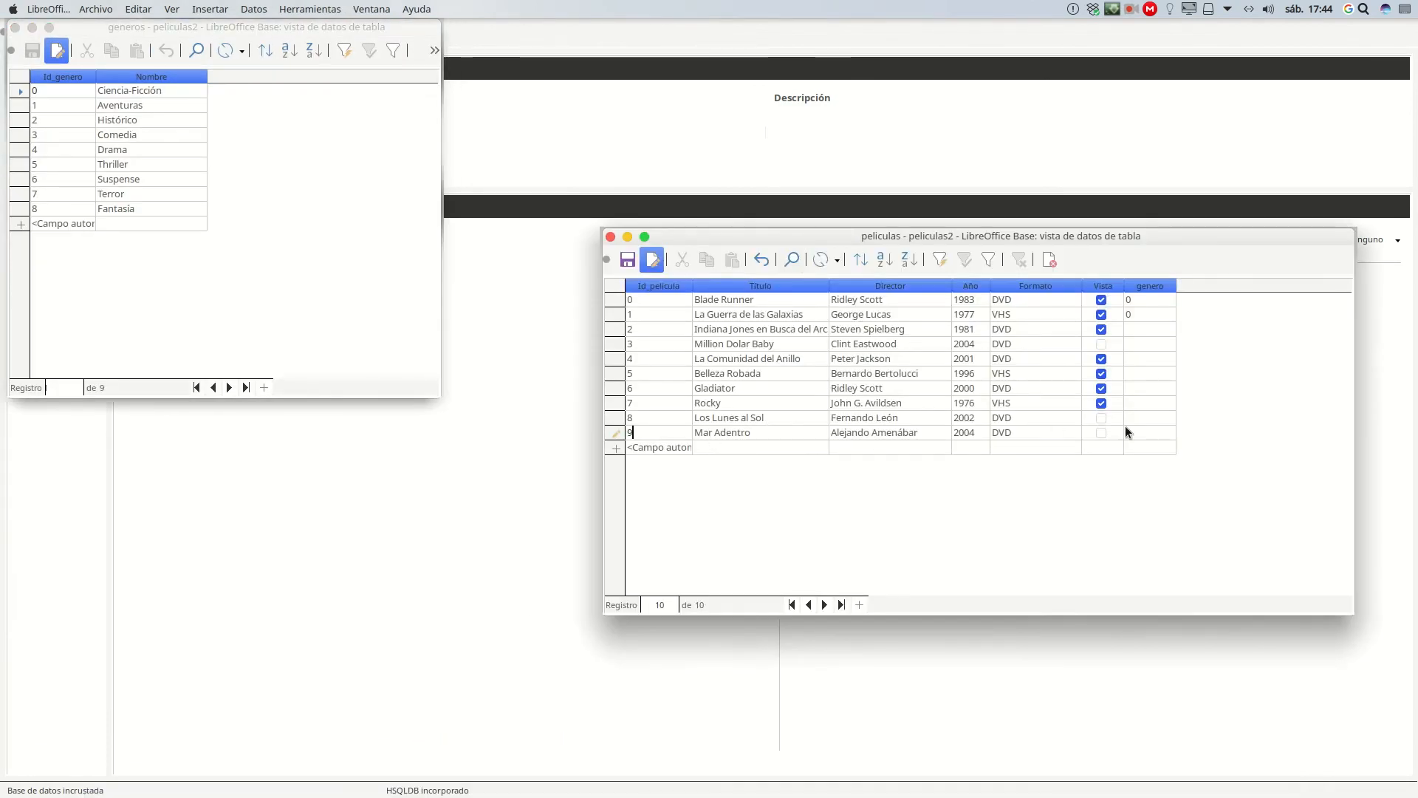
- Assign genero 1 to Indiana Jones en Busca del Arc, 4 to Million Dolar Baby and 8 to La Comunidad del Anillo
click(1143, 330)
text(1)
key(Down)
text(4)
key(Down)
text(8)
key(Return)
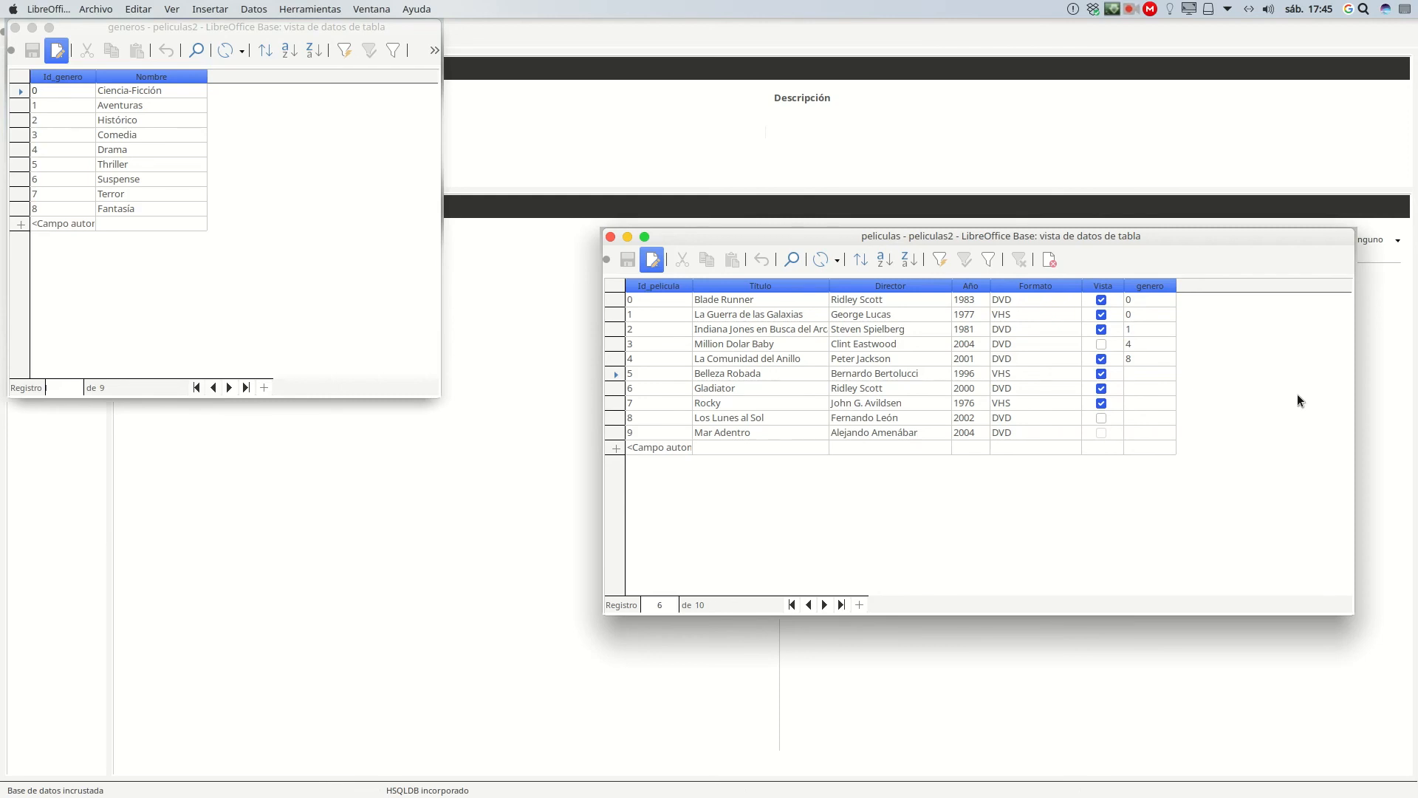
- Assign genero 4 to Belleza Robada and genero 2 to Gladiator
text(4)
key(Down)
text(2)
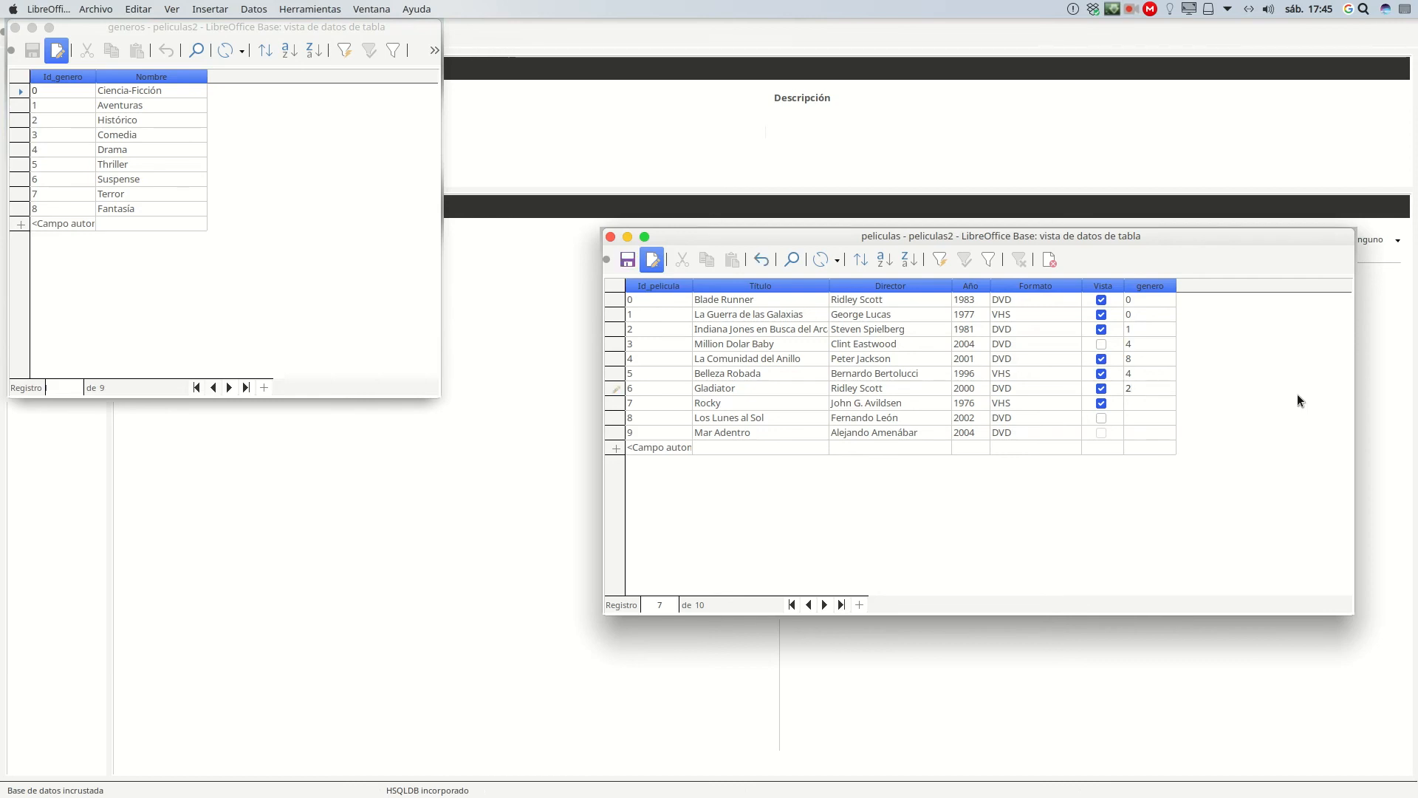
key(Down)
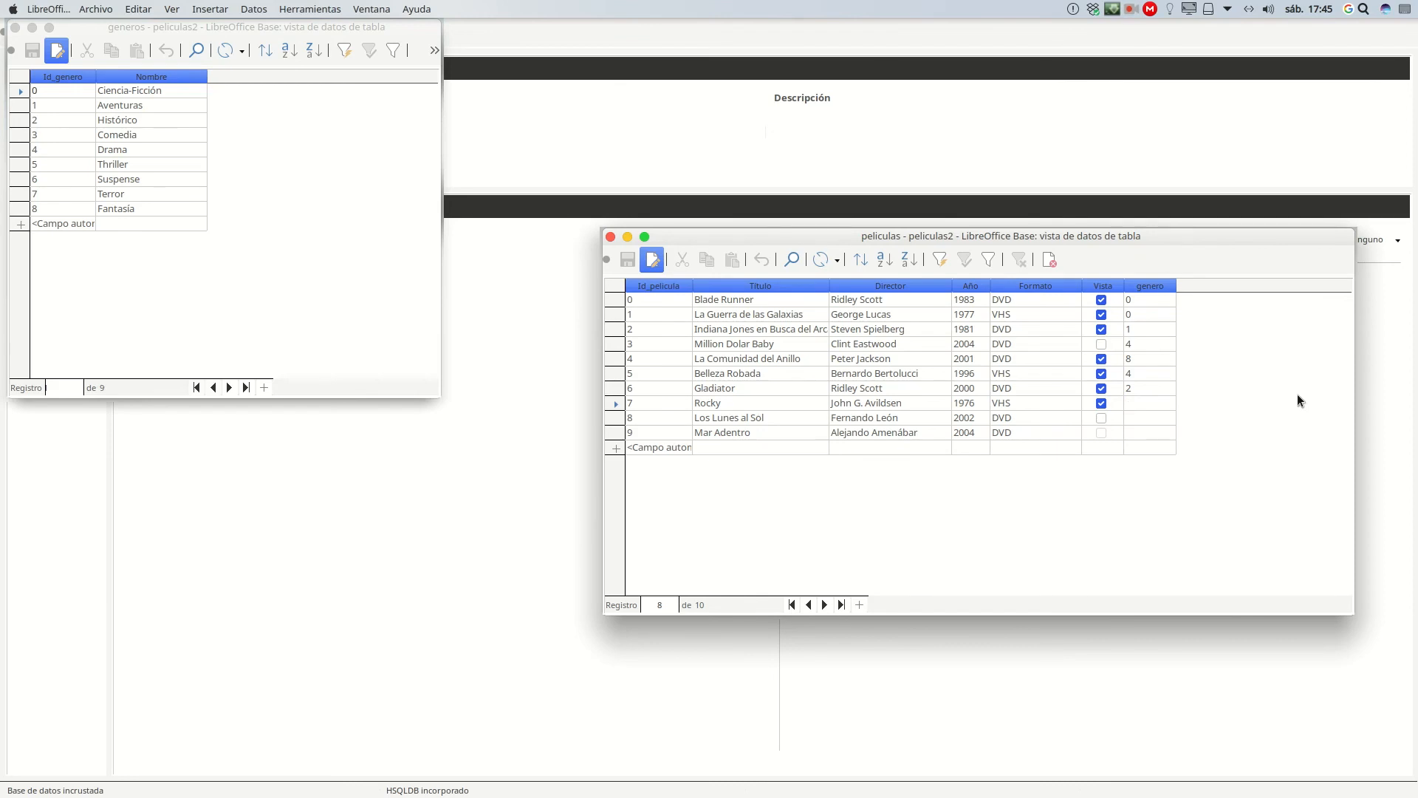
- Assign genero 4 to Rocky, Los Lunes al Sol and Mar Adentro, and close the peliculas and generos data windows
text(4)
key(Down)
text(4)
key(Down)
text(4)
click(1137, 418)
click(608, 237)
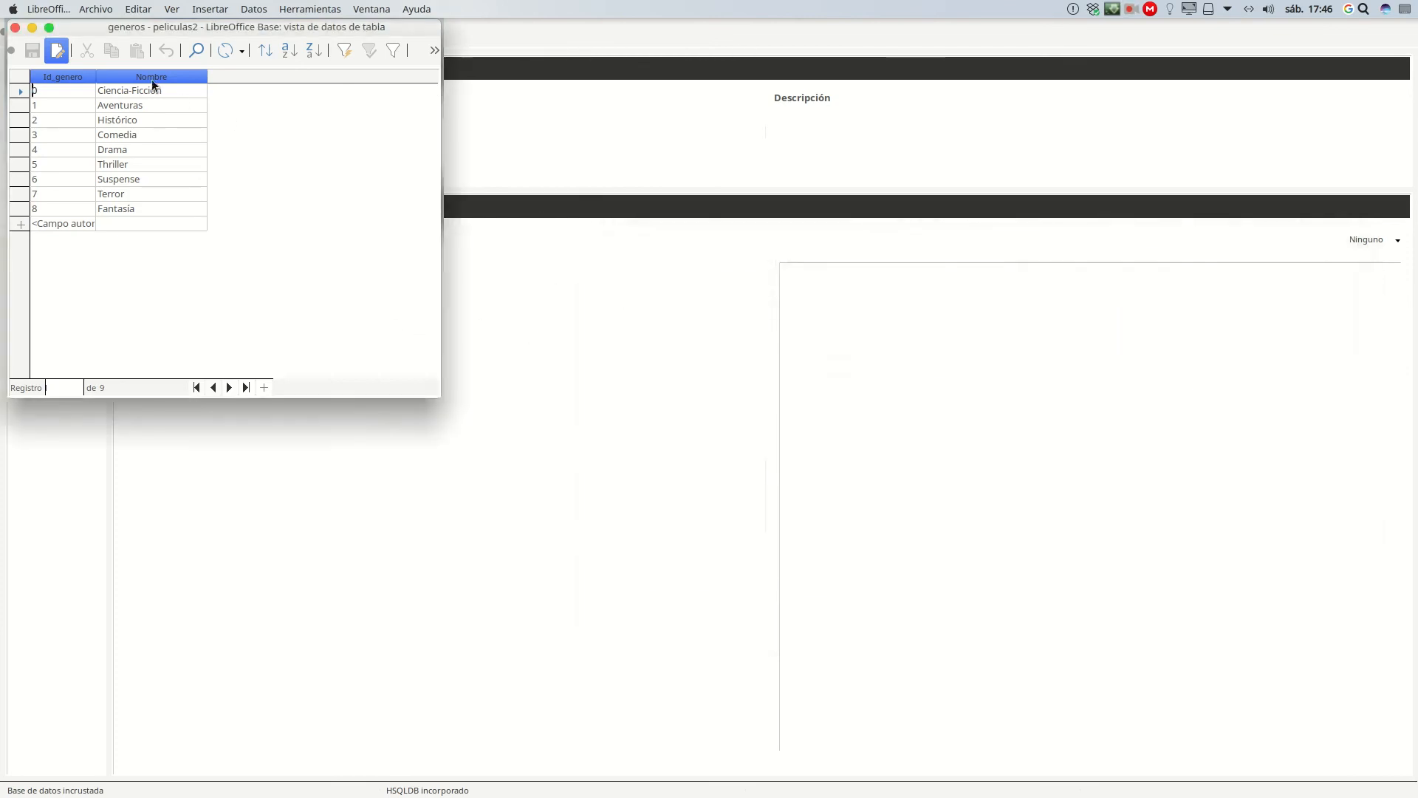
click(14, 29)
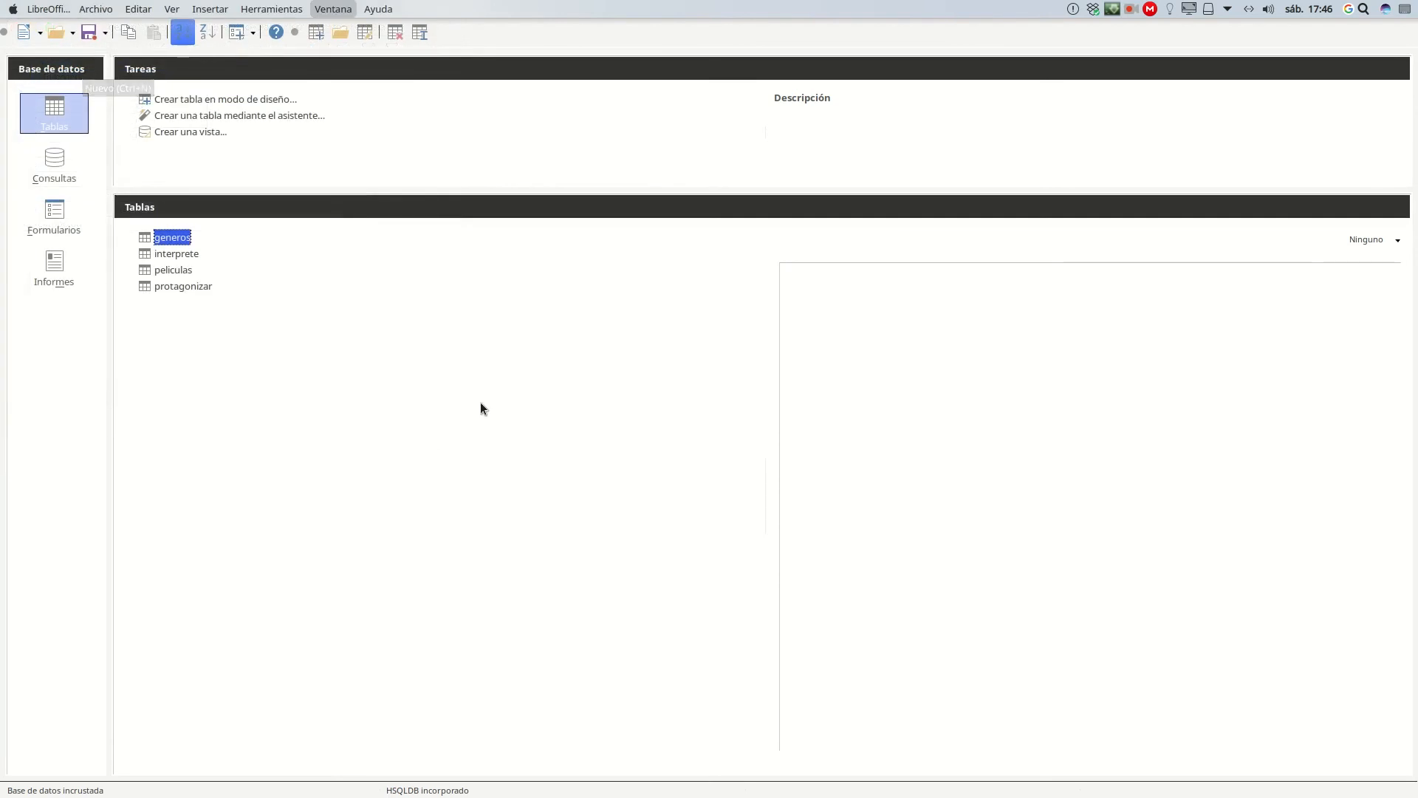
- Open the interprete table for data entry and enlarge its window in the middle of the screen
click(177, 253)
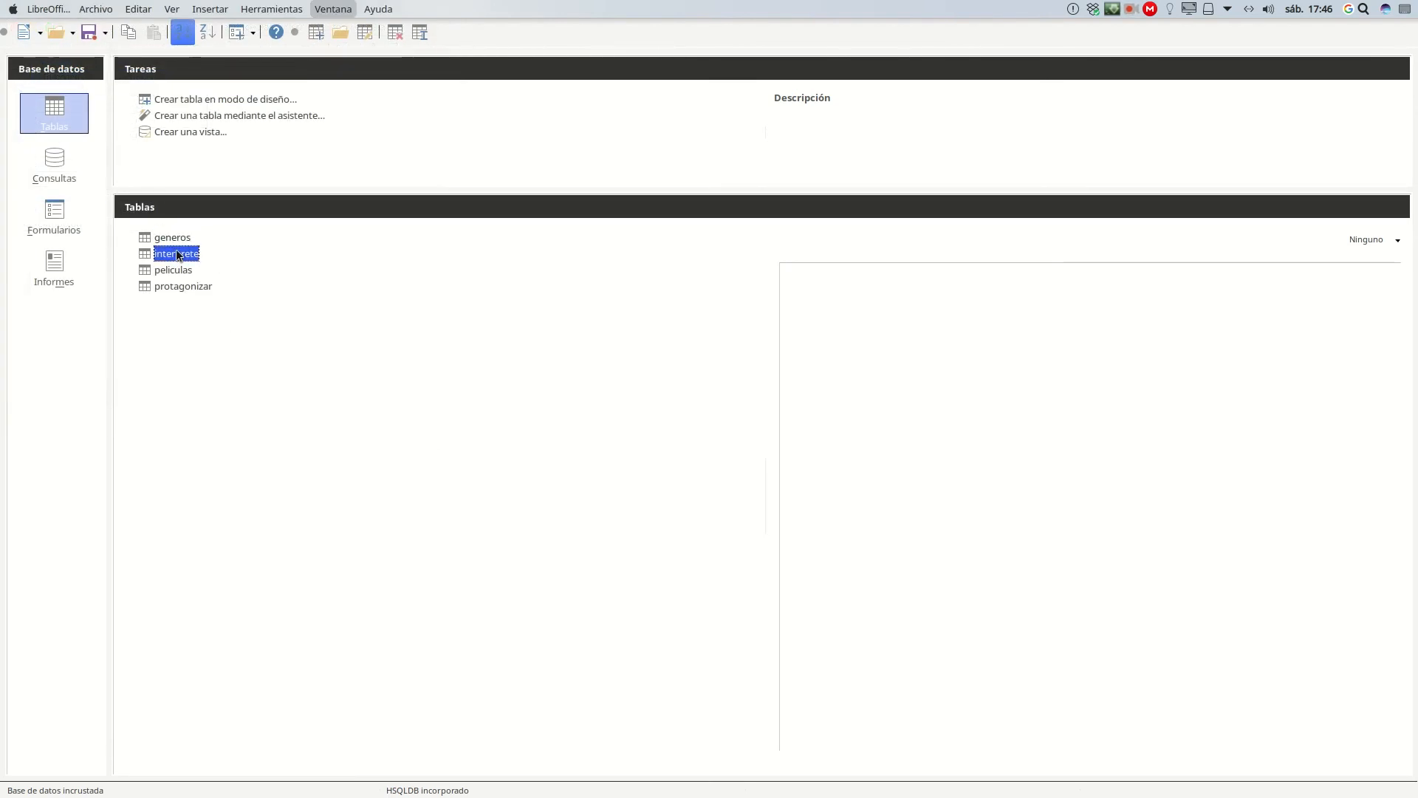
double_click(176, 253)
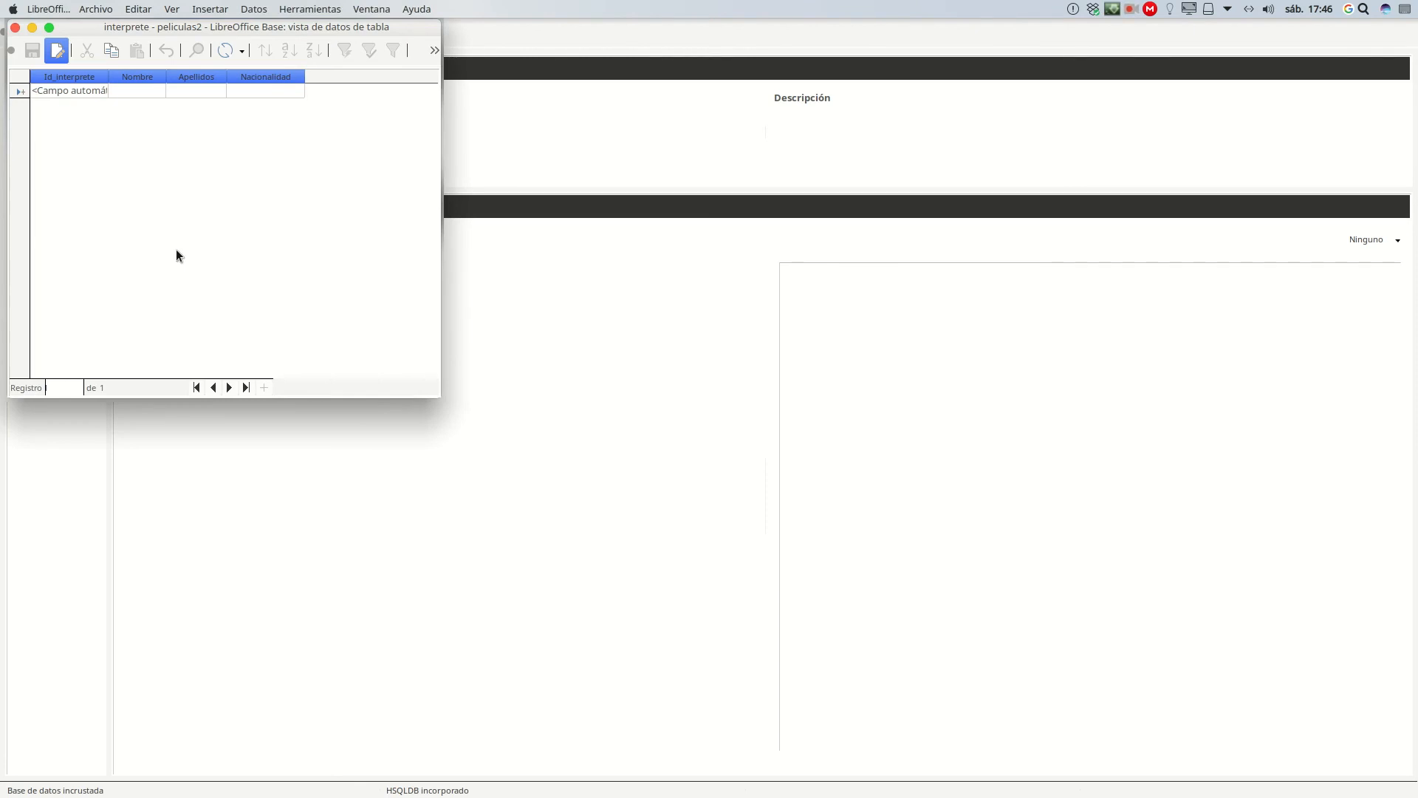
drag(243, 26, 812, 173)
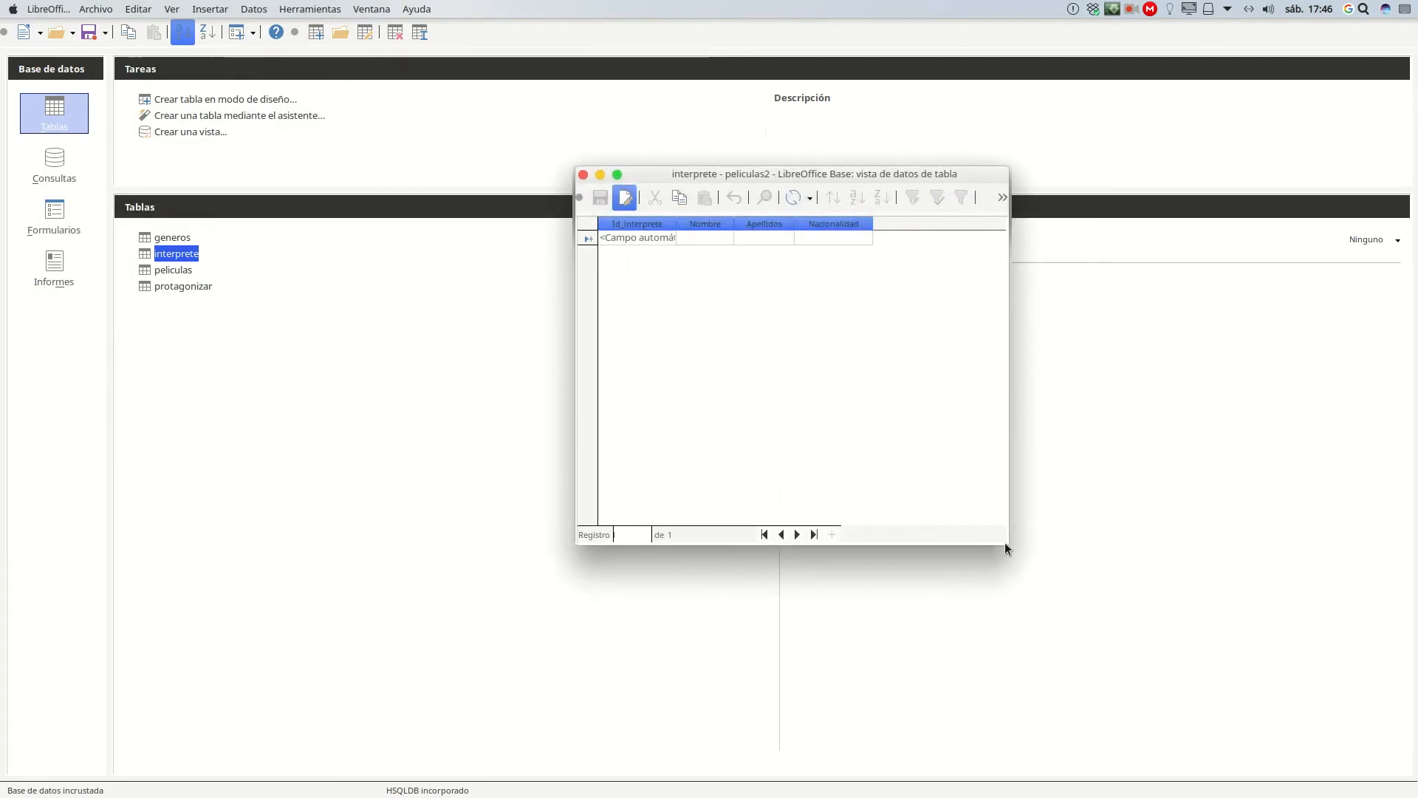
drag(1008, 543, 1157, 569)
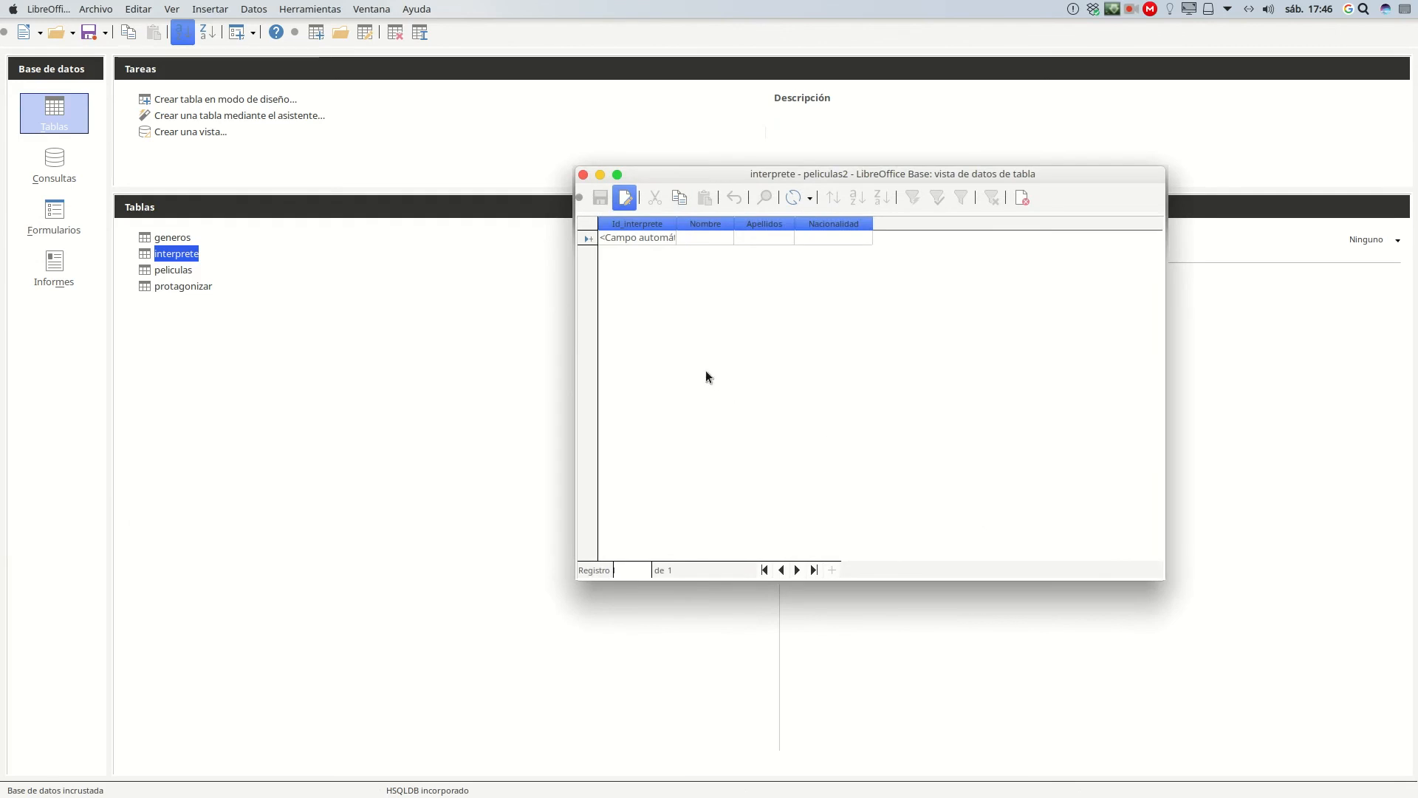
- Add the performer Harrison Ford to interprete, with Nacionalidad Estadounidense
click(701, 239)
text(Harr)
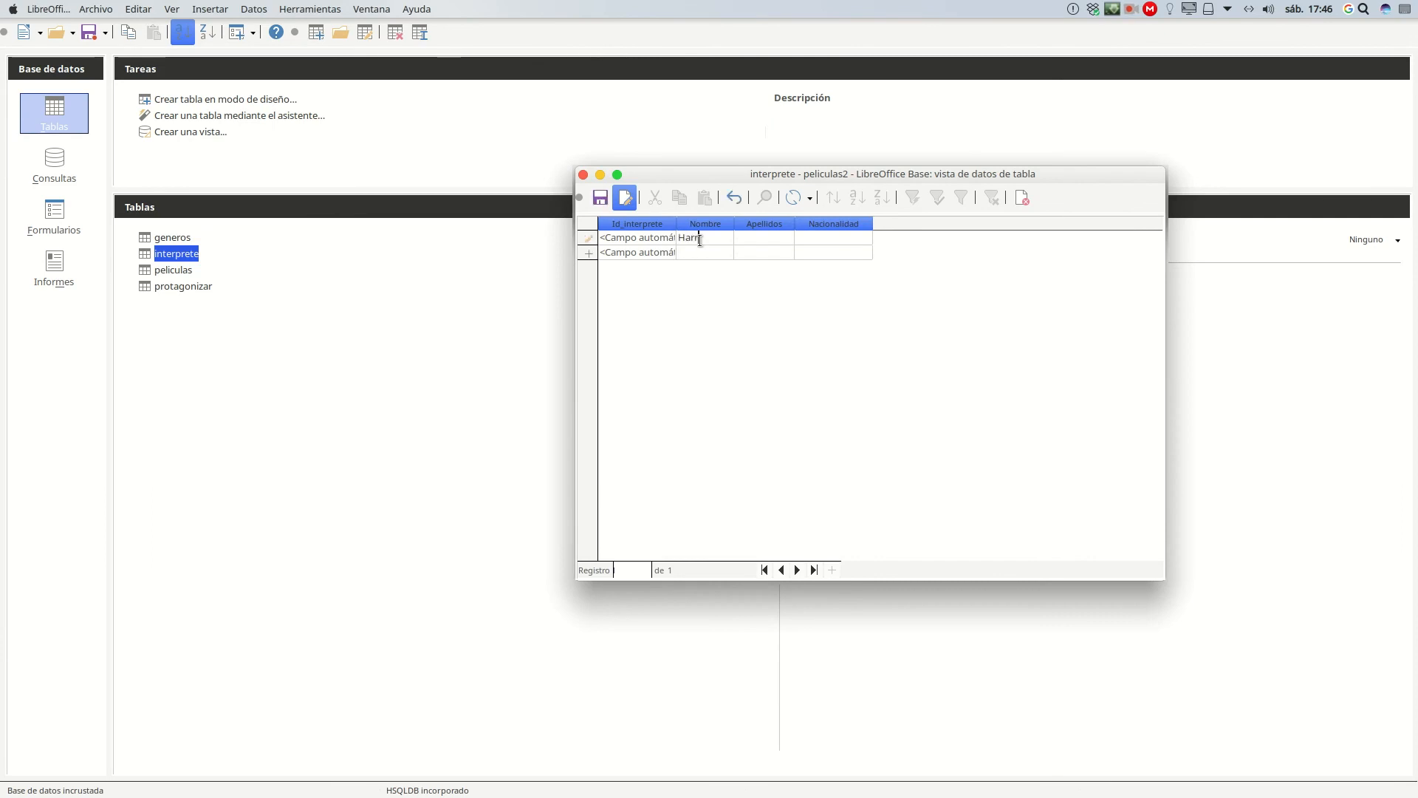
text(ison)
key(Tab)
text(Ford)
text(Est)
text(adou)
text(nide)
text(nse)
key(Return)
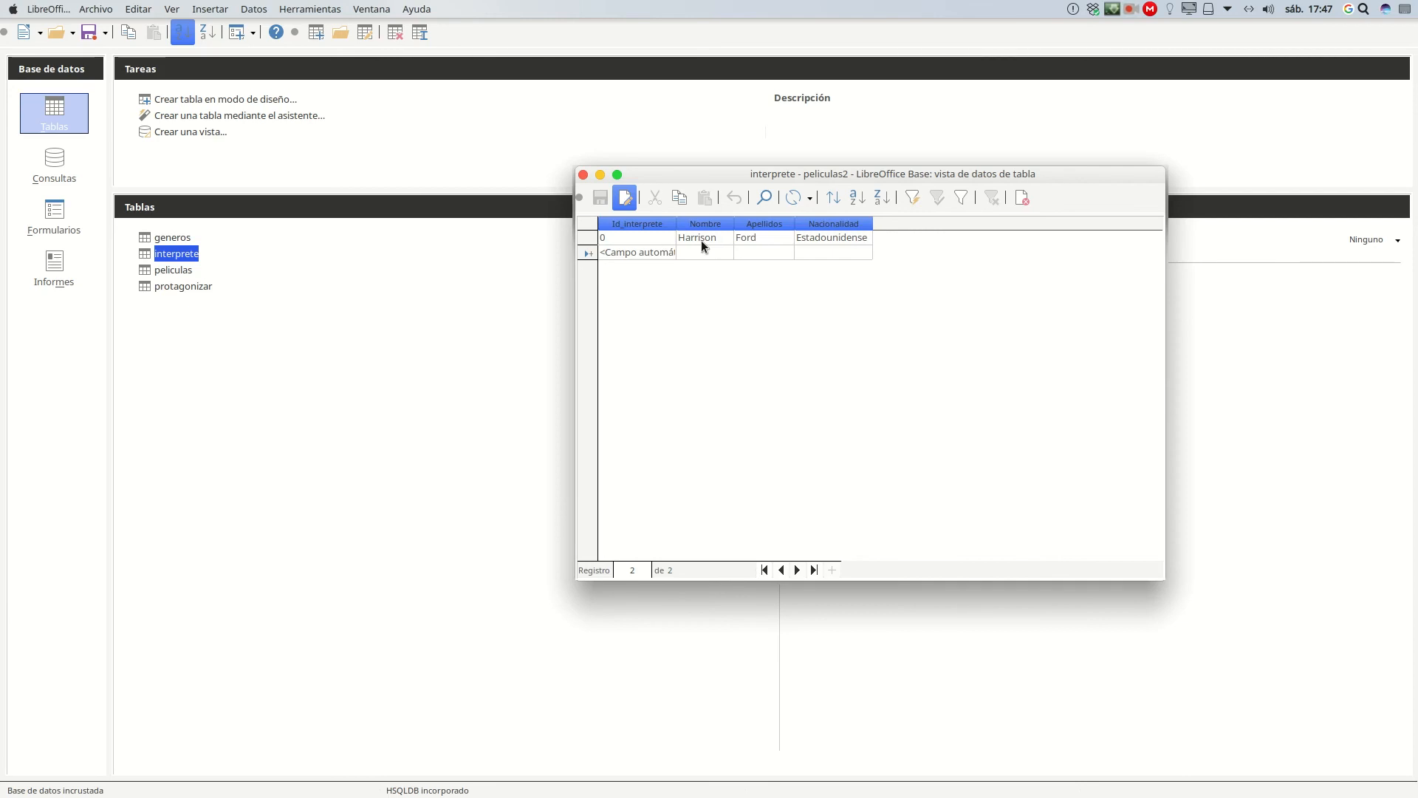
- Add the performer Viggo Mortensen to interprete, with Nacionalidad Estadounidense
click(703, 252)
text(Viggo)
key(Tab)
text(Mortensen)
key(Tab)
text(Estadounidense)
key(Tab)
- Add Al Pacino, Morgan Freeman, Keanu Reeves and Uma Thurman as Estadounidense, with Russell Crowe as Australiano after Morgan Freeman
key(Tab)
text(Al)
key(Tab)
text(Estadounidense)
key(Tab)
key(Tab)
- Add the performers Hilary Swank (Estadounidense), Javier Bardem (Español) and Liv Tyler (Estadounidense) to interprete
text(Hilary)
key(Tab)
text(Swank)
key(Tab)
text(Estadounidense)
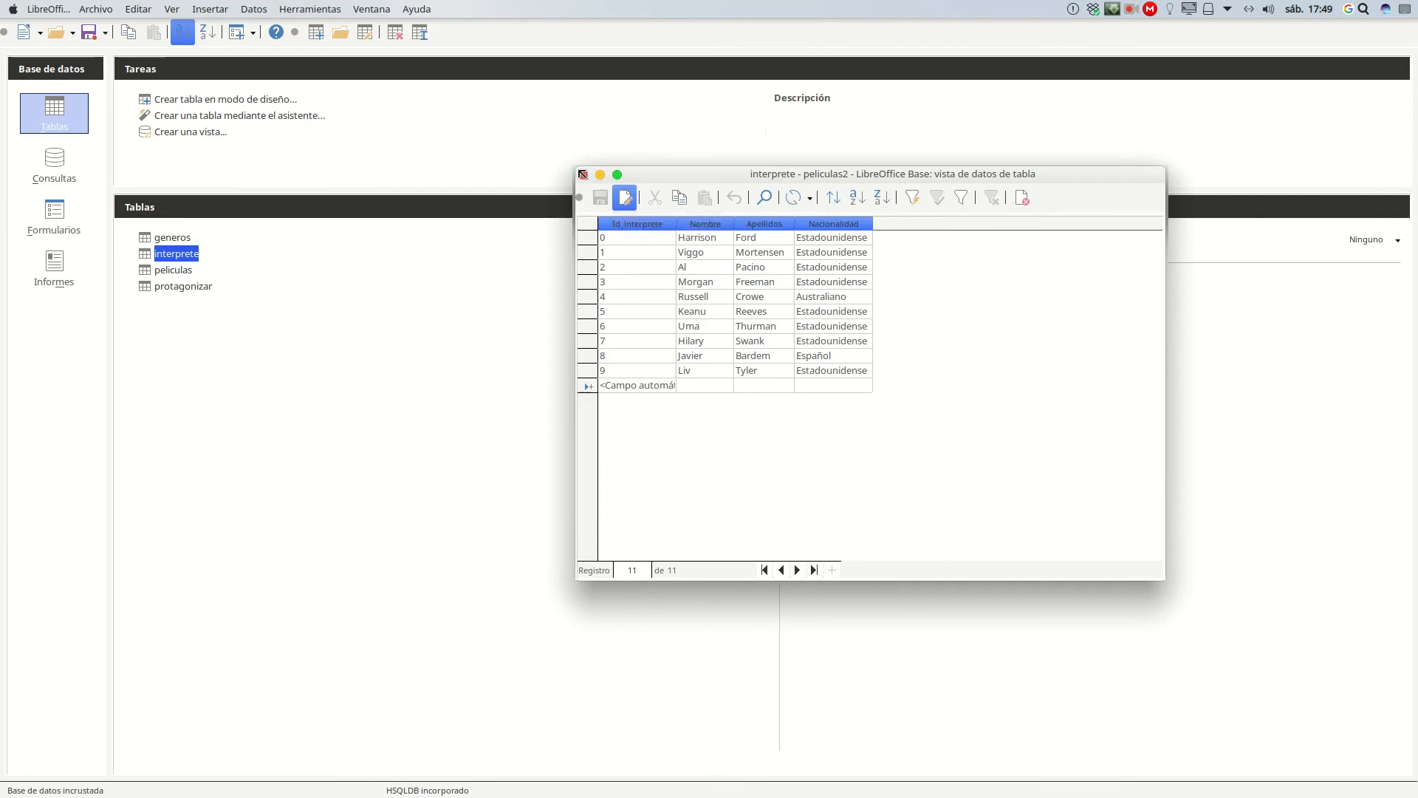
- Shrink the interprete data window, move it aside, and open the peliculas table for reference
drag(635, 174, 874, 196)
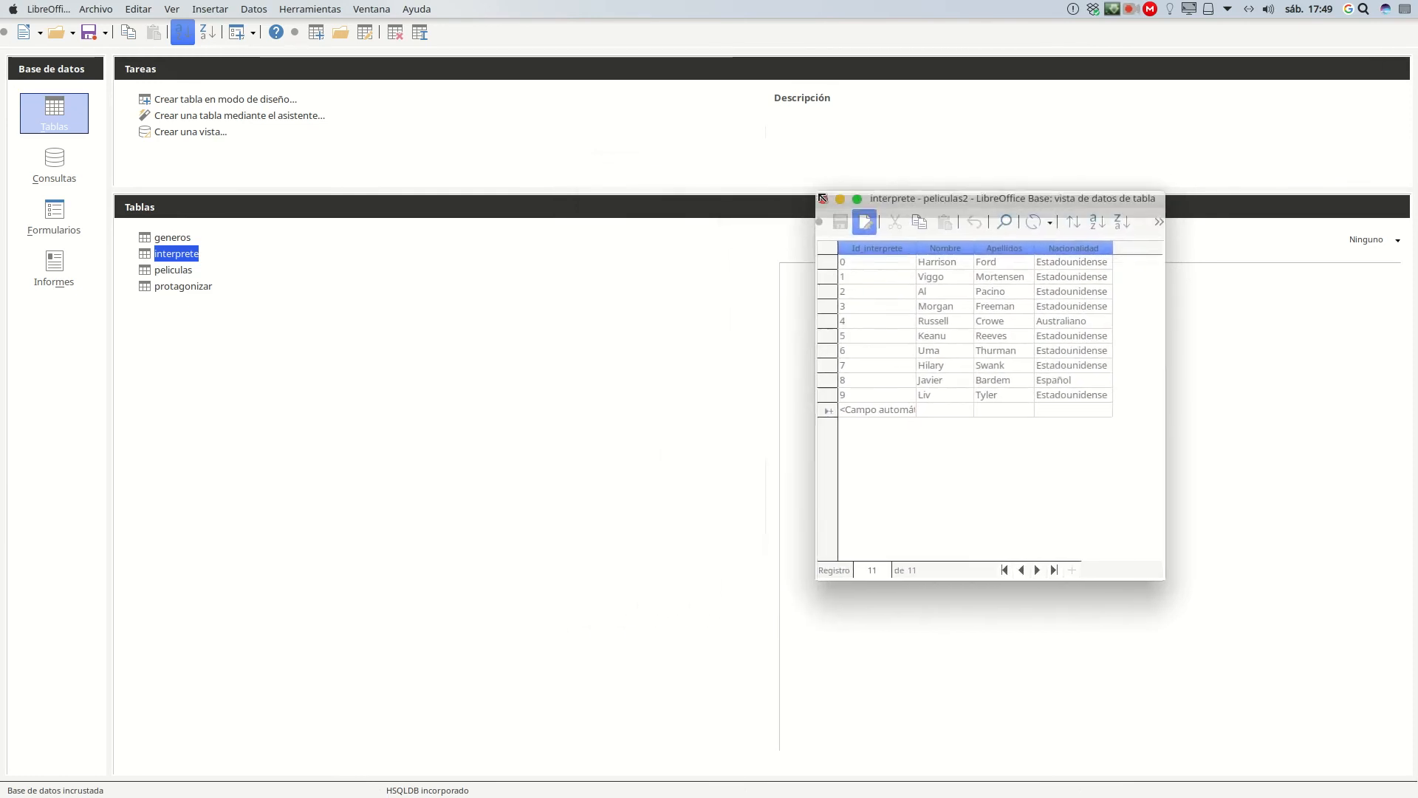
drag(982, 198, 1057, 89)
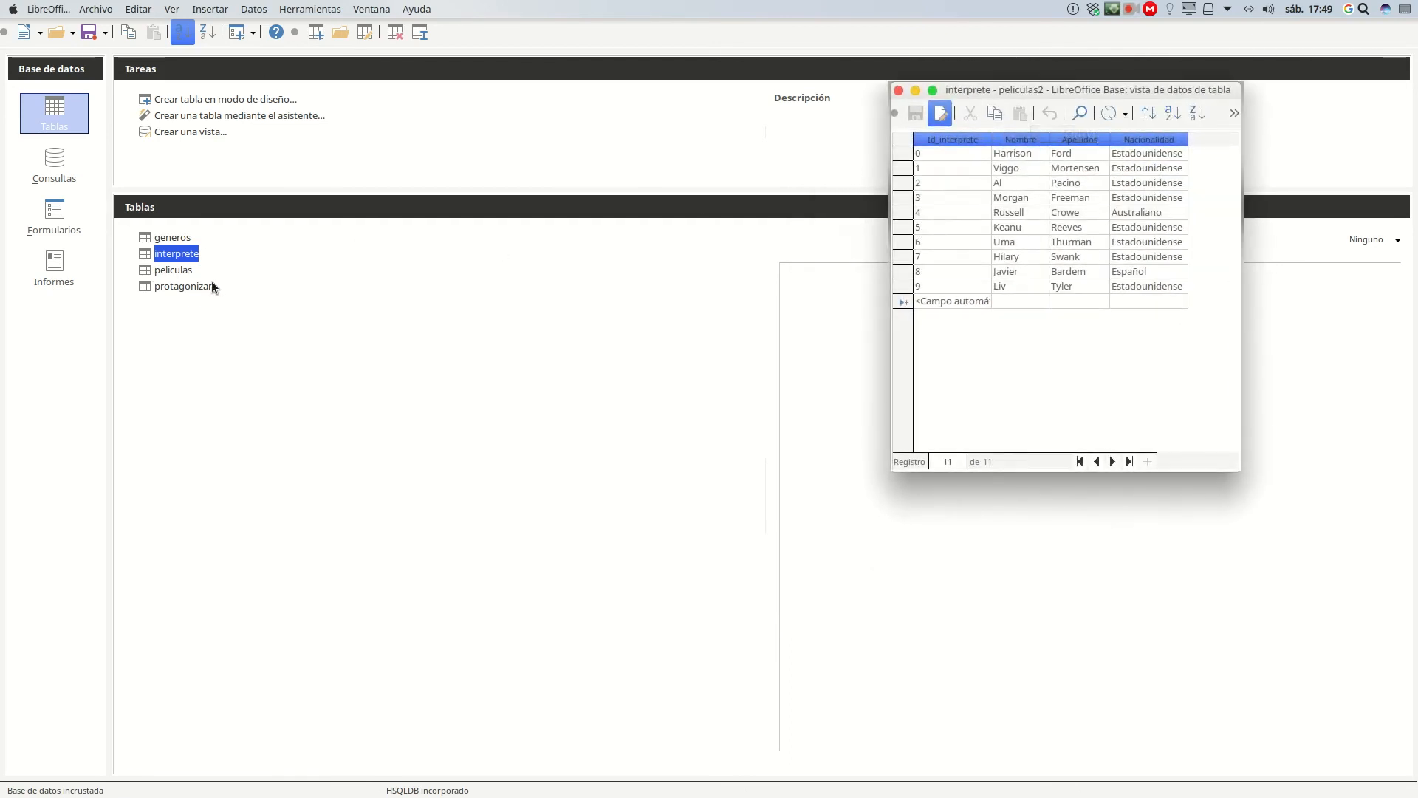
double_click(168, 273)
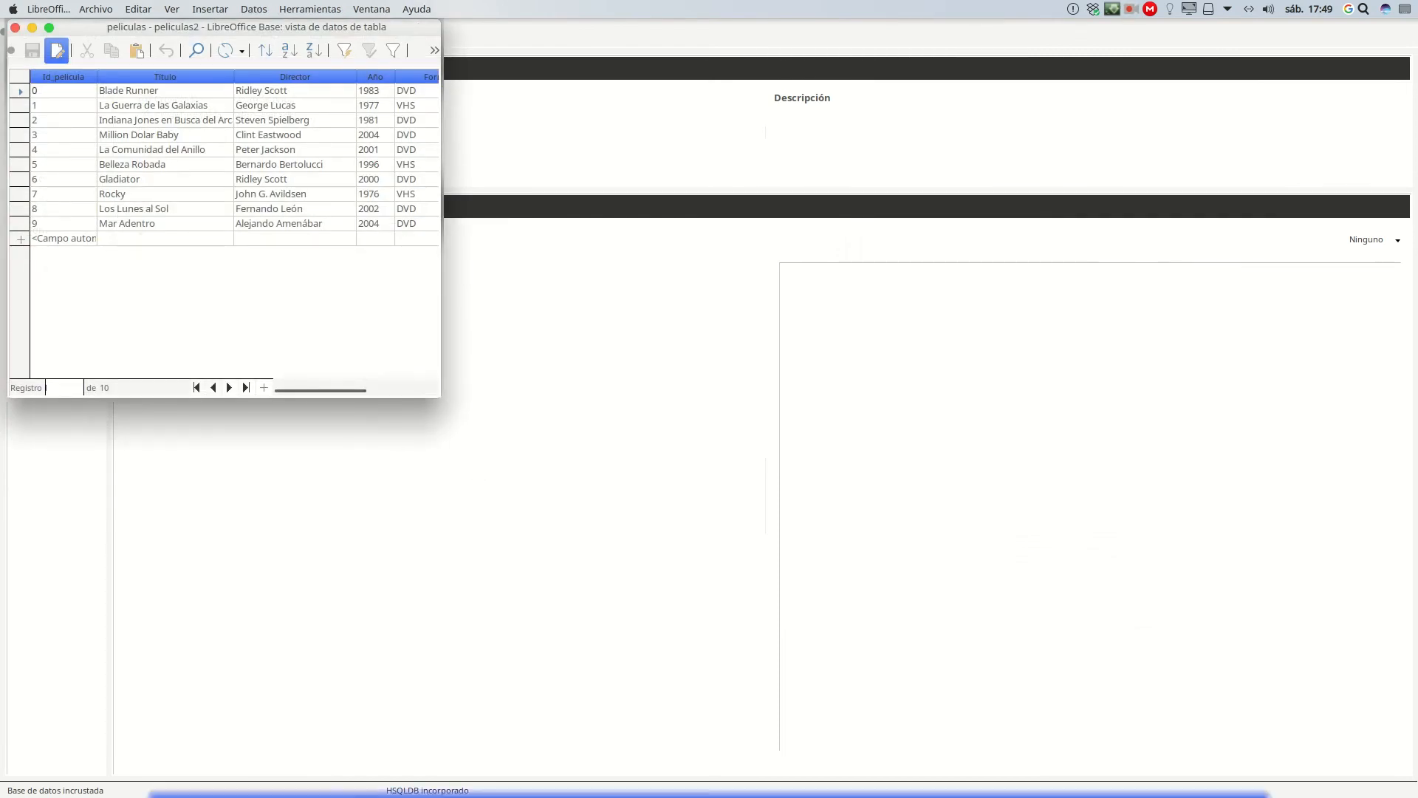
mouse_move(458, 765)
click(468, 762)
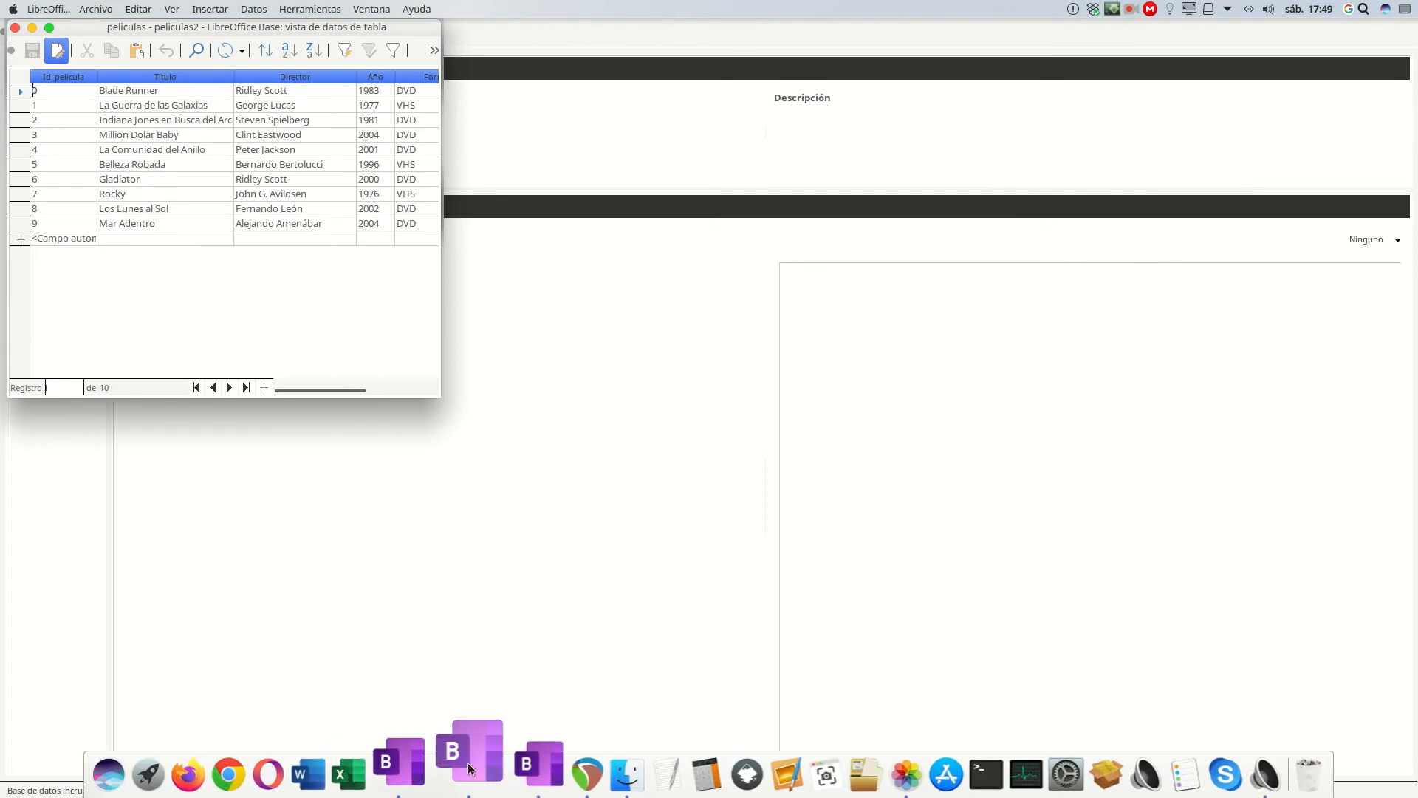
click(498, 507)
- Open the protagonizar table and arrange its window so that the peliculas and interprete data are visible alongside it
click(180, 287)
double_click(180, 287)
drag(268, 39, 744, 387)
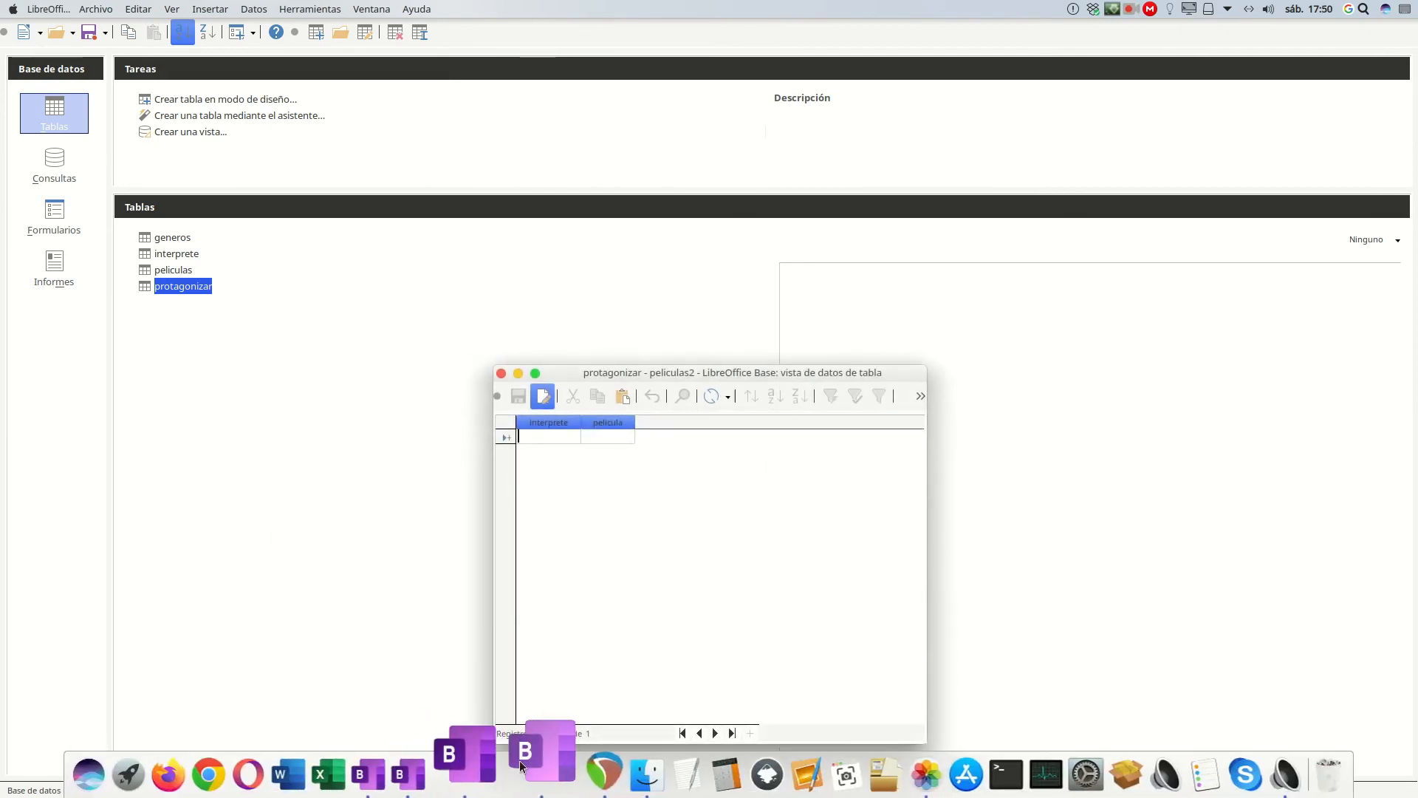
click(485, 760)
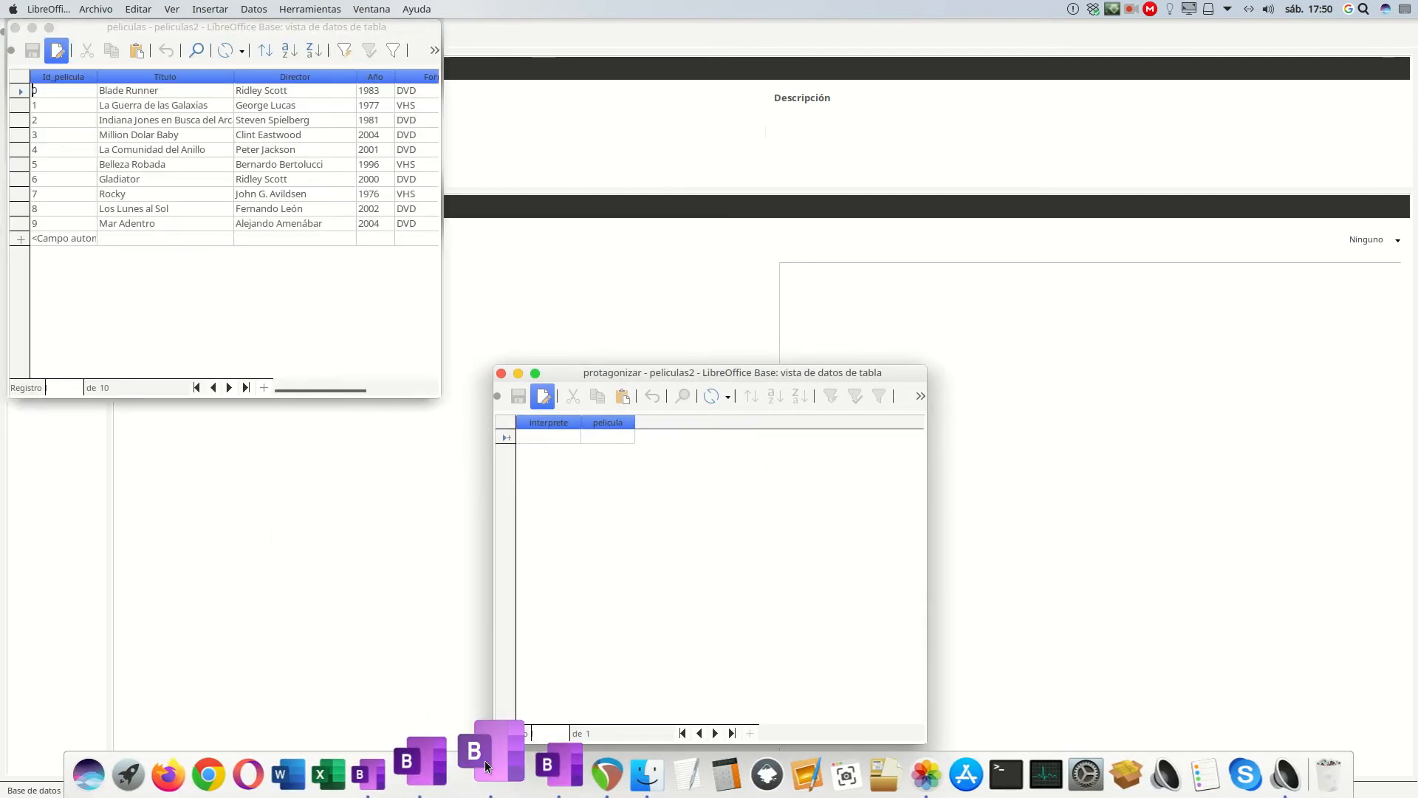
click(443, 764)
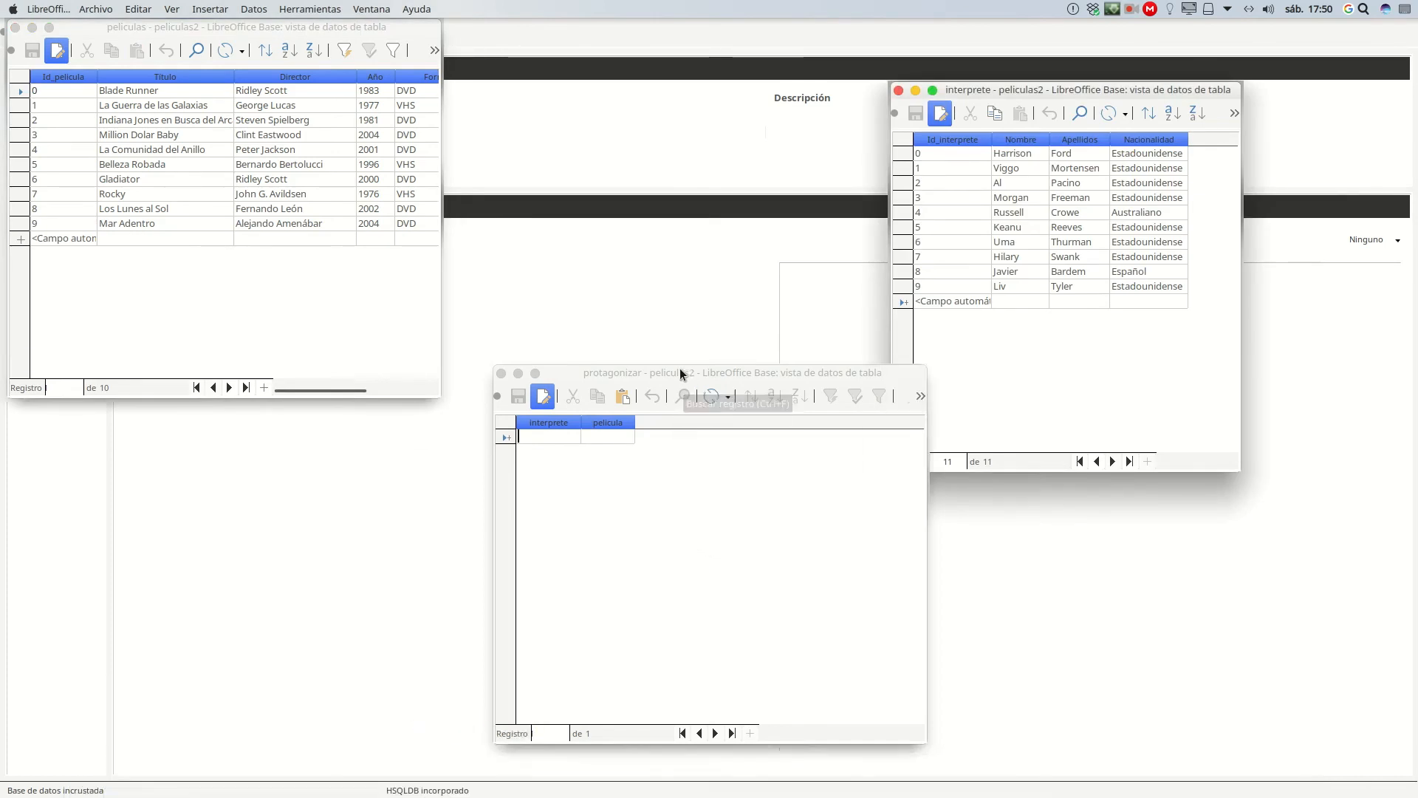
drag(680, 368, 650, 369)
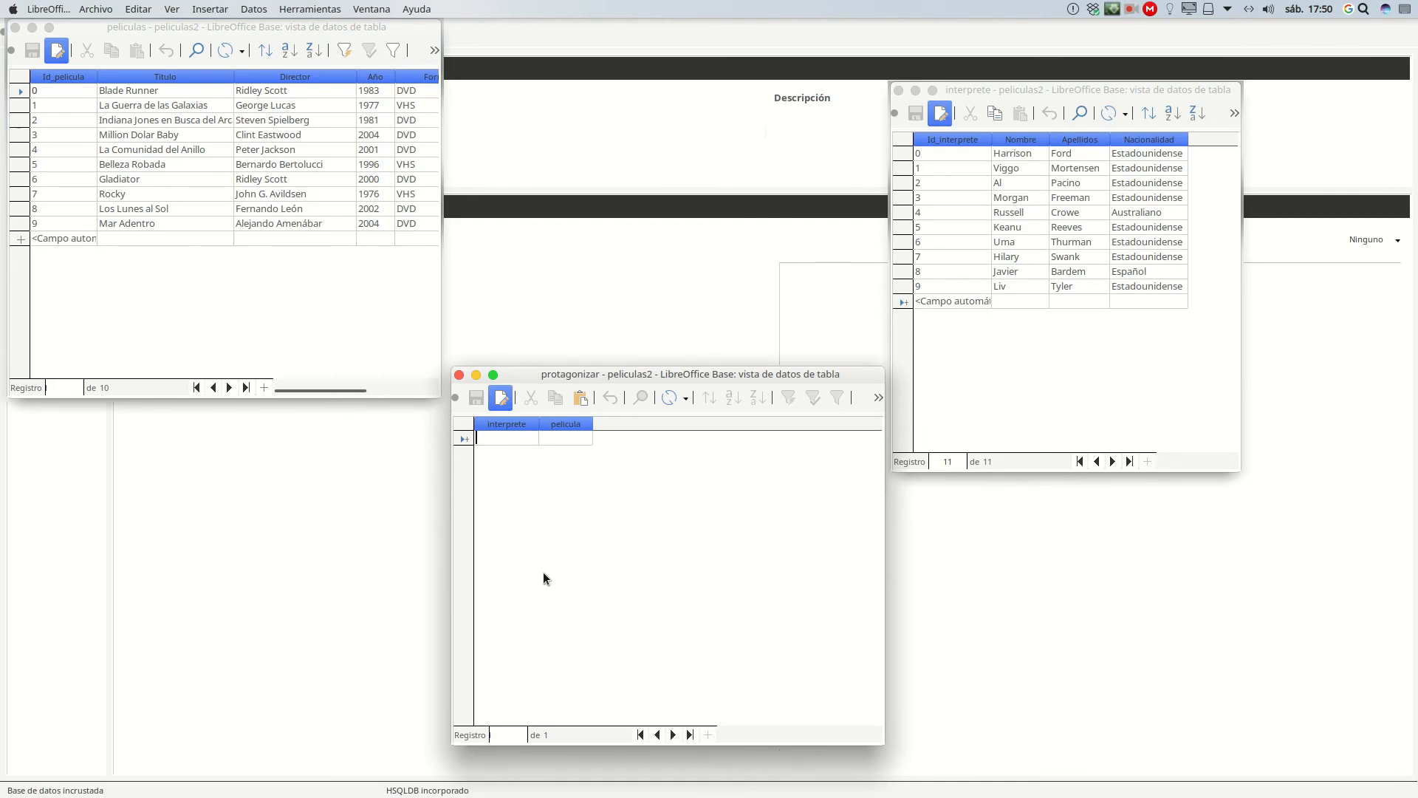
- Add protagonizar records linking interprete 0 to peliculas 0, 1 and 2
text(00)
key(Tab)
text(0)
key(Tab)
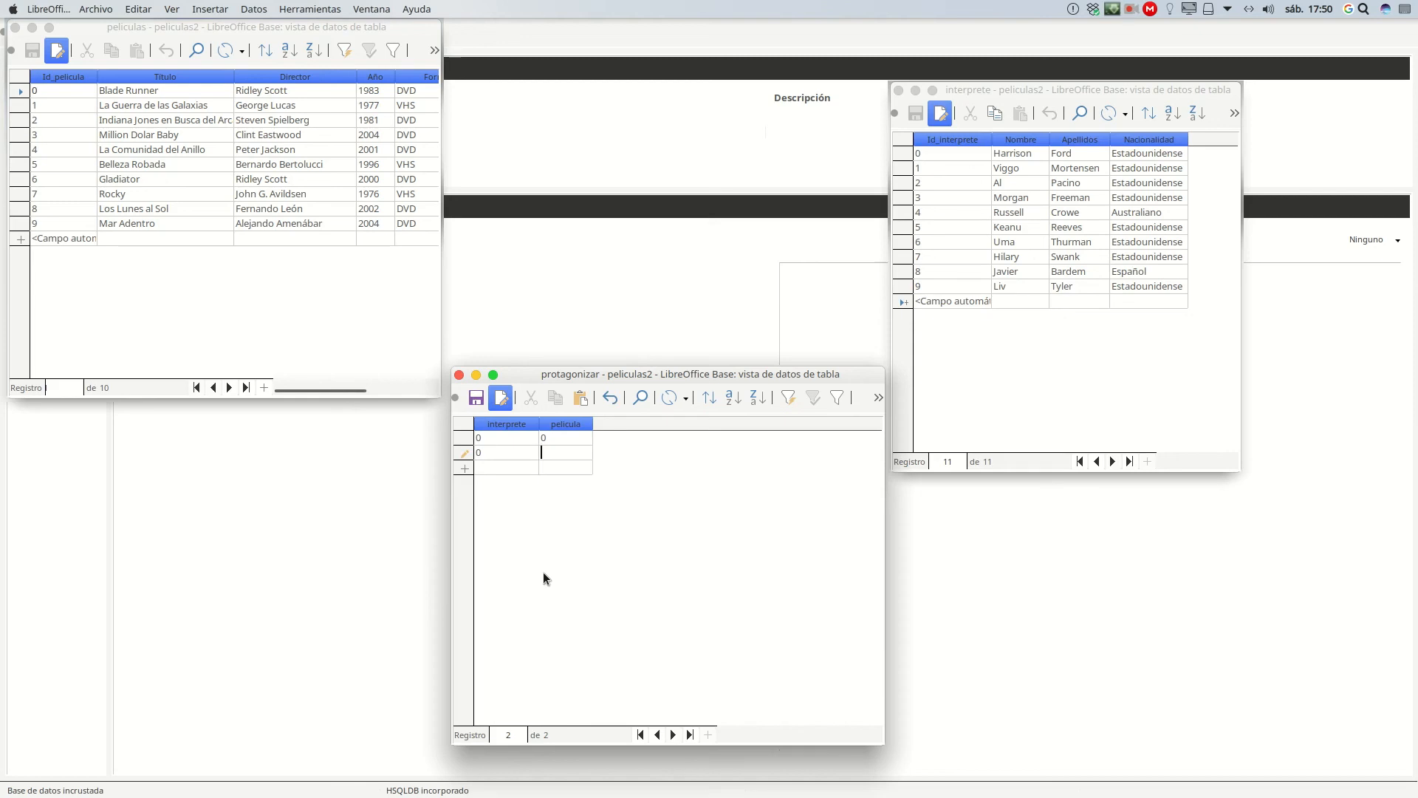
text(1)
key(Tab)
text(0)
text(2)
key(Return)
- Add a protagonizar record for pelicula 4, correcting the mistyped interprete 10 to 1
text(10)
text(4)
key(Return)
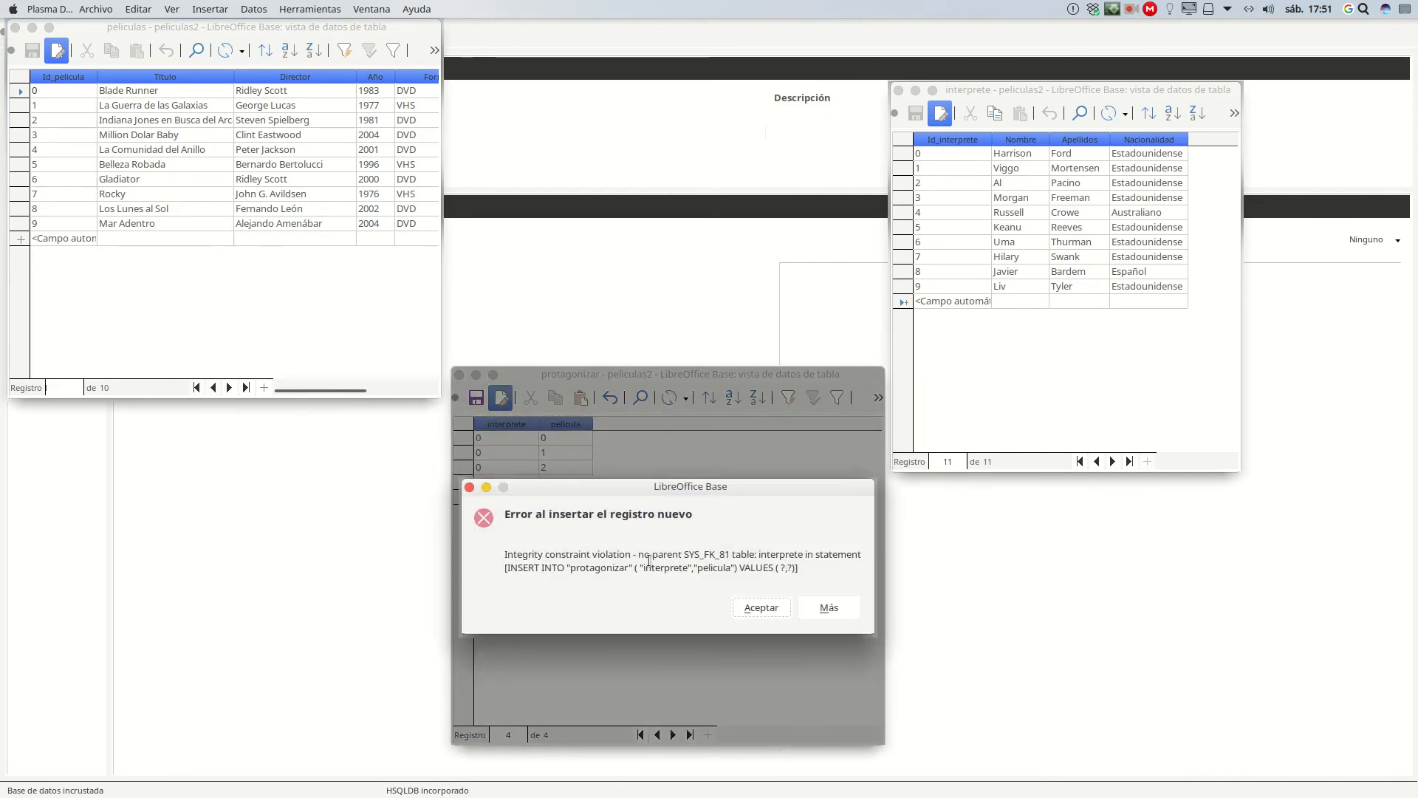
click(760, 608)
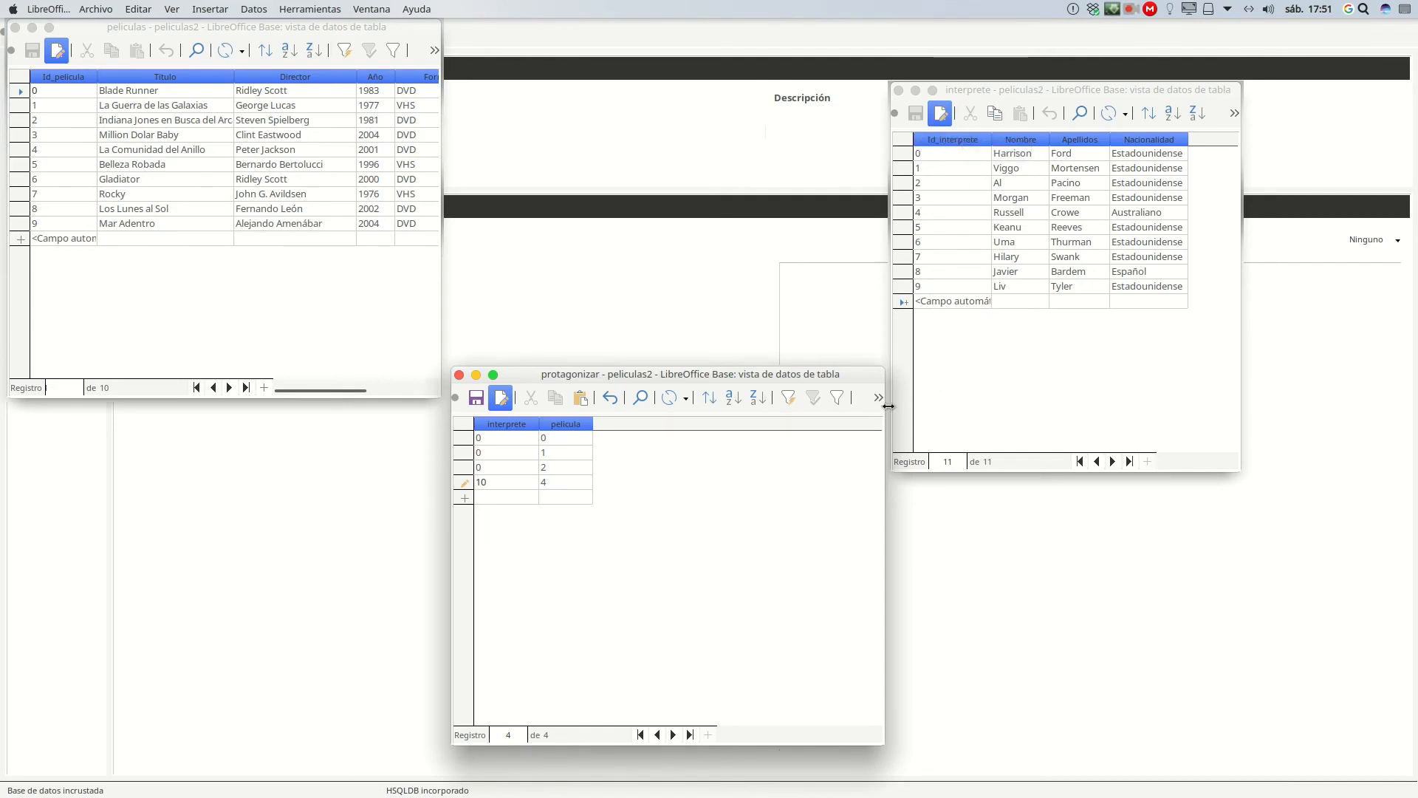
key(BackSpace)
- Add protagonizar records linking interprete 3 to pelicula 3 and interprete 4 to pelicula 6
click(529, 498)
text(33)
key(Return)
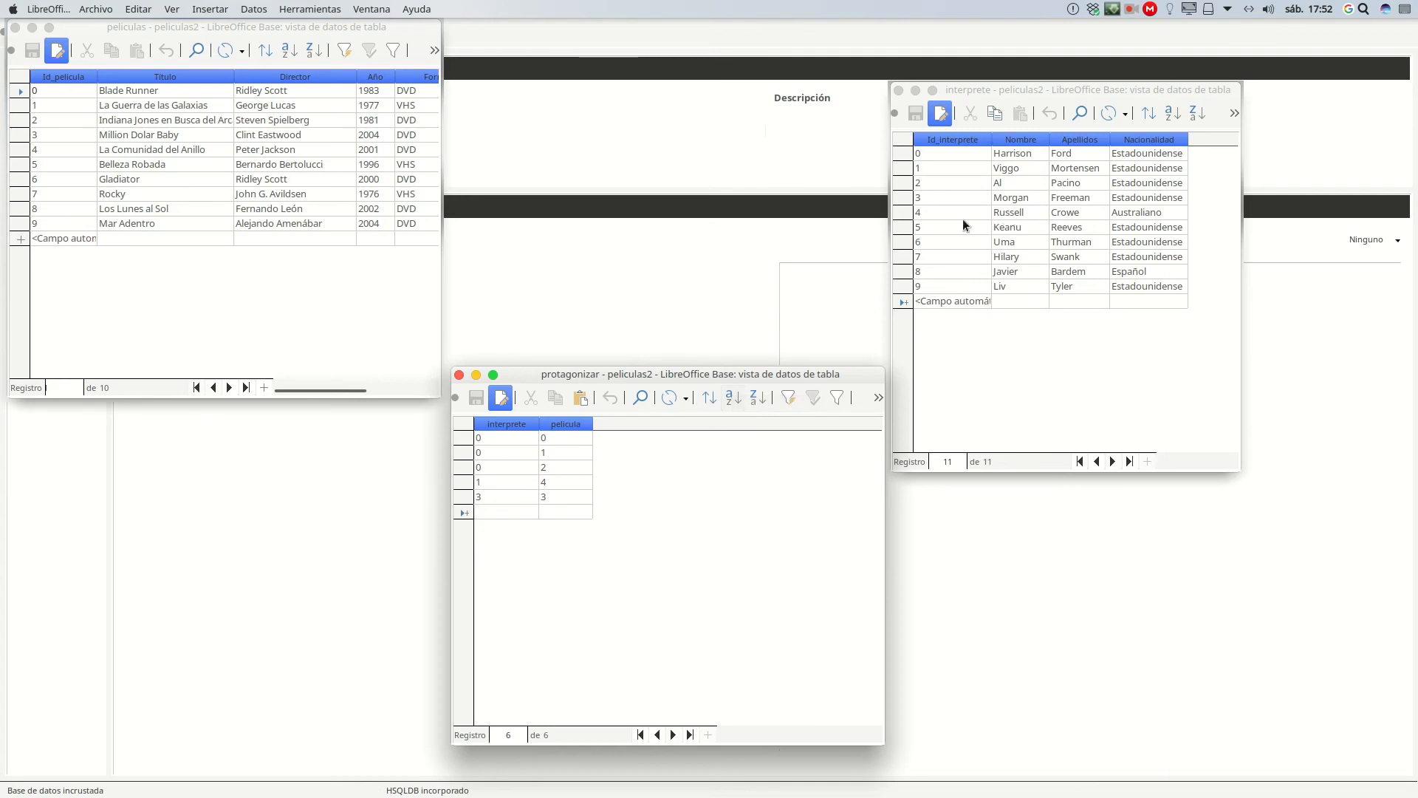
text(4)
text(6)
key(Return)
- Add protagonizar records linking interprete 7 to pelicula 3 and interprete 9 to pelicula 4
text(3)
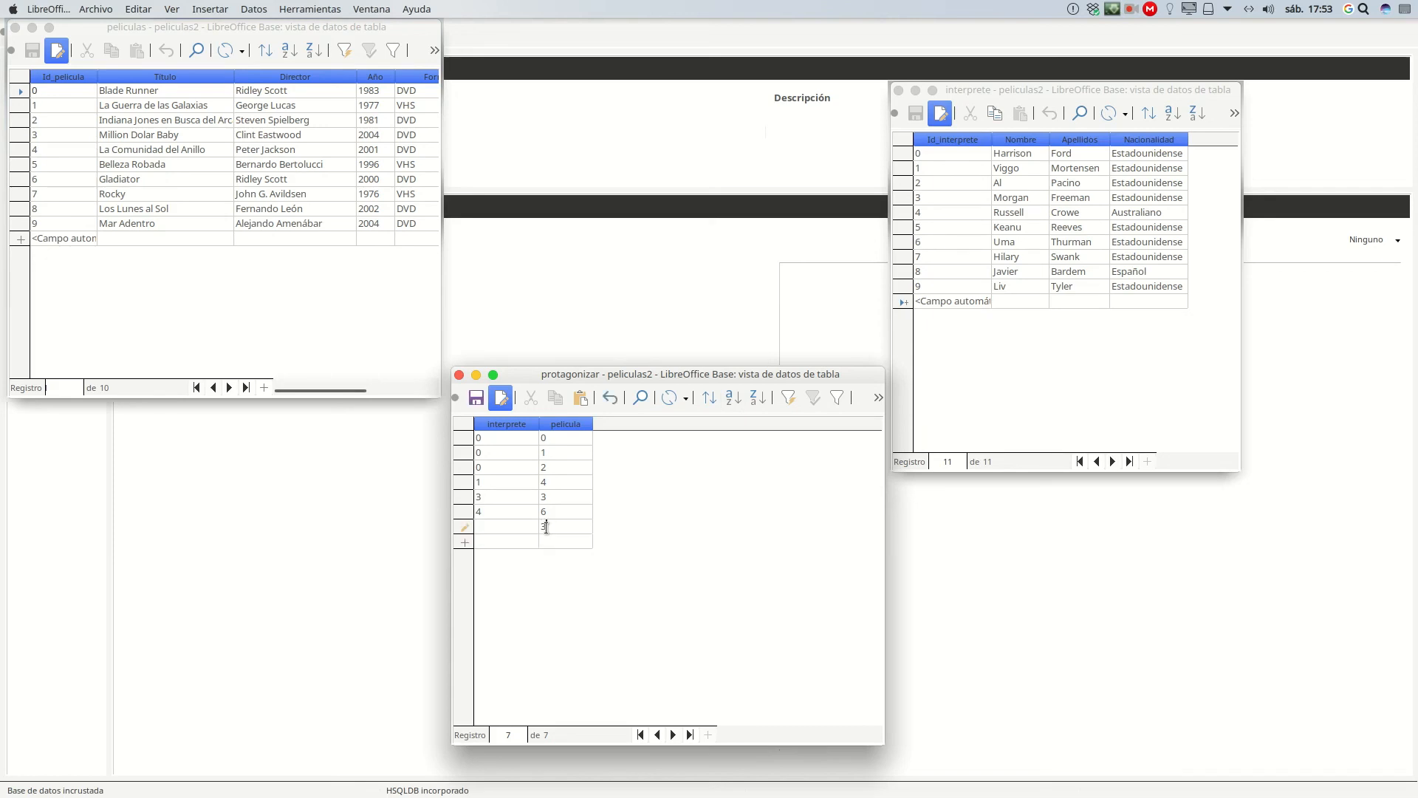
key(shift+Tab)
click(498, 542)
text(9)
click(556, 546)
text(4)
key(Return)
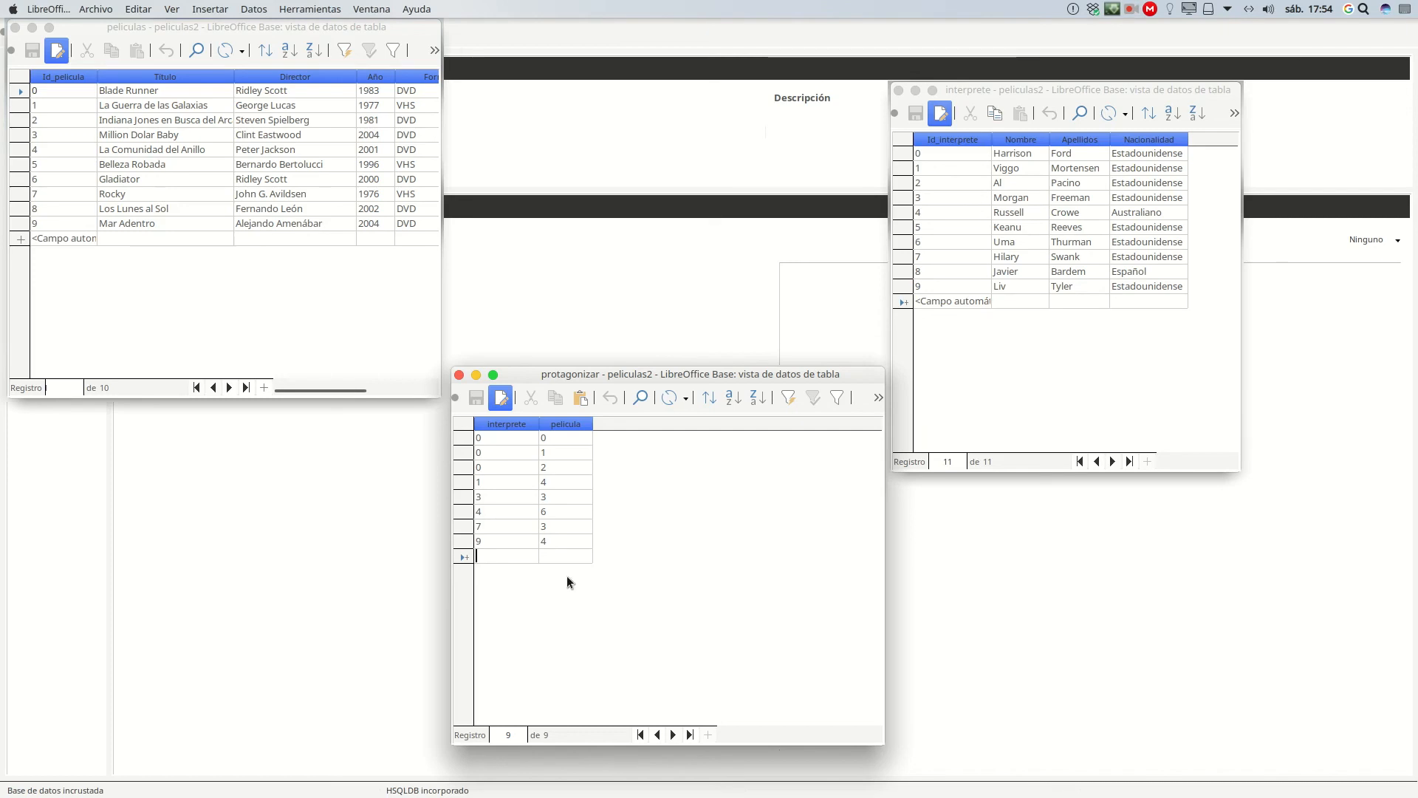
- Add a protagonizar record linking interprete 9 to pelicula 5
click(551, 554)
text(5)
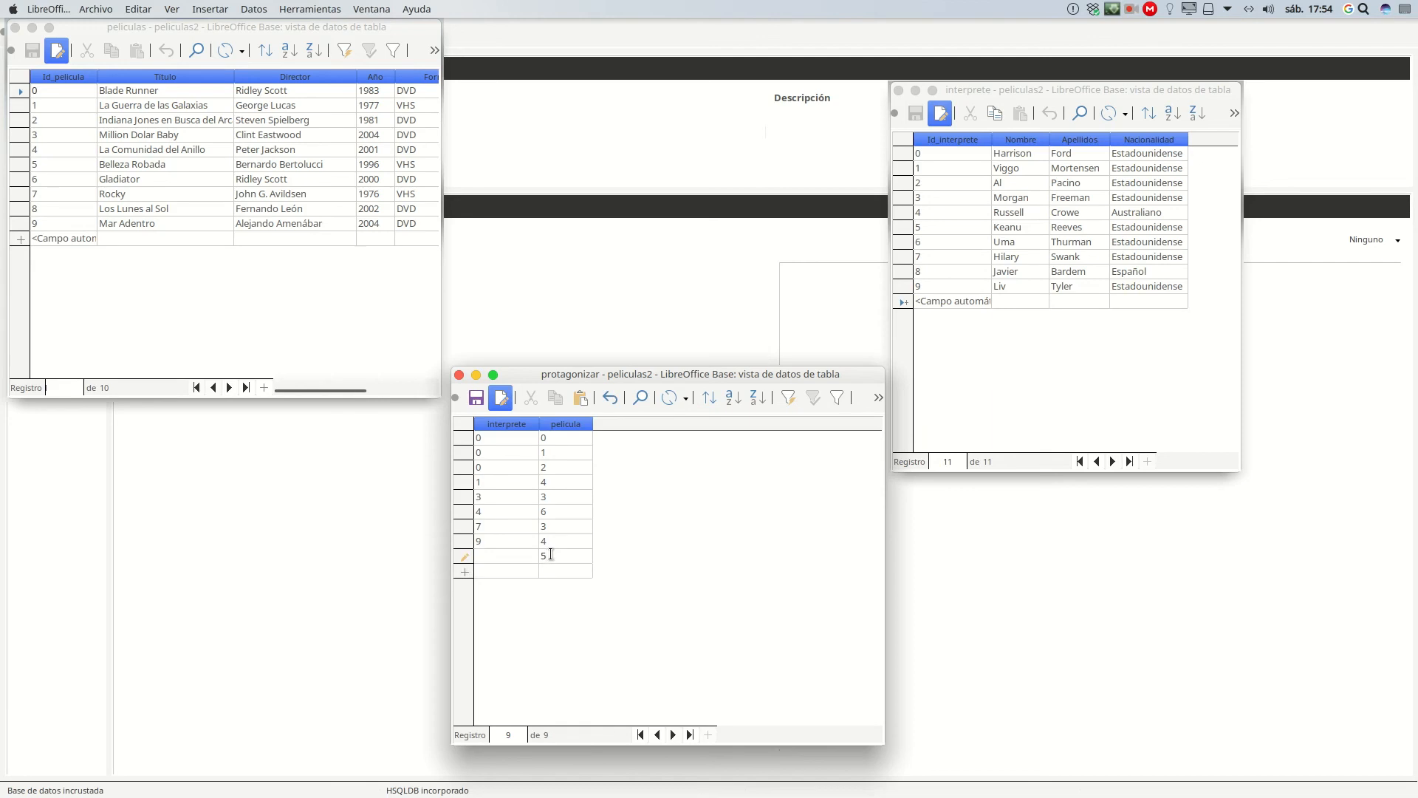
click(494, 551)
text(9)
- Add protagonizar records linking interprete 8 to peliculas 8 and 9
click(552, 570)
text(88)
key(Tab)
key(Tab)
text(8)
key(Tab)
text(9)
key(Tab)
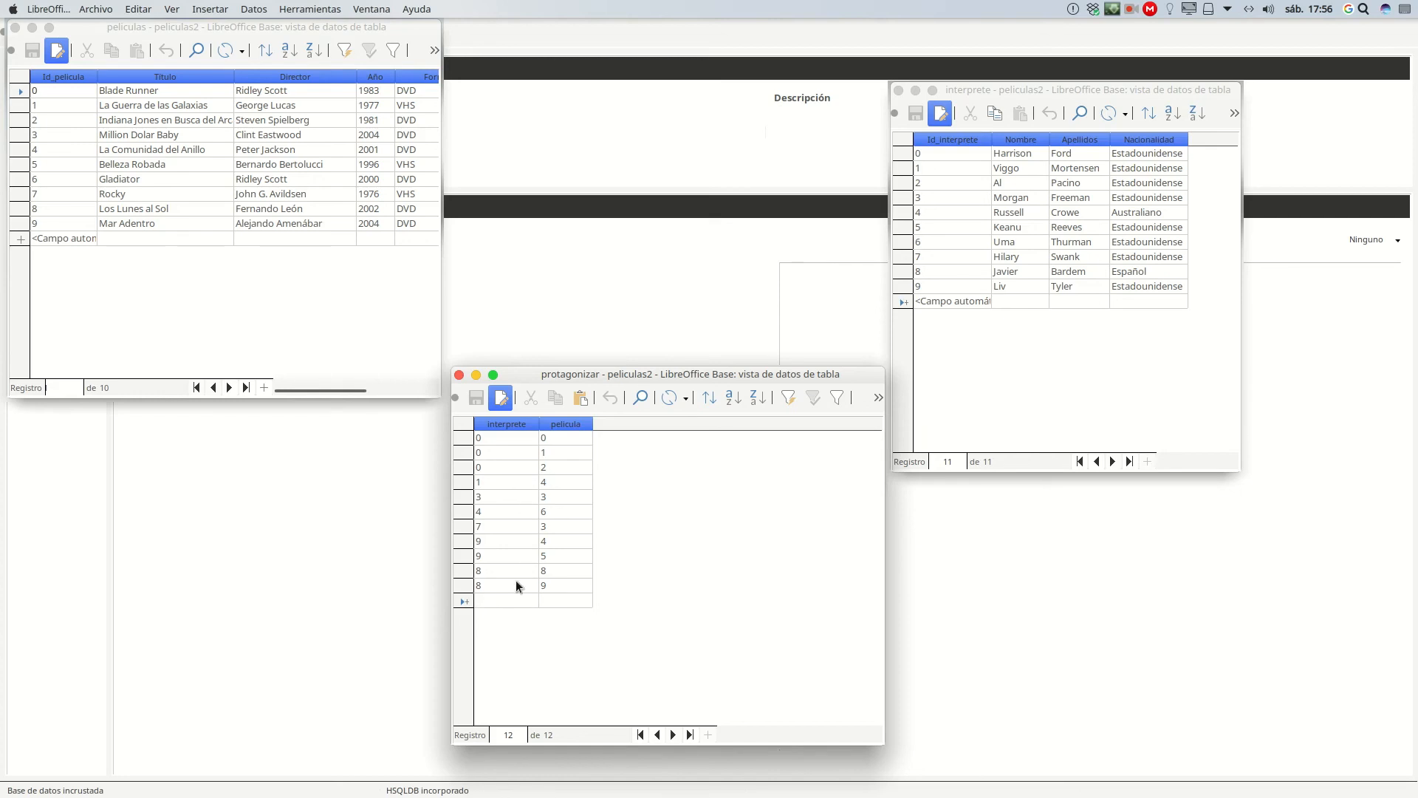
- Close the protagonizar, interprete and peliculas data windows
click(458, 374)
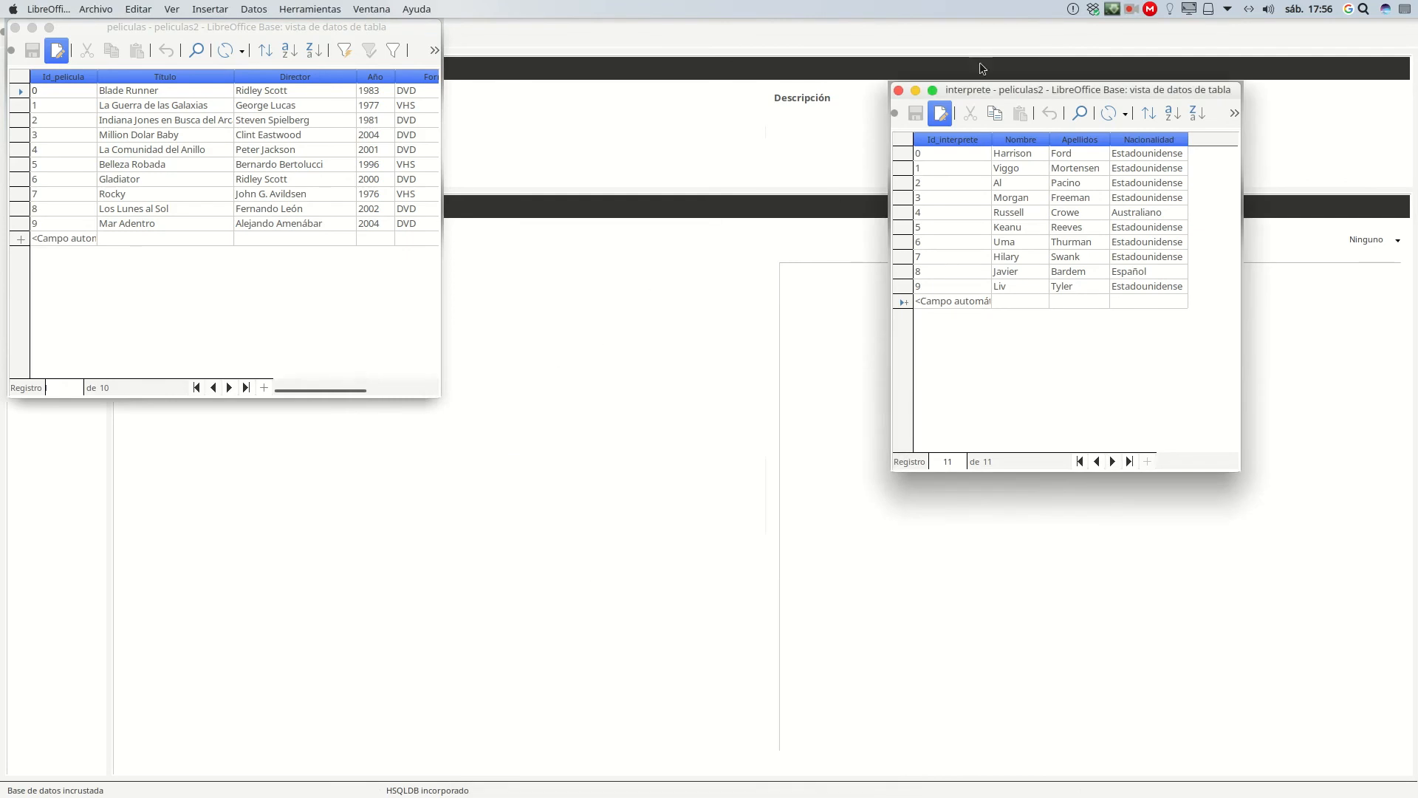
click(898, 89)
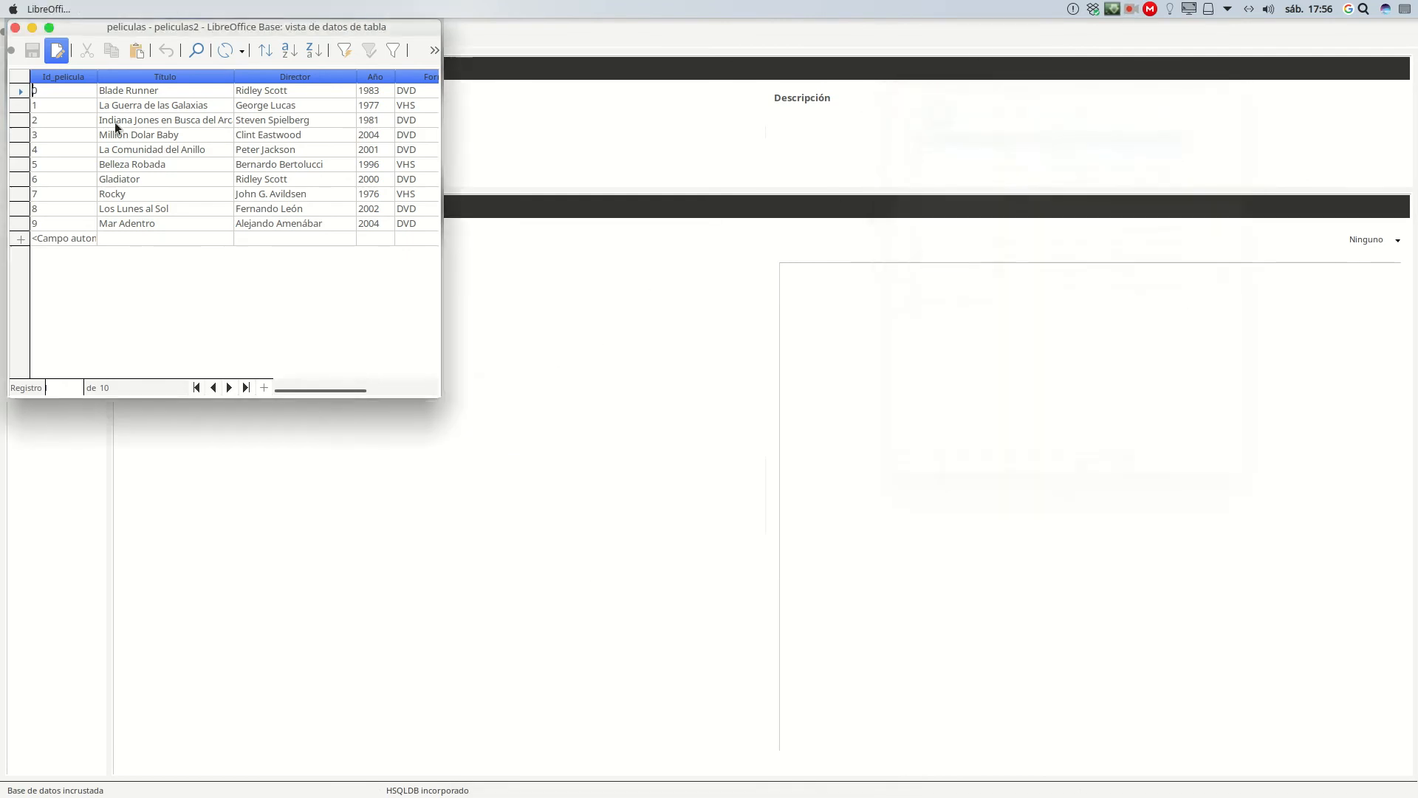
click(15, 30)
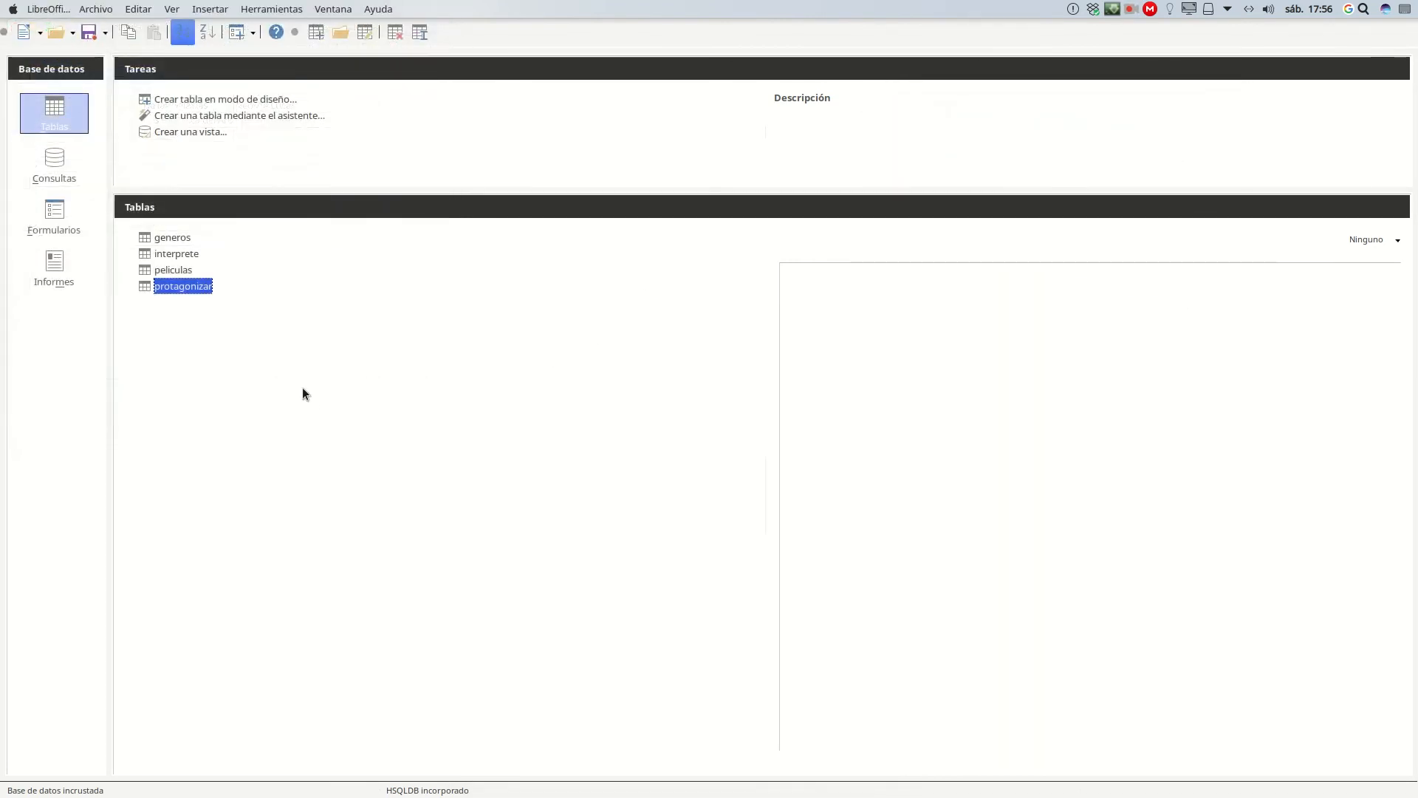